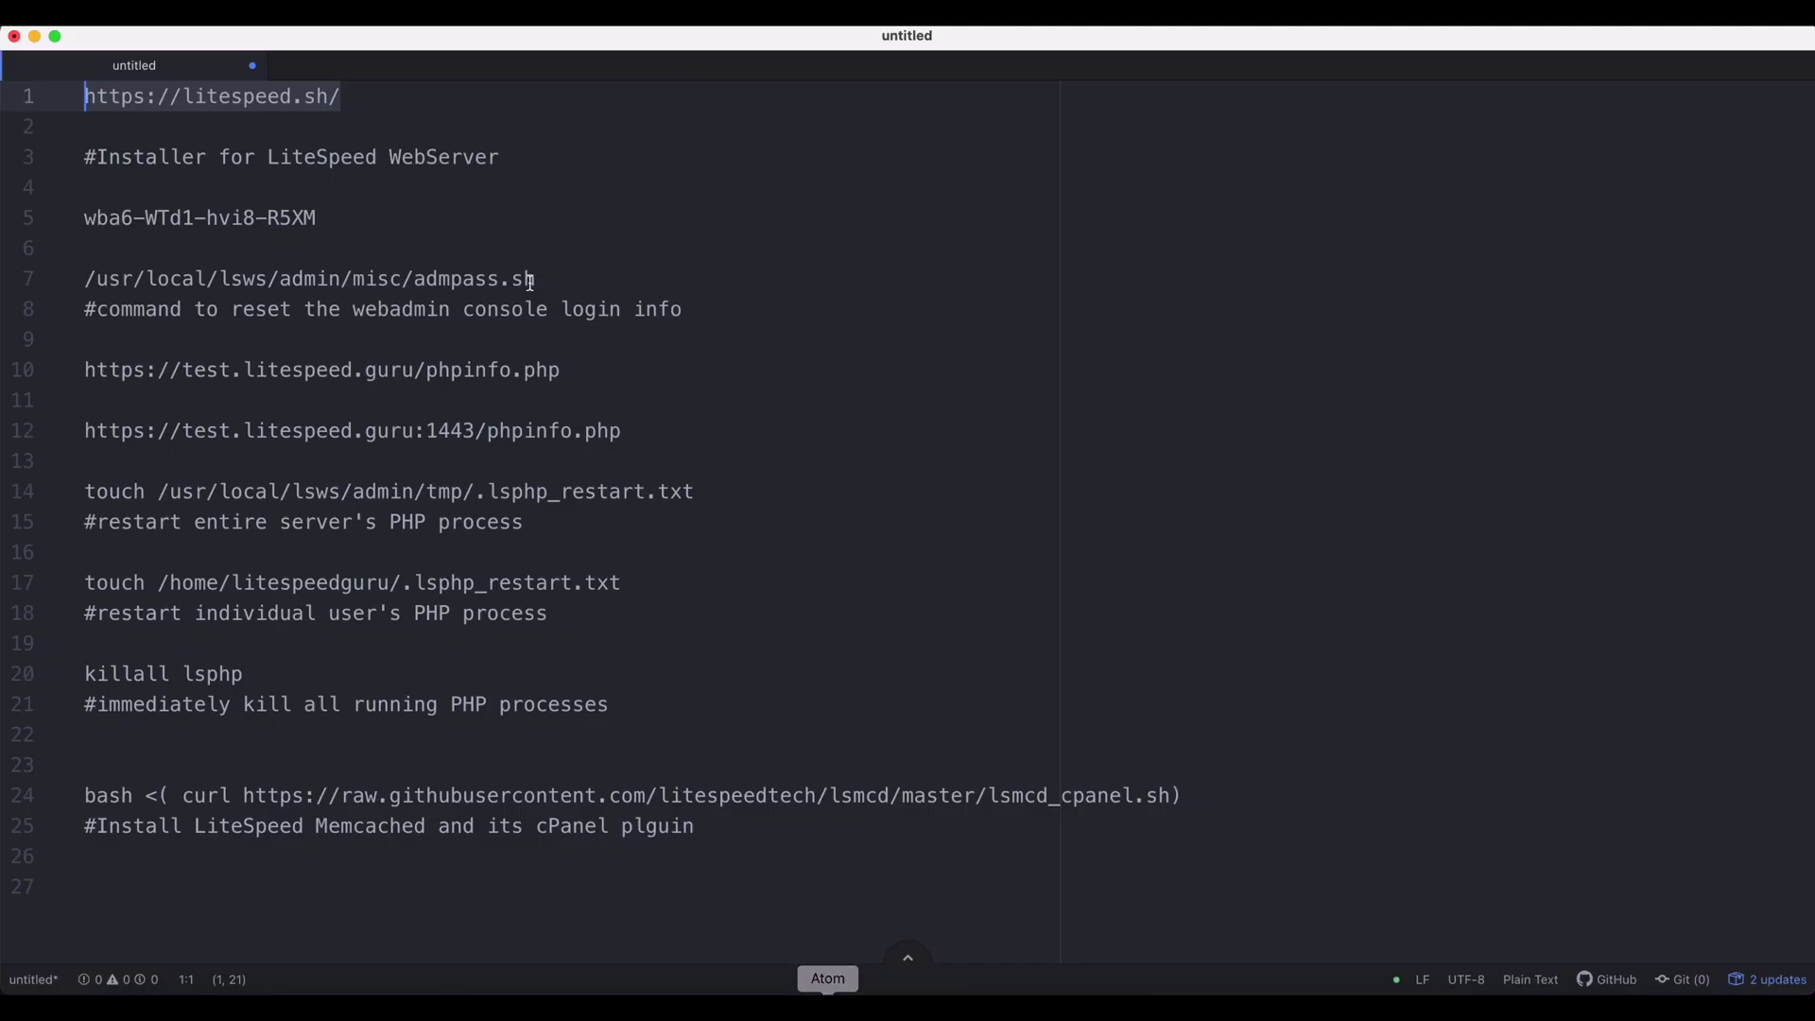
{"action": "left_click", "coordinate": [1268, 988]}
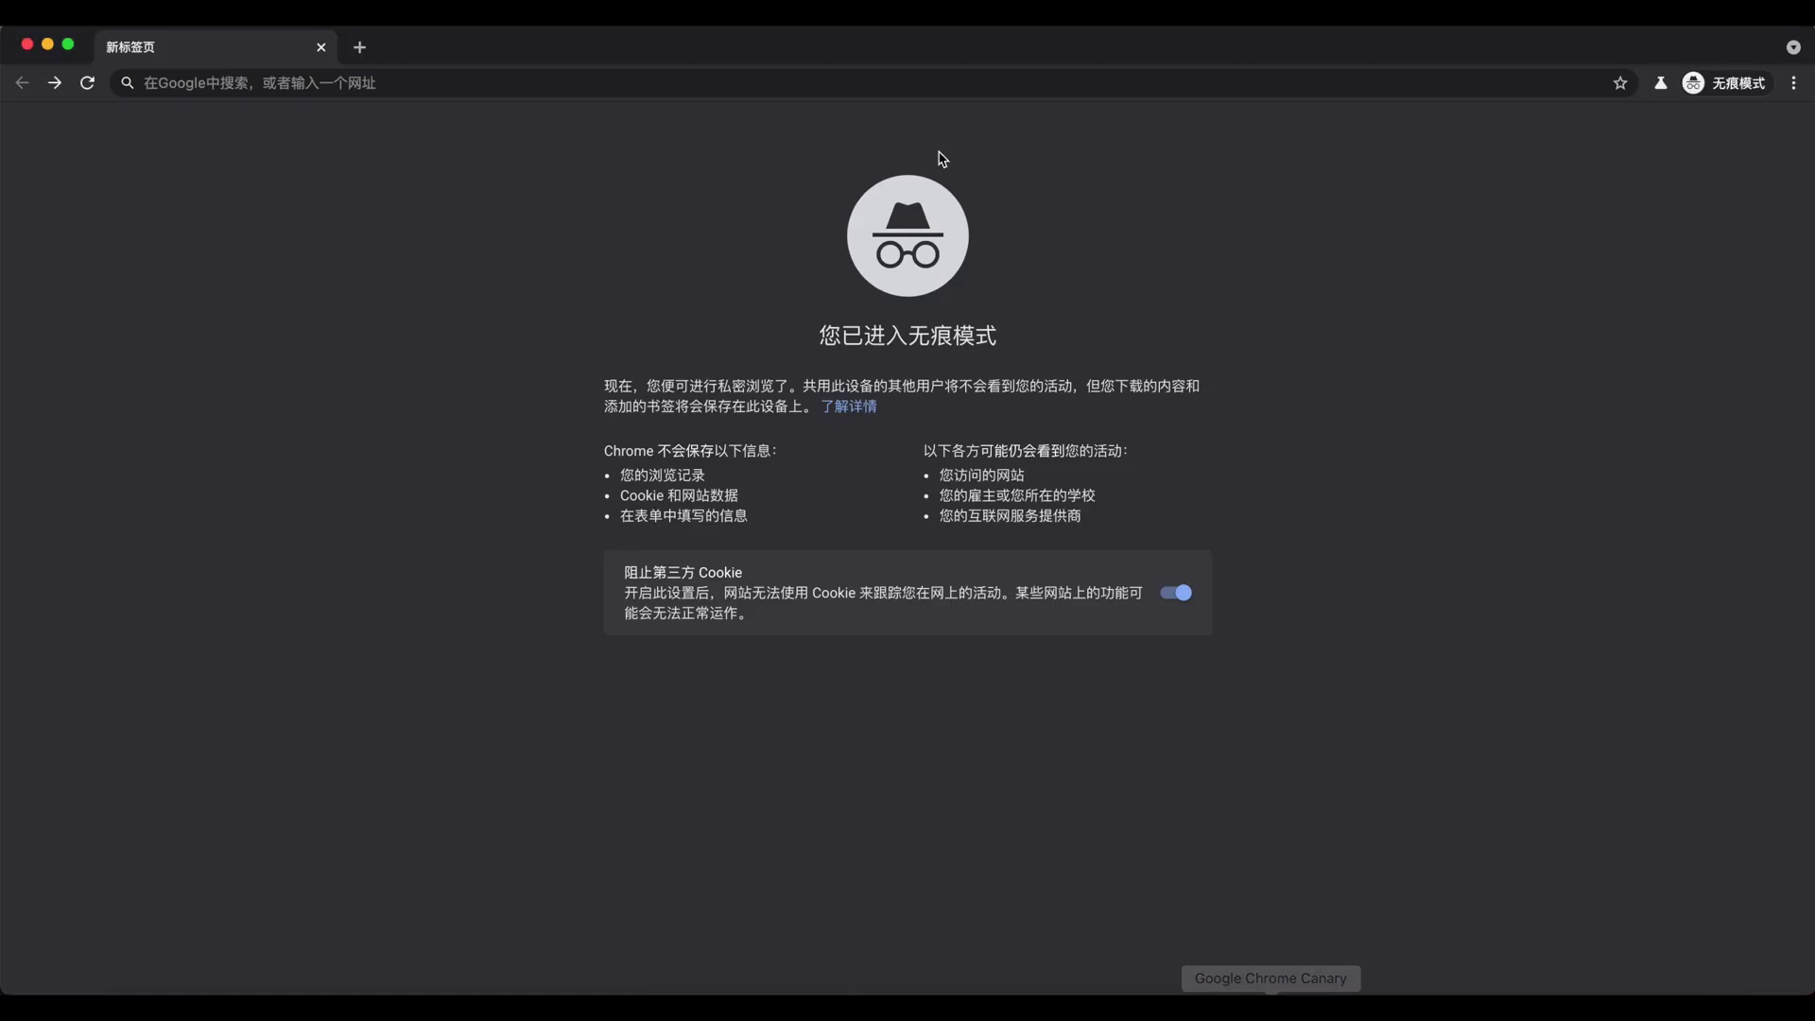
{"action": "left_click", "coordinate": [883, 89]}
{"action": "type", "text": "https://litespeed.sh/"}
{"action": "key", "text": "Return"}
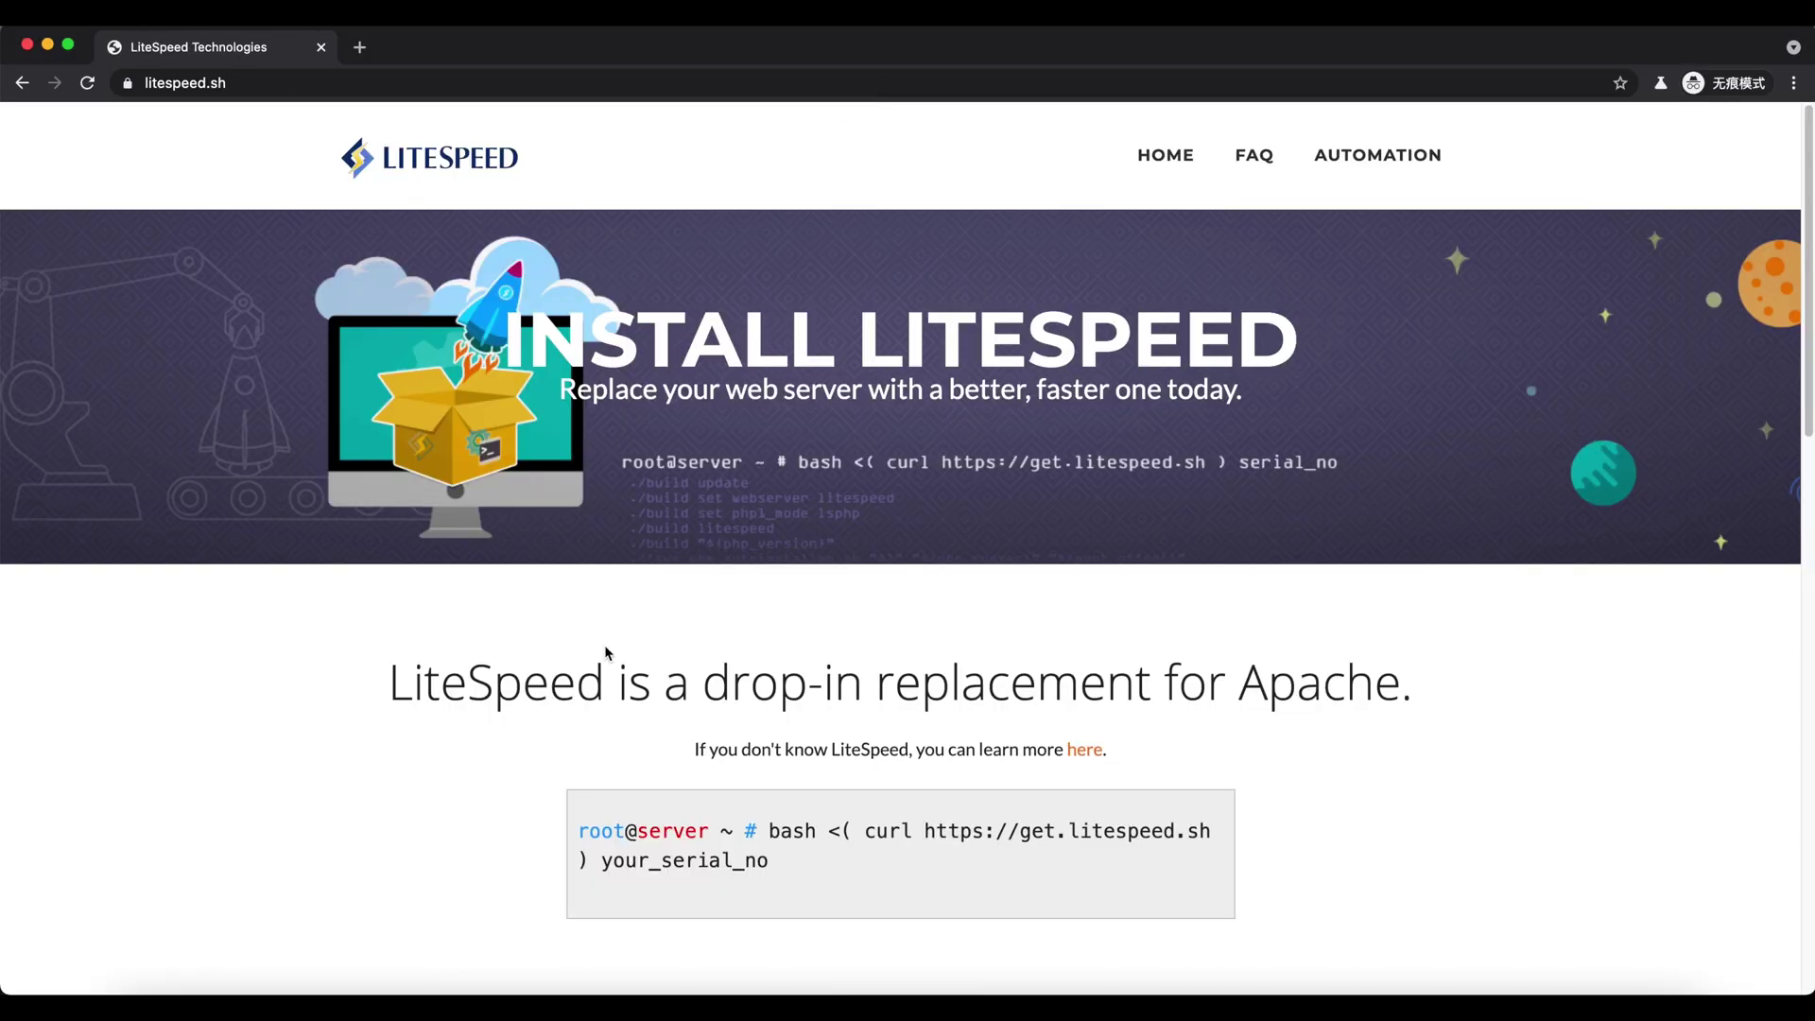
{"action": "scroll", "coordinate": [606, 652], "scroll_direction": "down", "scroll_amount": 3}
{"action": "left_click_drag", "start_coordinate": [769, 647], "coordinate": [605, 675]}
{"action": "key", "text": "super+c"}
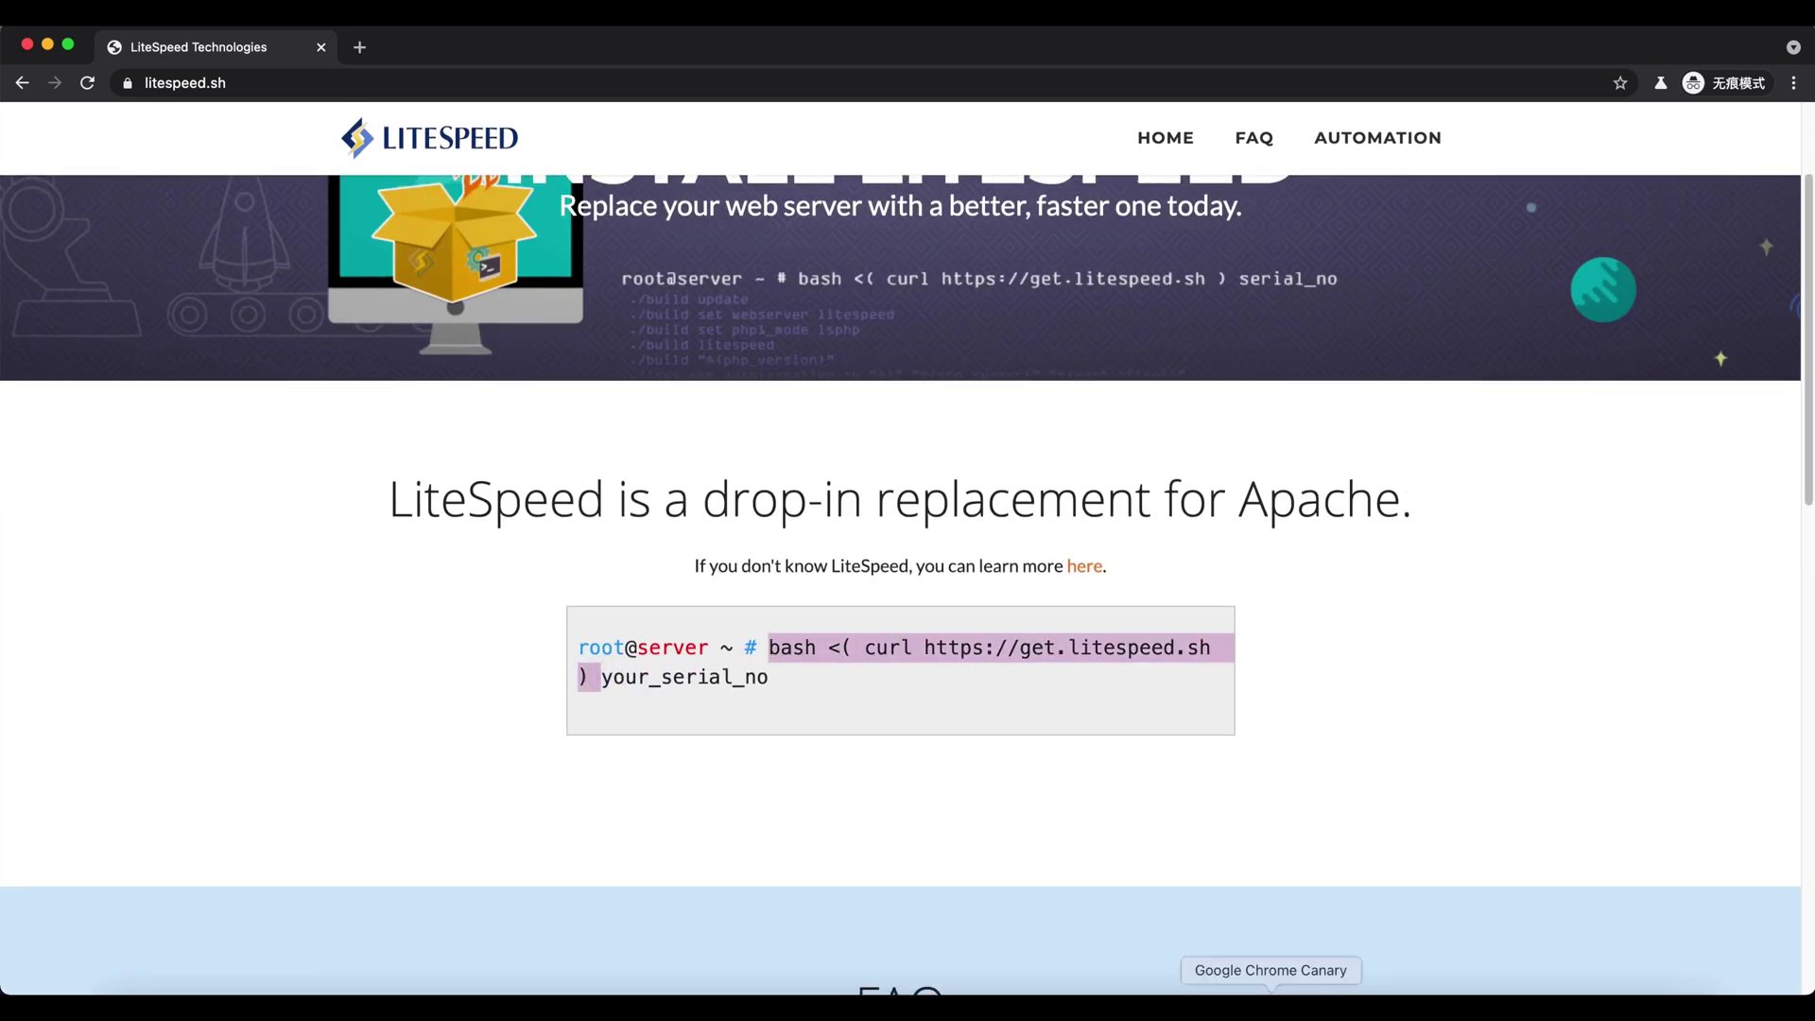
{"action": "left_click", "coordinate": [1155, 1008]}
- Append the licence serial from the notes to the curl install command and run the LiteSpeed installer
{"action": "key", "text": "super+v"}
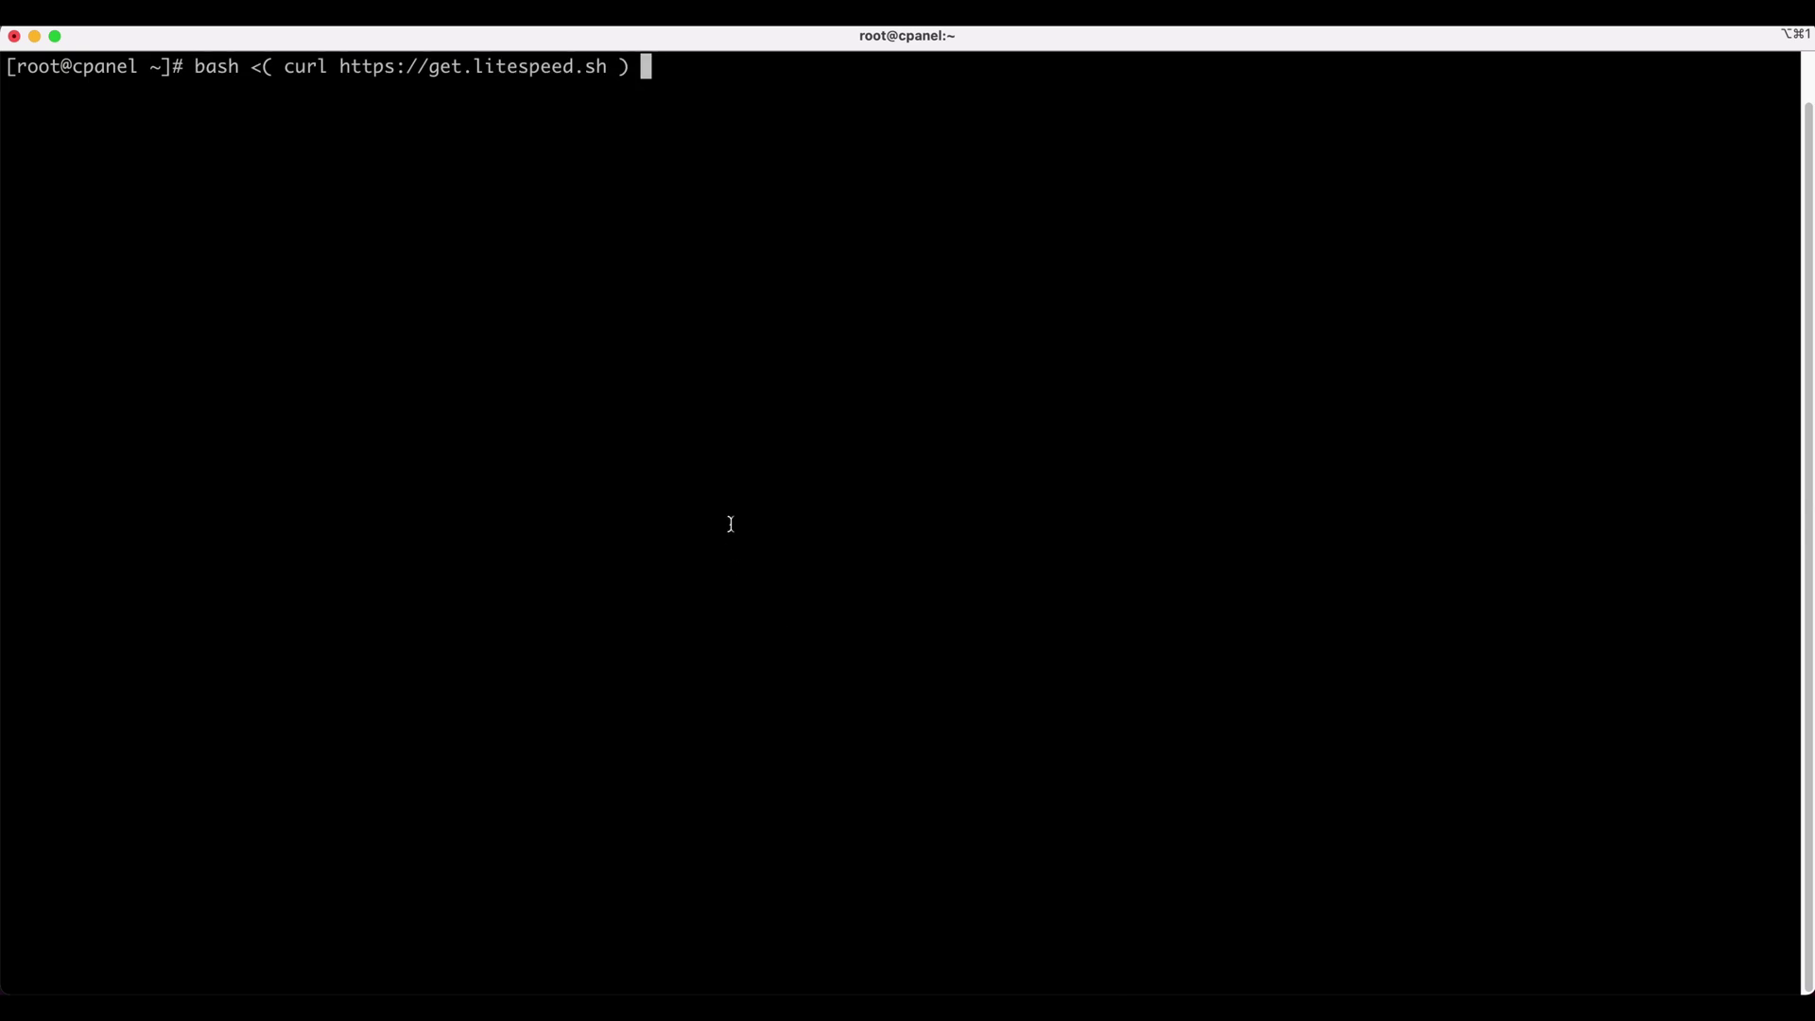
{"action": "left_click", "coordinate": [827, 1004]}
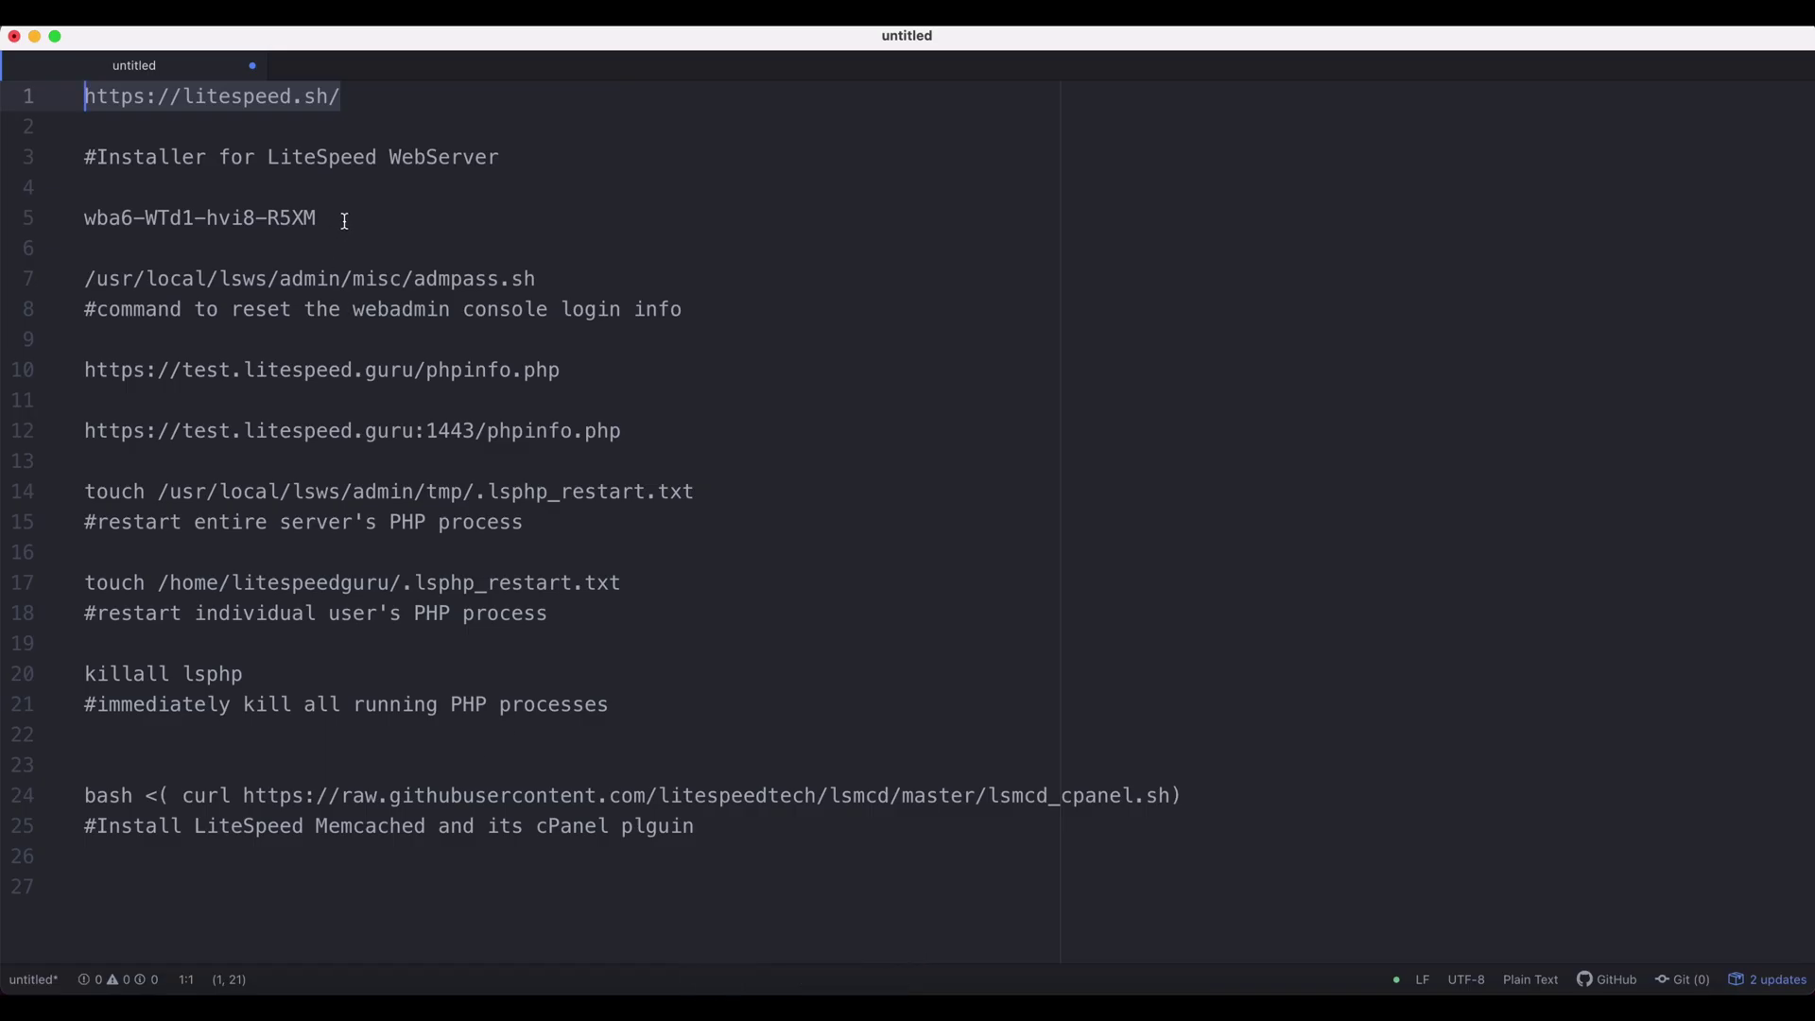
{"action": "left_click_drag", "start_coordinate": [335, 219], "coordinate": [5, 221]}
{"action": "key", "text": "super+c"}
{"action": "key", "text": "super+Tab"}
{"action": "key", "text": "super+v"}
{"action": "key", "text": "Return"}
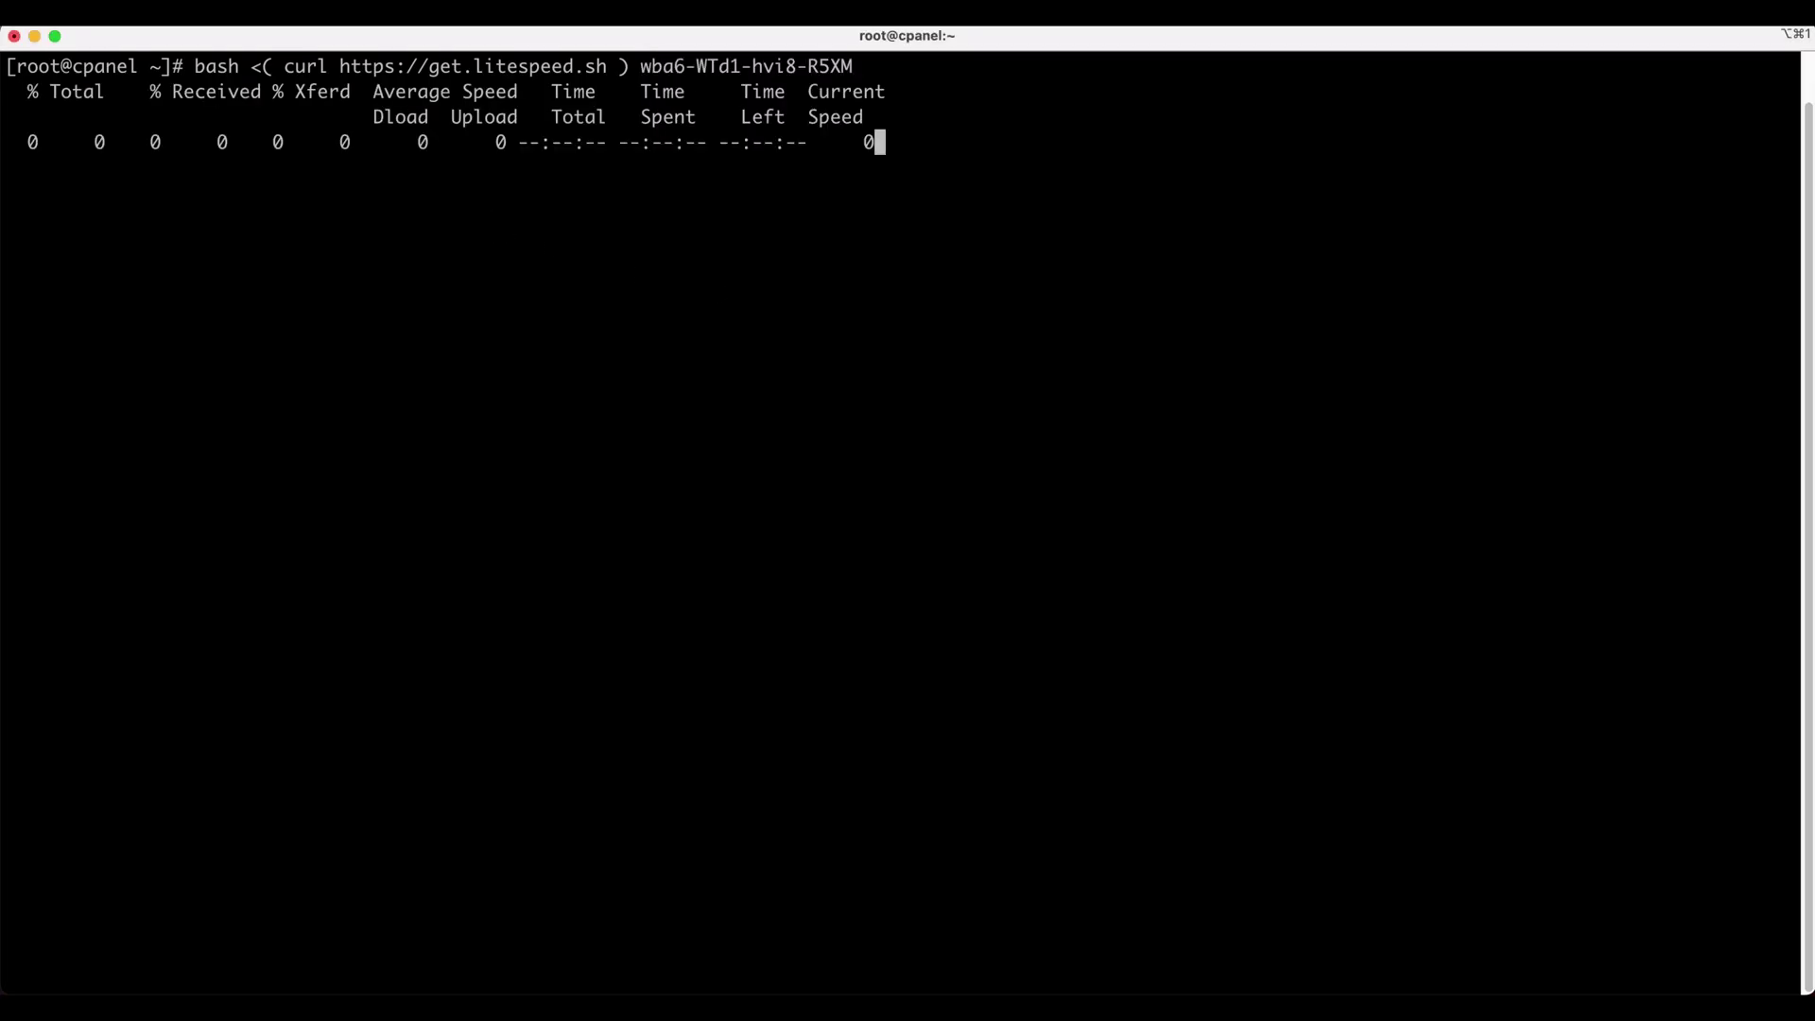
- Confirm continuing with y and accept the default PHP_SUEXEC and Apache port offset settings
{"action": "type", "text": "y"}
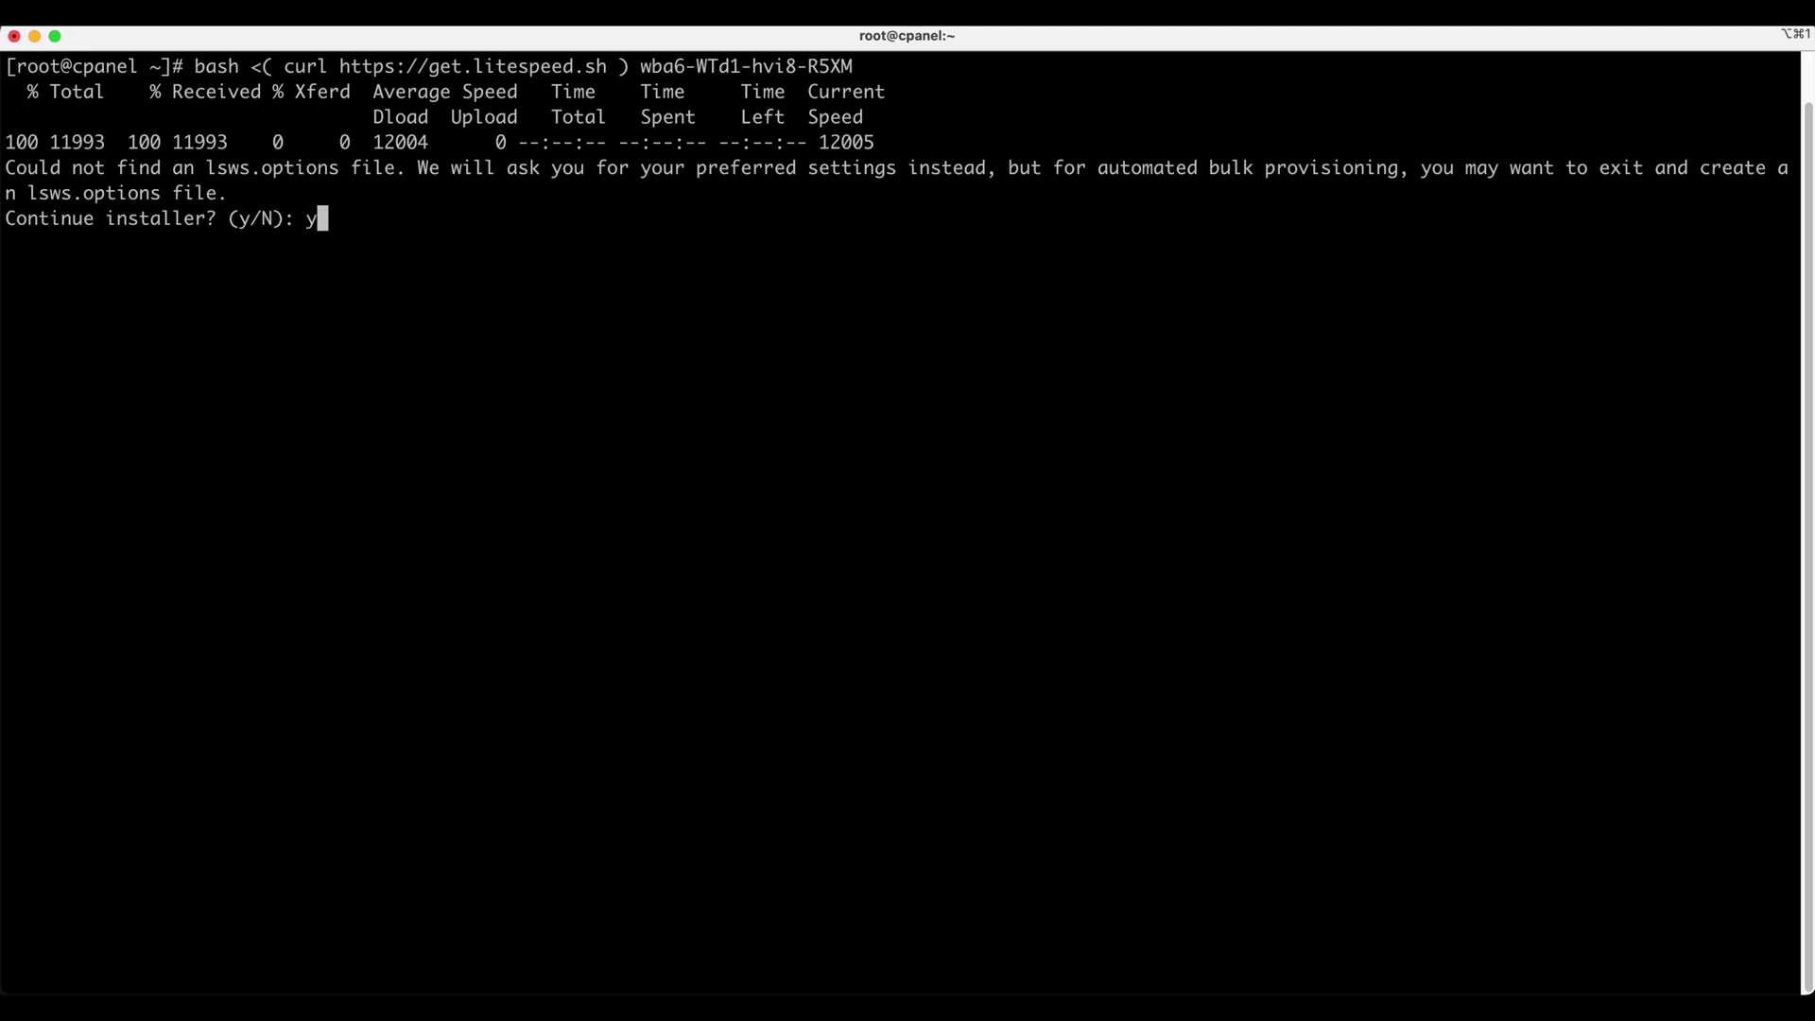
{"action": "key", "text": "Return"}
{"action": "key", "text": "Return"}
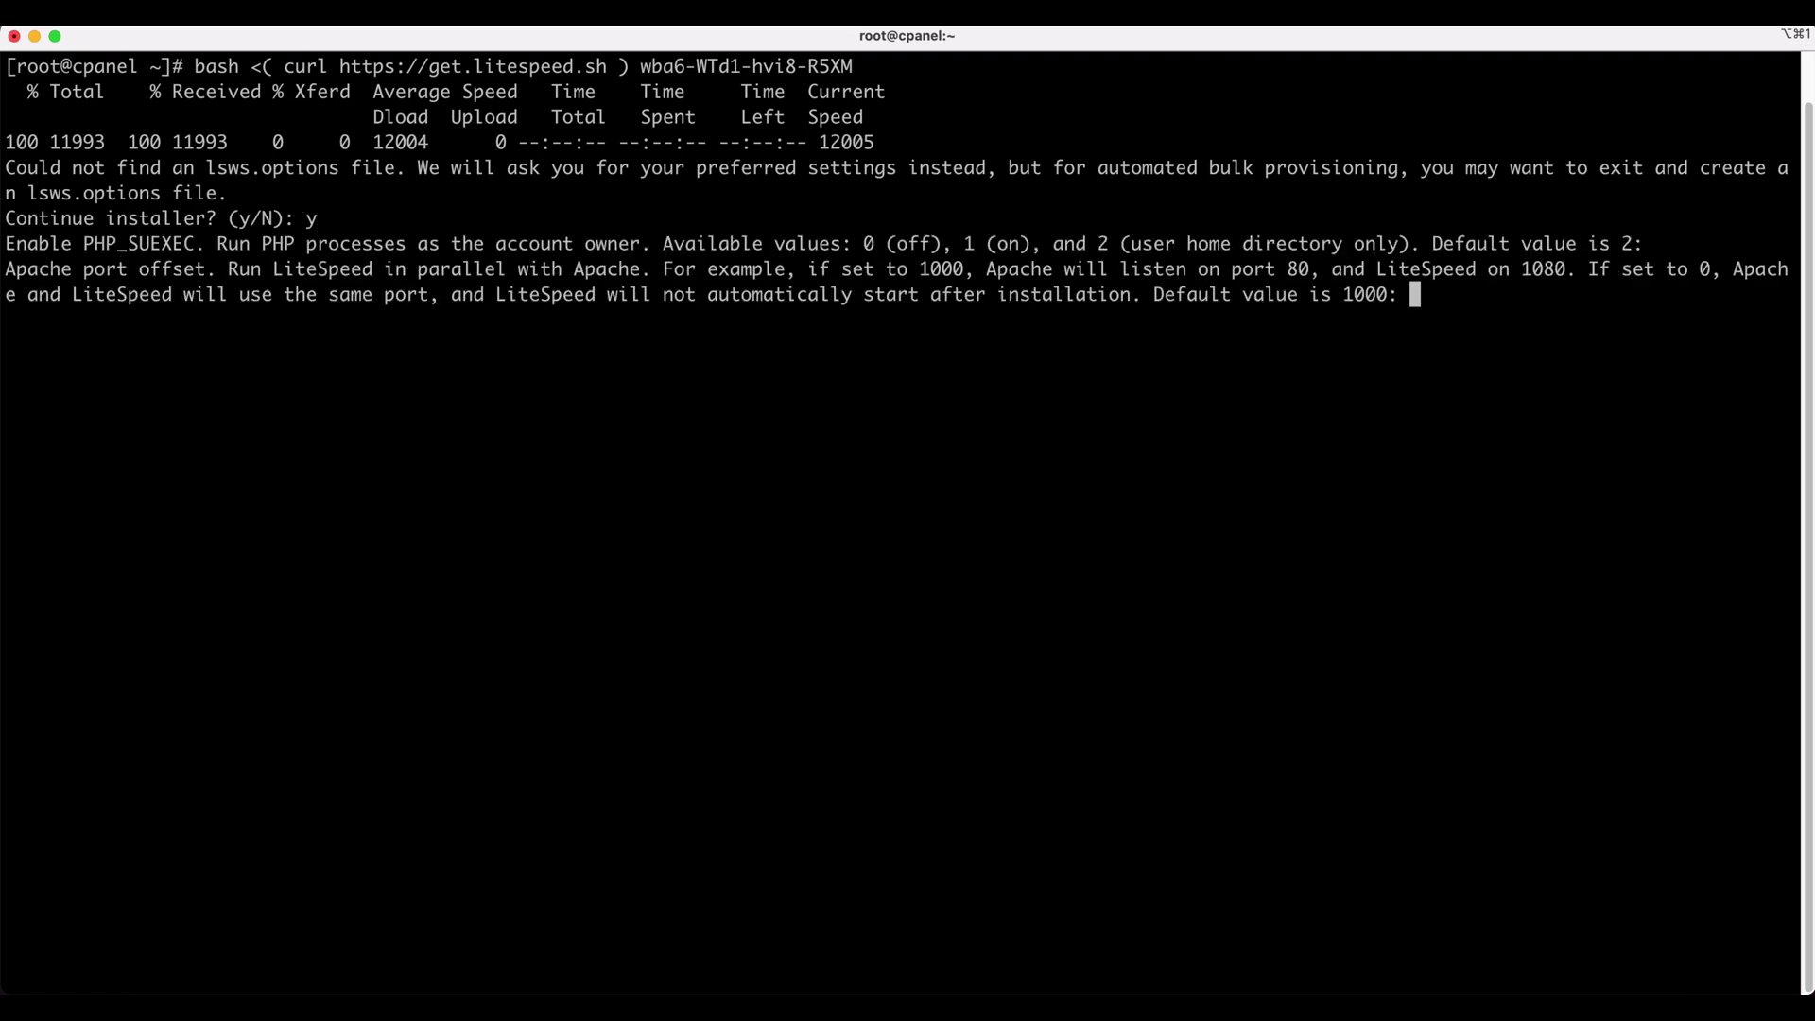
{"action": "key", "text": "Return"}
{"action": "key", "text": "Return"}
{"action": "key", "text": "Return"}
{"action": "key", "text": "Return"}
{"action": "key", "text": "Return"}
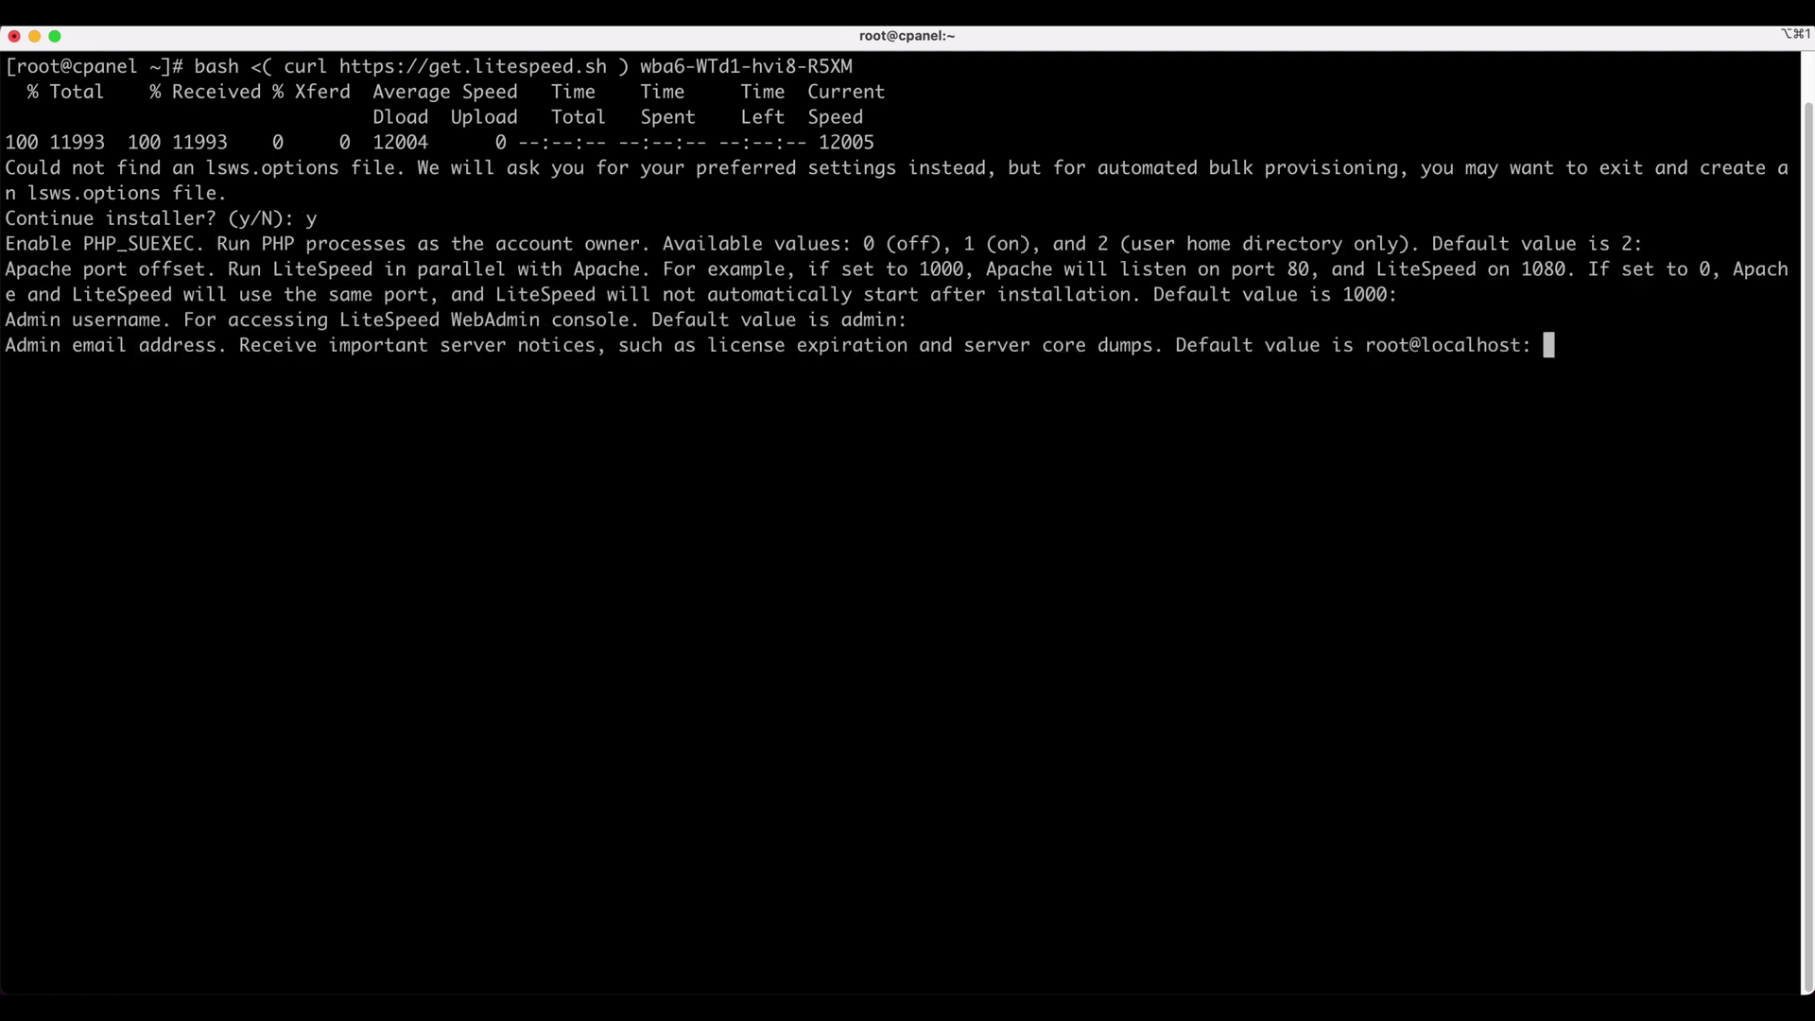
{"action": "key", "text": "Return"}
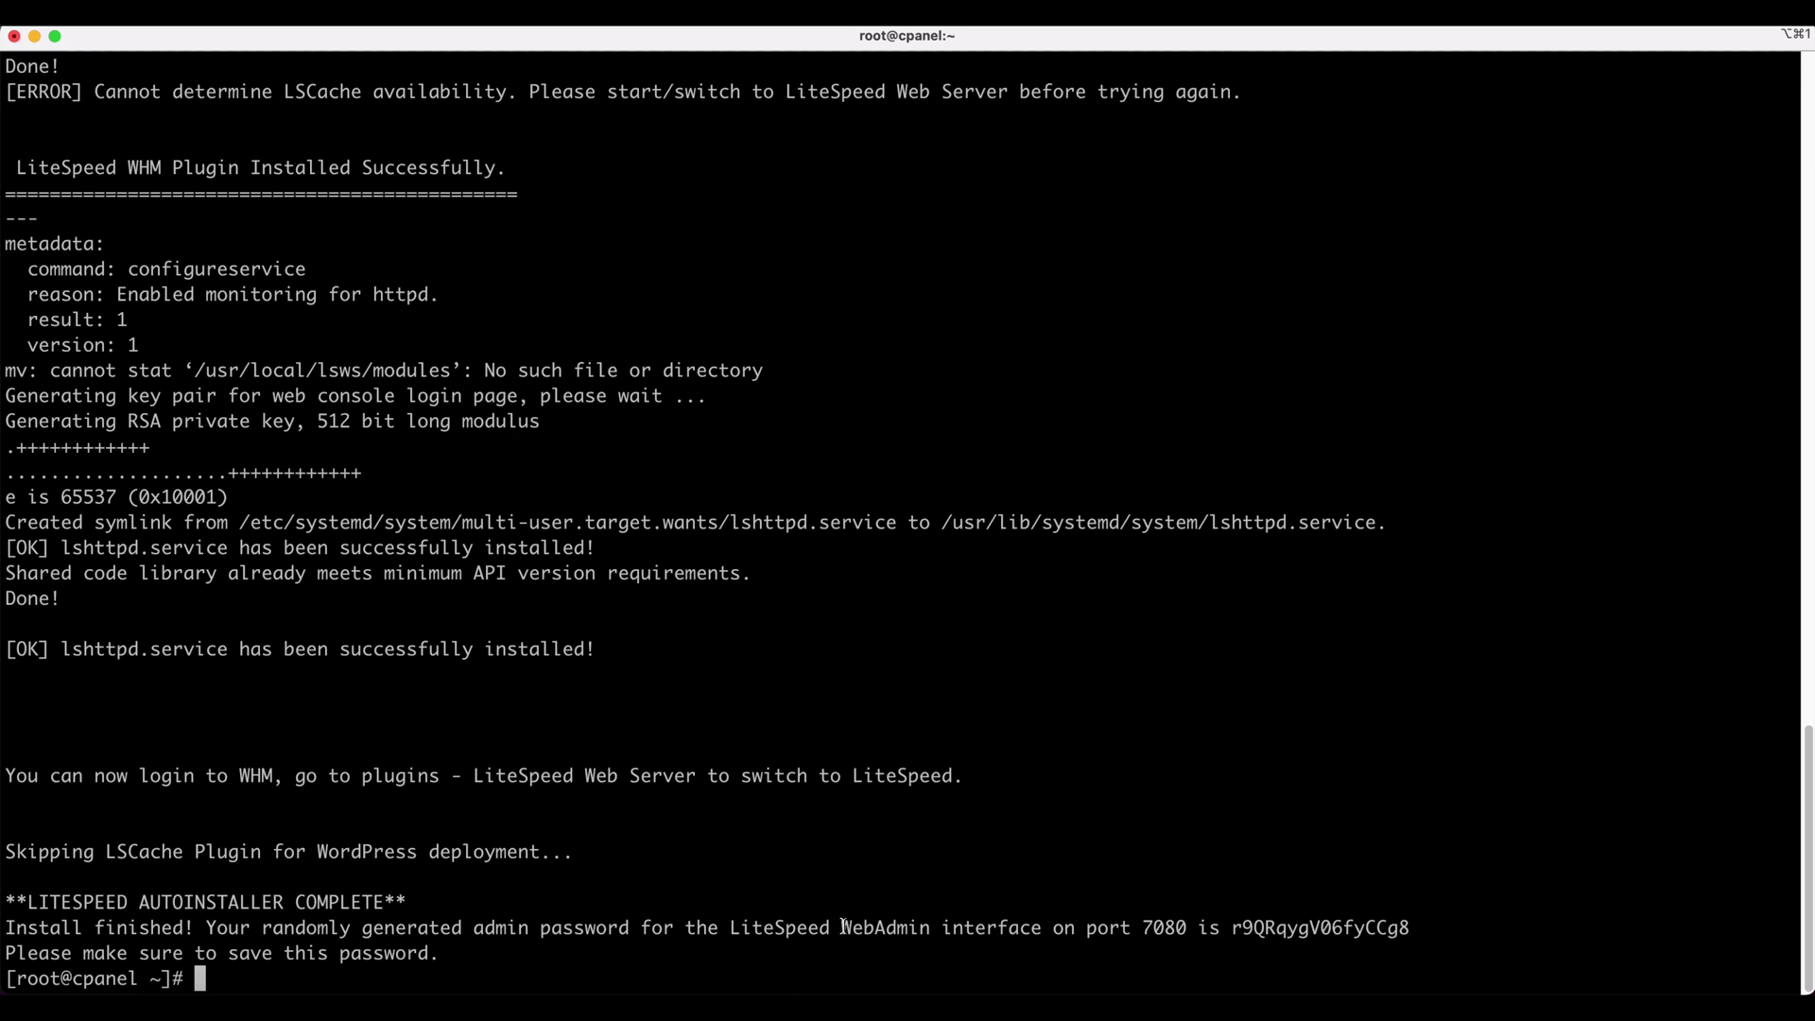
- Run admpass.sh to set the WebAdmin username to admin with a new password
{"action": "left_click_drag", "start_coordinate": [843, 928], "coordinate": [1407, 936]}
{"action": "left_click", "coordinate": [1387, 939]}
{"action": "key", "text": "super+Tab"}
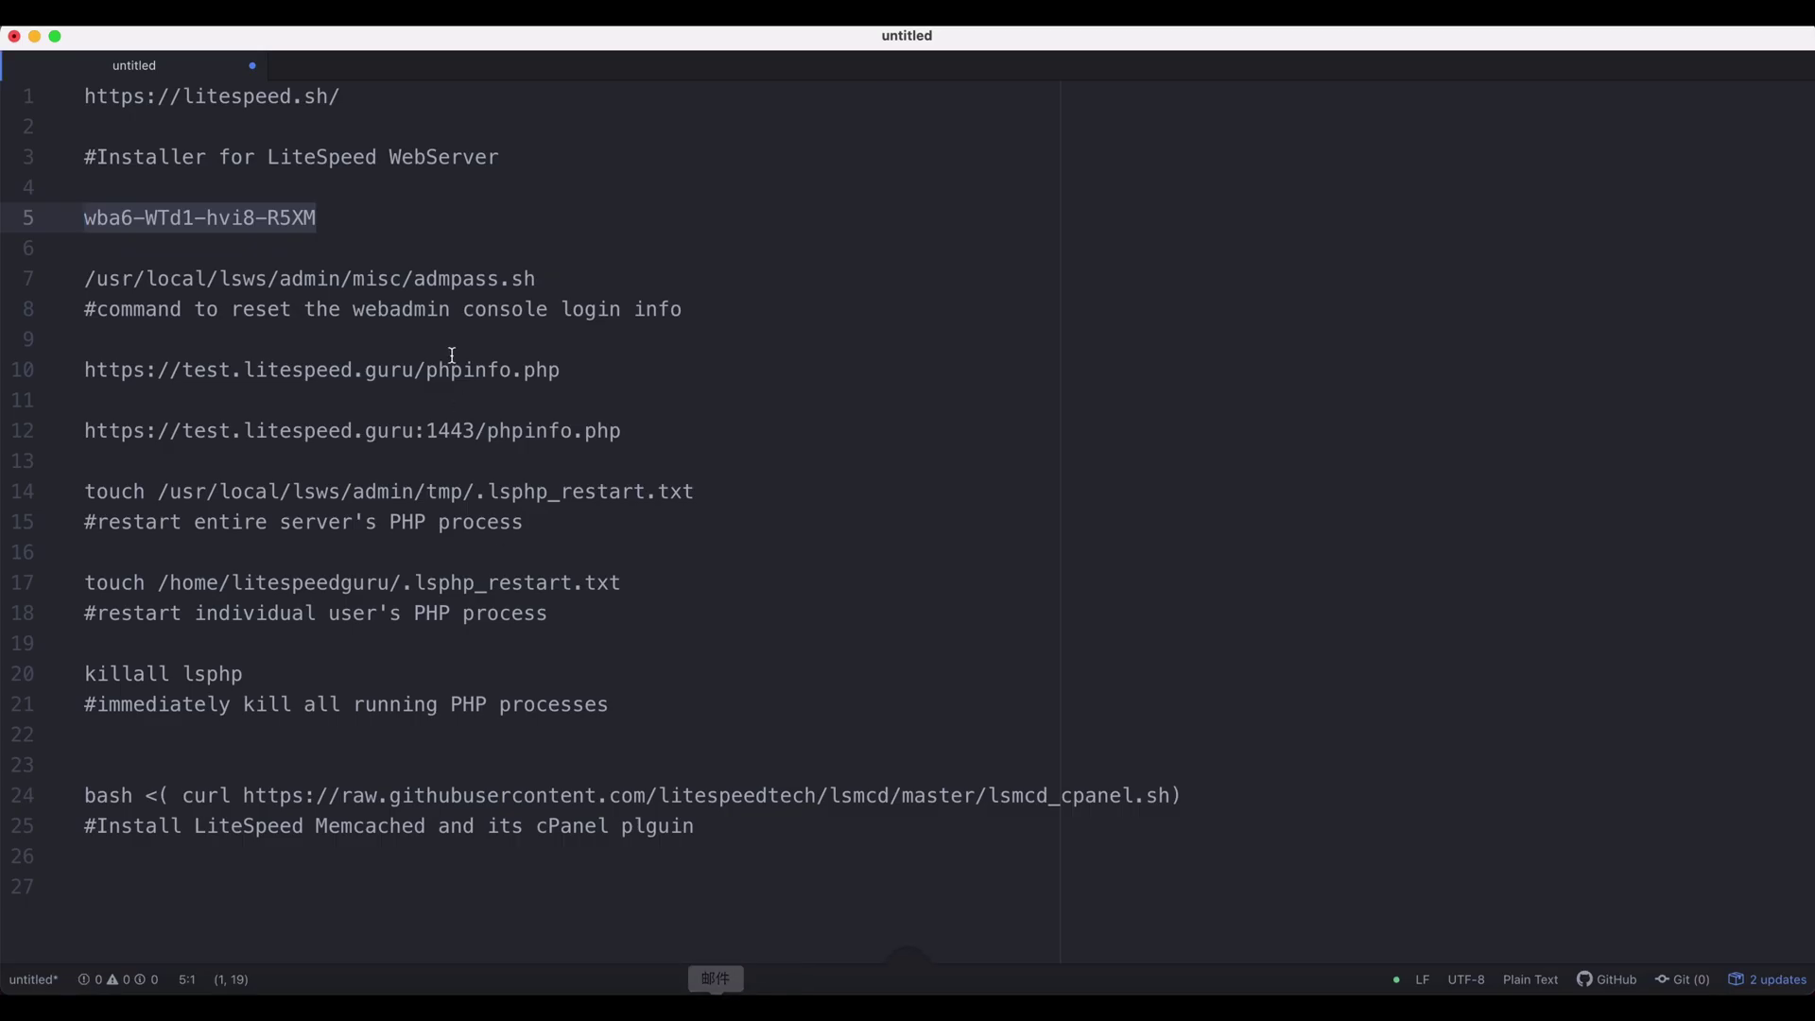
{"action": "left_click_drag", "start_coordinate": [560, 277], "coordinate": [78, 278]}
{"action": "key", "text": "super+c"}
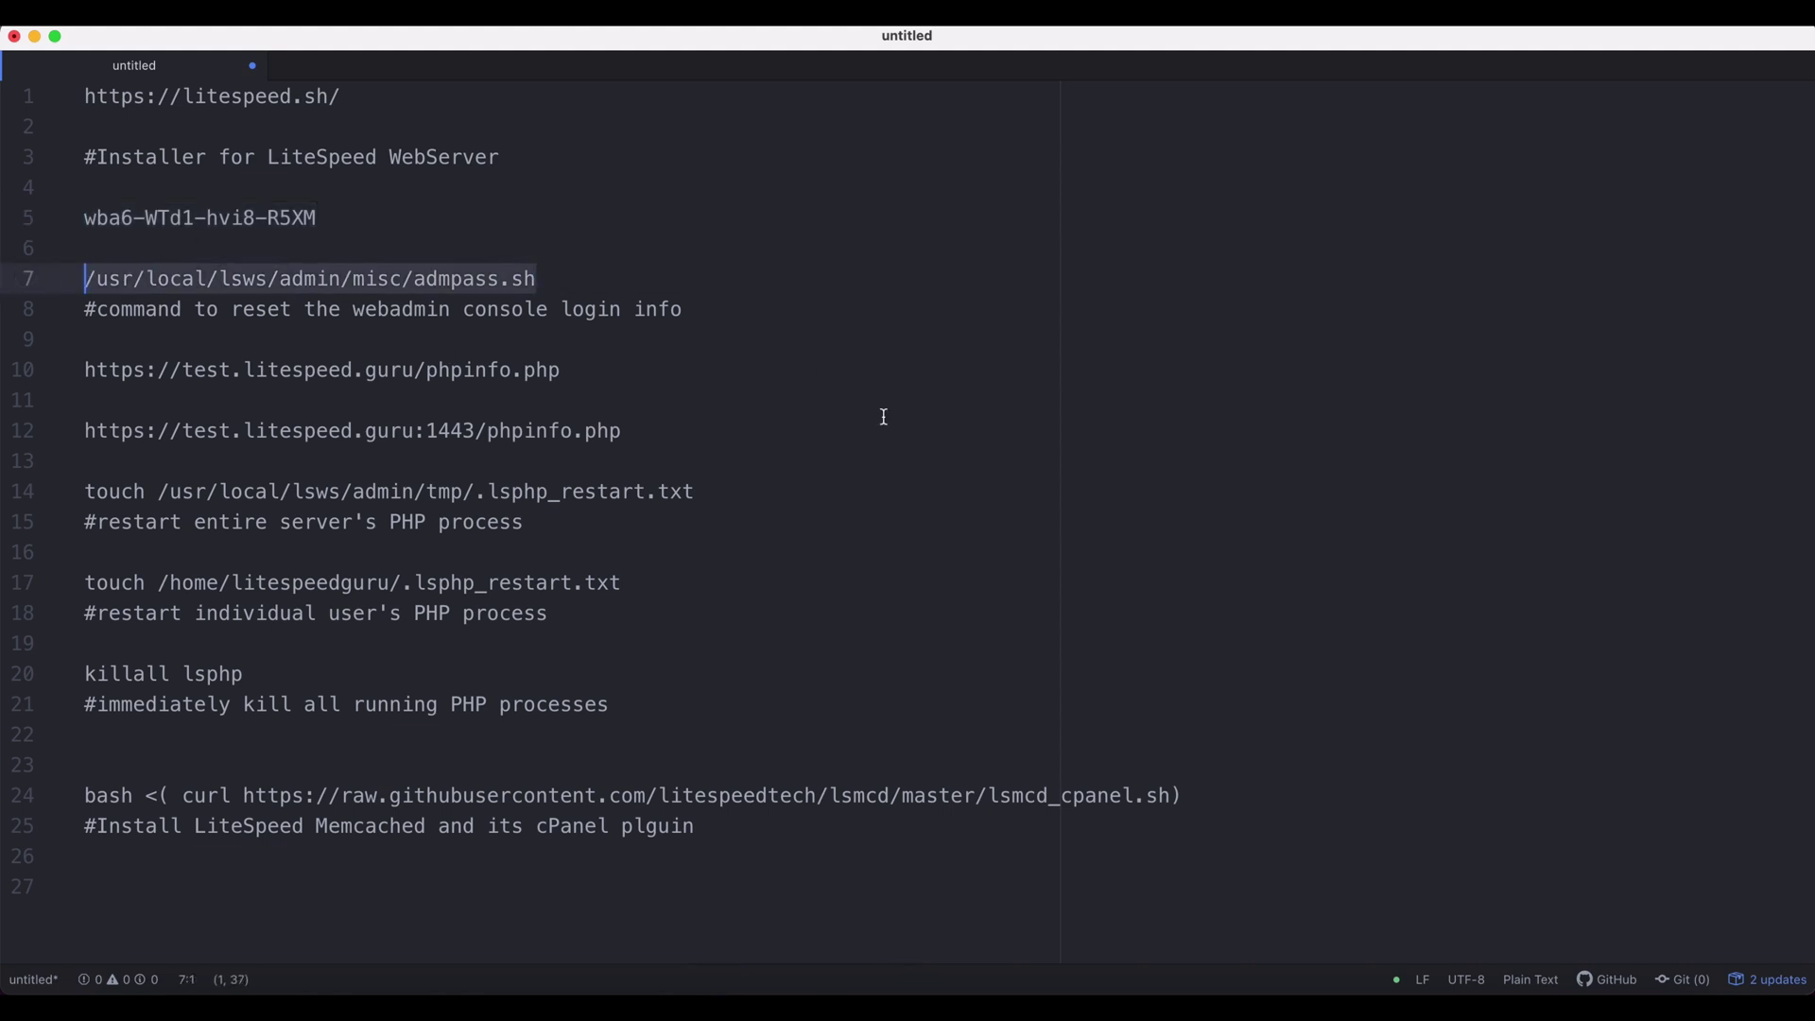
{"action": "key", "text": "super+Tab"}
{"action": "key", "text": "super+v"}
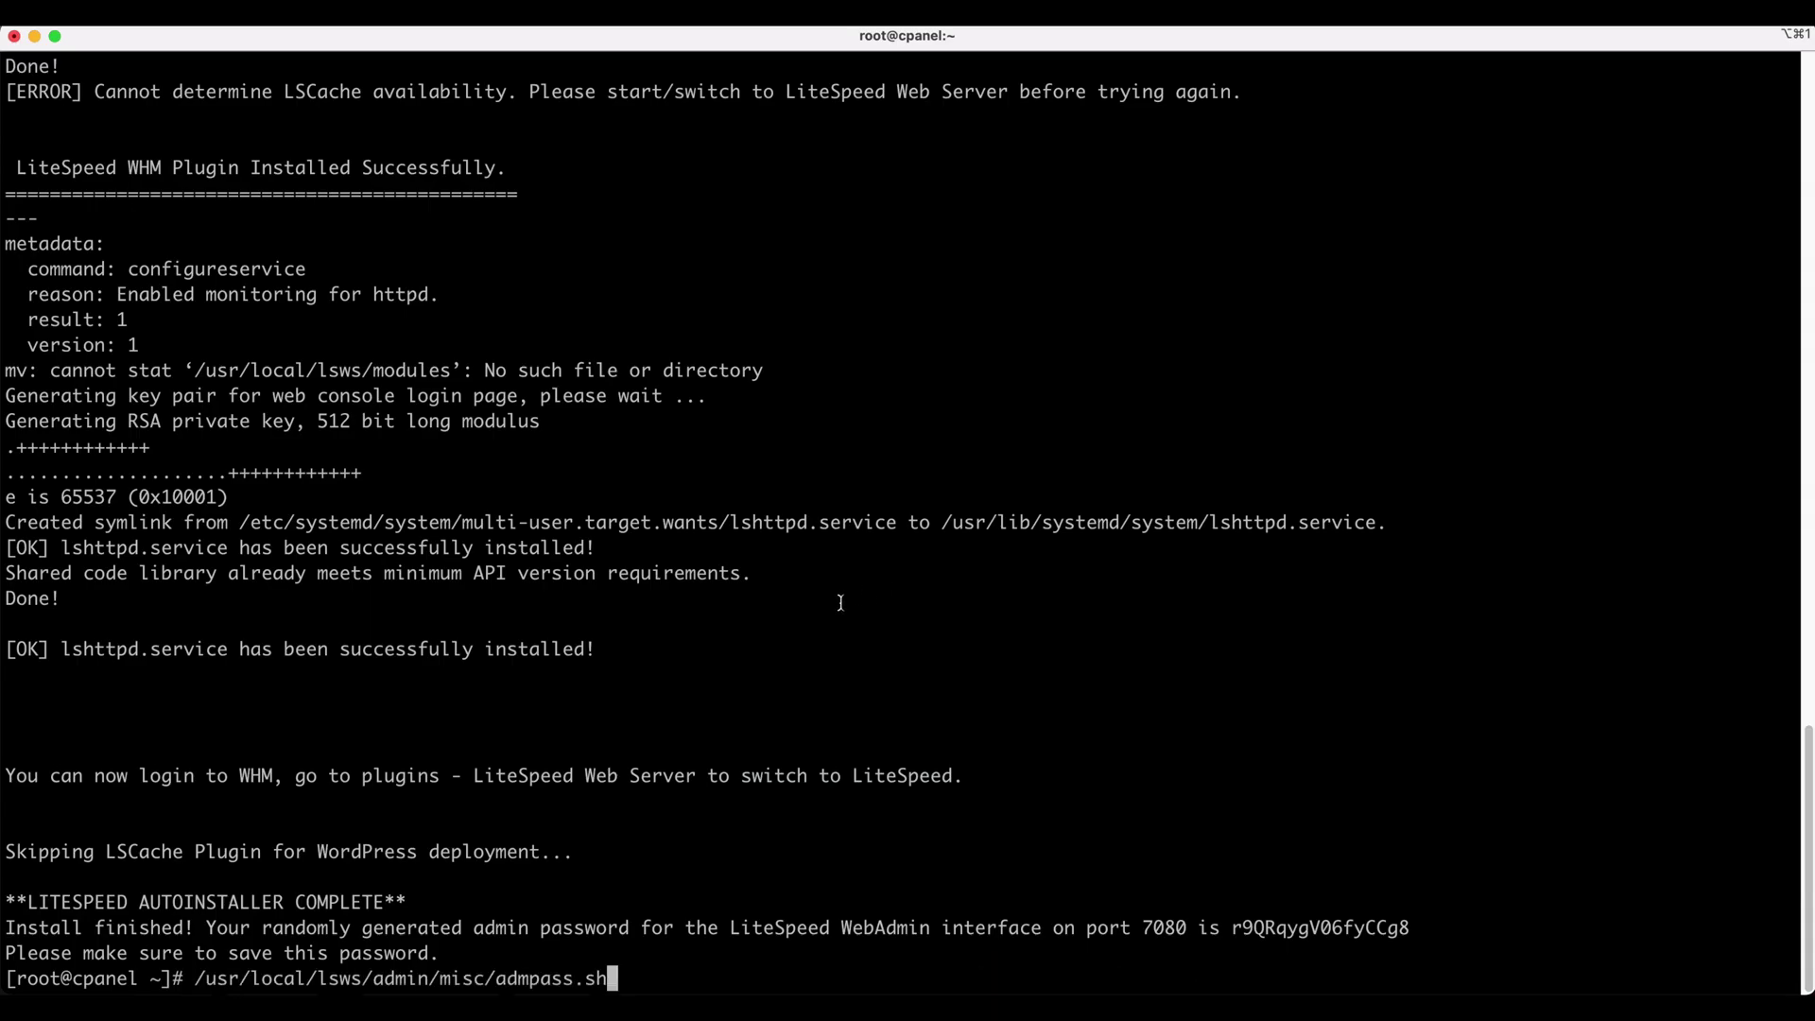
{"action": "key", "text": "Return"}
{"action": "type", "text": "admin]:"}
{"action": "key", "text": "Return"}
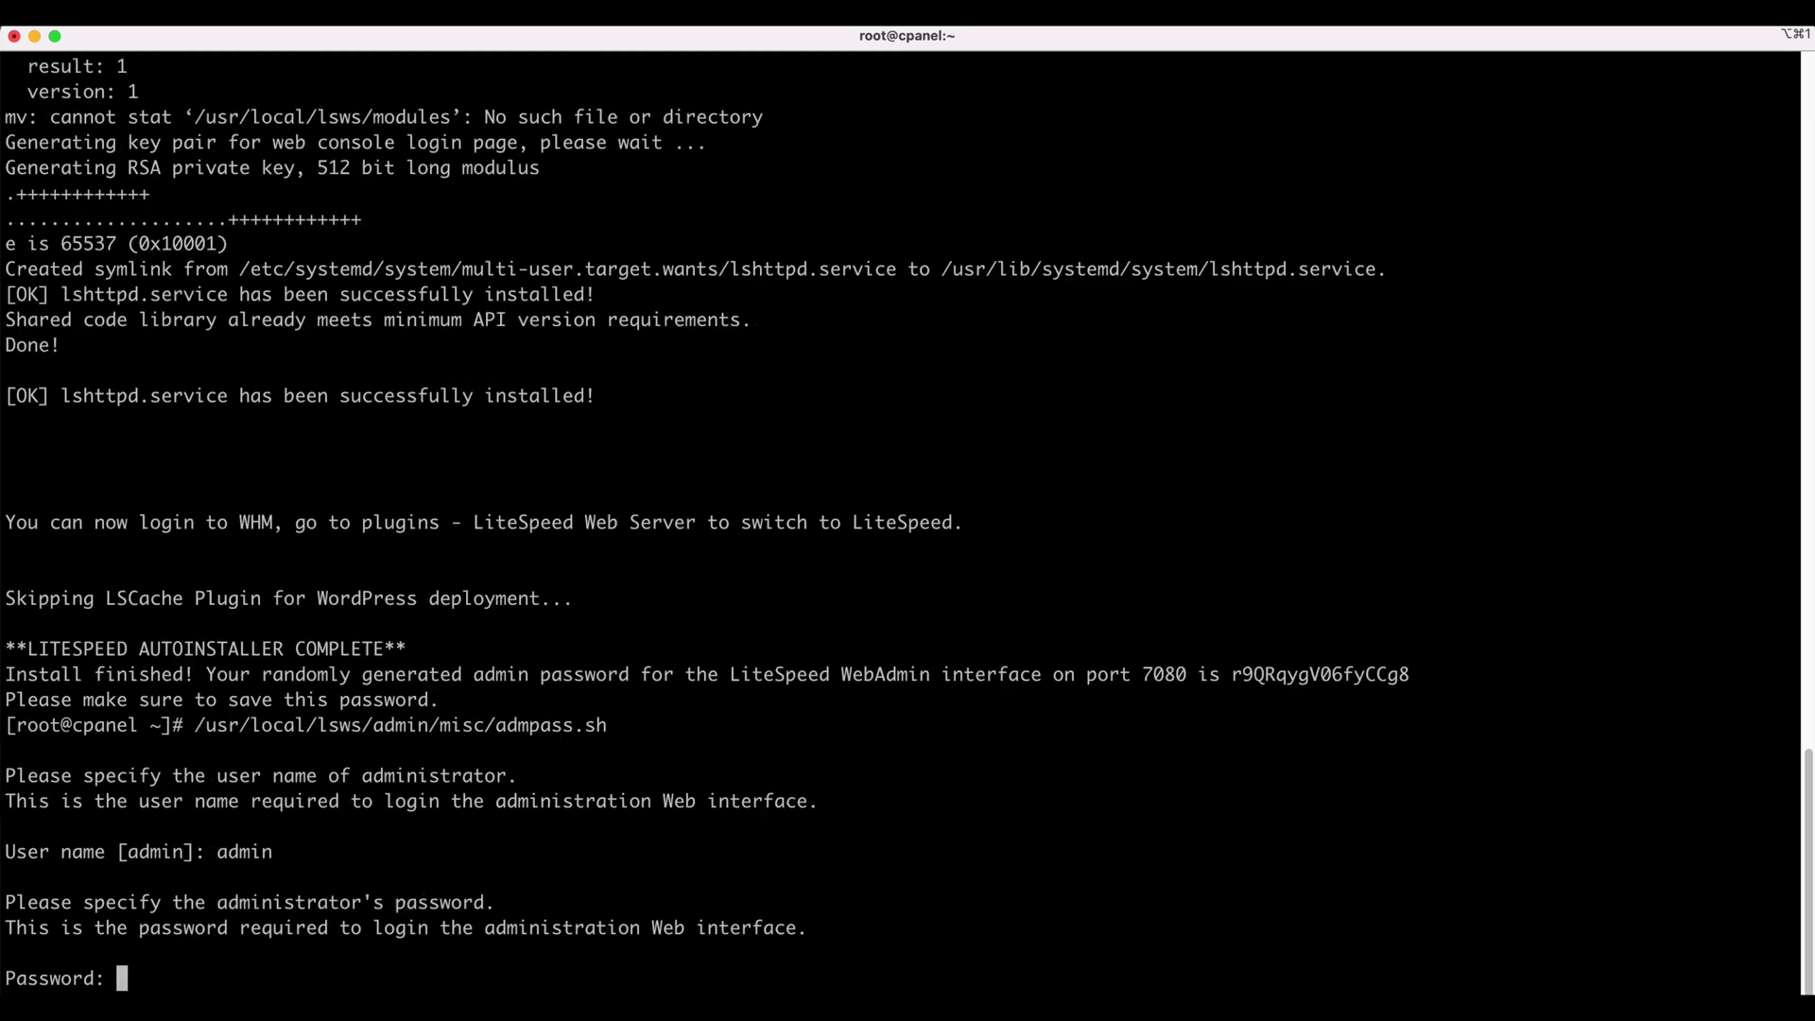
{"action": "key", "text": "Return"}
{"action": "key", "text": "Return"}
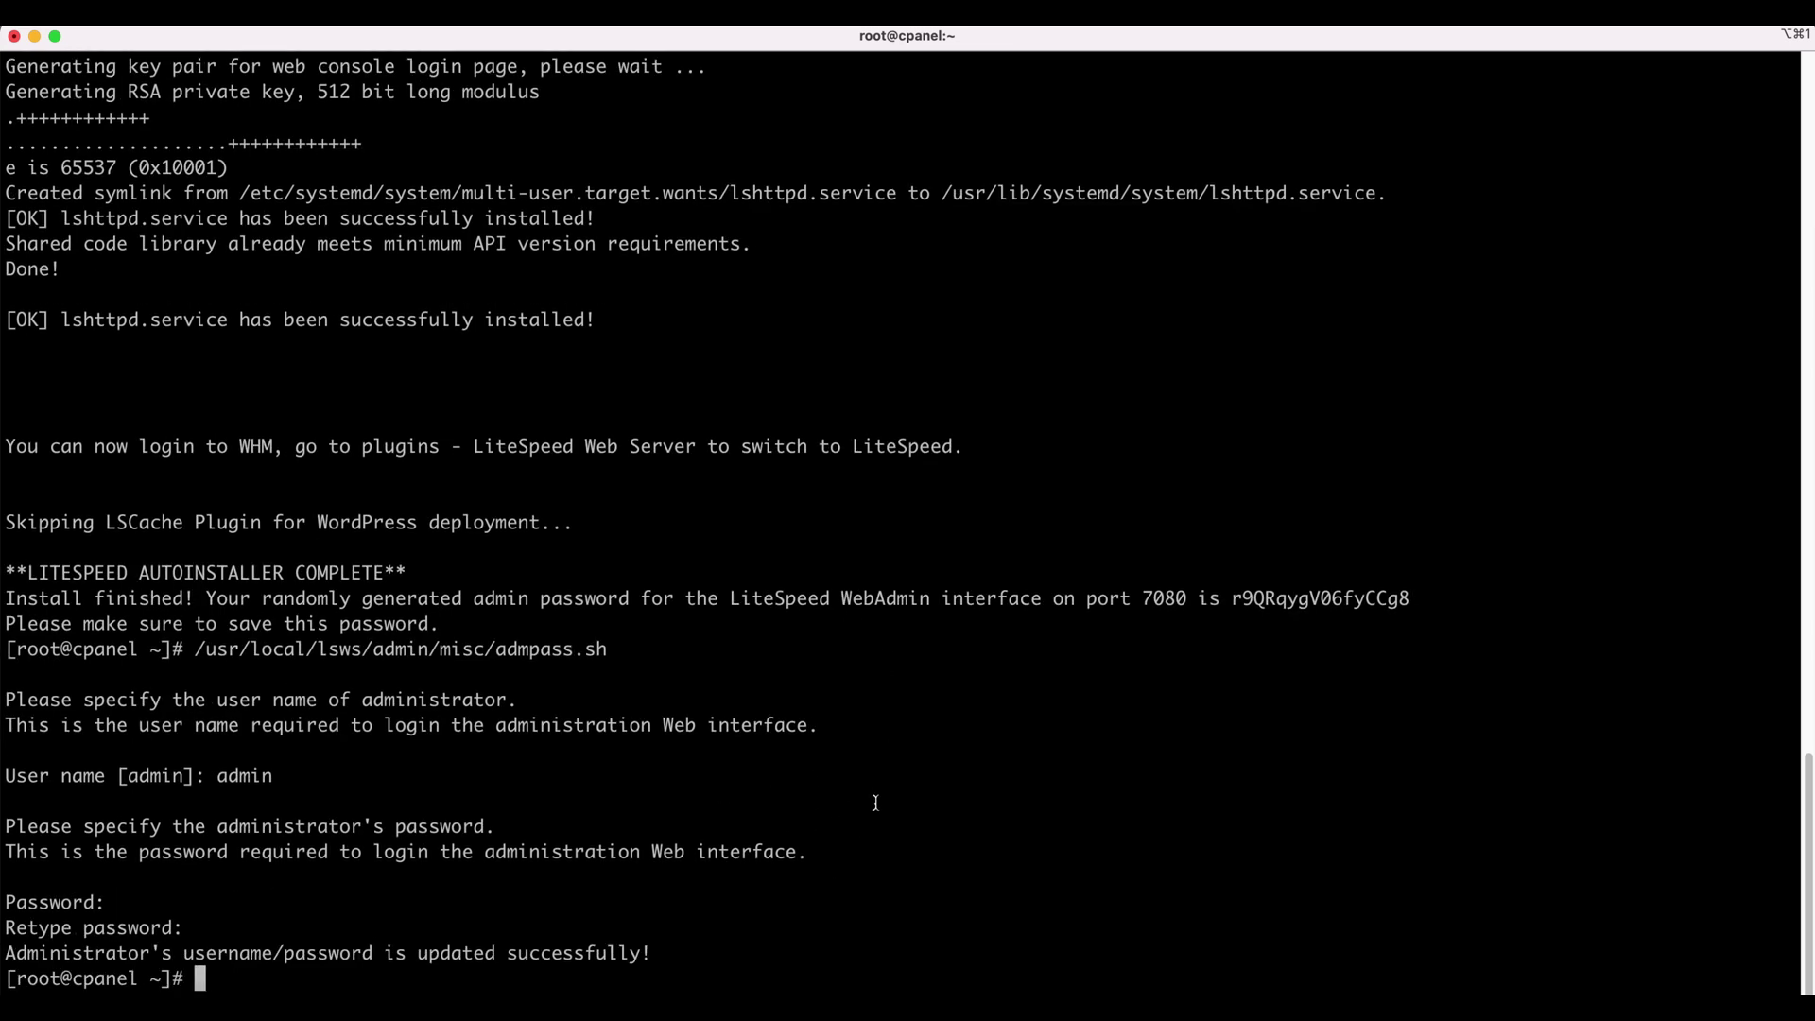
- Generate a one-time WHM login URL with whmlogin and select it
{"action": "type", "text": "whmlogin"}
{"action": "key", "text": "Return"}
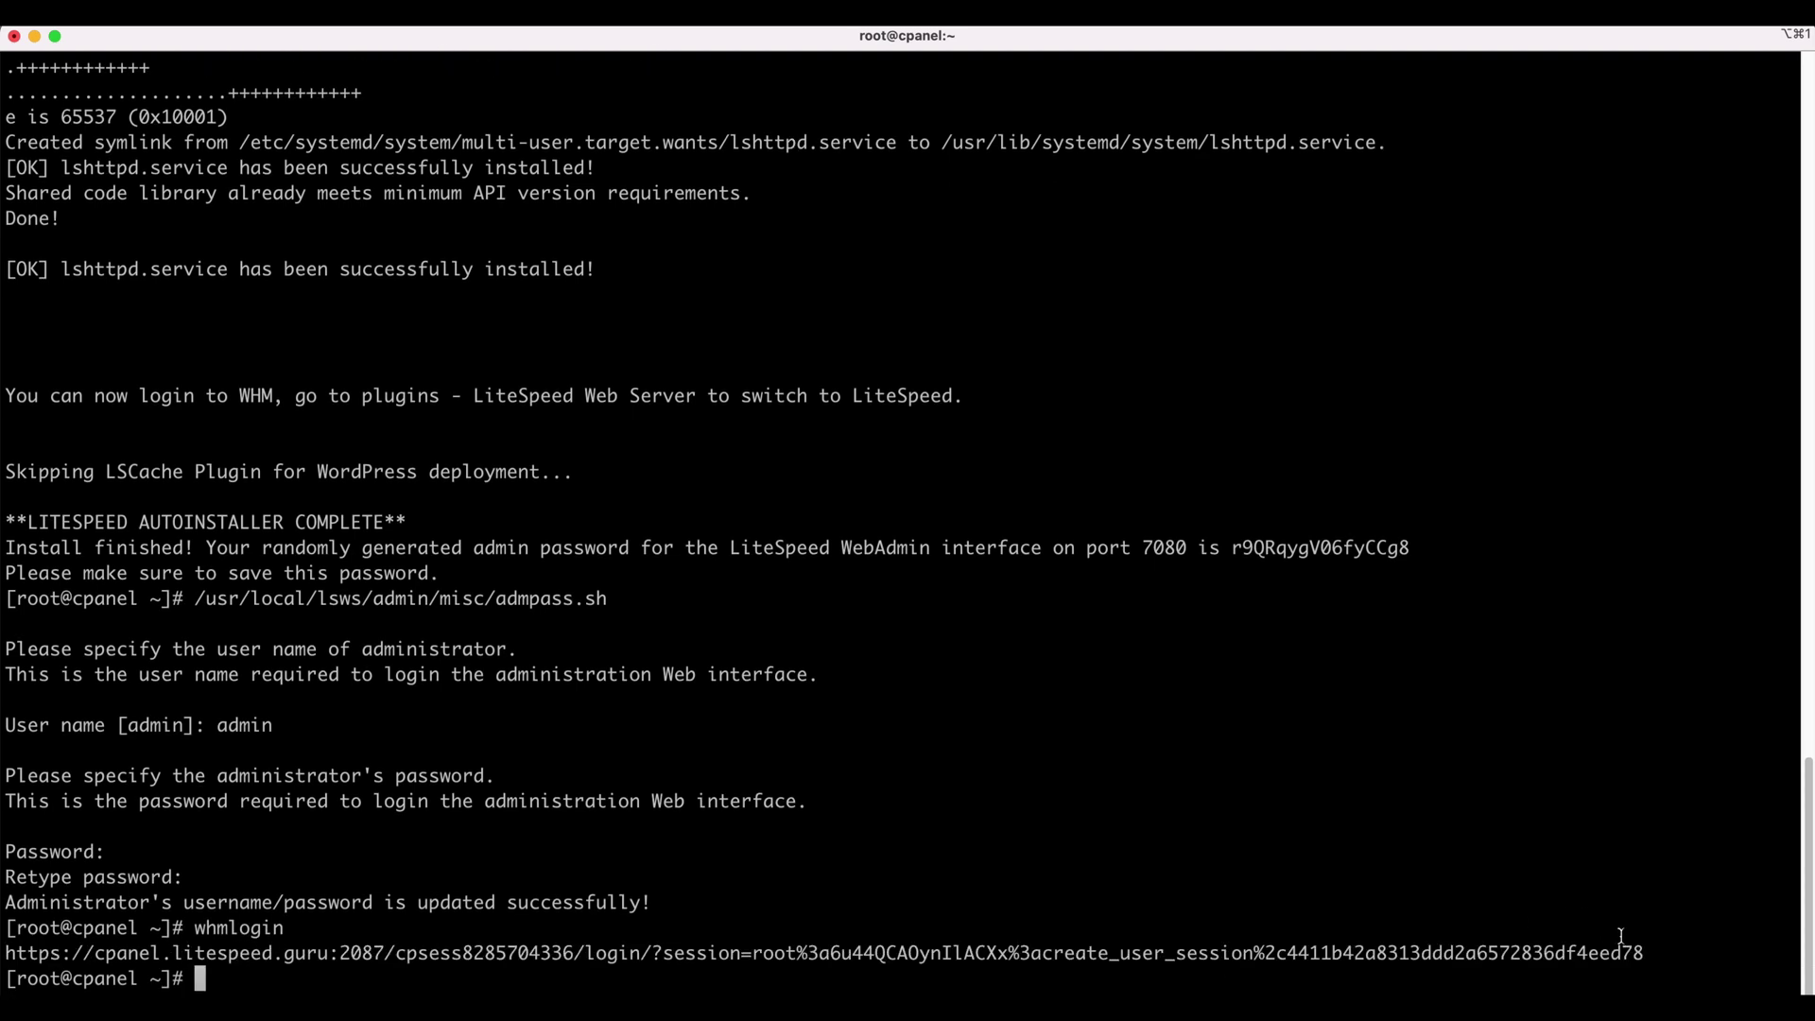
{"action": "triple_click", "coordinate": [1607, 953]}
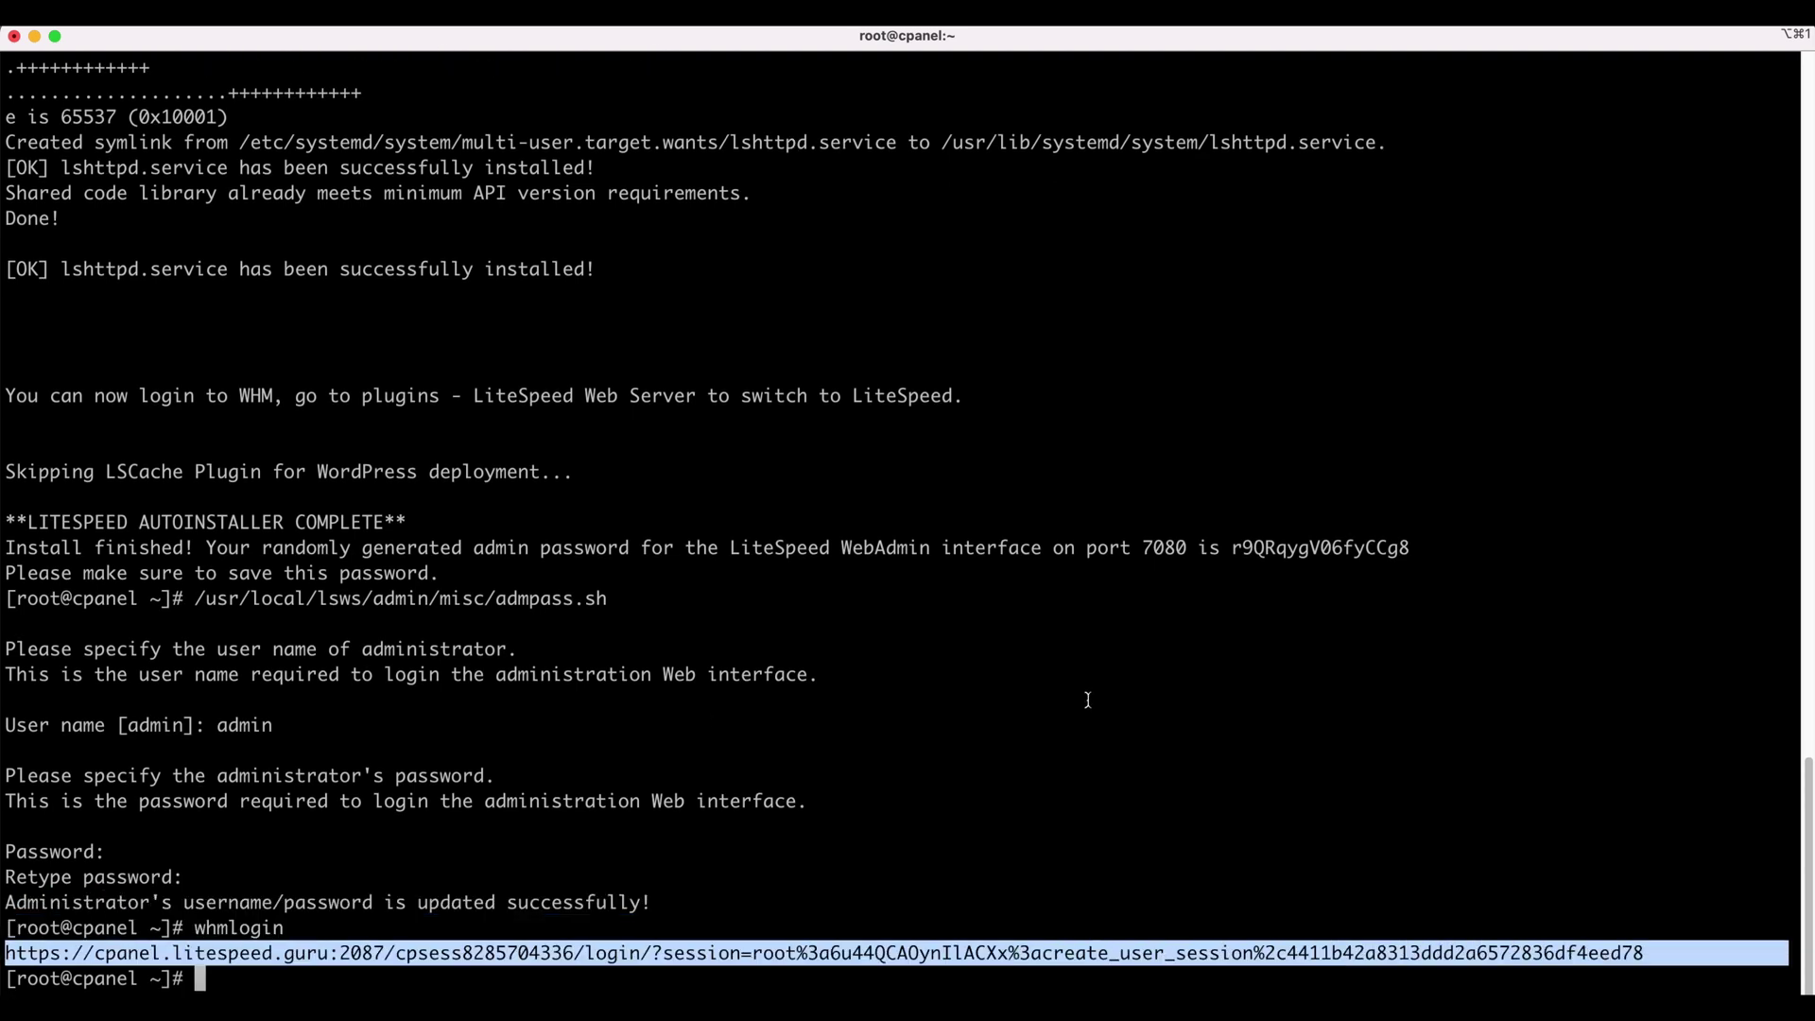
- Log into WHM with the one-time URL and open the LiteSpeed Web Server plugin, noting the ruid2 warning
{"action": "left_click", "coordinate": [1270, 992]}
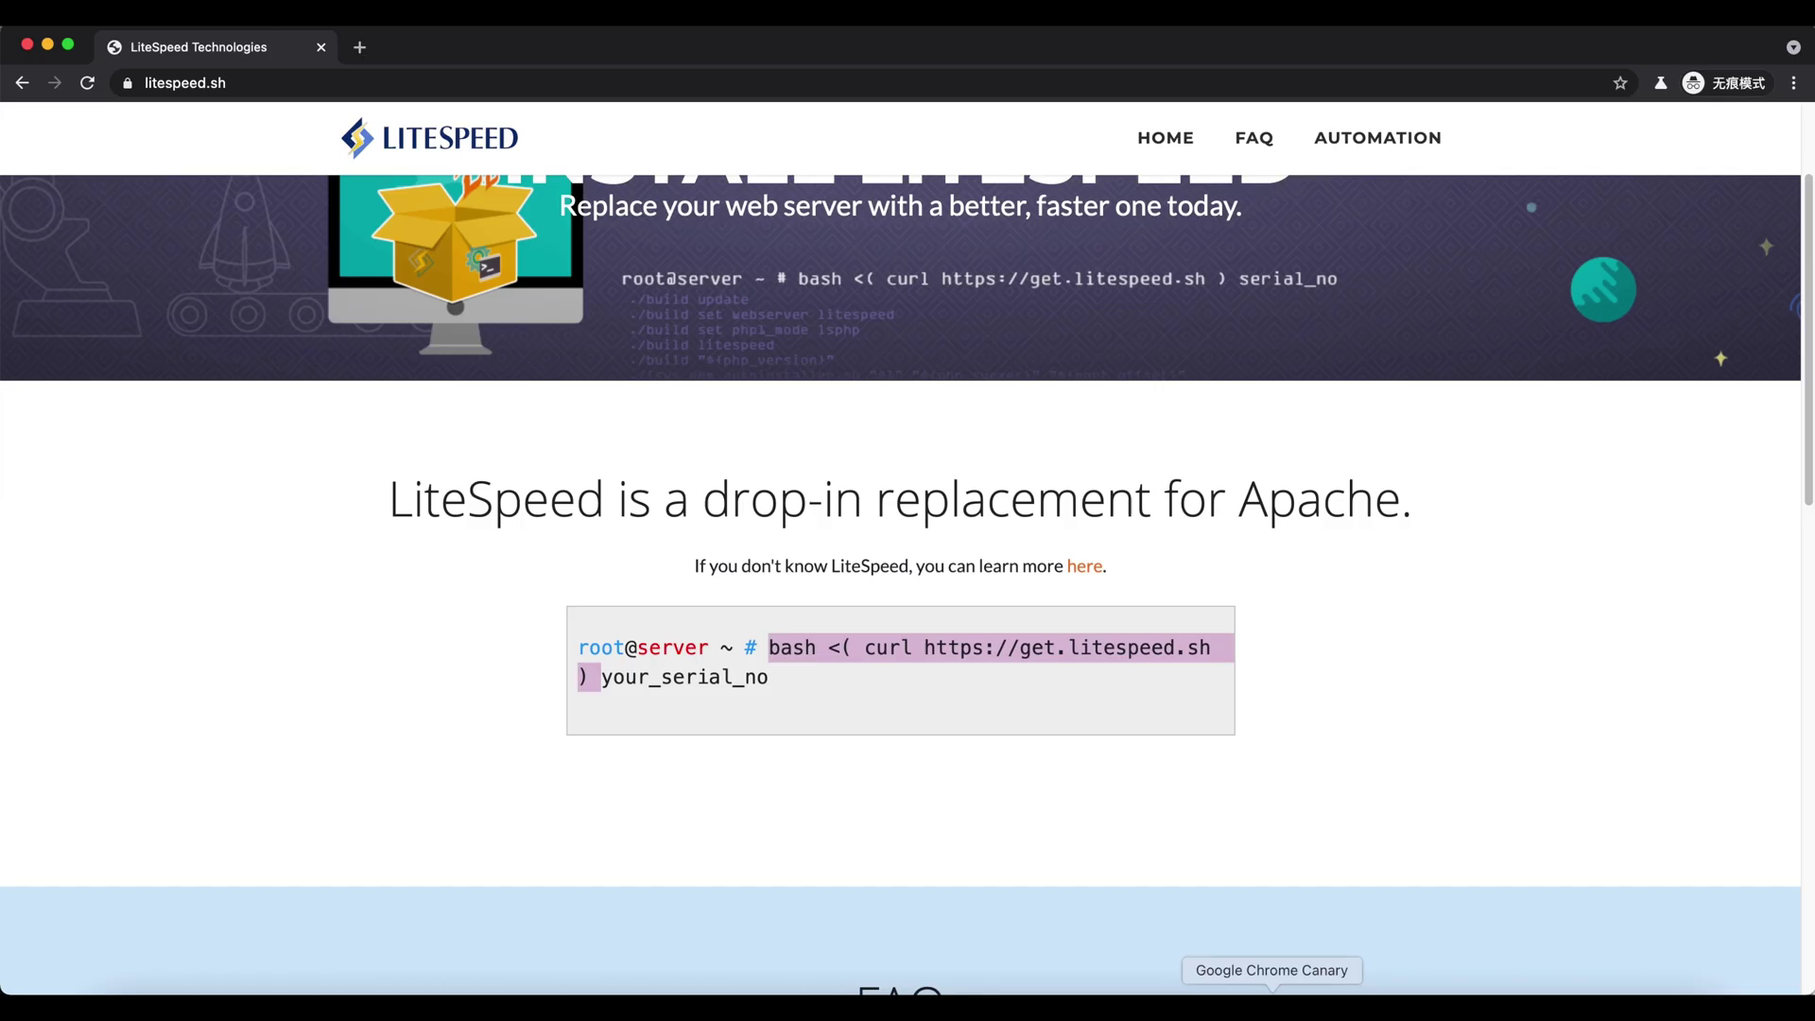
{"action": "left_click", "coordinate": [492, 83]}
{"action": "key", "text": "ctrl+v"}
{"action": "key", "text": "Return"}
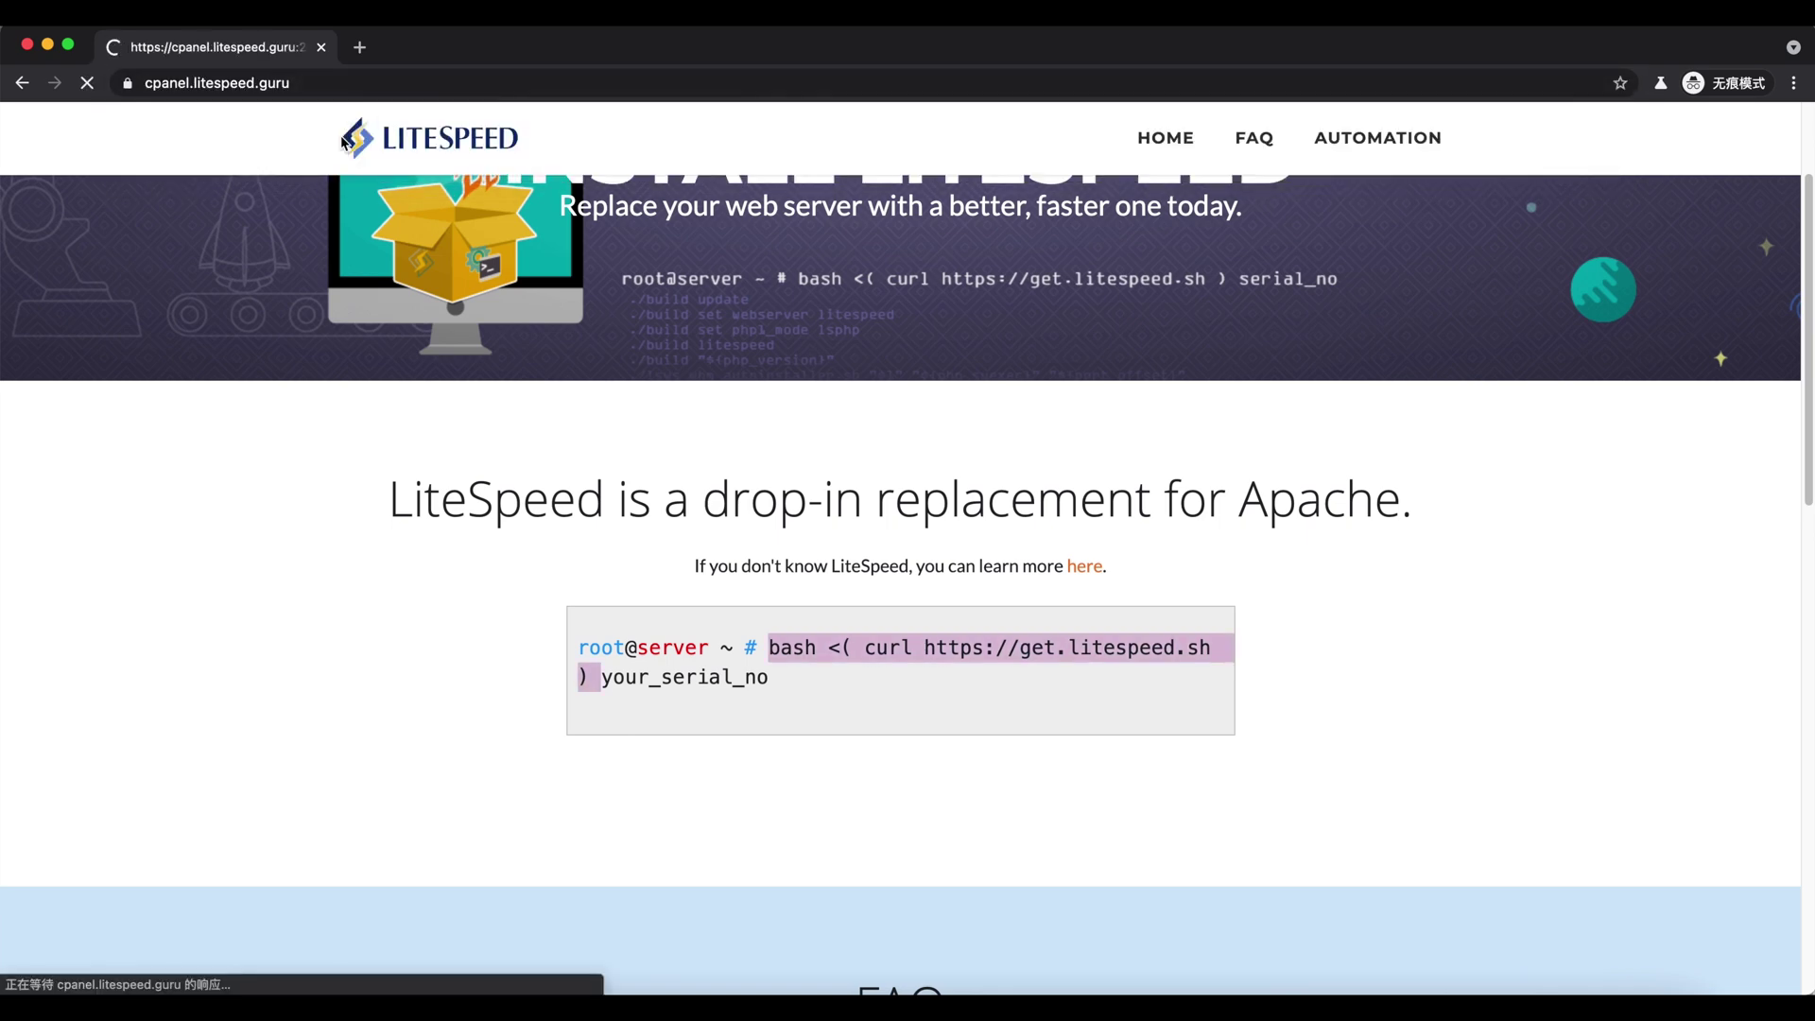
{"action": "scroll", "coordinate": [121, 515], "scroll_direction": "down", "scroll_amount": 15}
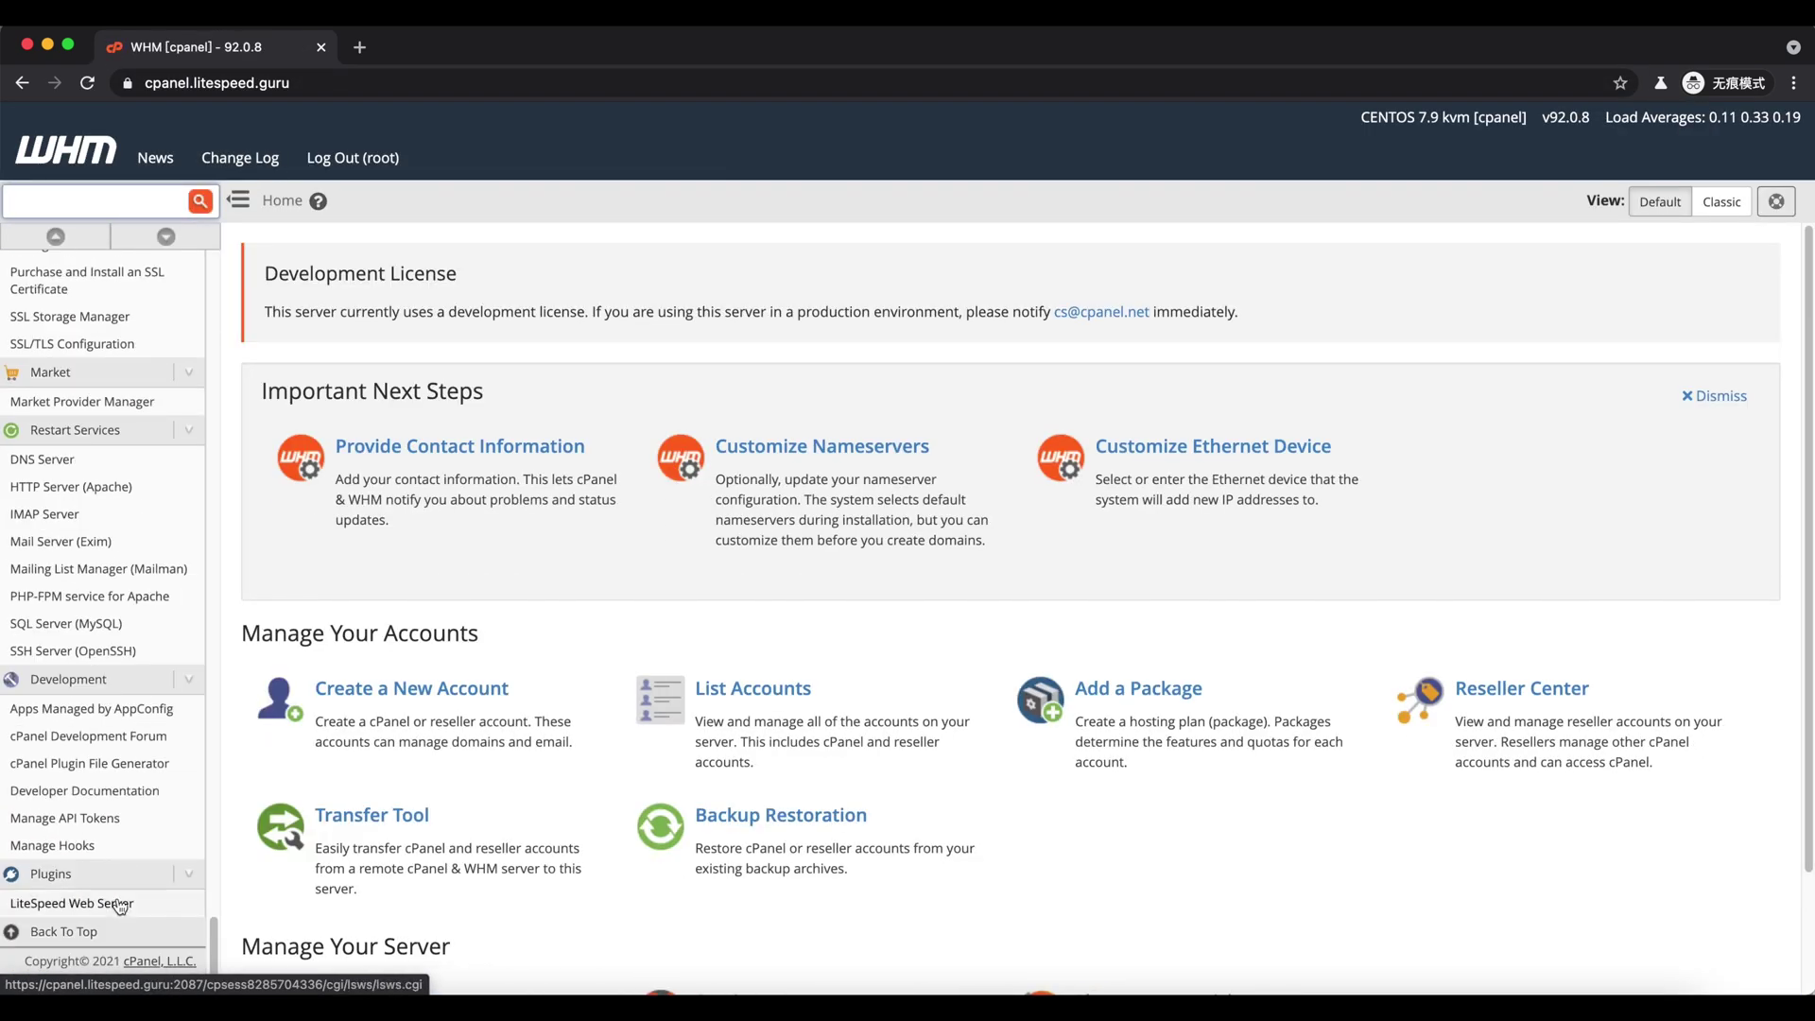
{"action": "left_click", "coordinate": [115, 904]}
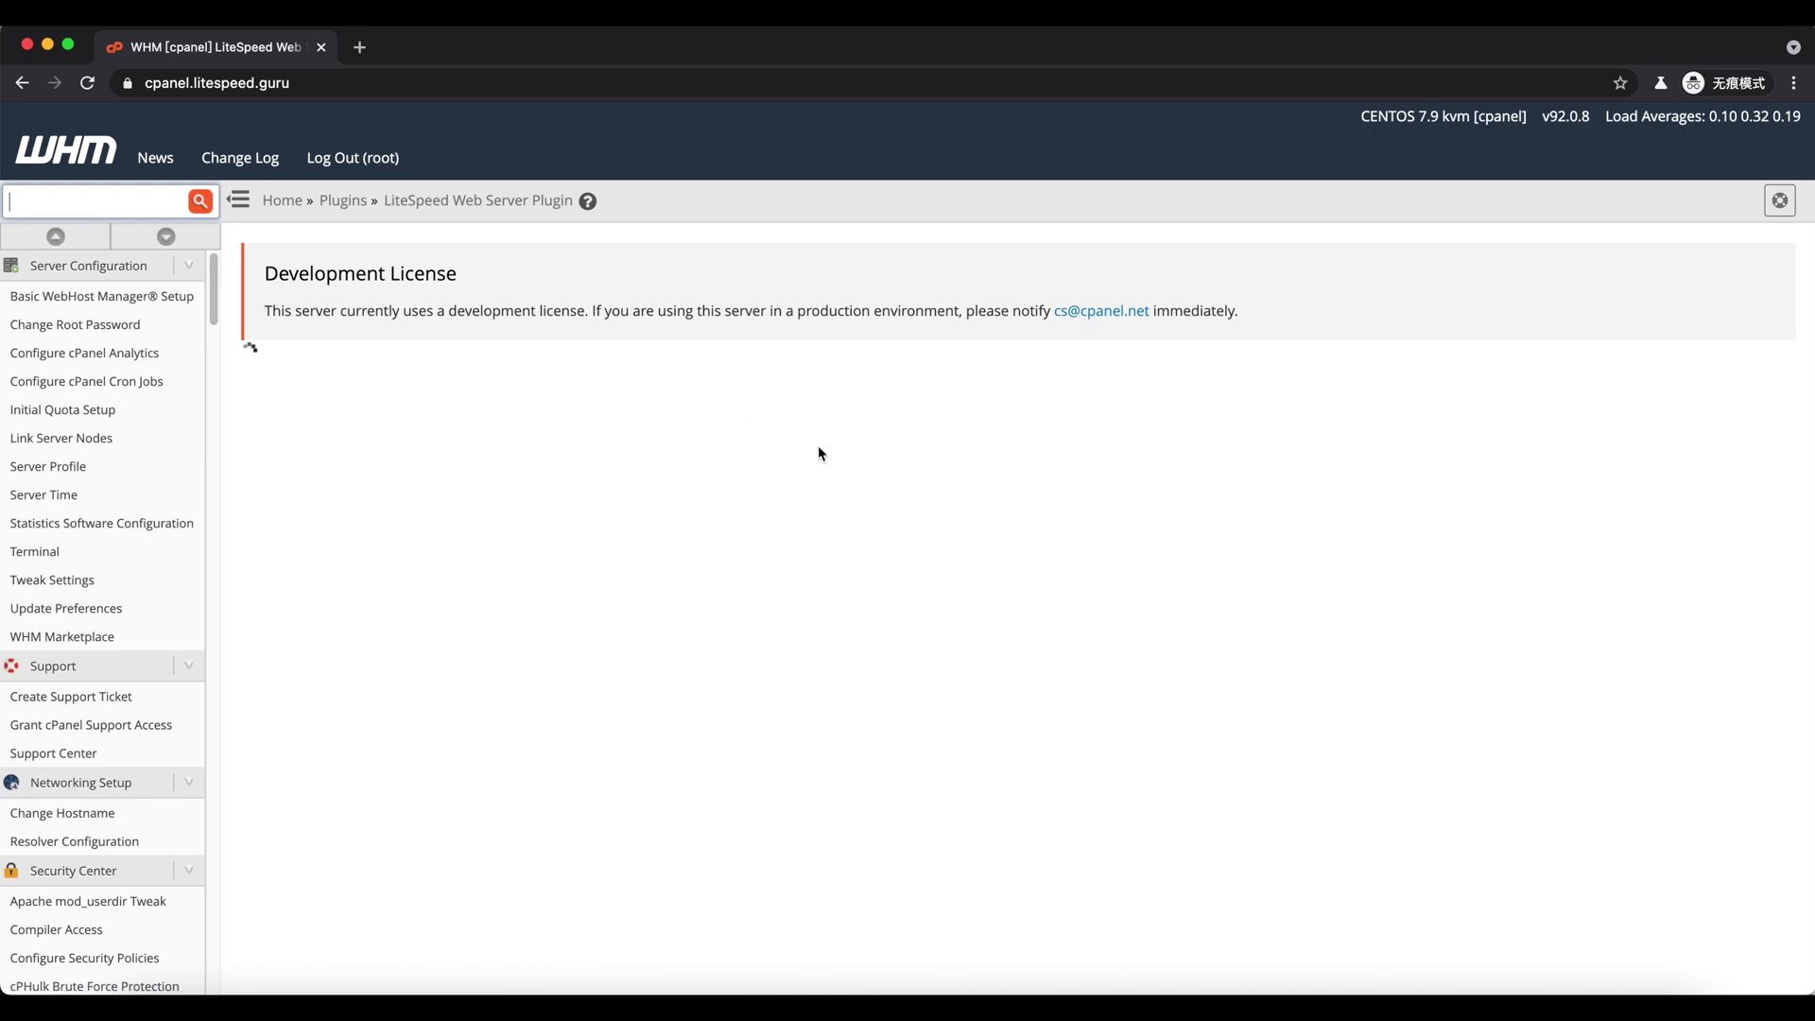
{"action": "left_click_drag", "start_coordinate": [341, 594], "coordinate": [828, 596]}
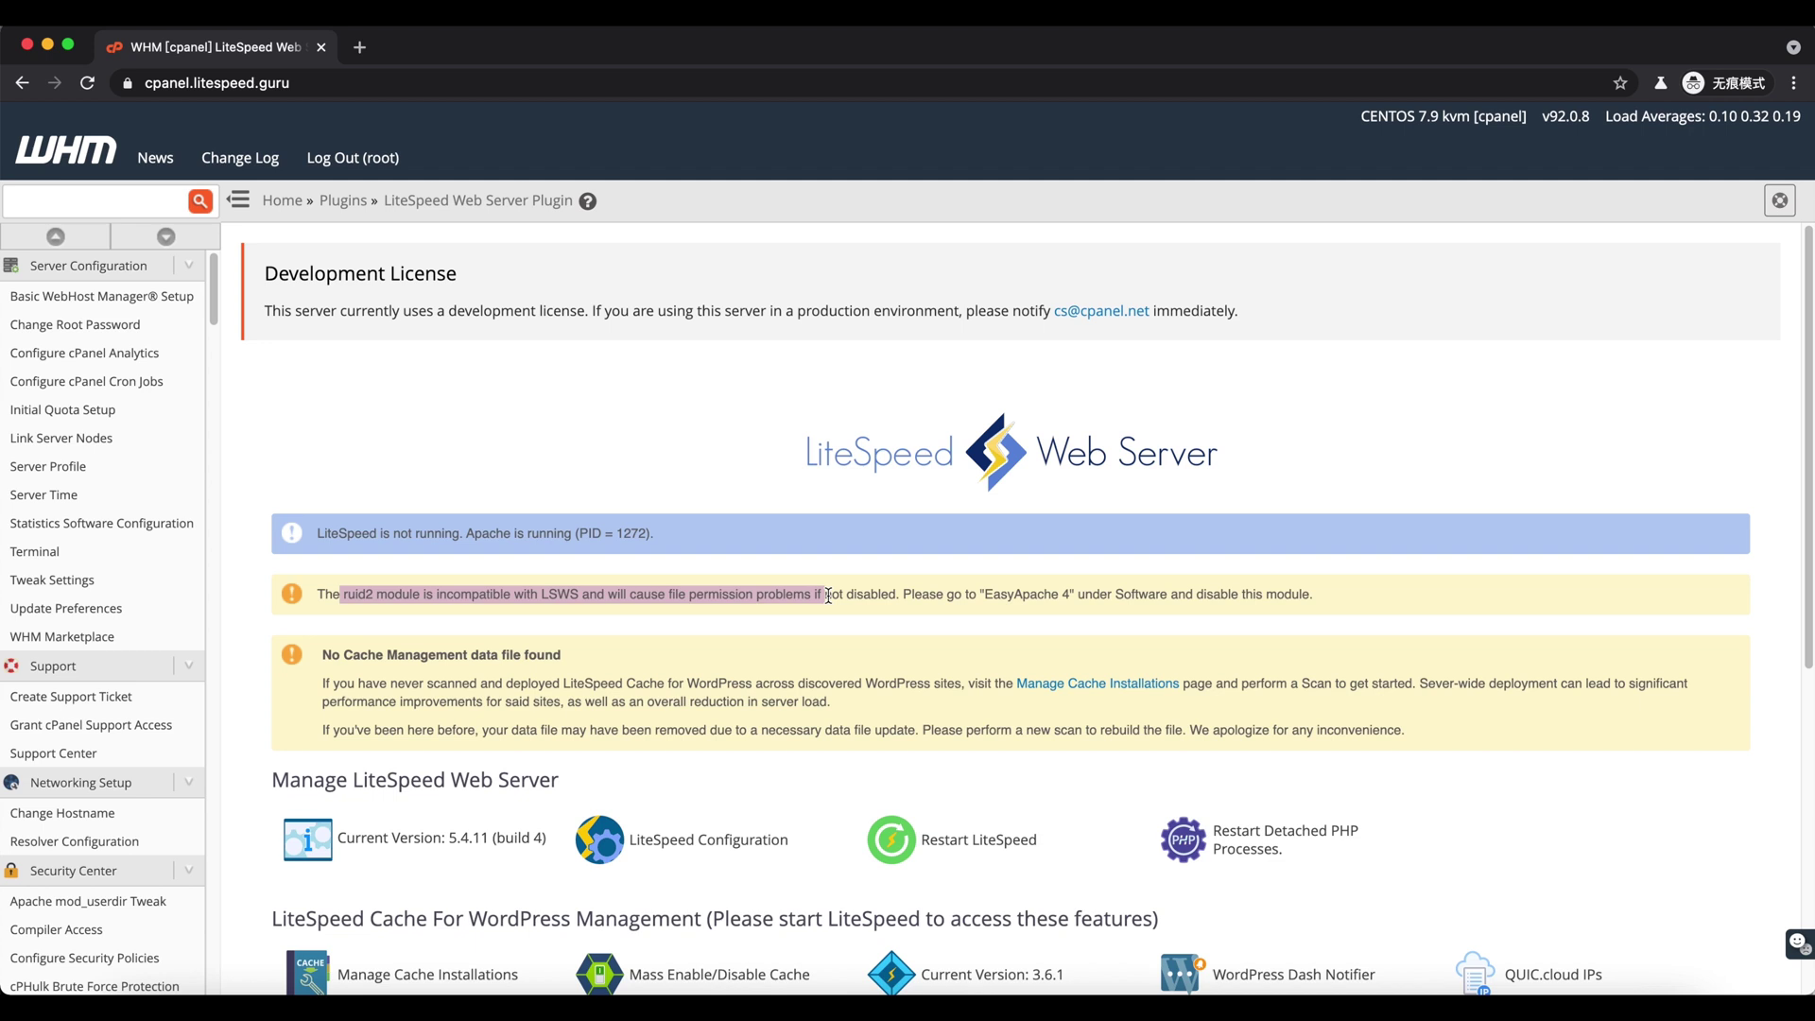
{"action": "left_click", "coordinate": [828, 596]}
- Open EasyApache 4 through the WHM feature search ('eas')
{"action": "left_click", "coordinate": [109, 201]}
{"action": "type", "text": "eas"}
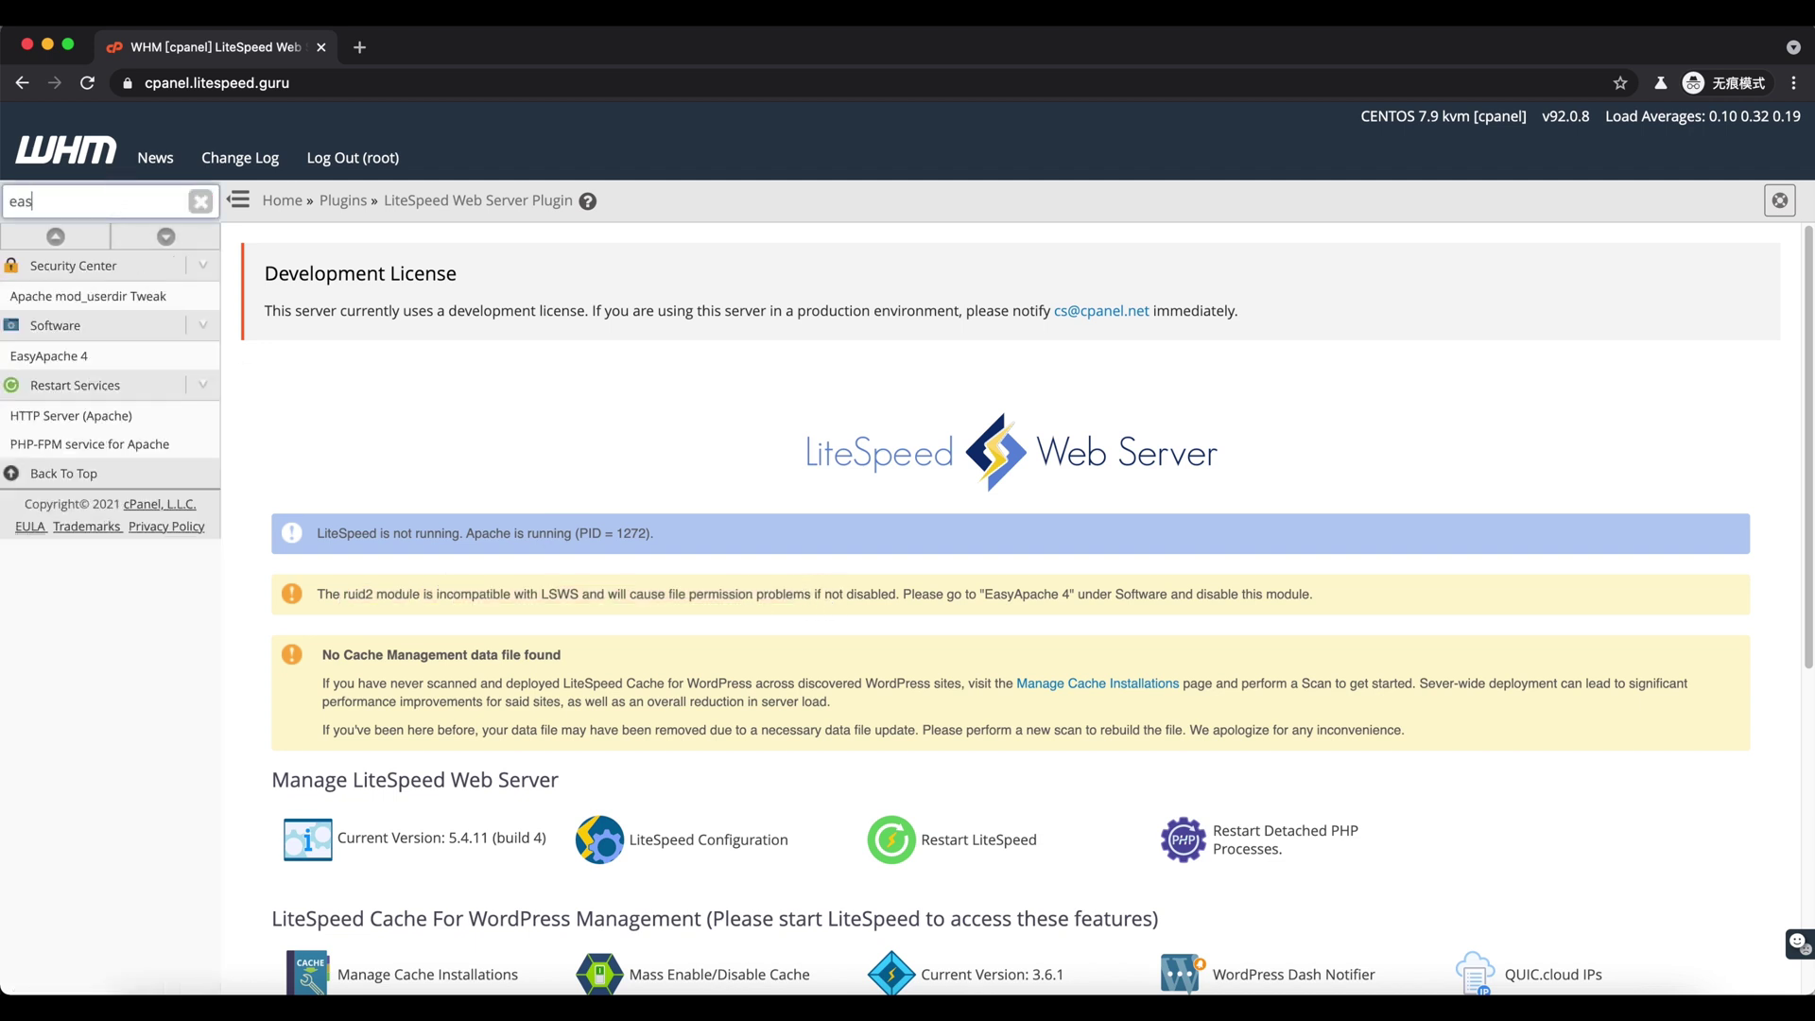
{"action": "key", "text": "Down"}
{"action": "key", "text": "Down"}
{"action": "key", "text": "Return"}
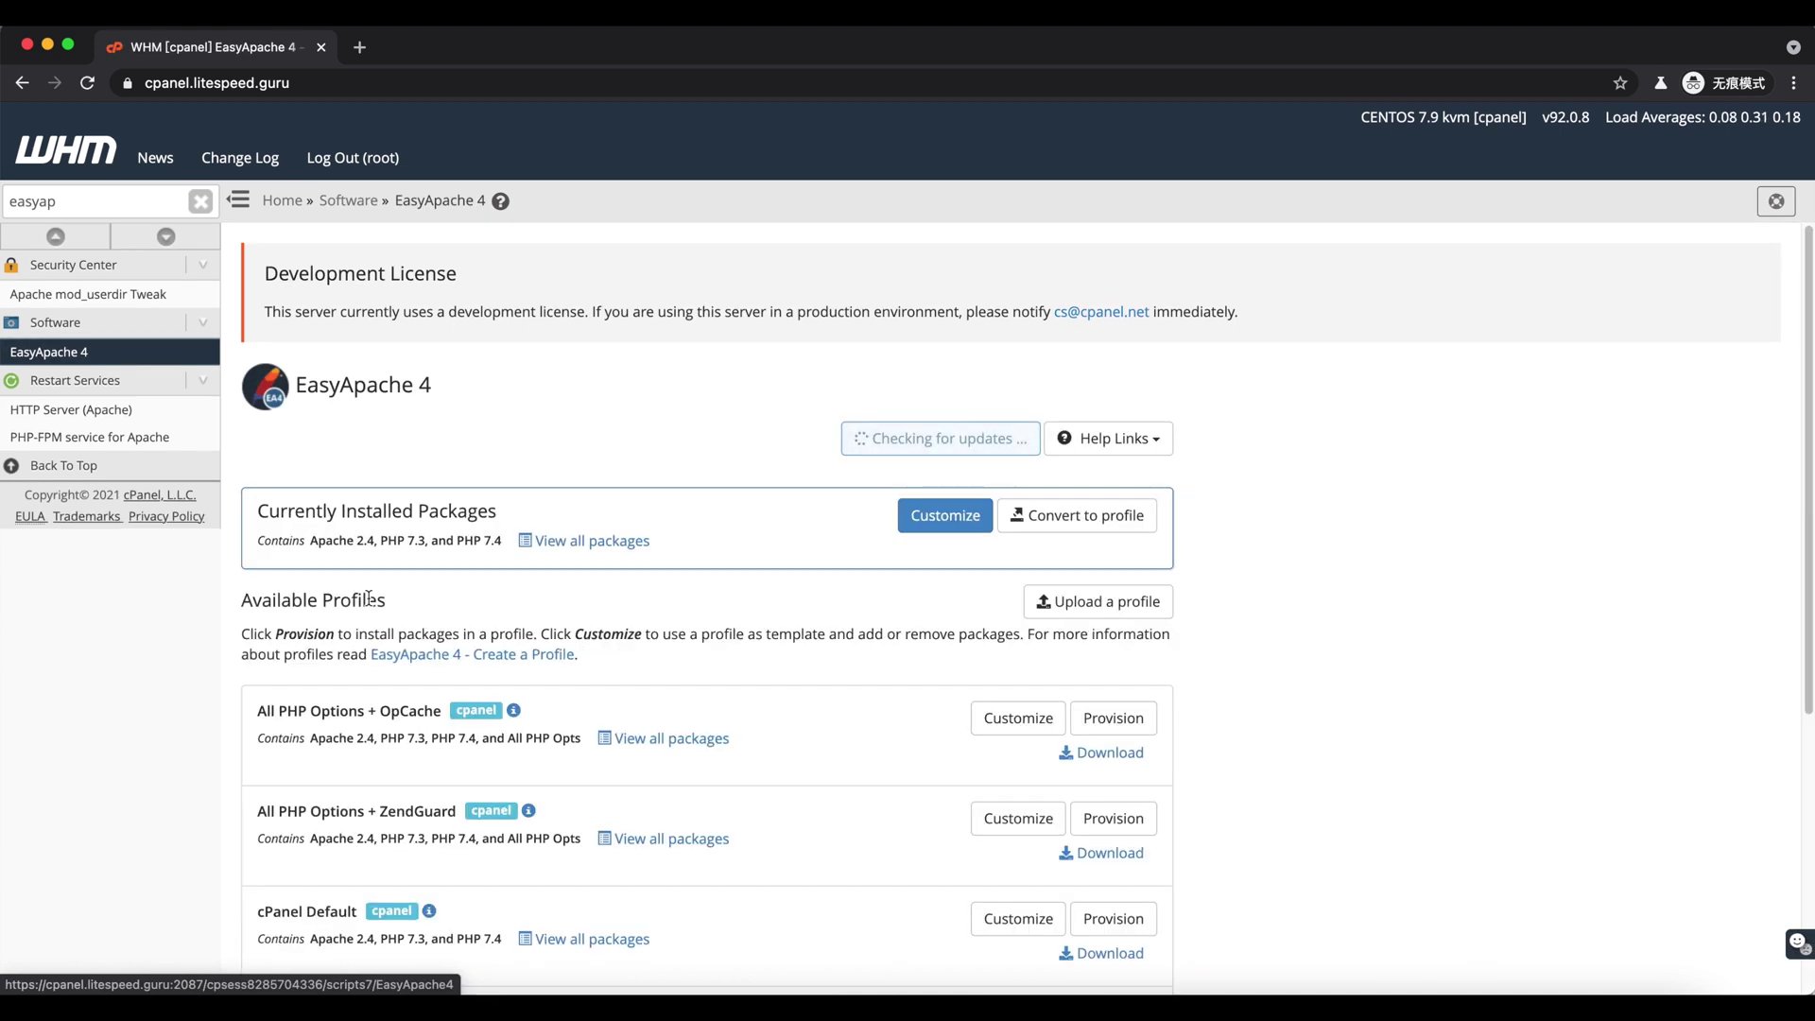
- Remove mod_ruid2 from the Apache modules, review the changes and provision the profile
{"action": "left_click", "coordinate": [944, 516]}
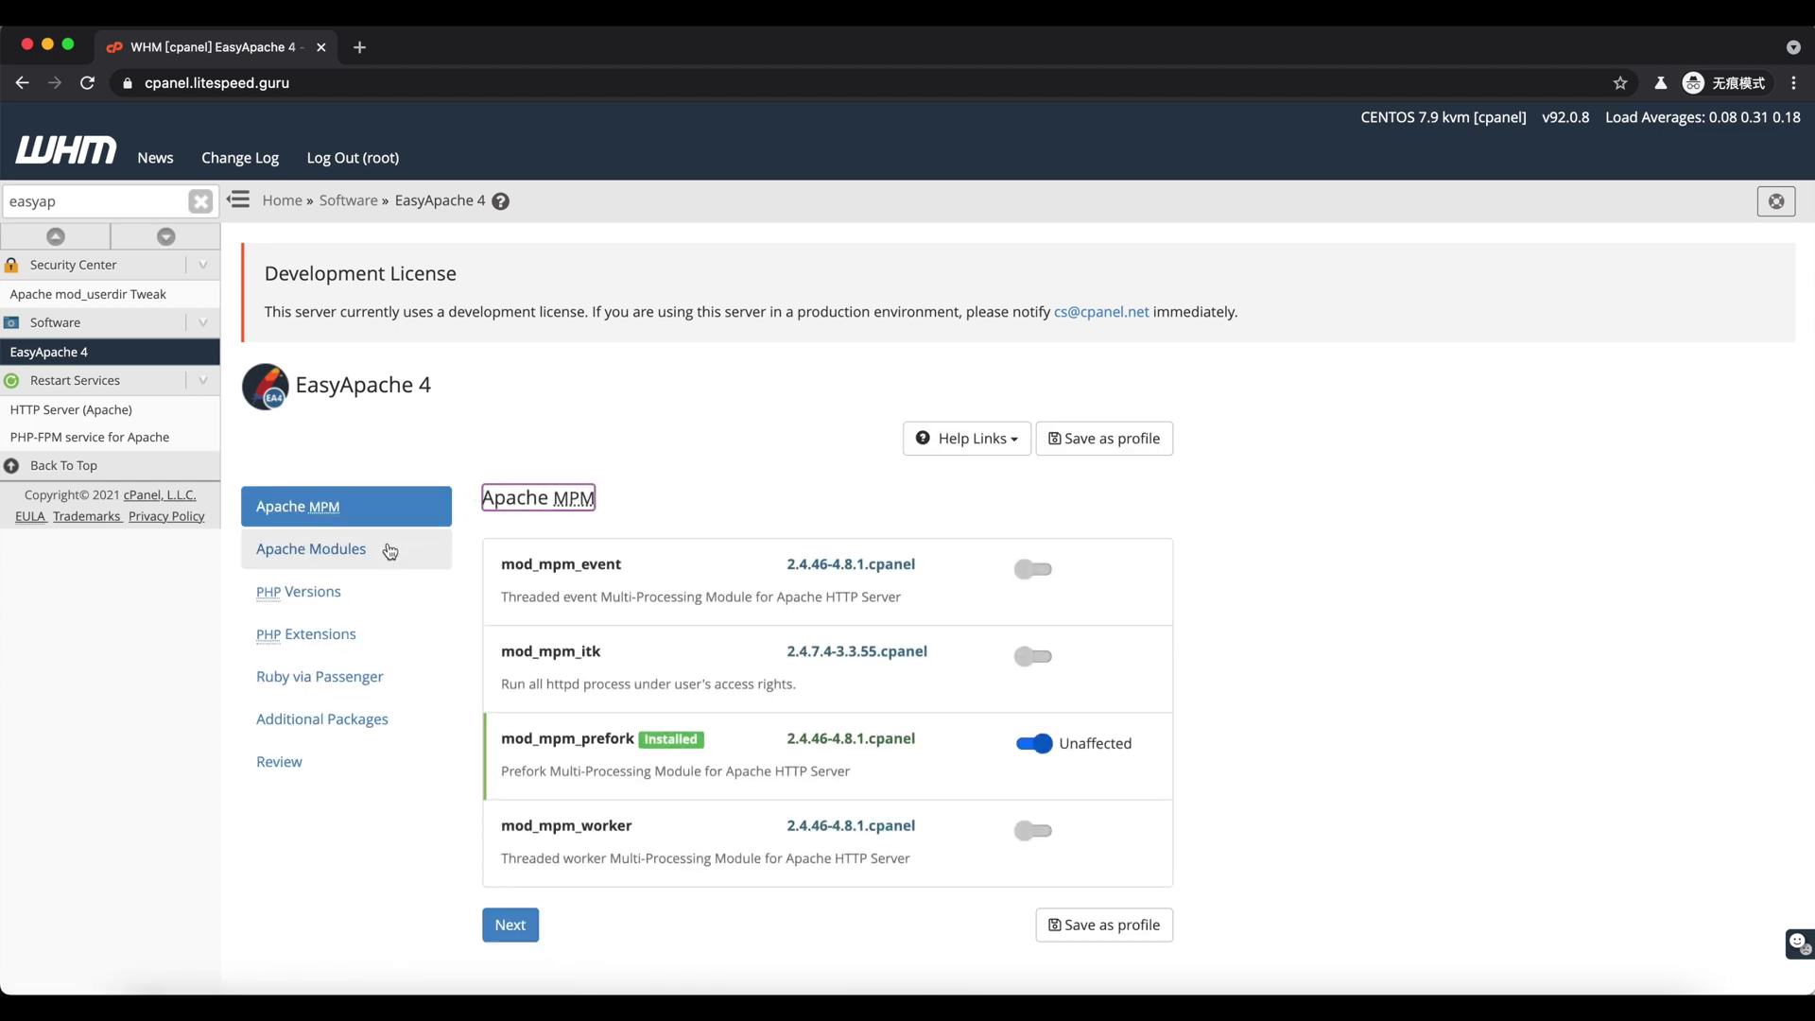
{"action": "left_click", "coordinate": [392, 549]}
{"action": "left_click", "coordinate": [610, 541]}
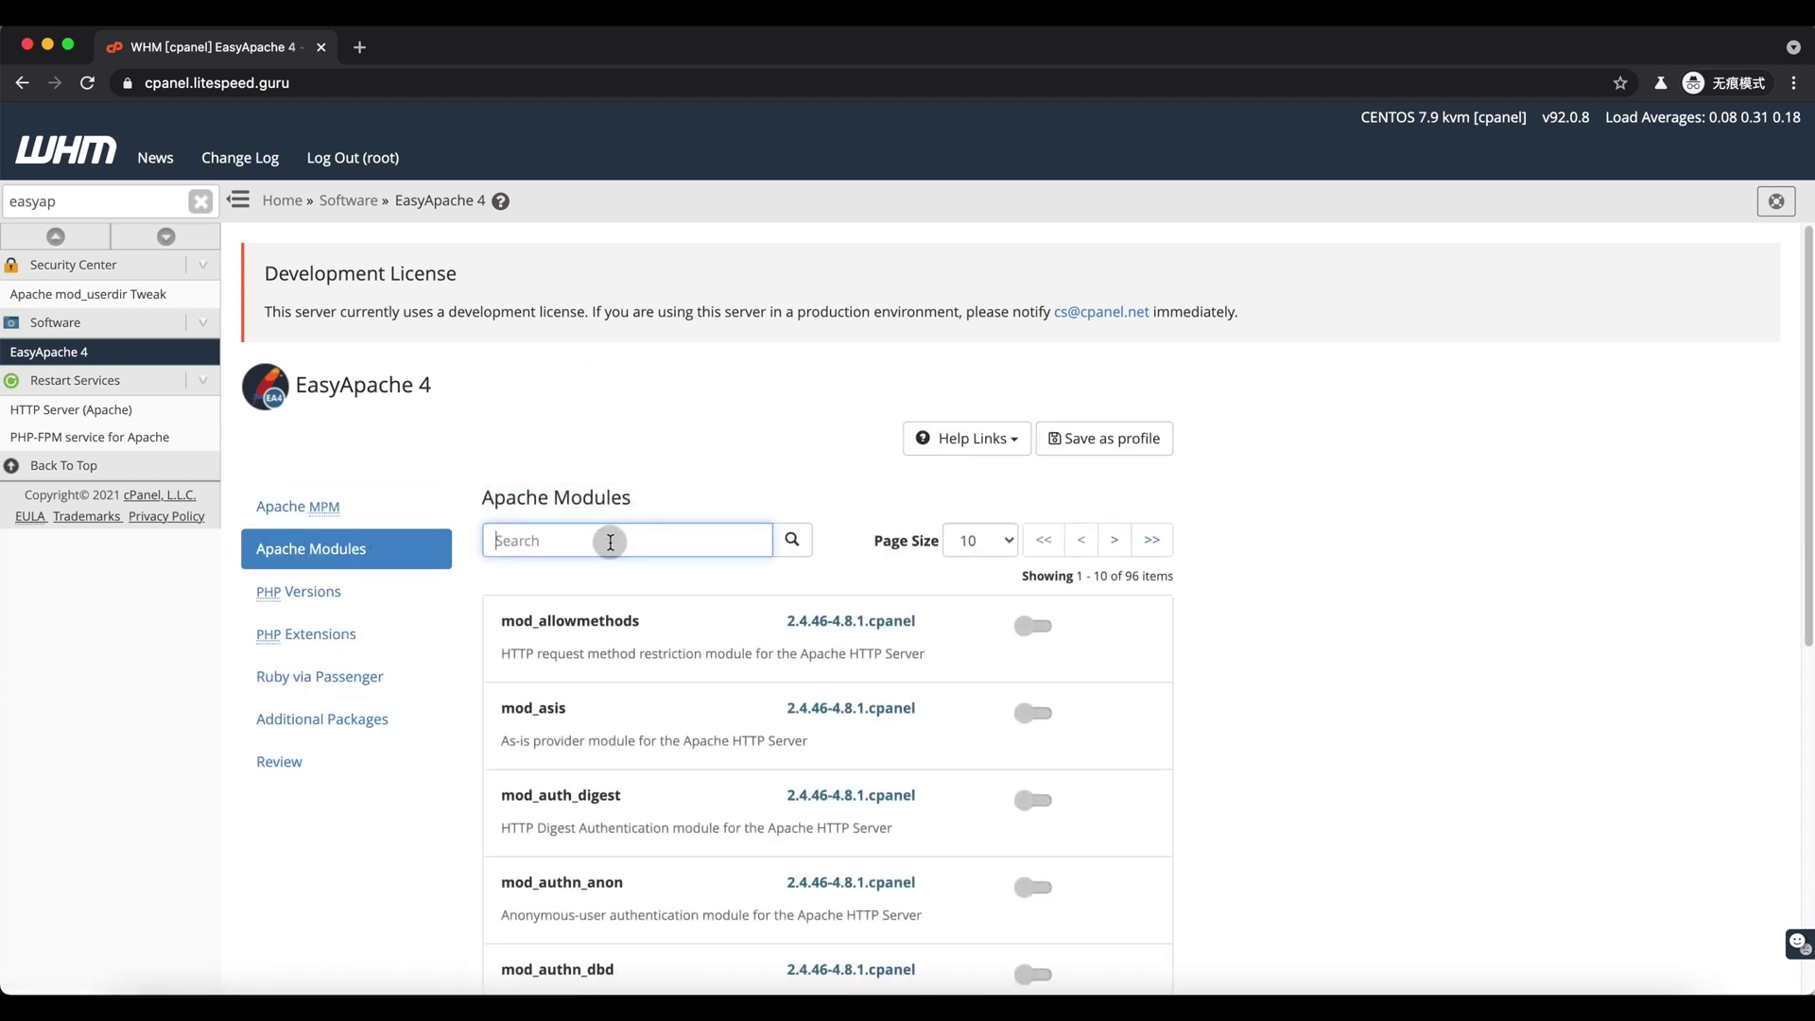
{"action": "type", "text": "ruid"}
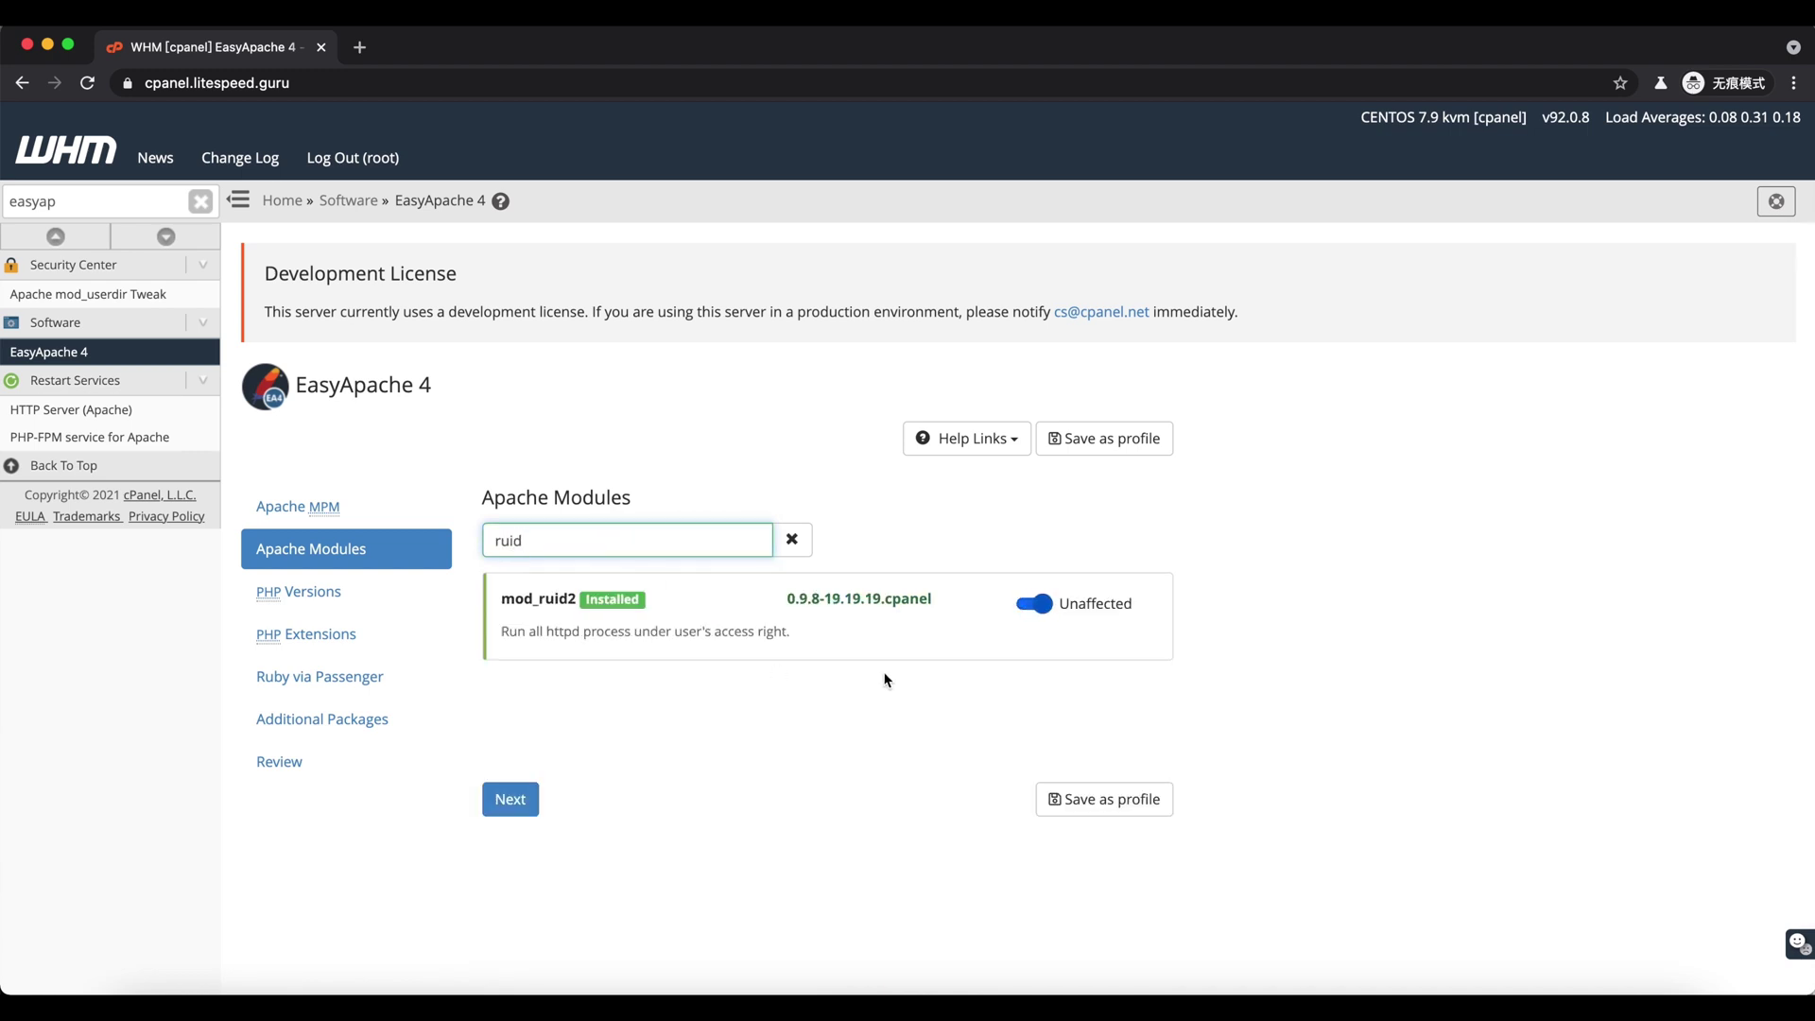
{"action": "left_click", "coordinate": [1023, 619]}
{"action": "left_click", "coordinate": [337, 768]}
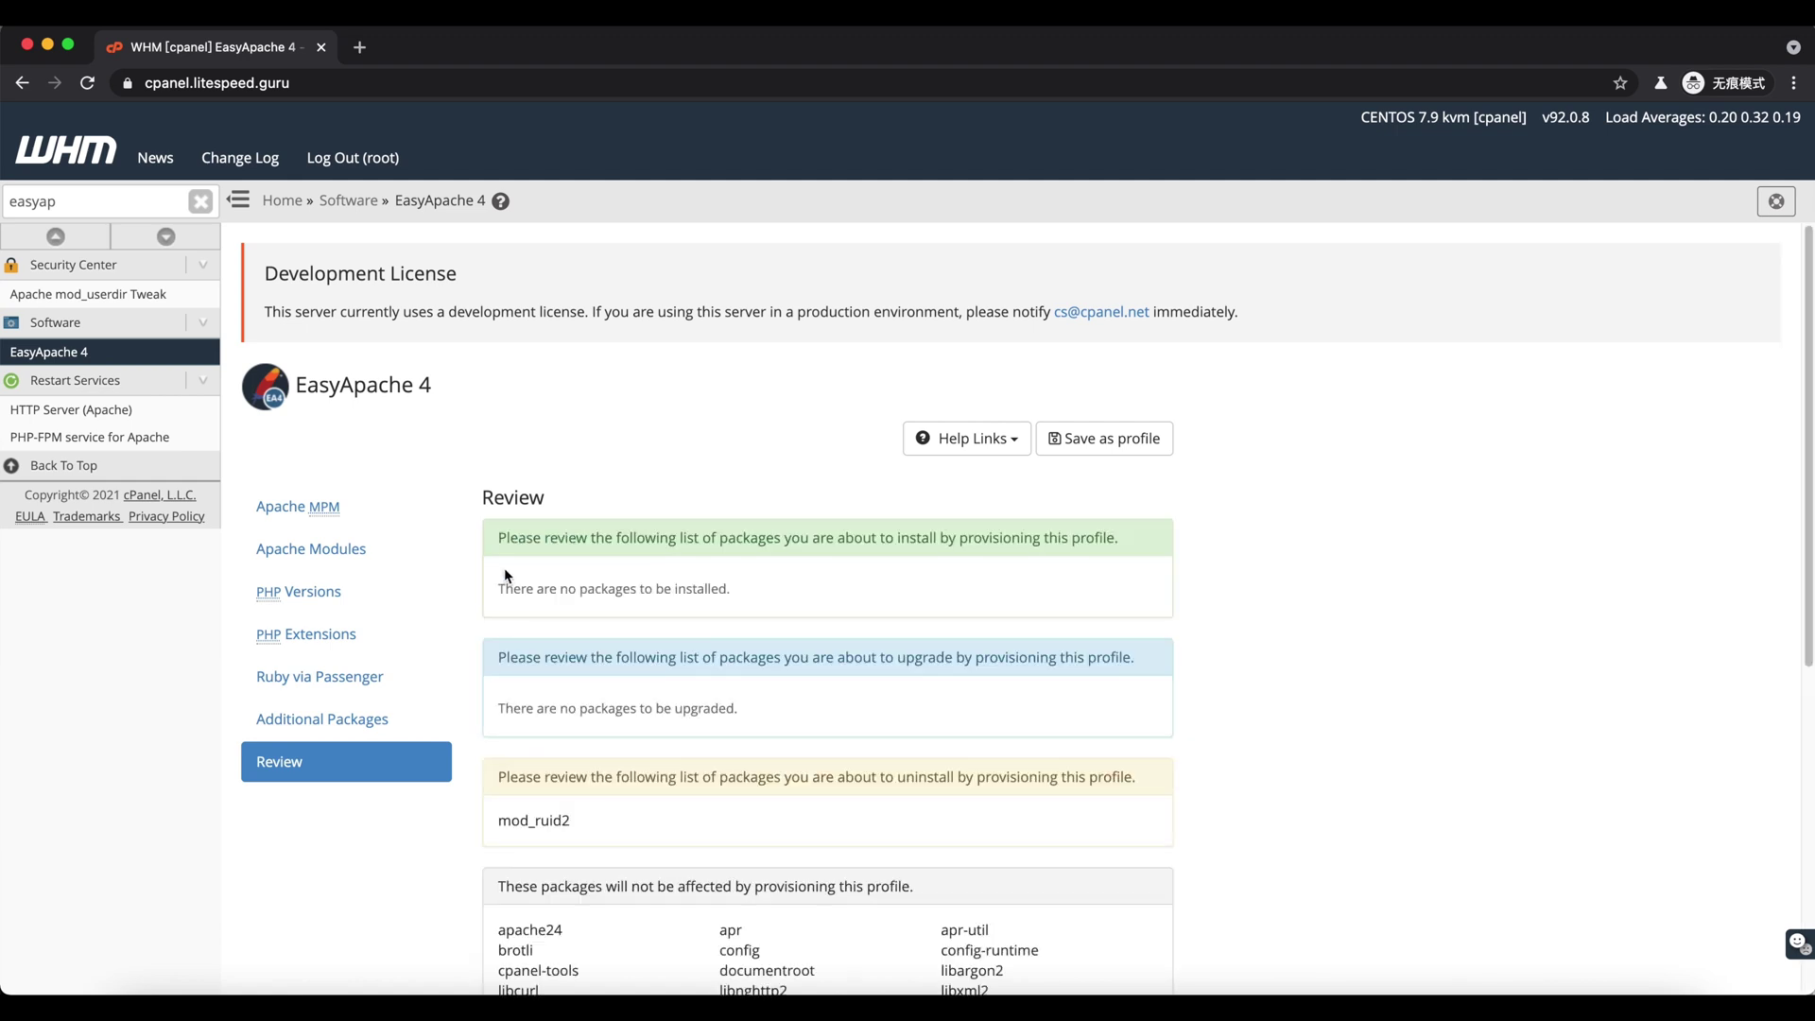
{"action": "scroll", "coordinate": [484, 639], "scroll_direction": "down", "scroll_amount": 6}
{"action": "left_click", "coordinate": [515, 946]}
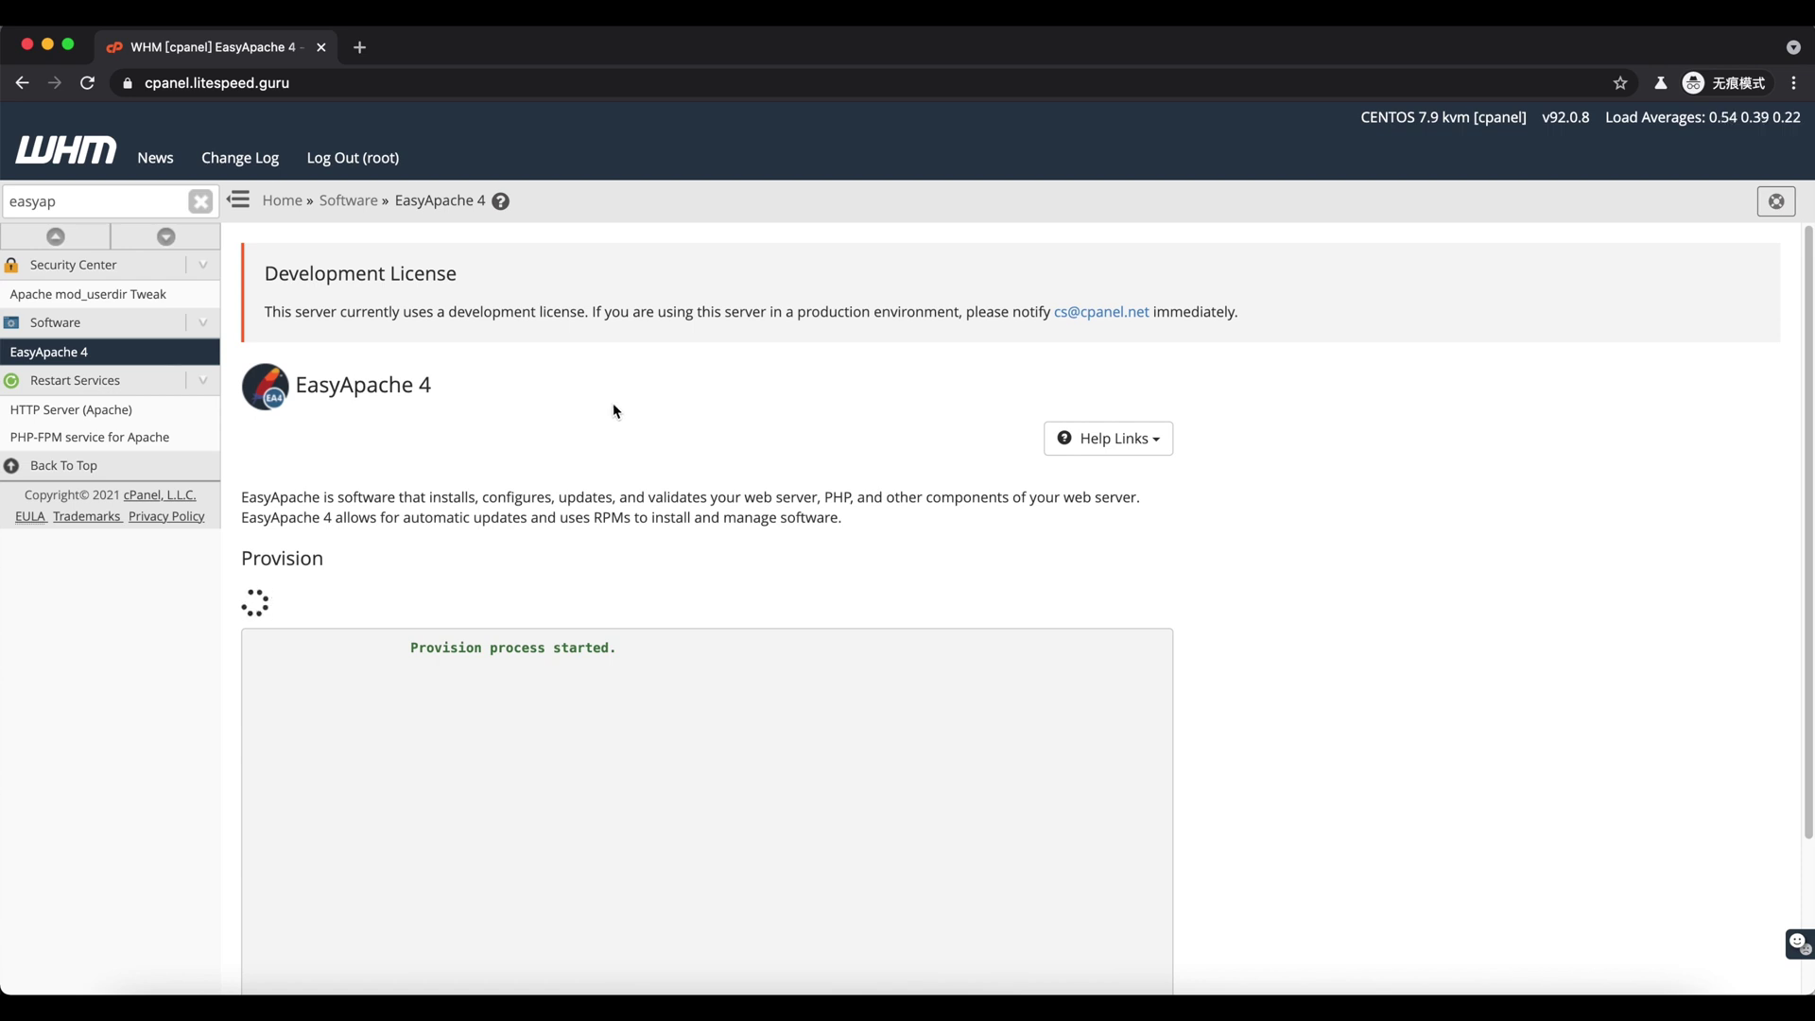
- Find the LiteSpeed Web Server plugin via sidebar search and check the port offset is 1000
{"action": "double_click", "coordinate": [104, 201]}
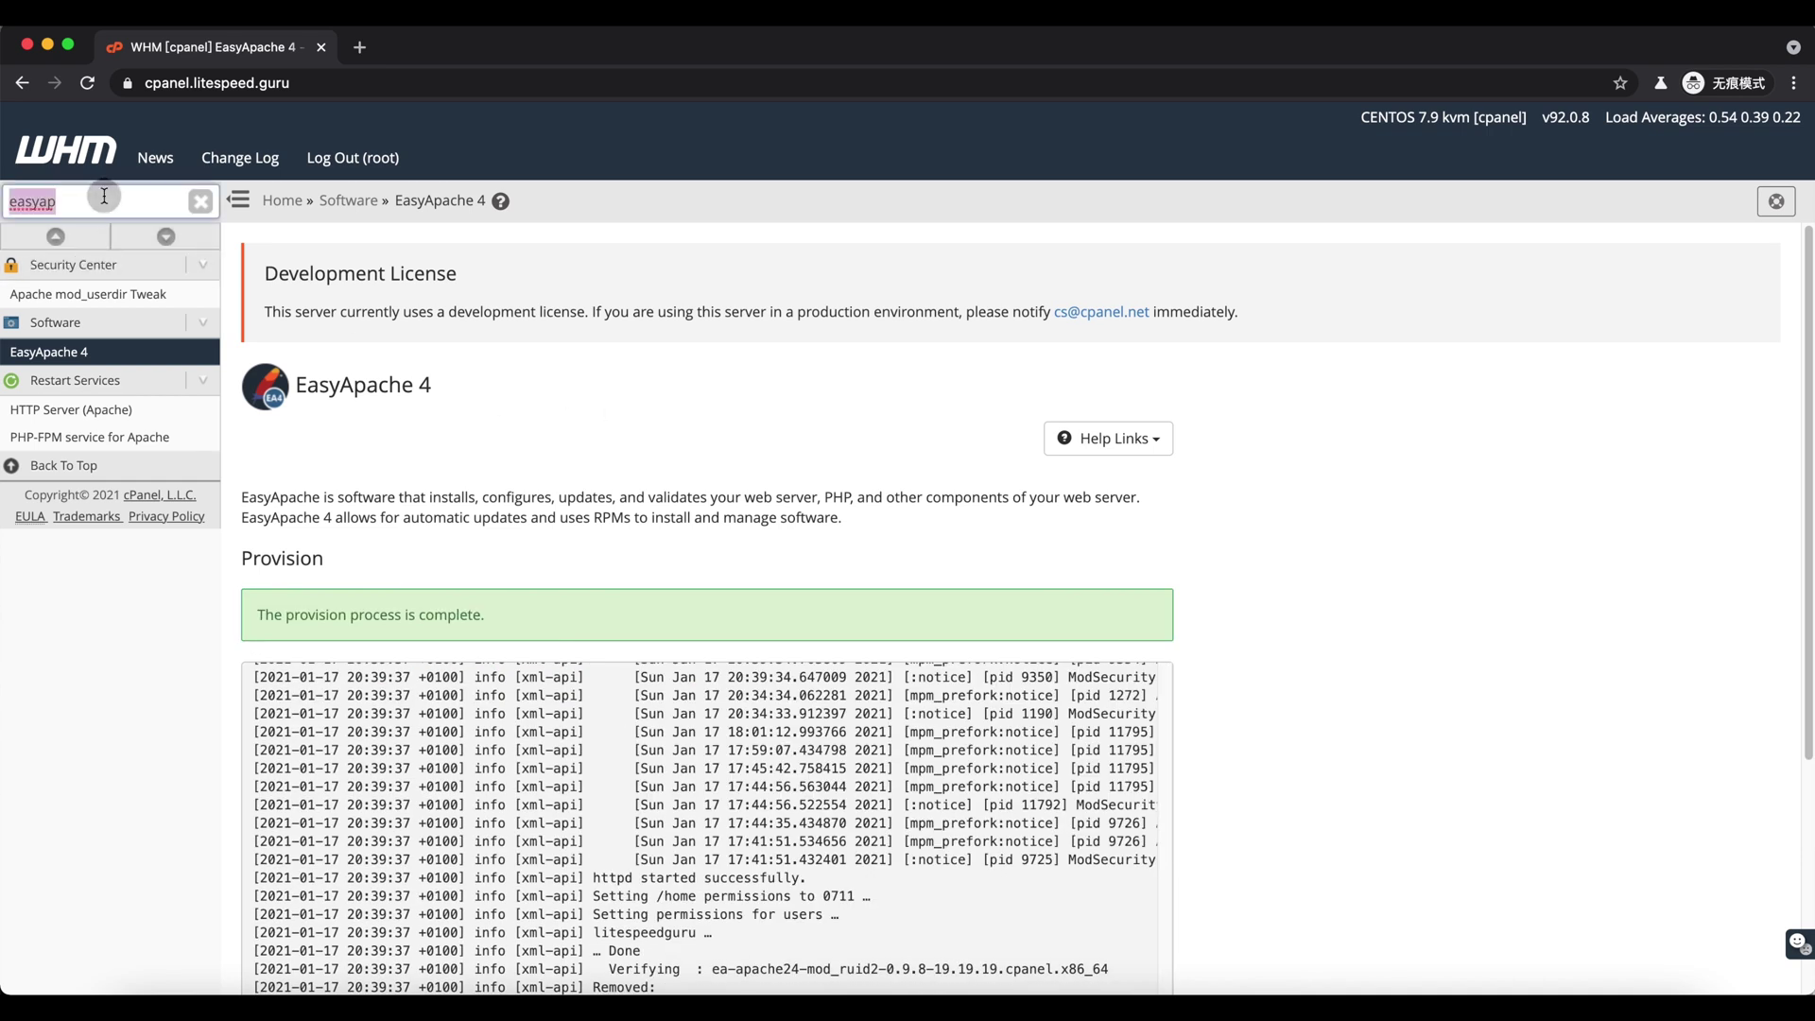
{"action": "type", "text": "litespeed"}
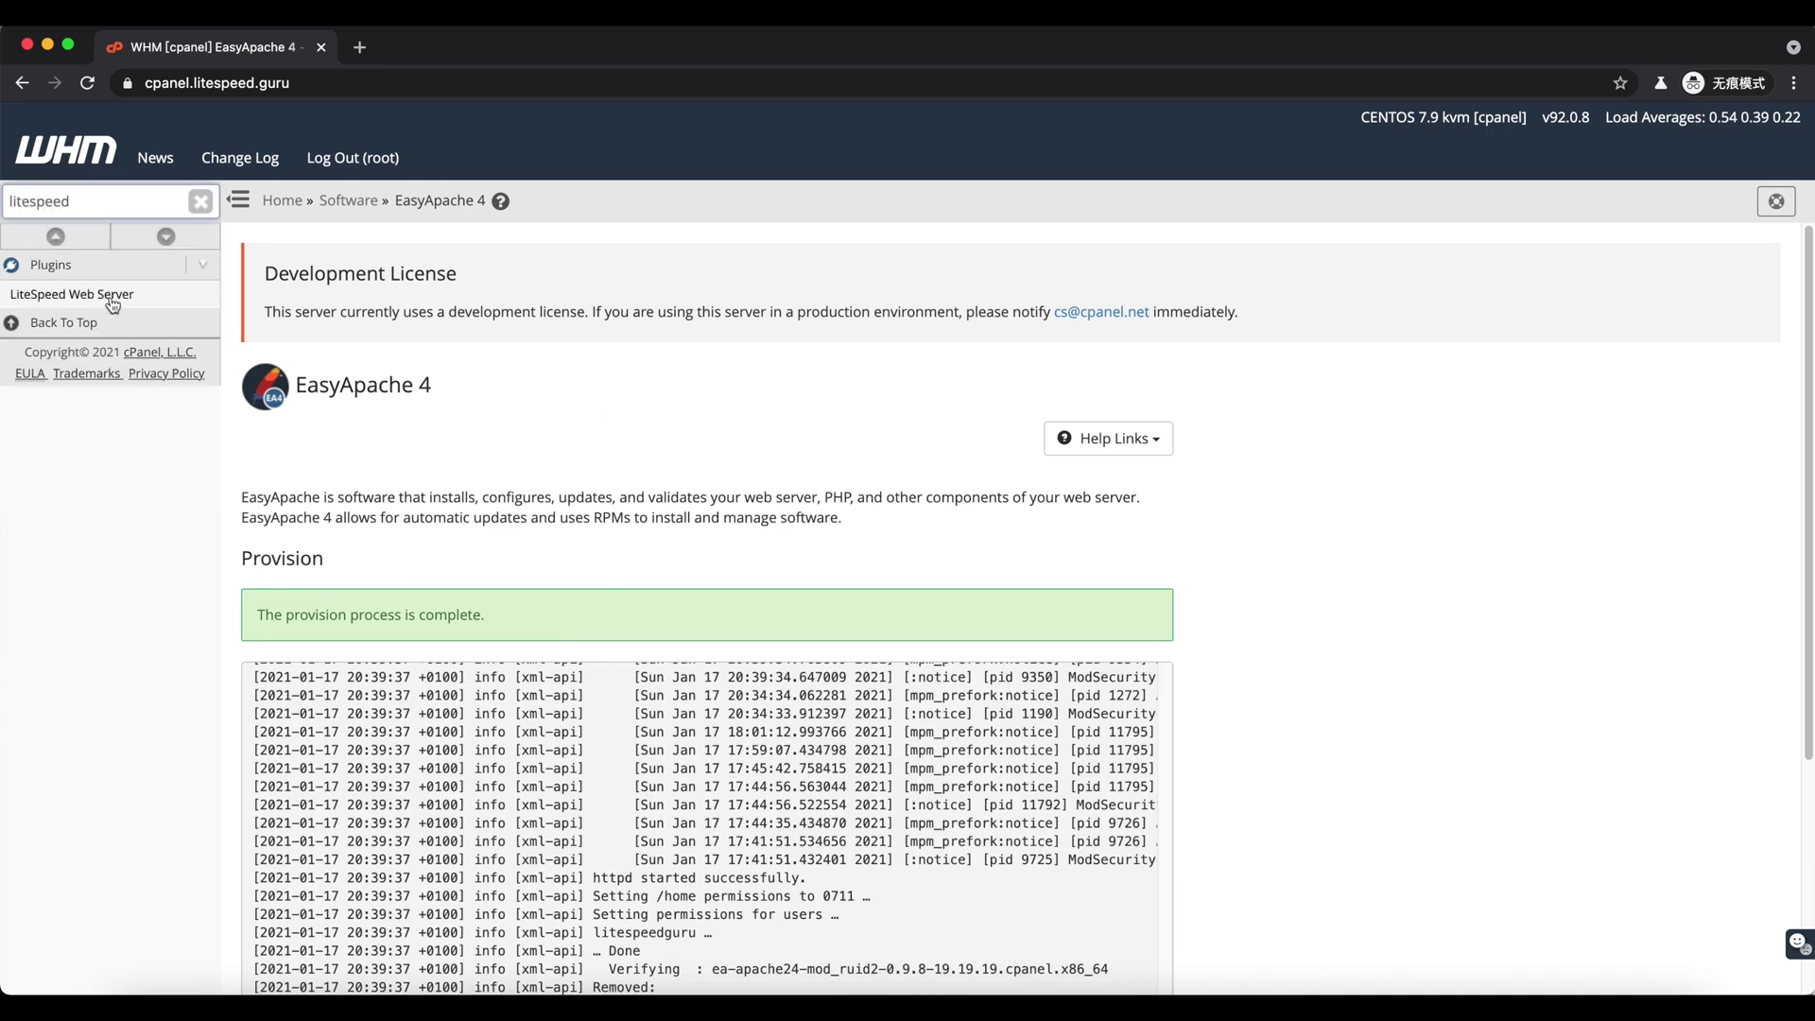
{"action": "left_click", "coordinate": [94, 295]}
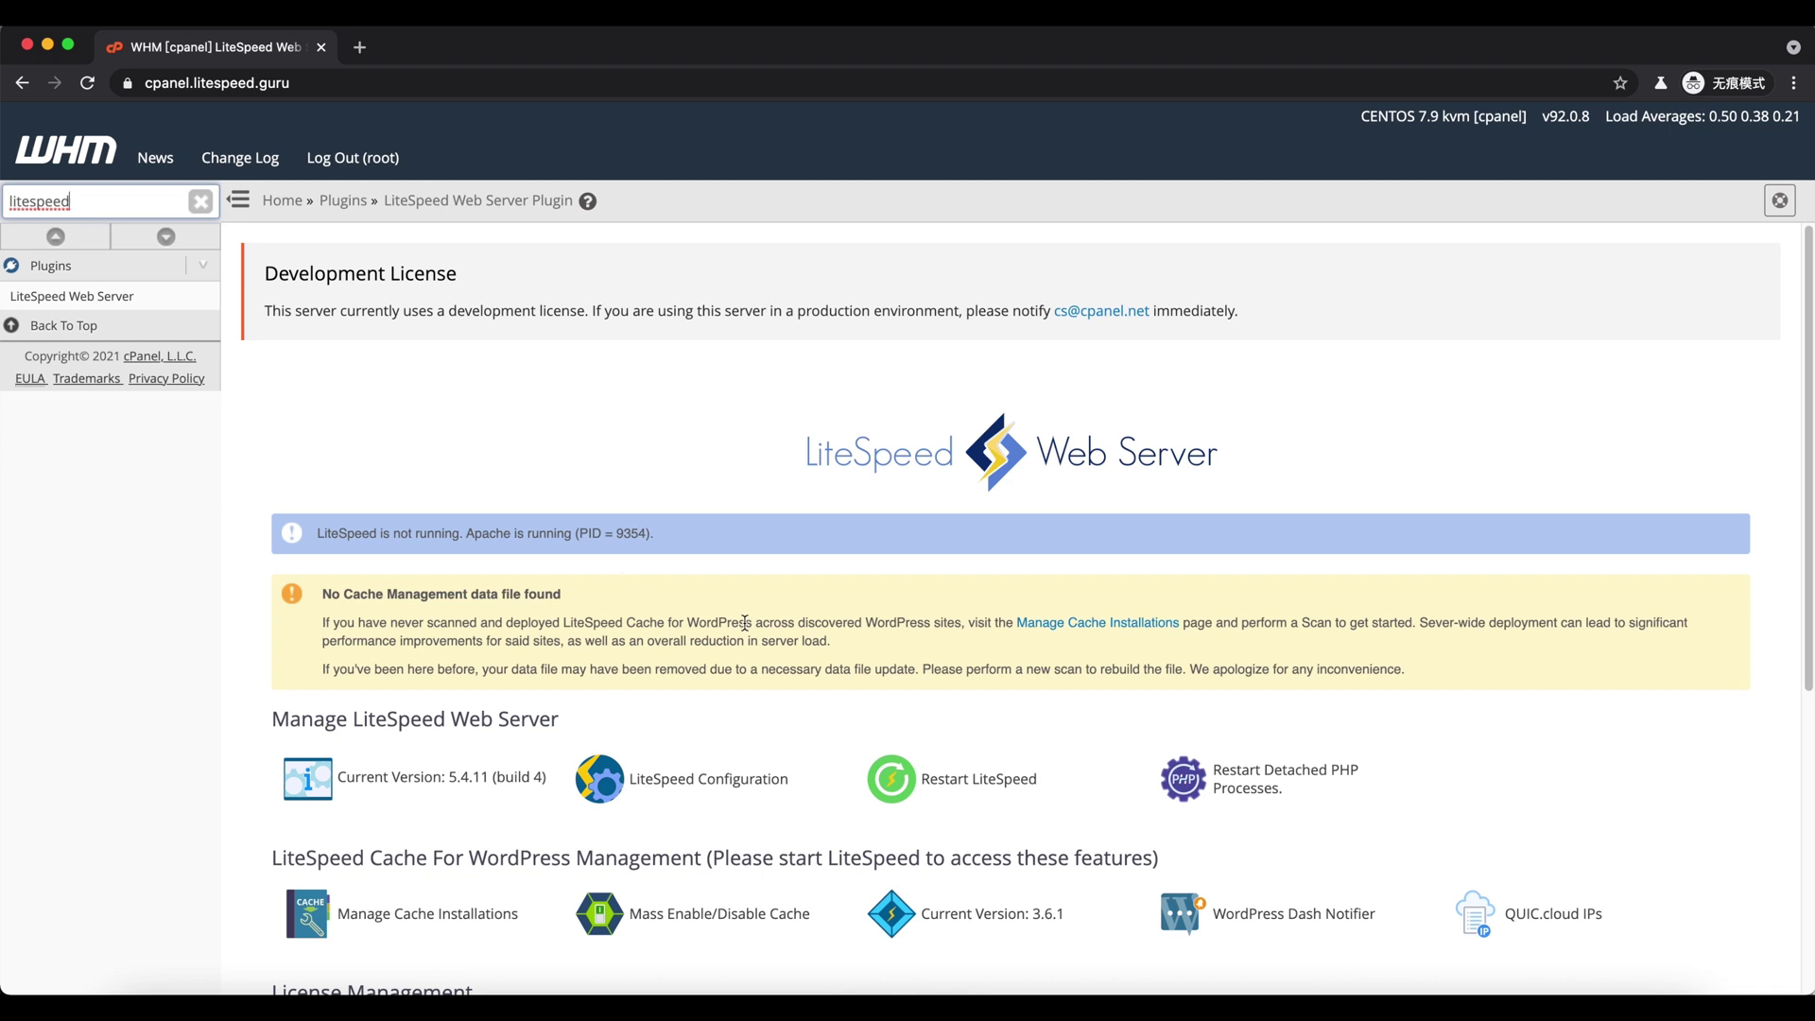
{"action": "left_click_drag", "start_coordinate": [345, 534], "coordinate": [662, 535]}
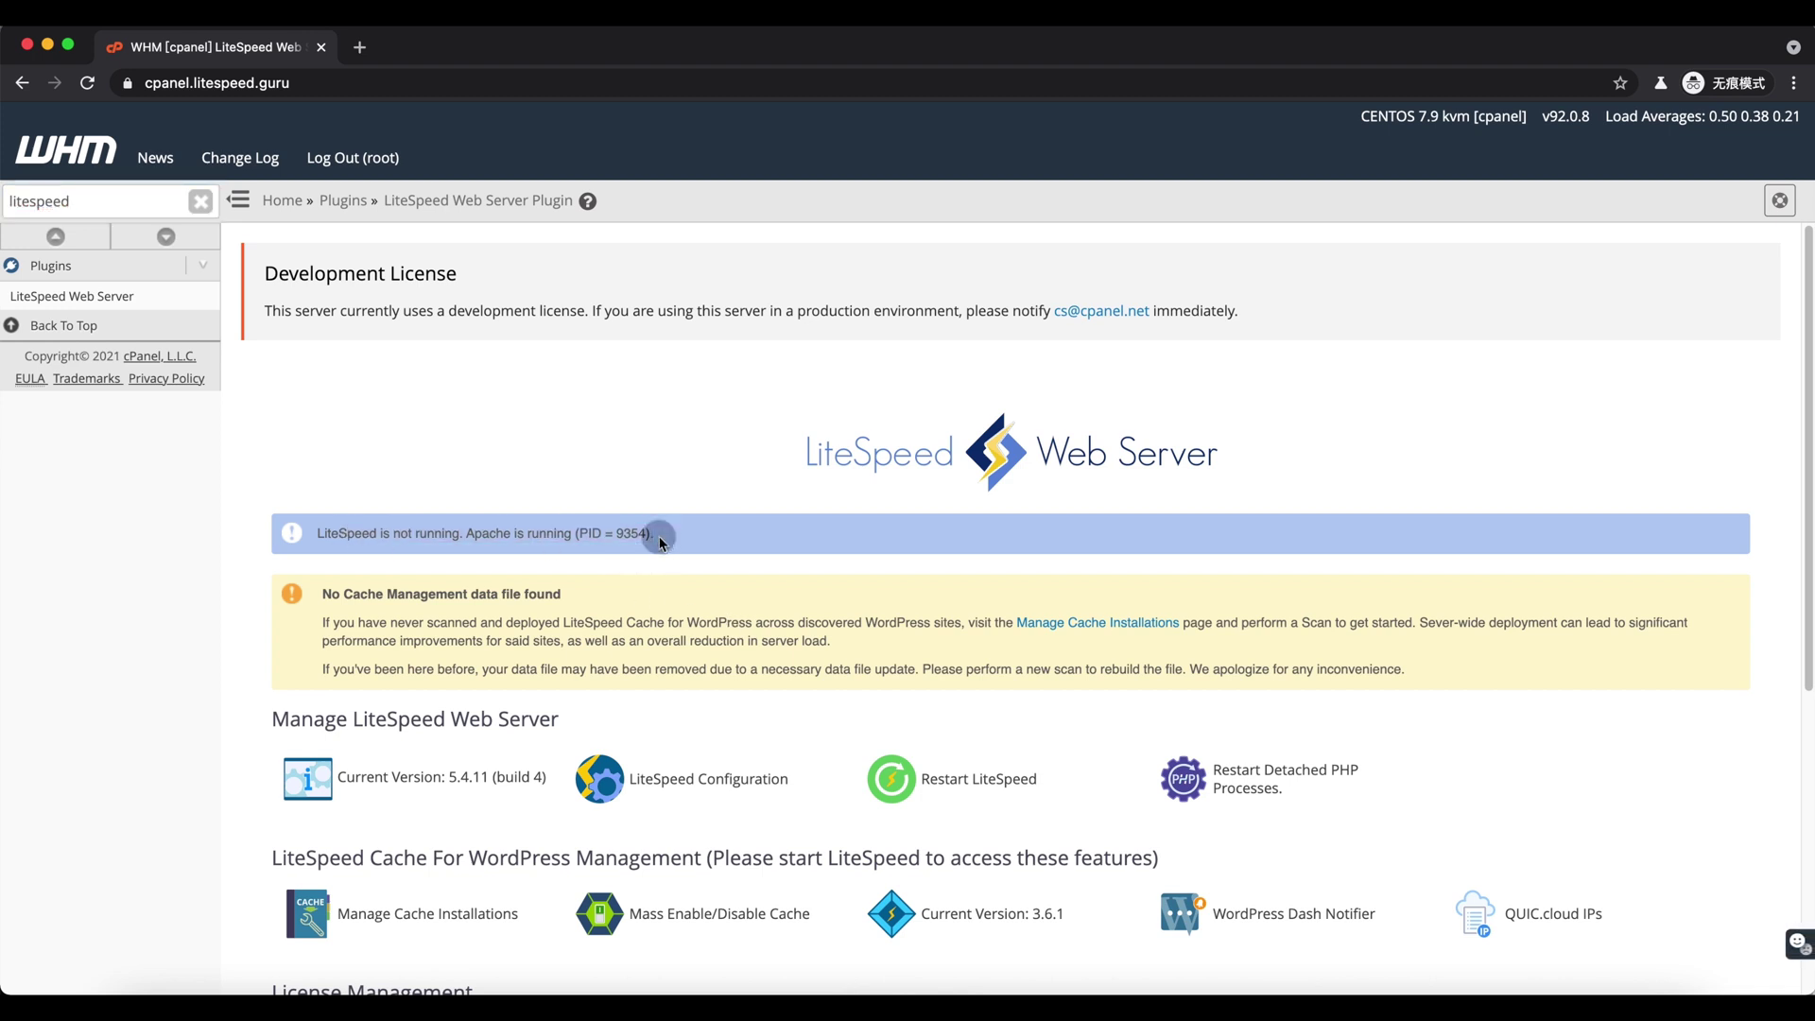
{"action": "scroll", "coordinate": [714, 729], "scroll_direction": "down", "scroll_amount": 5}
{"action": "left_click", "coordinate": [888, 700]}
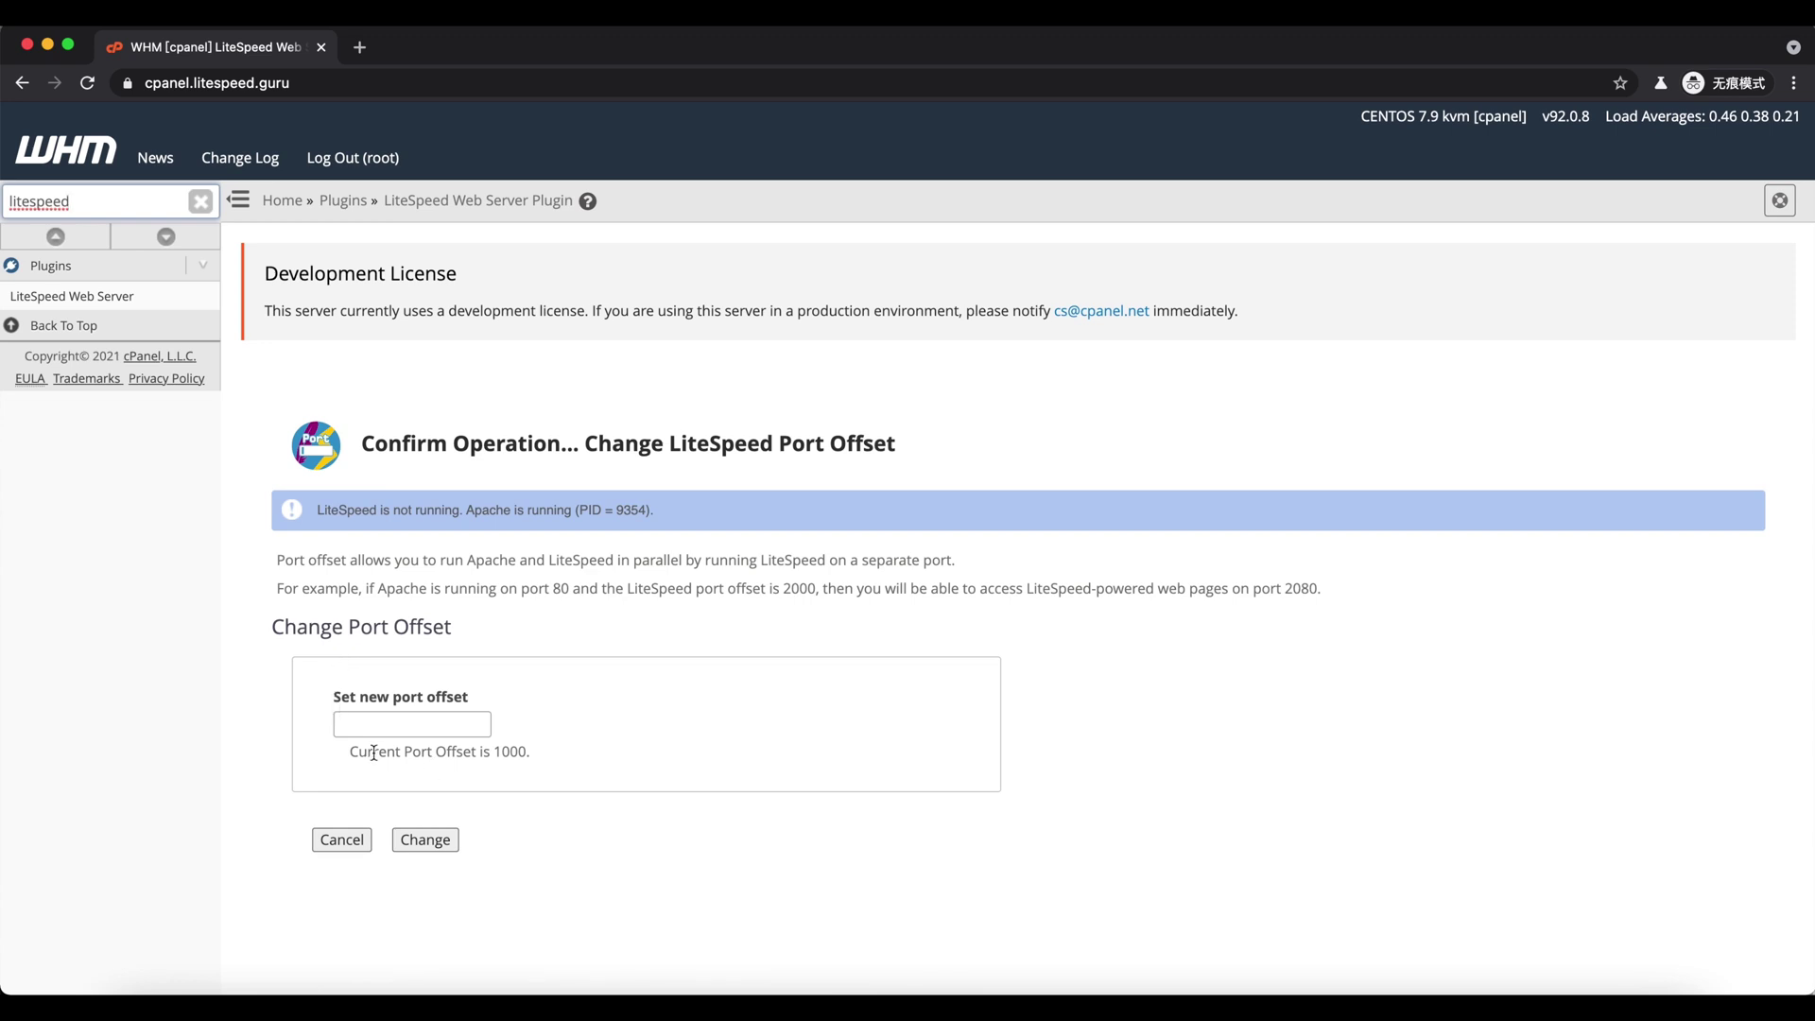
{"action": "left_click_drag", "start_coordinate": [373, 752], "coordinate": [525, 752]}
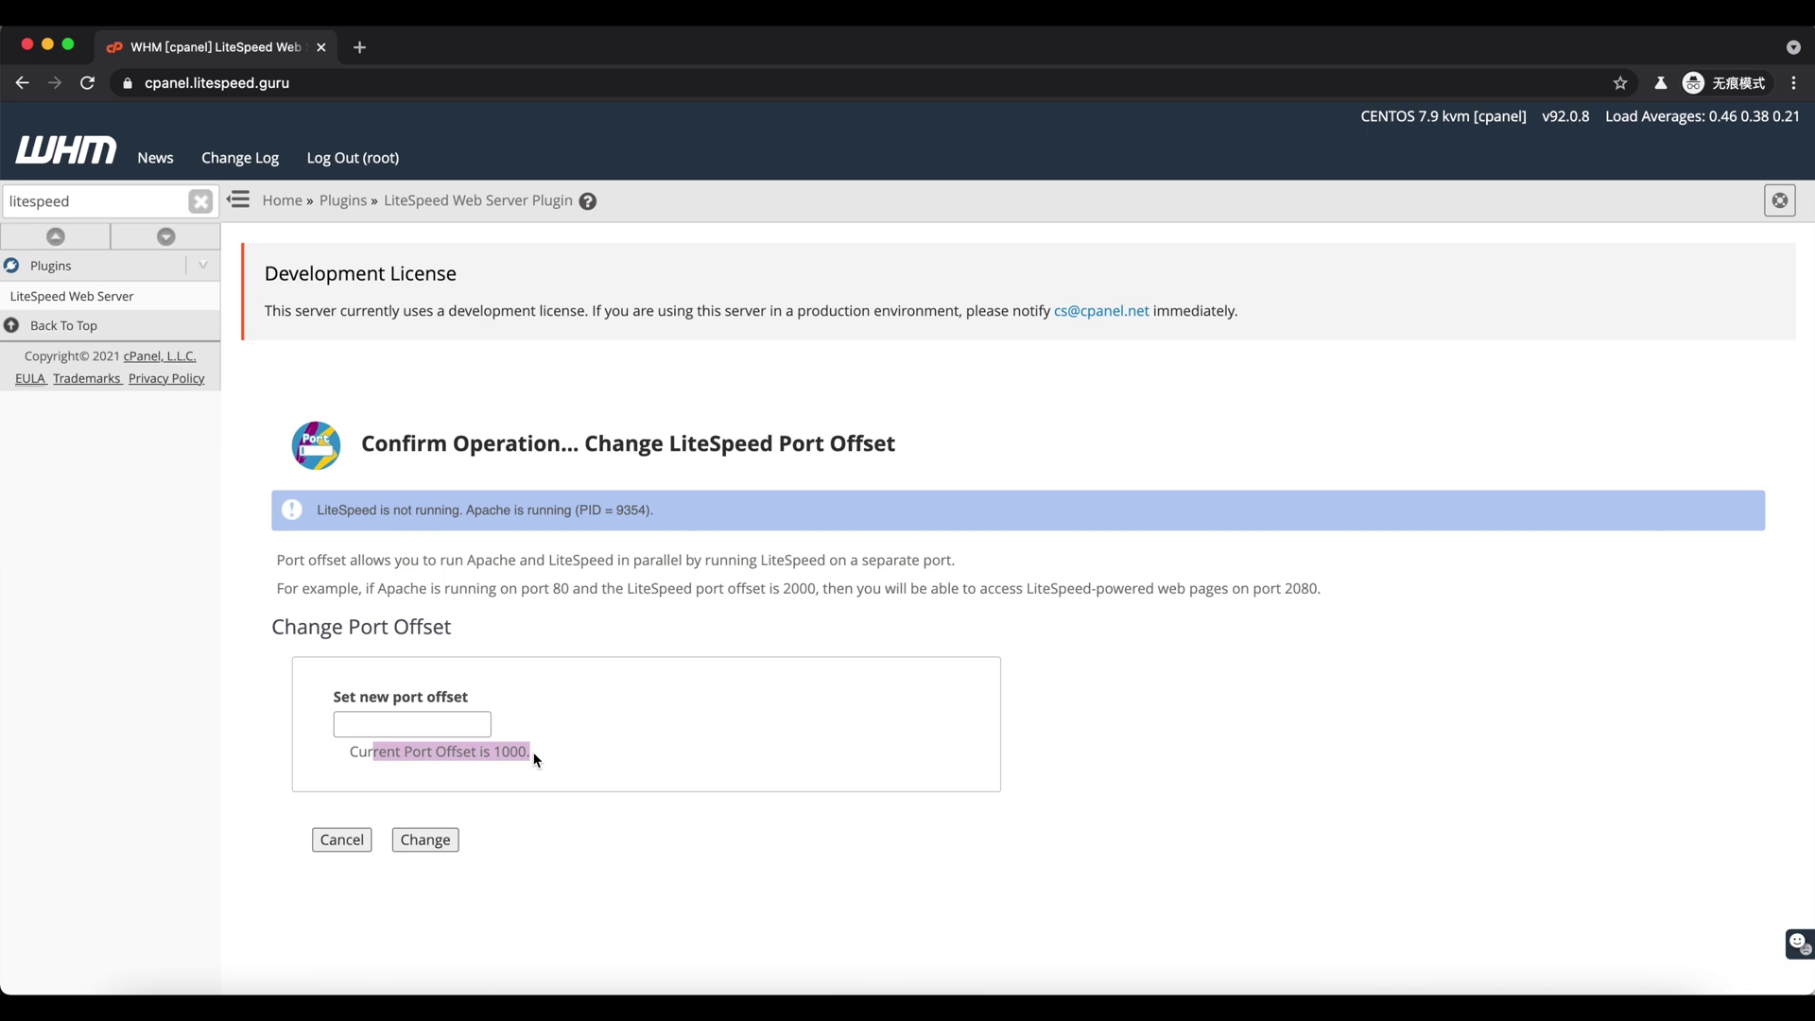
{"action": "left_click", "coordinate": [534, 759]}
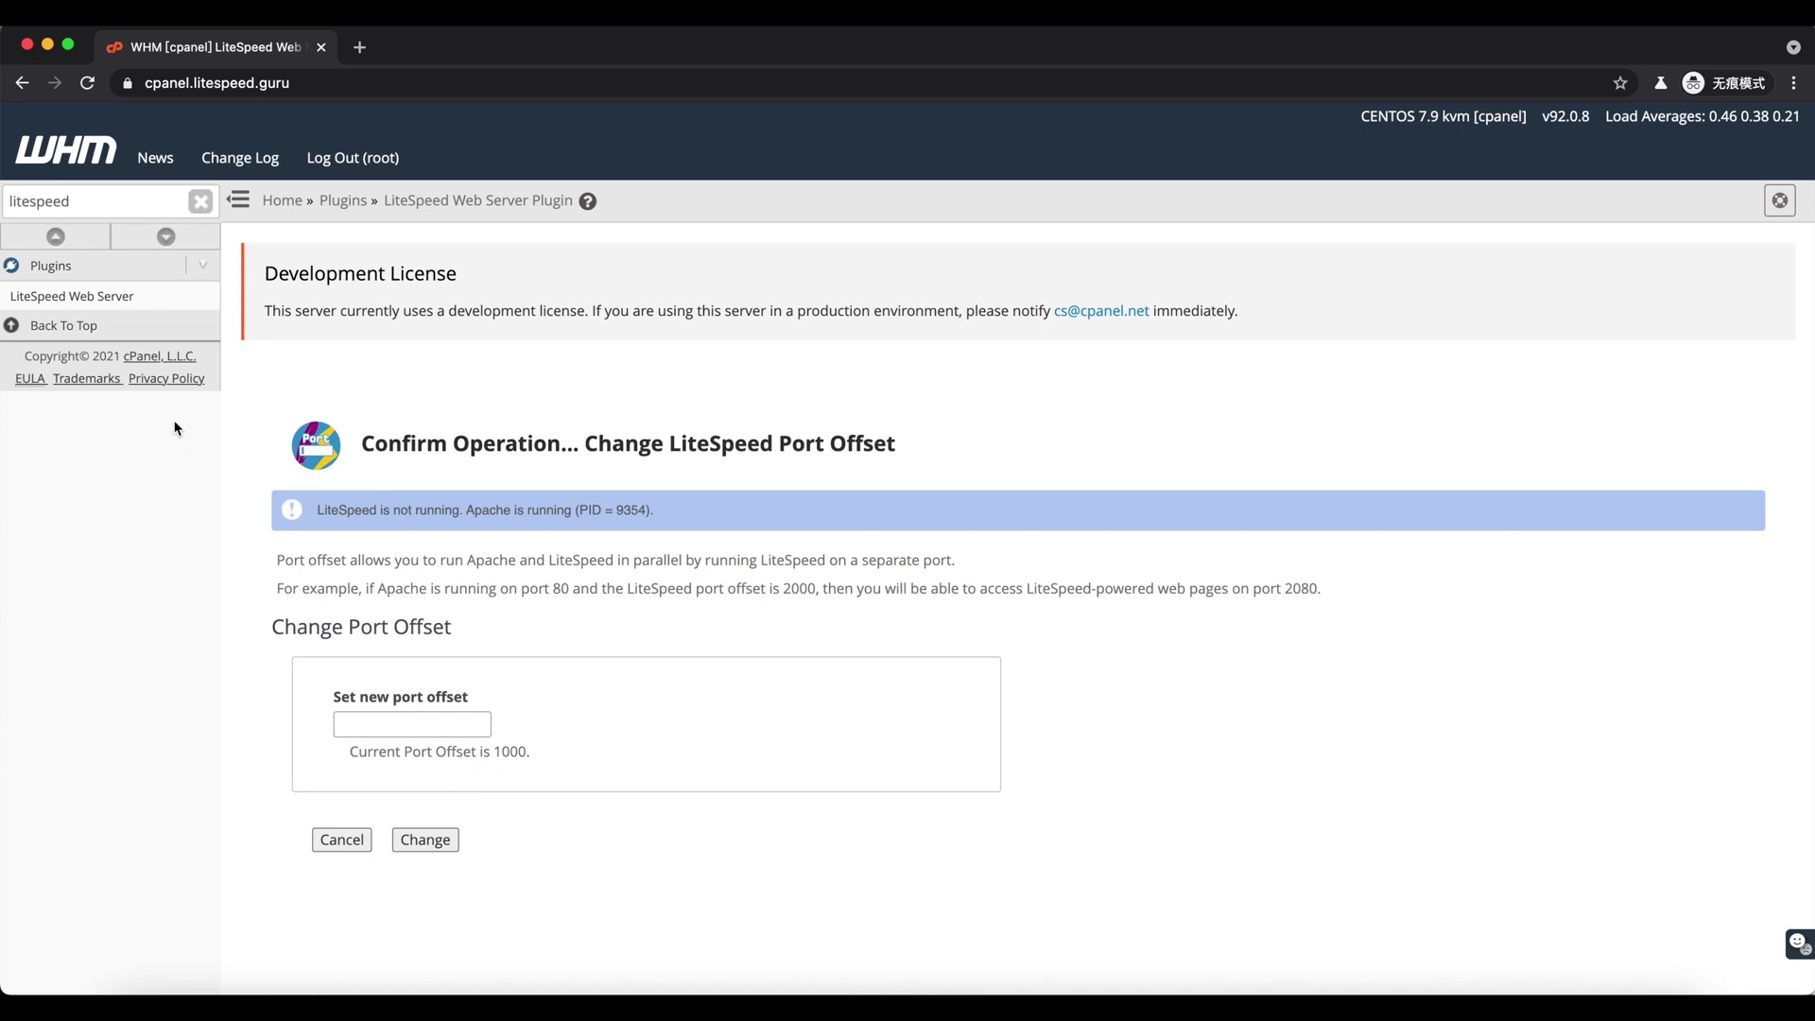
- Gracefully restart LiteSpeed and confirm it now runs alongside Apache on the plugin page
{"action": "left_click", "coordinate": [149, 298]}
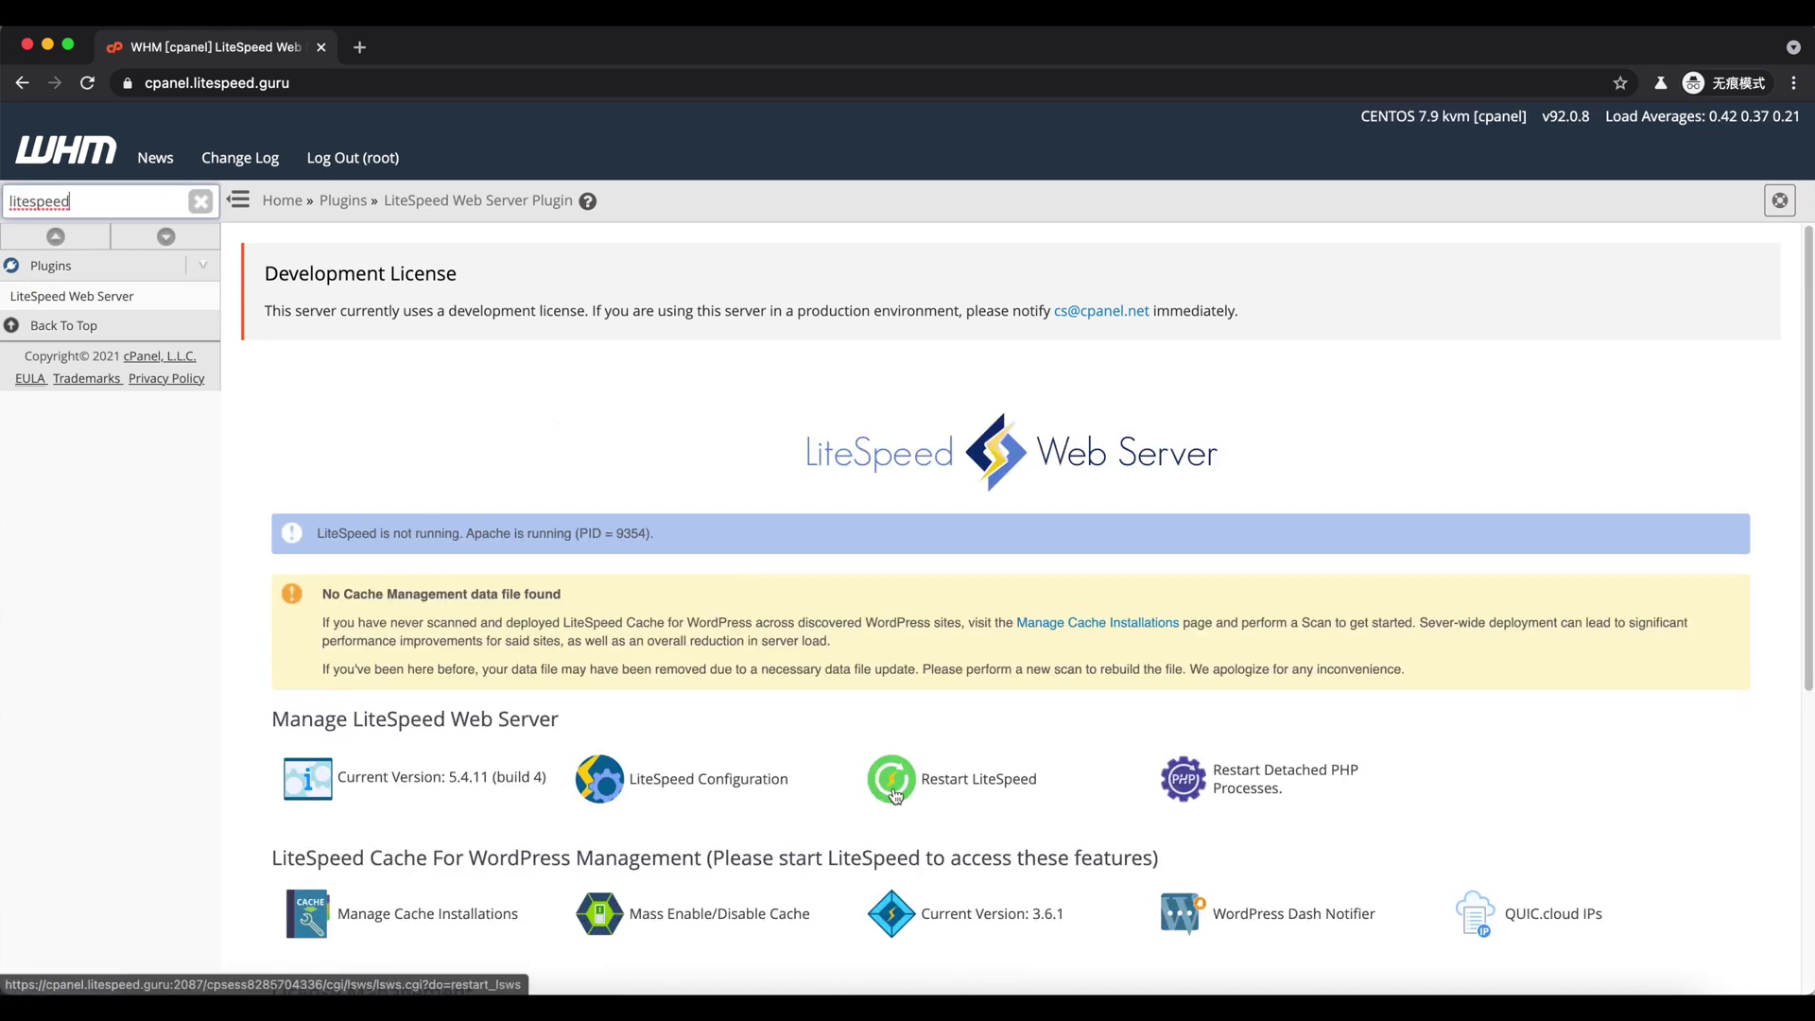
{"action": "left_click", "coordinate": [932, 778]}
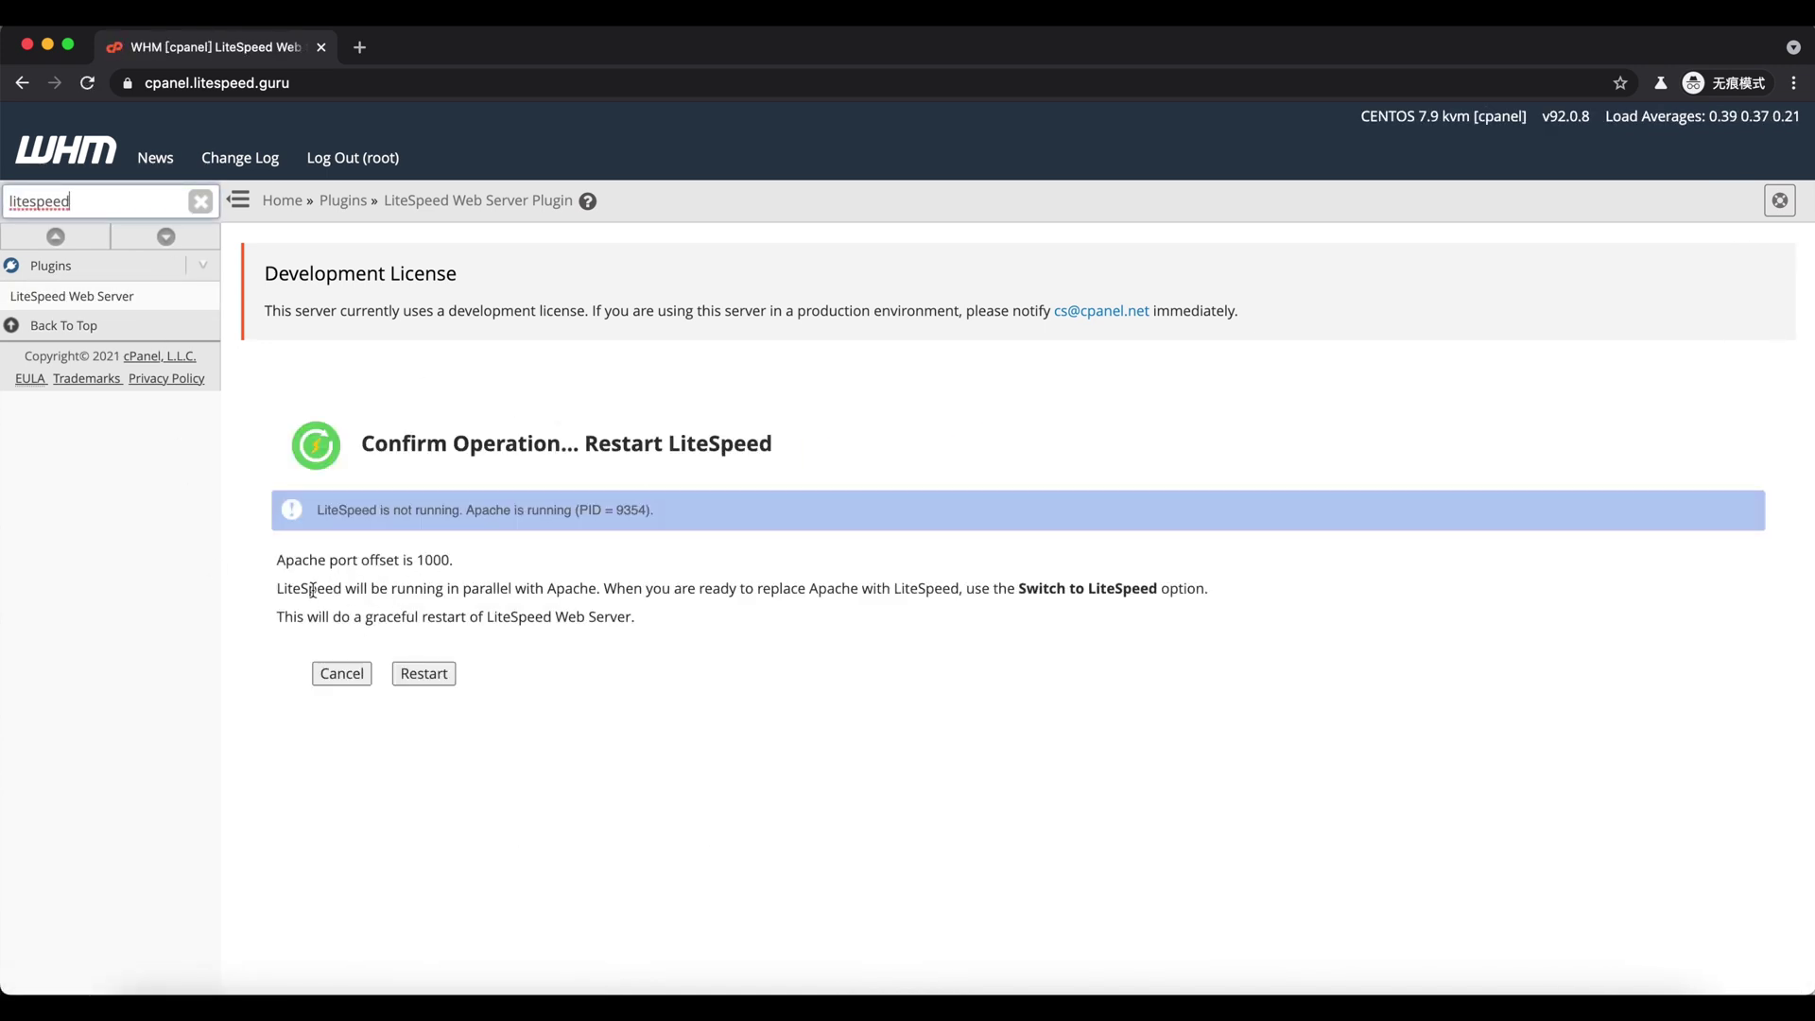
{"action": "left_click_drag", "start_coordinate": [312, 590], "coordinate": [756, 638]}
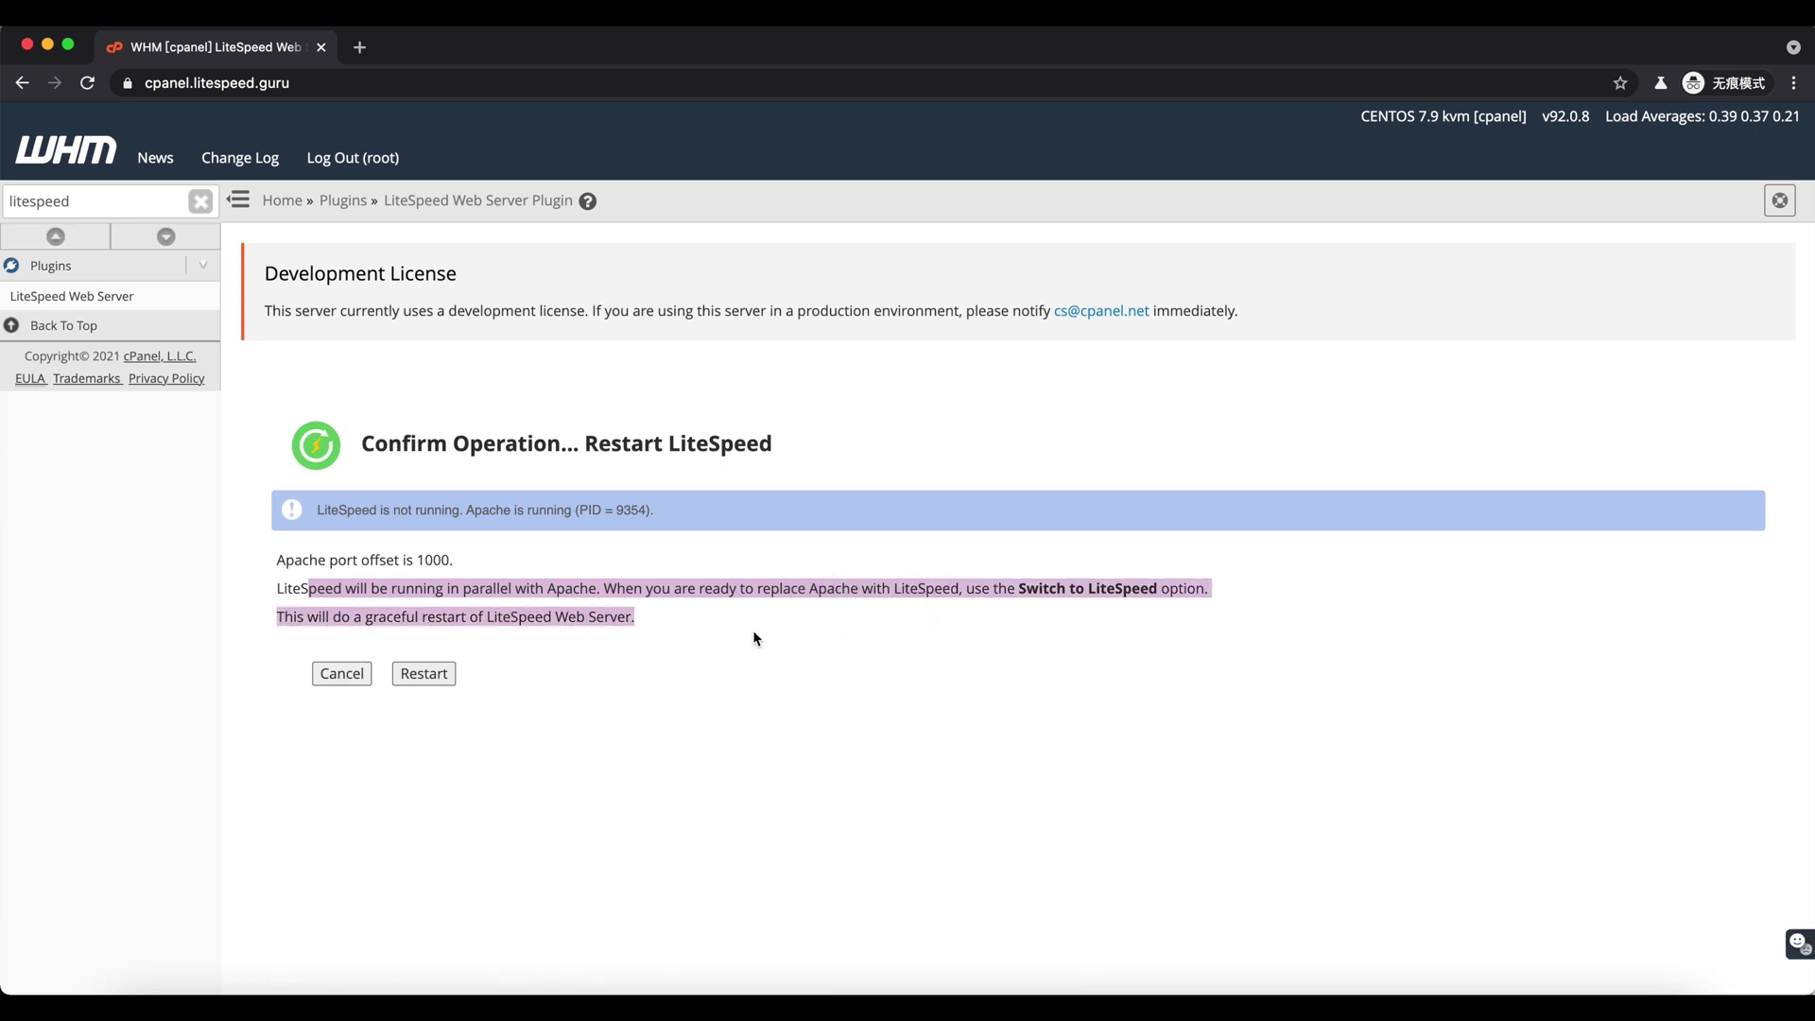
{"action": "left_click", "coordinate": [756, 638]}
{"action": "left_click", "coordinate": [424, 674]}
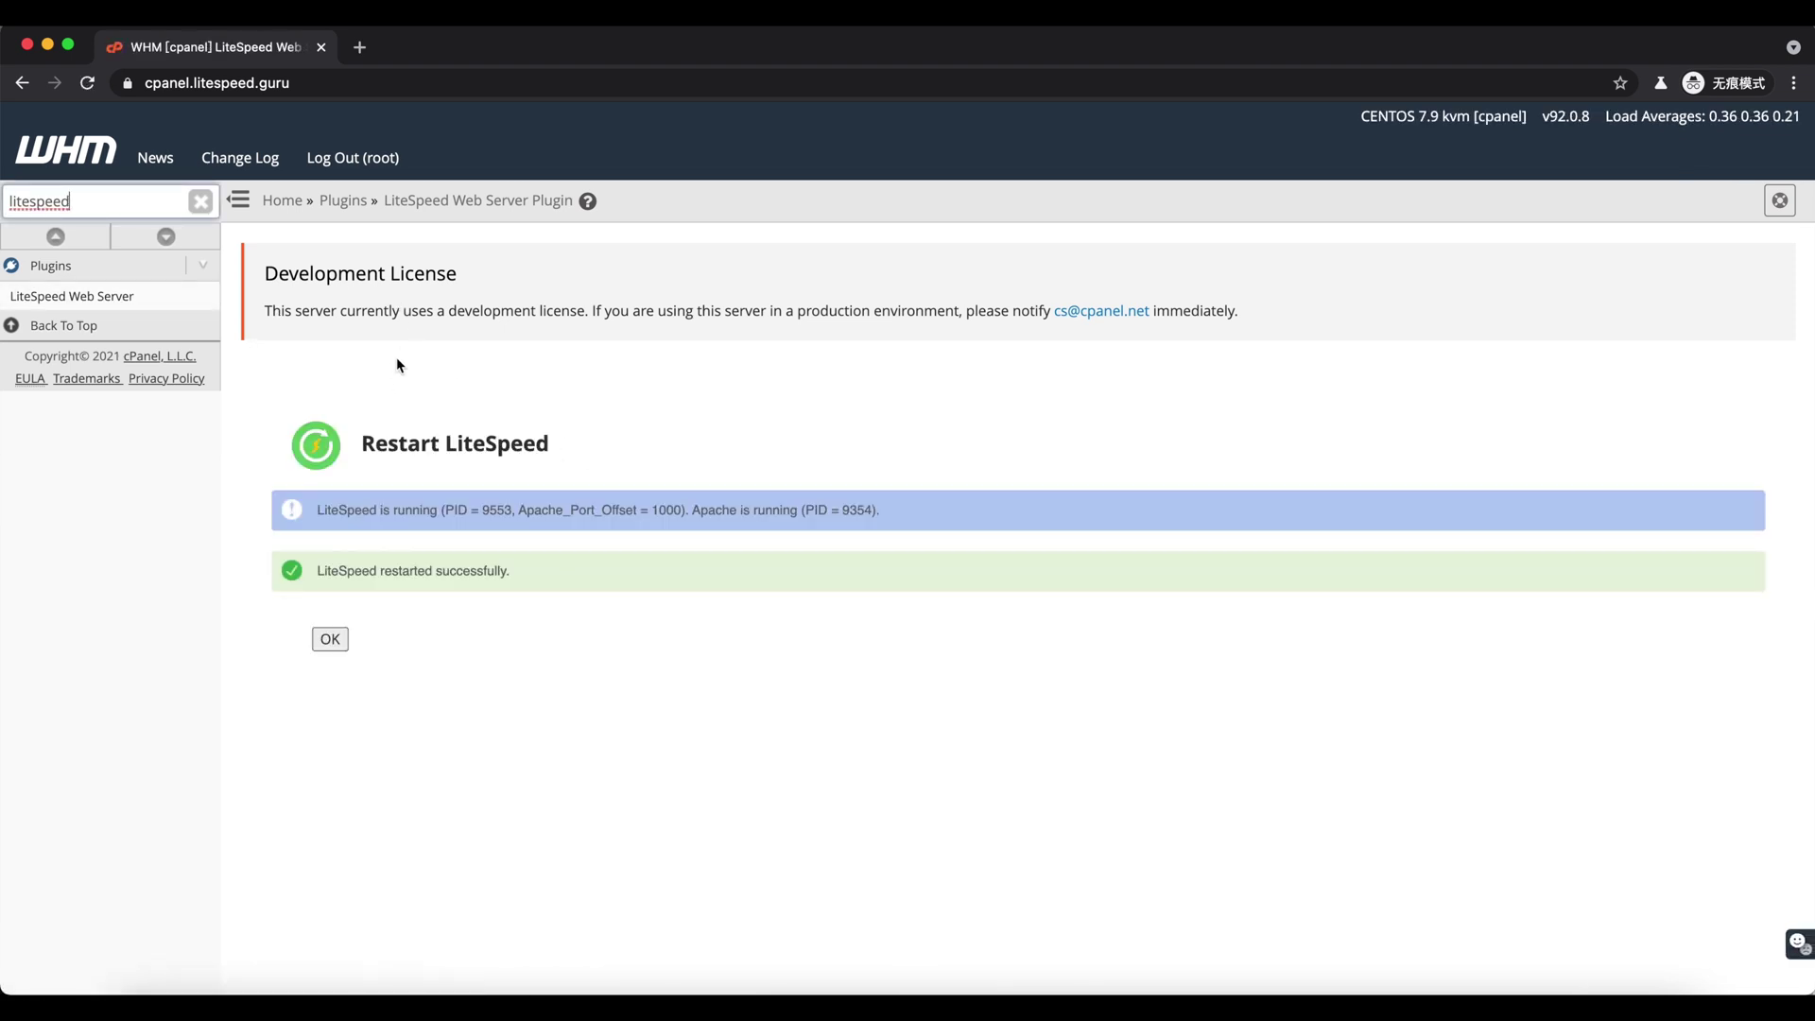
{"action": "left_click", "coordinate": [151, 295]}
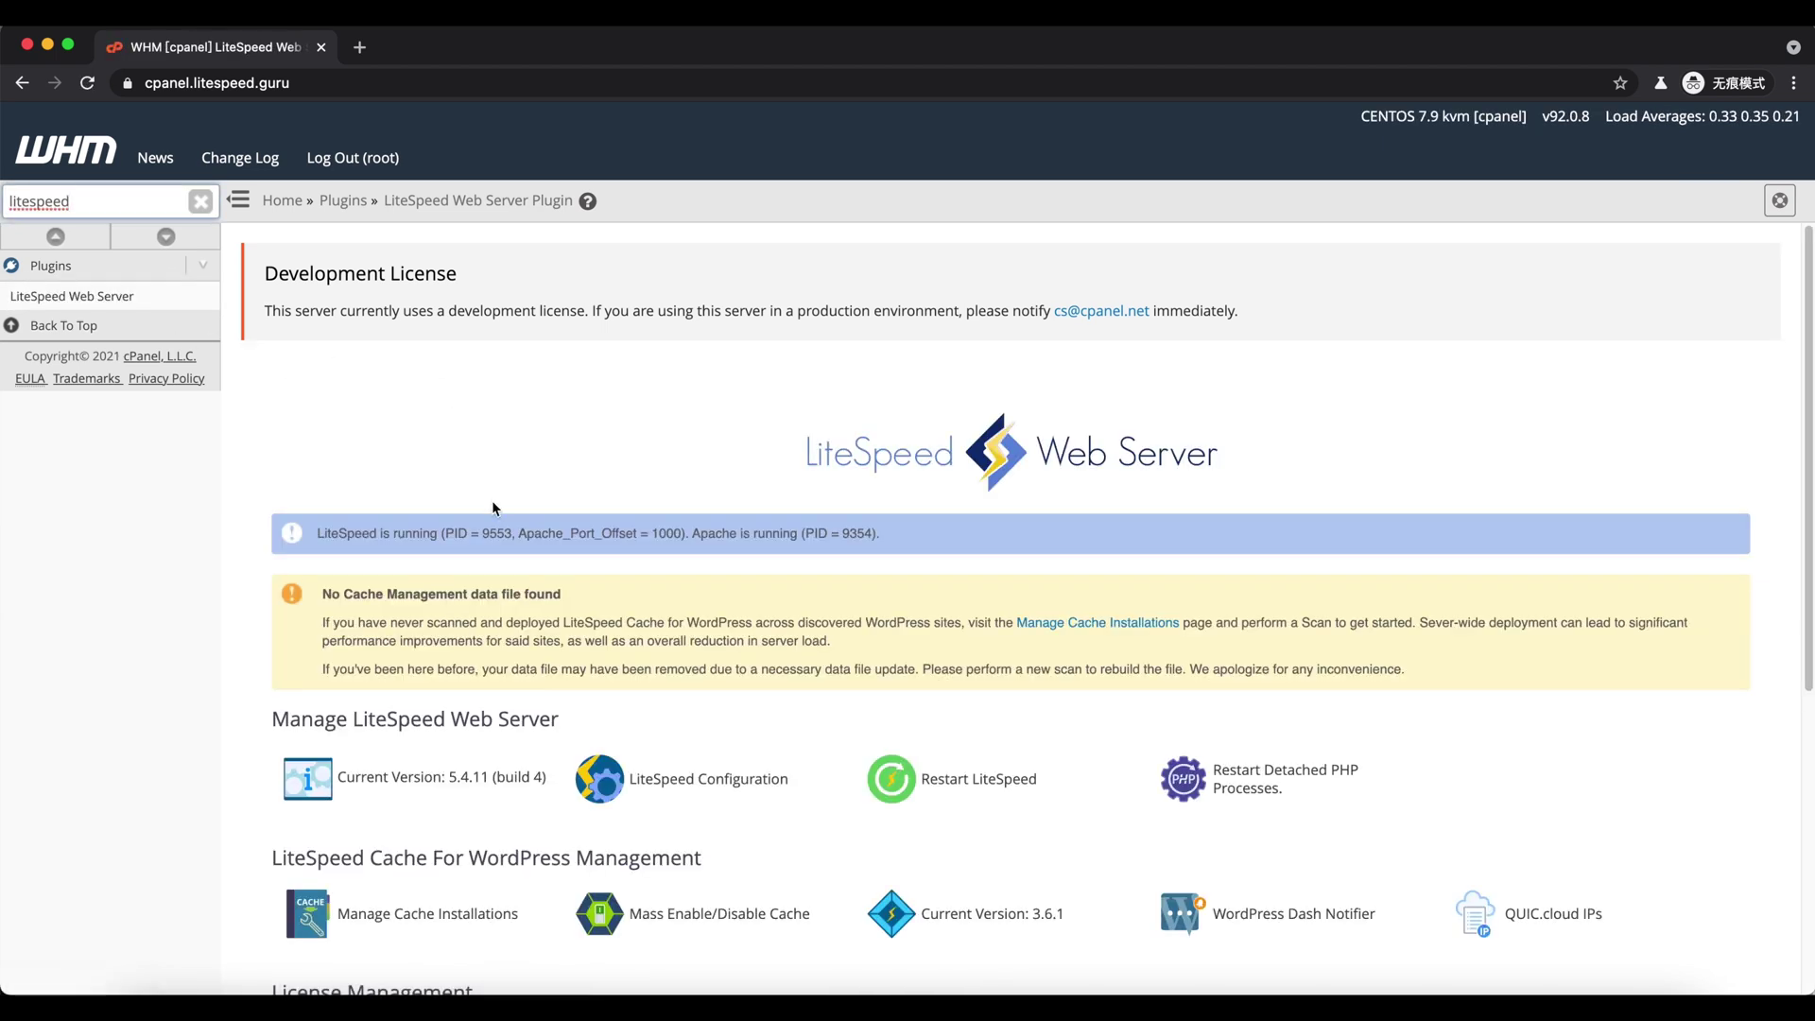
{"action": "left_click_drag", "start_coordinate": [353, 530], "coordinate": [860, 538]}
- Copy the phpinfo URL from the notes and load it in a new browser tab
{"action": "left_click", "coordinate": [860, 538]}
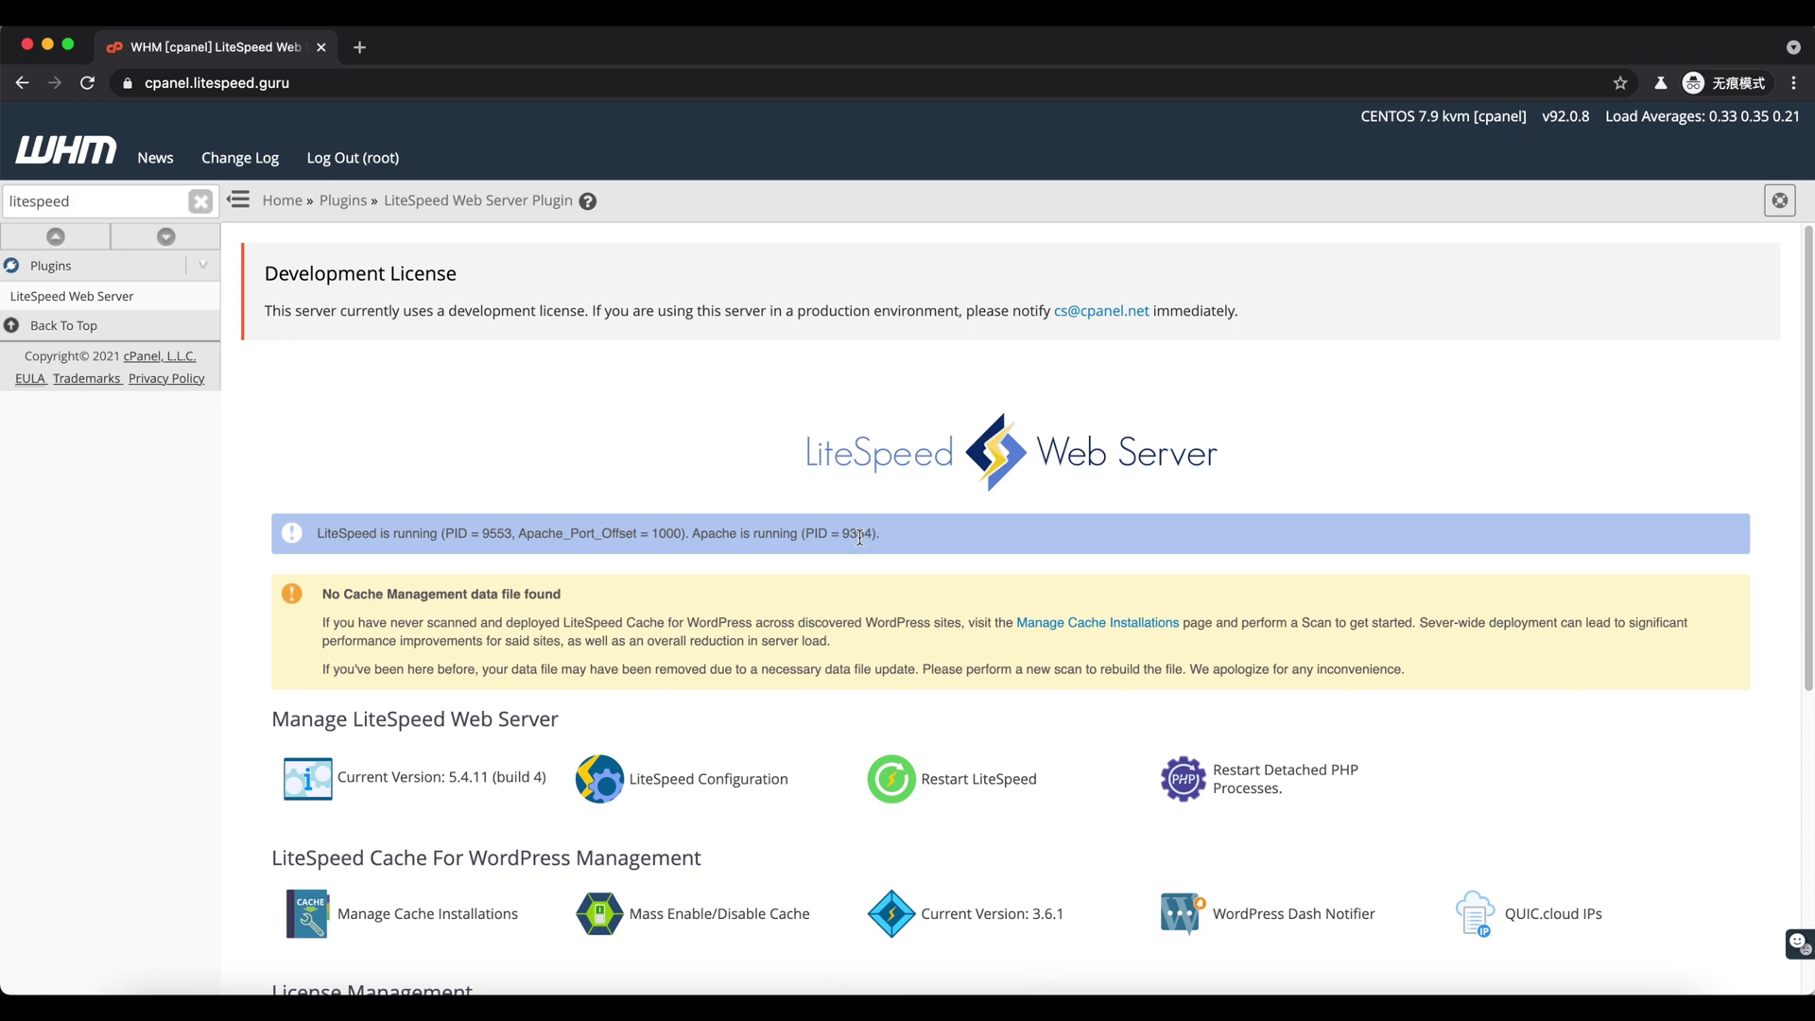
{"action": "left_click", "coordinate": [828, 988]}
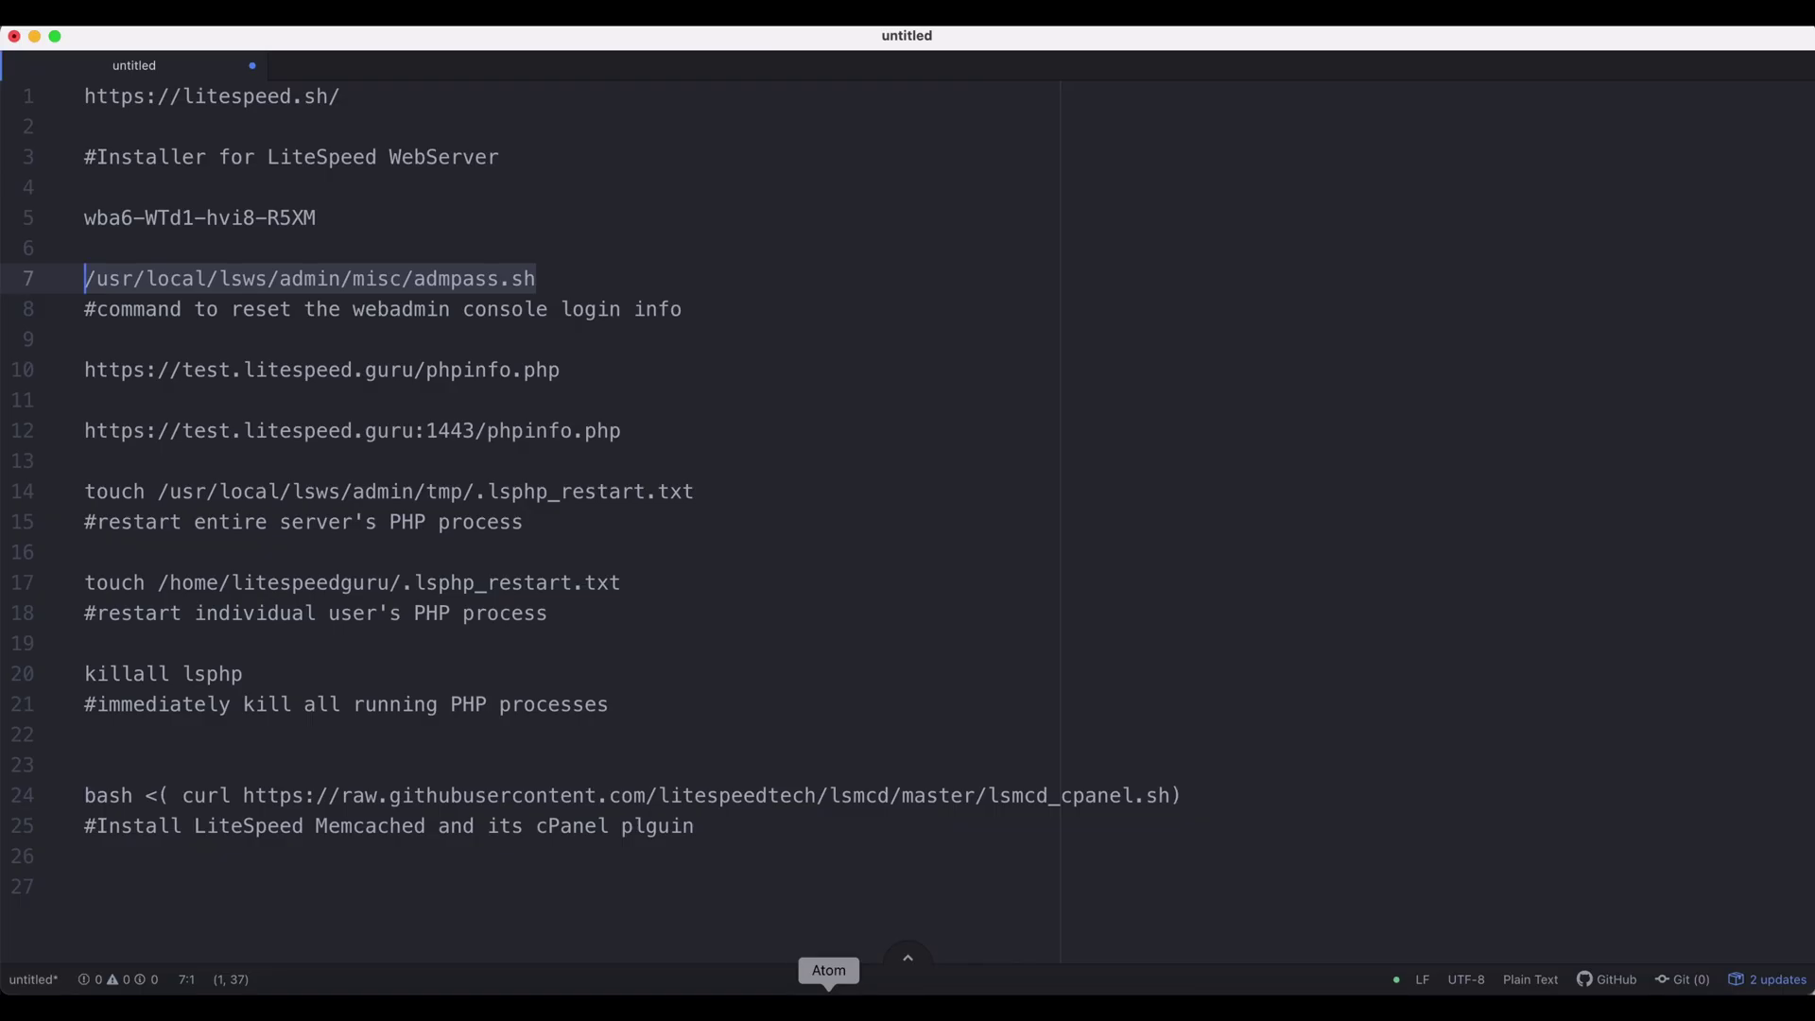
{"action": "left_click_drag", "start_coordinate": [580, 369], "coordinate": [77, 377]}
{"action": "key", "text": "super+c"}
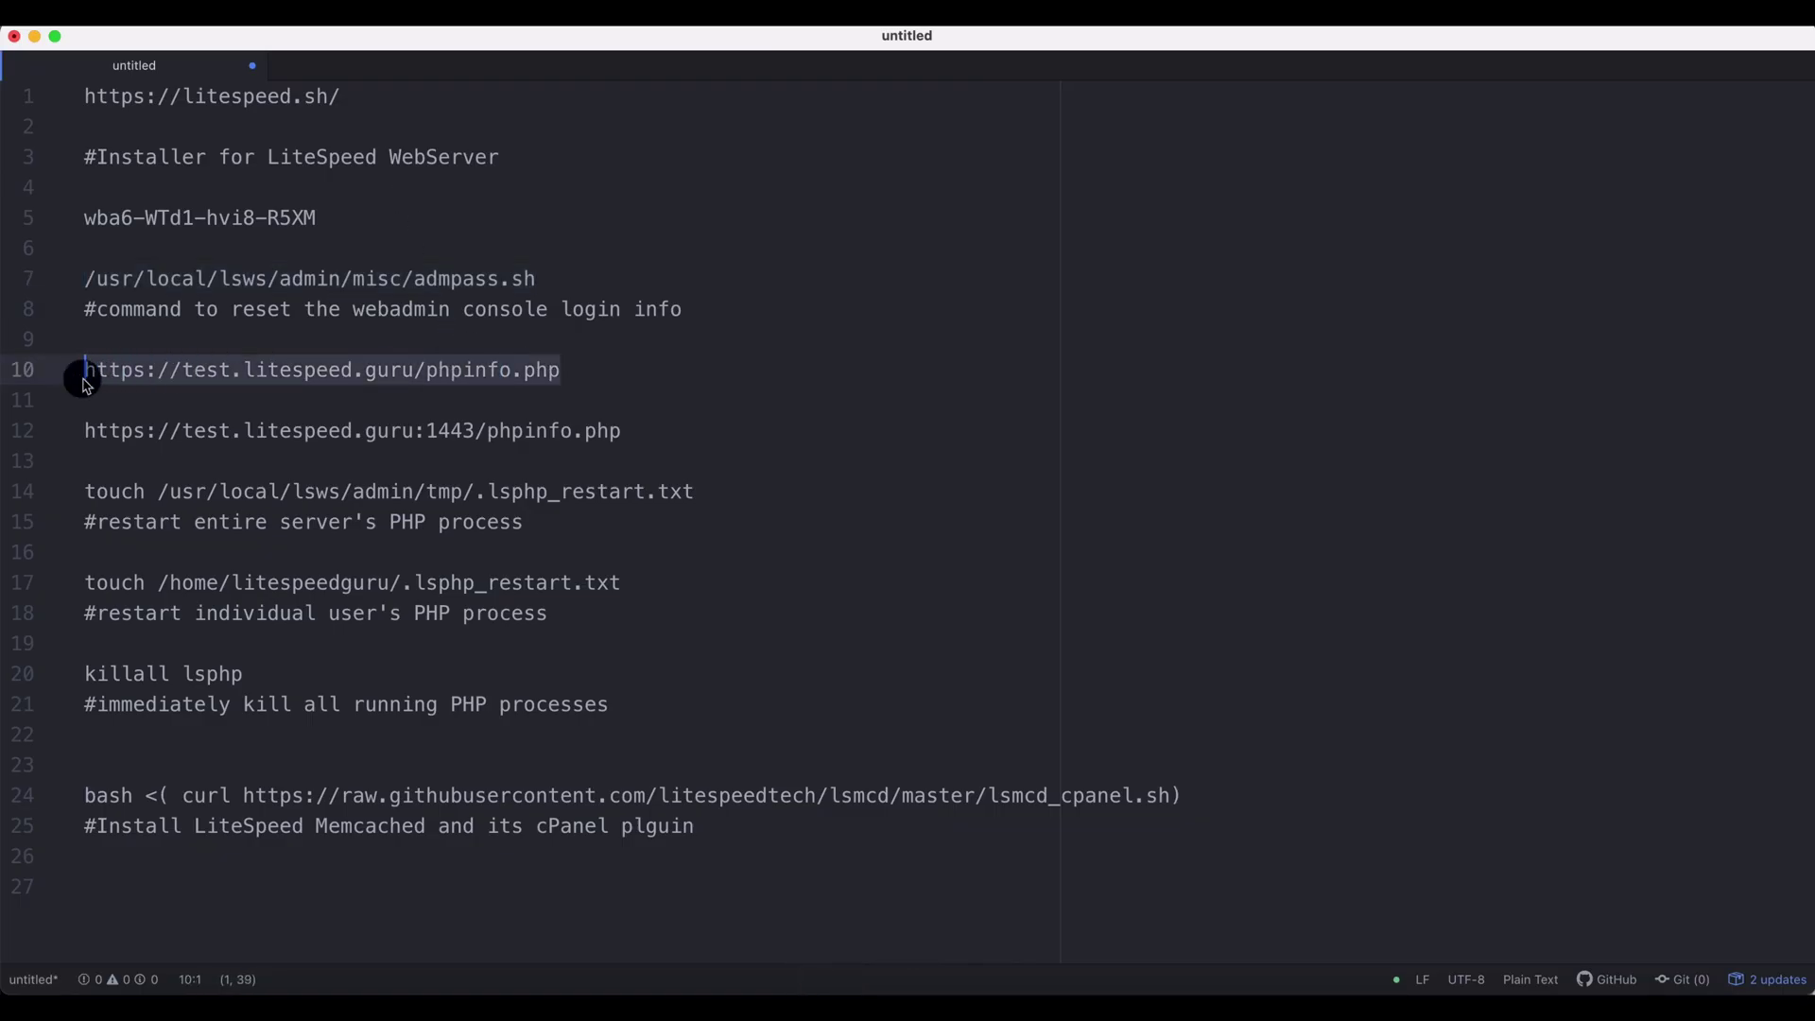
{"action": "key", "text": "super+Tab"}
{"action": "left_click", "coordinate": [359, 48]}
{"action": "key", "text": "super+v"}
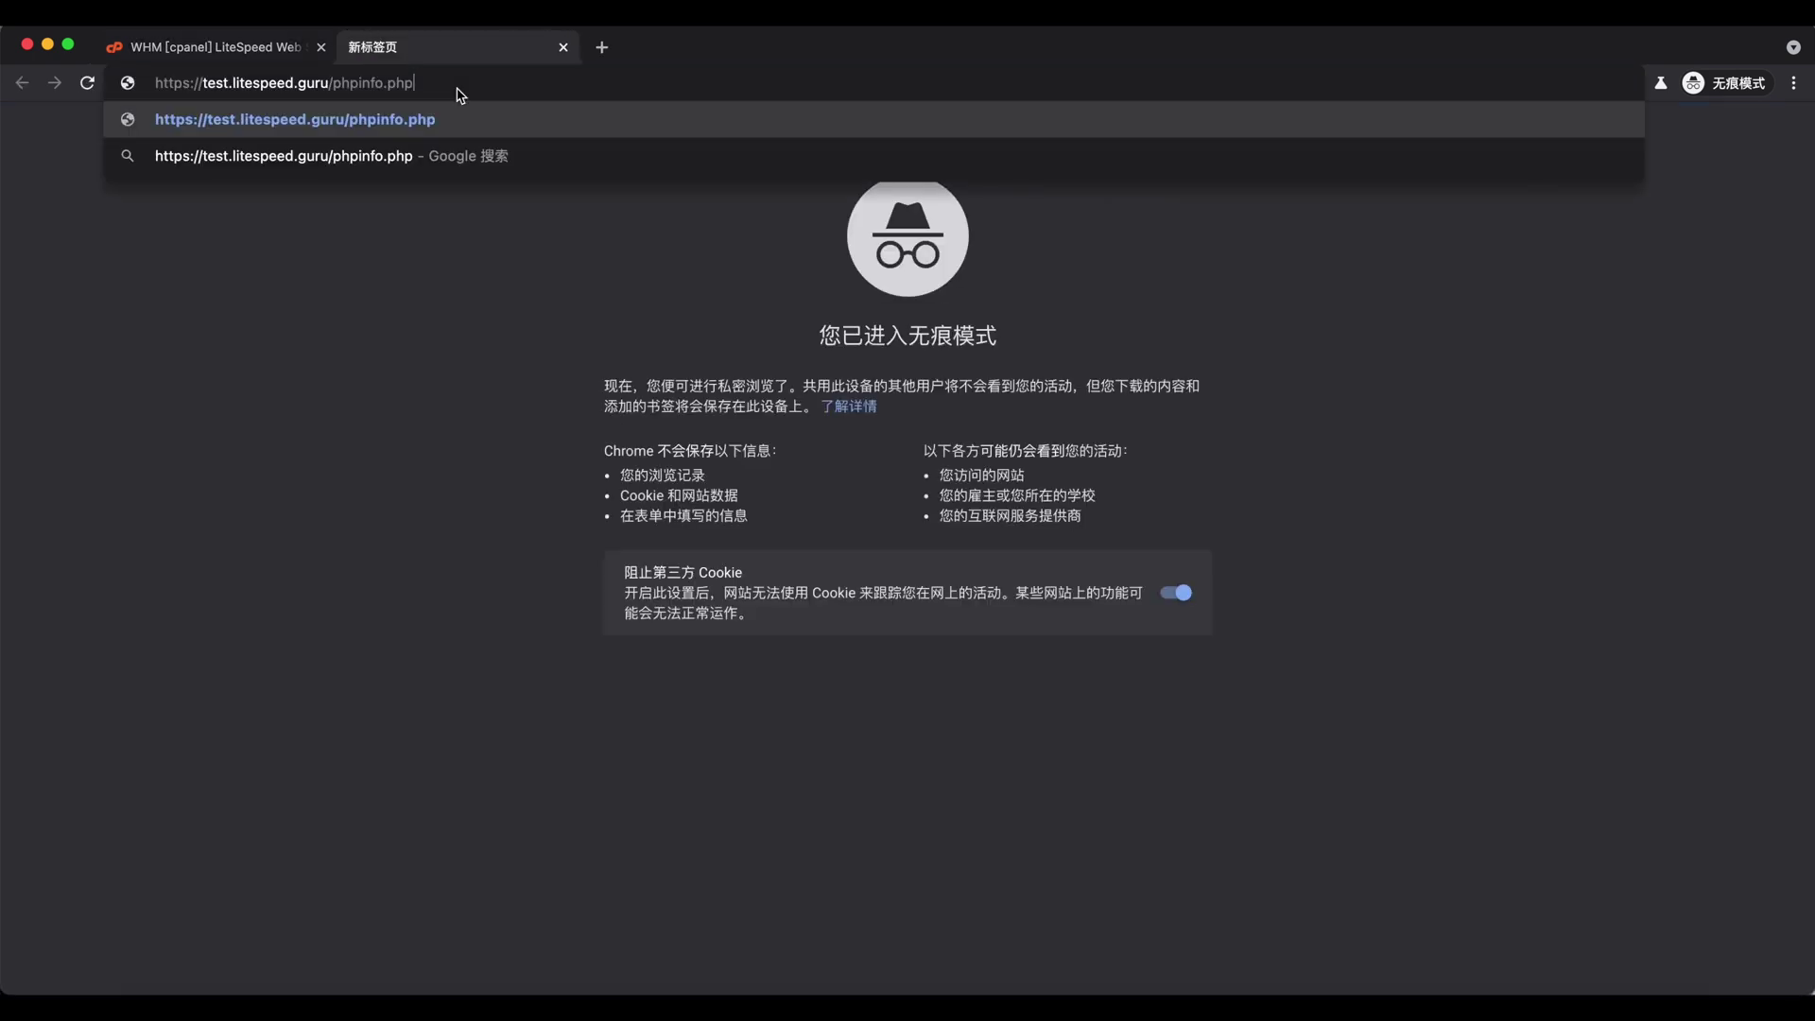
{"action": "key", "text": "Return"}
- Load phpinfo again through the LiteSpeed offset port and compare Server API: LiteSpeed V7.8 versus FPM/FastCGI
{"action": "key", "text": "super+t"}
{"action": "key", "text": "super+v"}
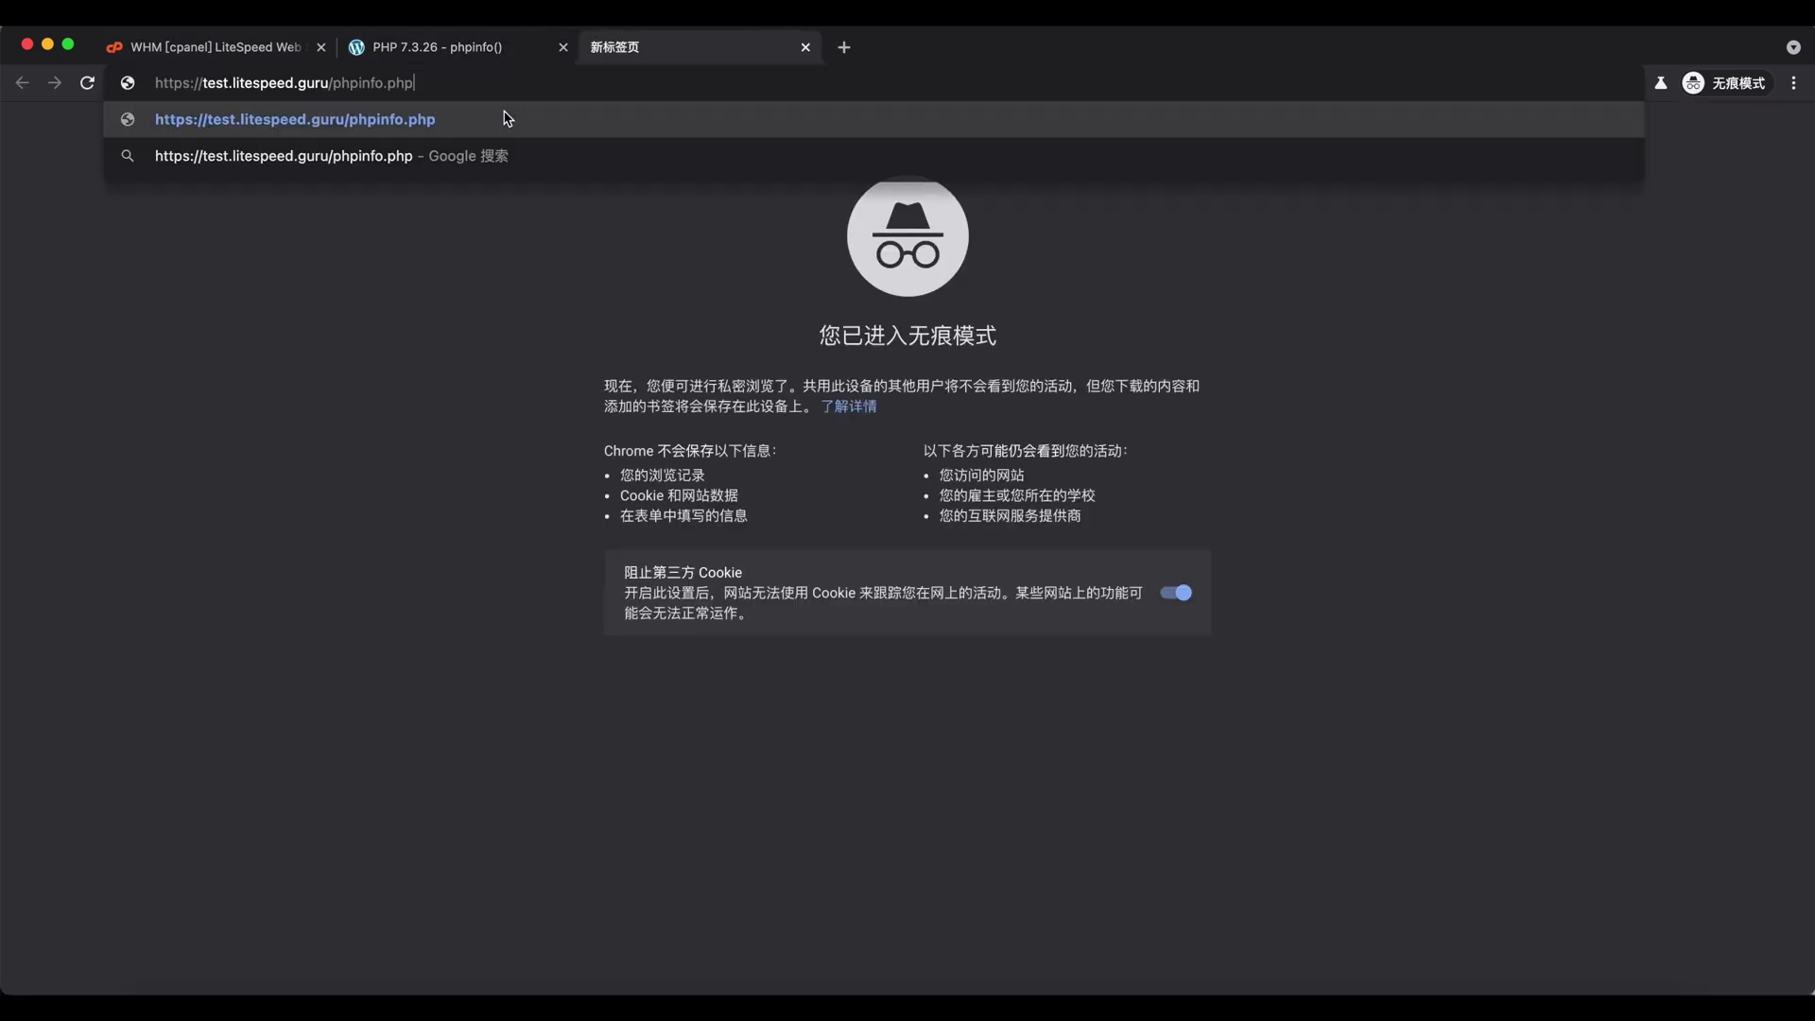
{"action": "left_click", "coordinate": [331, 83]}
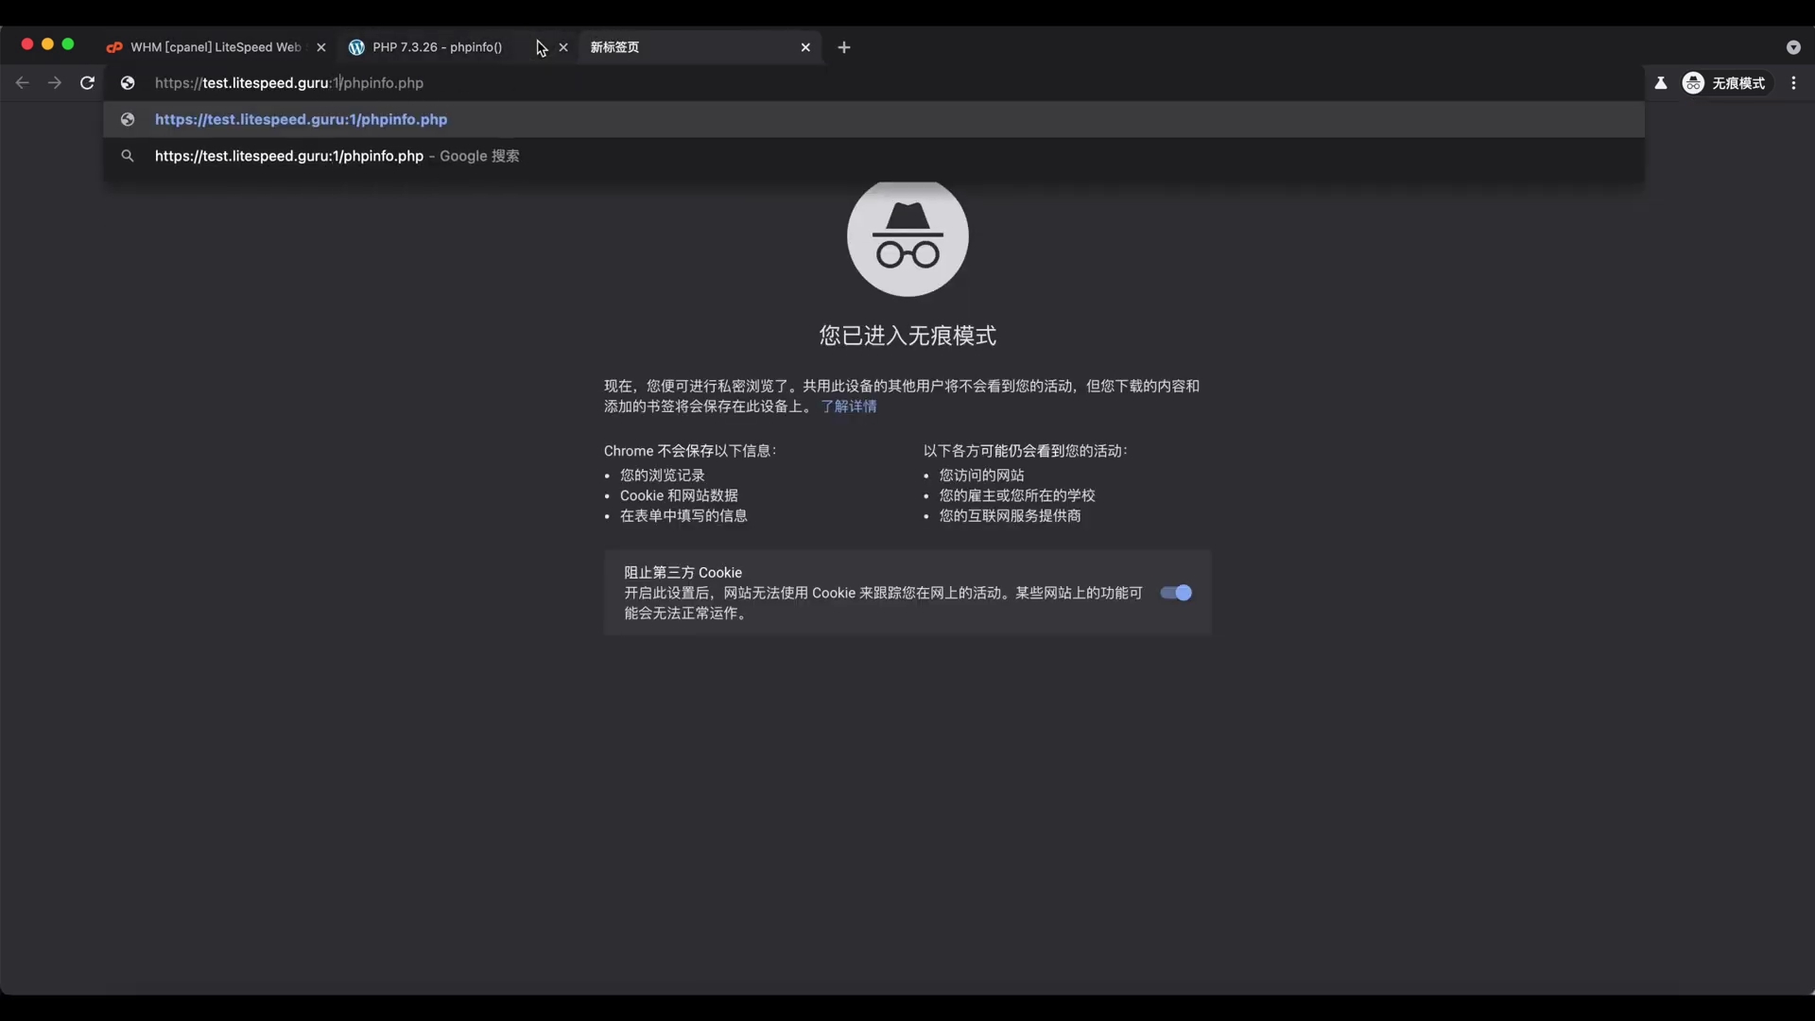
{"action": "type", "text": ":443"}
{"action": "key", "text": "Return"}
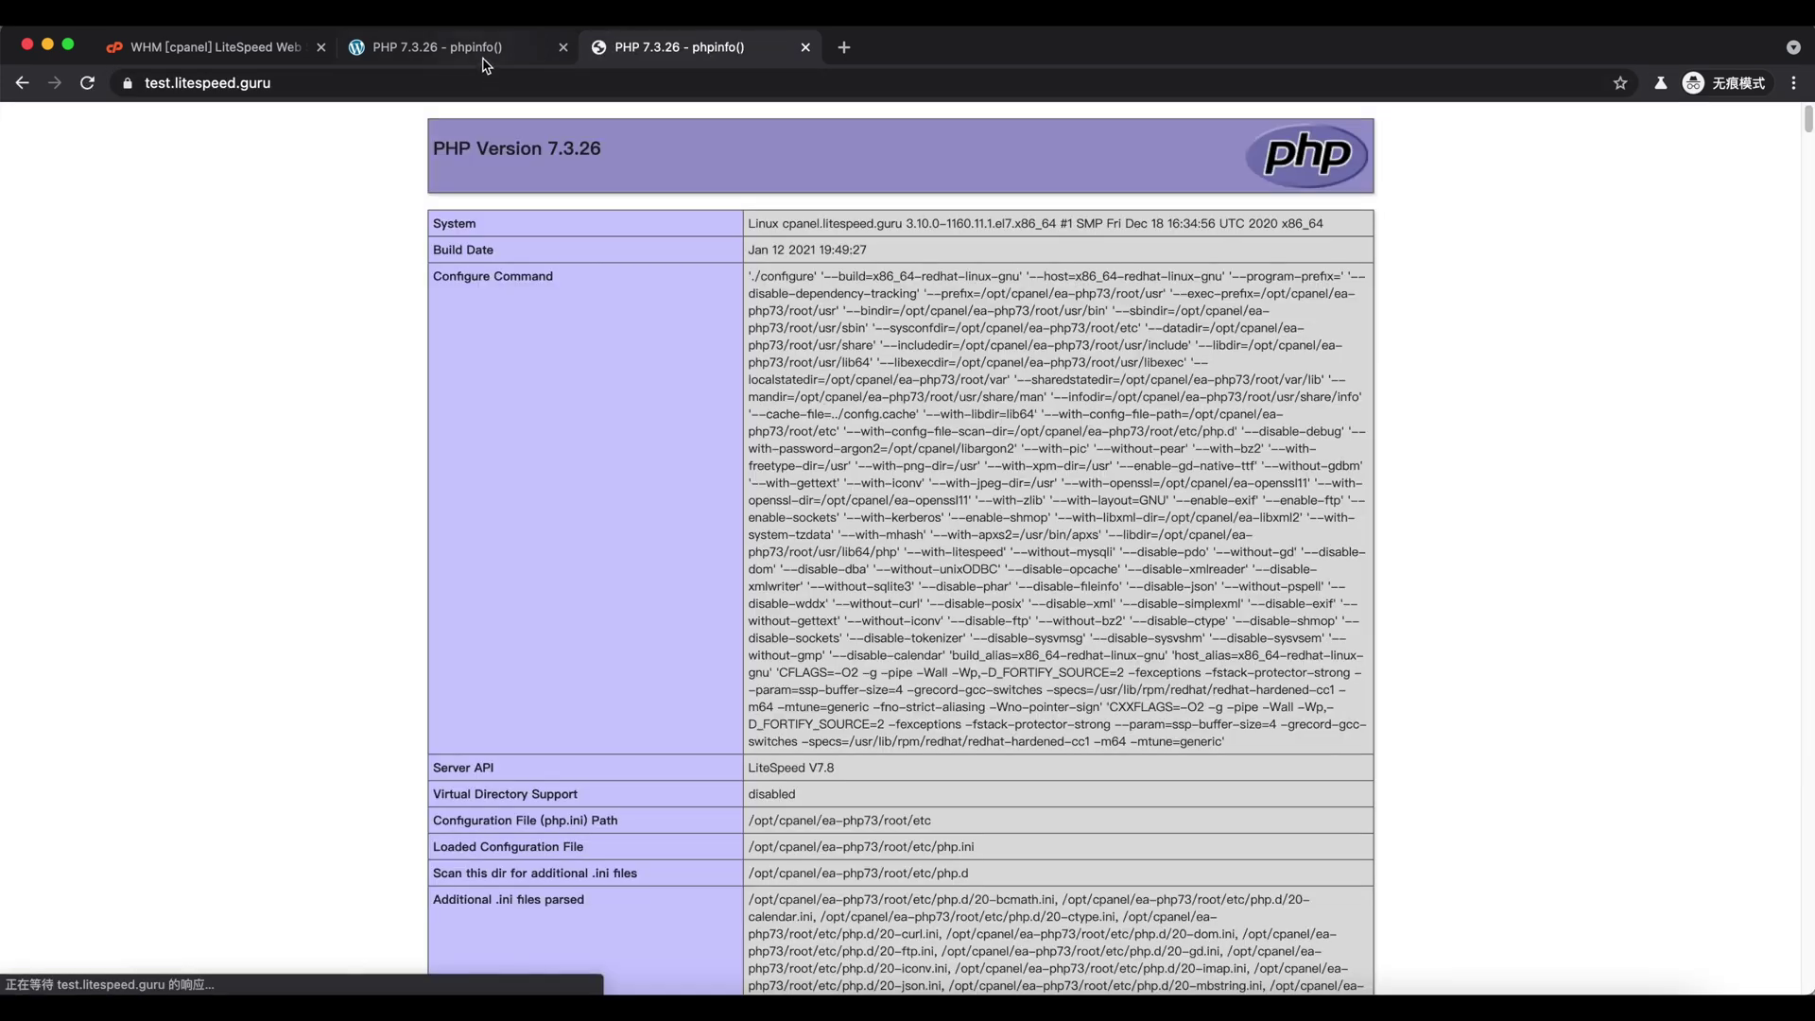
{"action": "scroll", "coordinate": [633, 518], "scroll_direction": "down", "scroll_amount": 2}
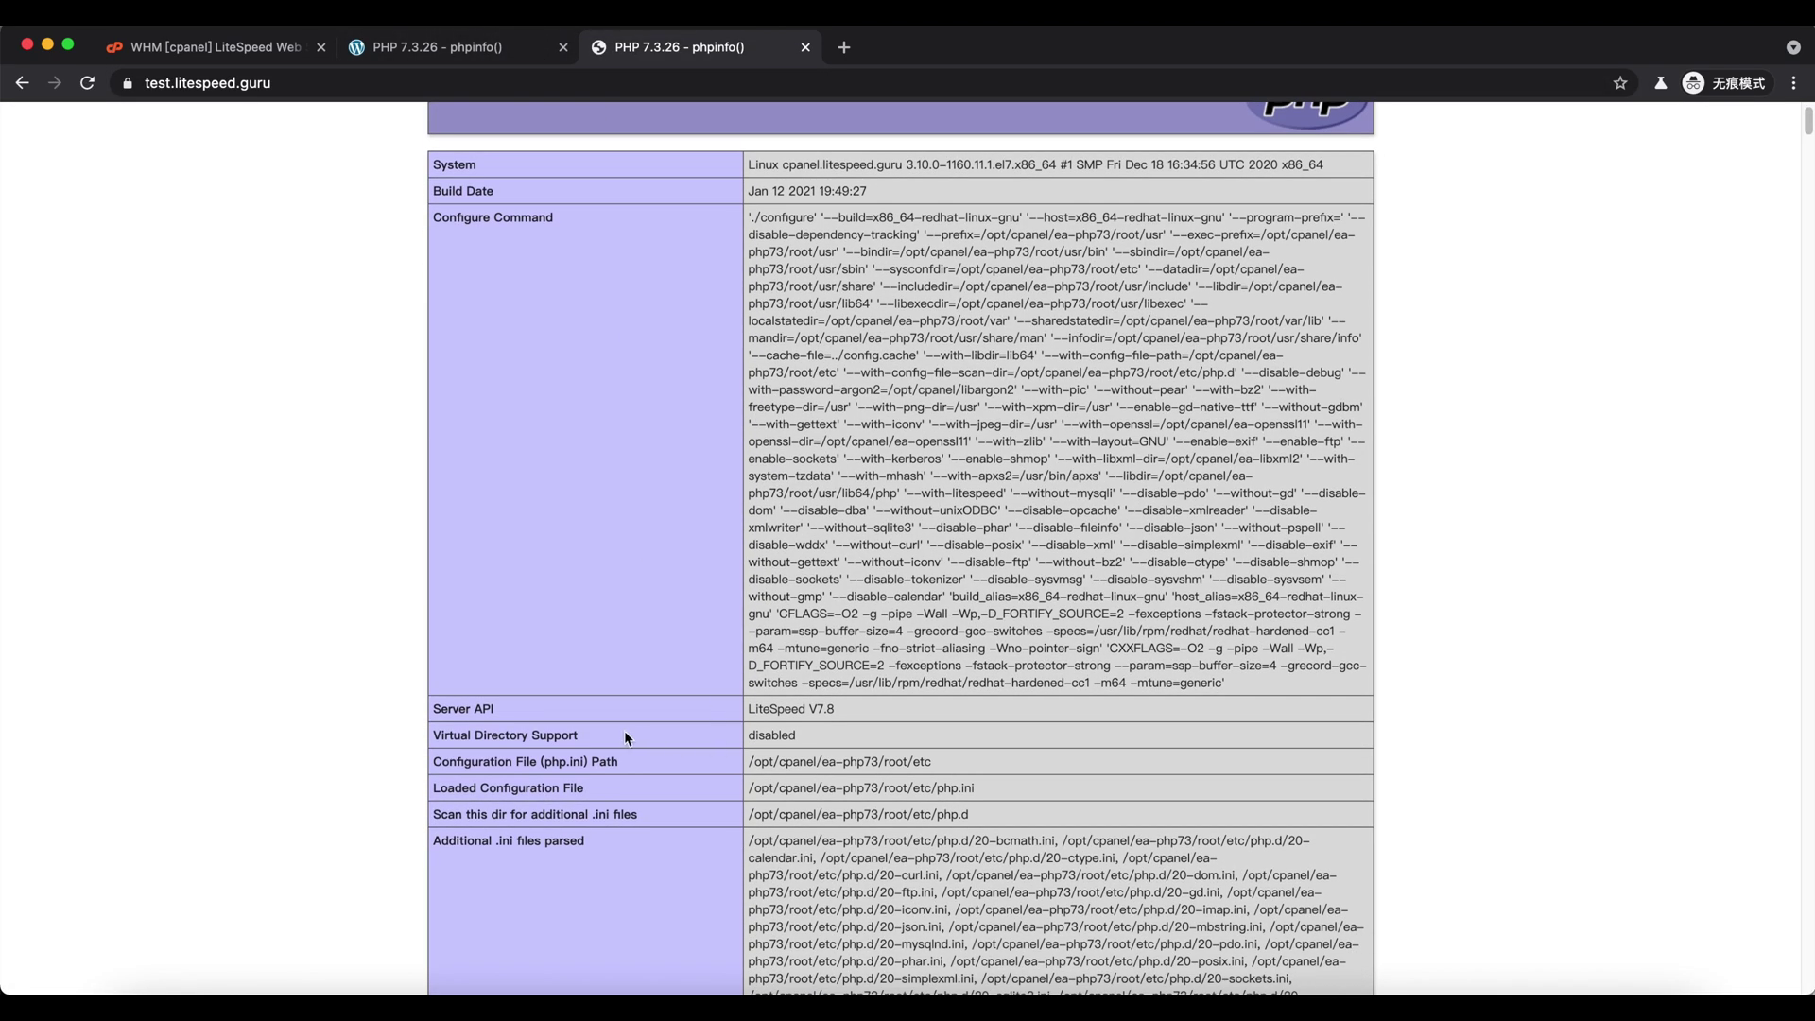
{"action": "left_click_drag", "start_coordinate": [766, 712], "coordinate": [836, 711]}
{"action": "left_click", "coordinate": [488, 54]}
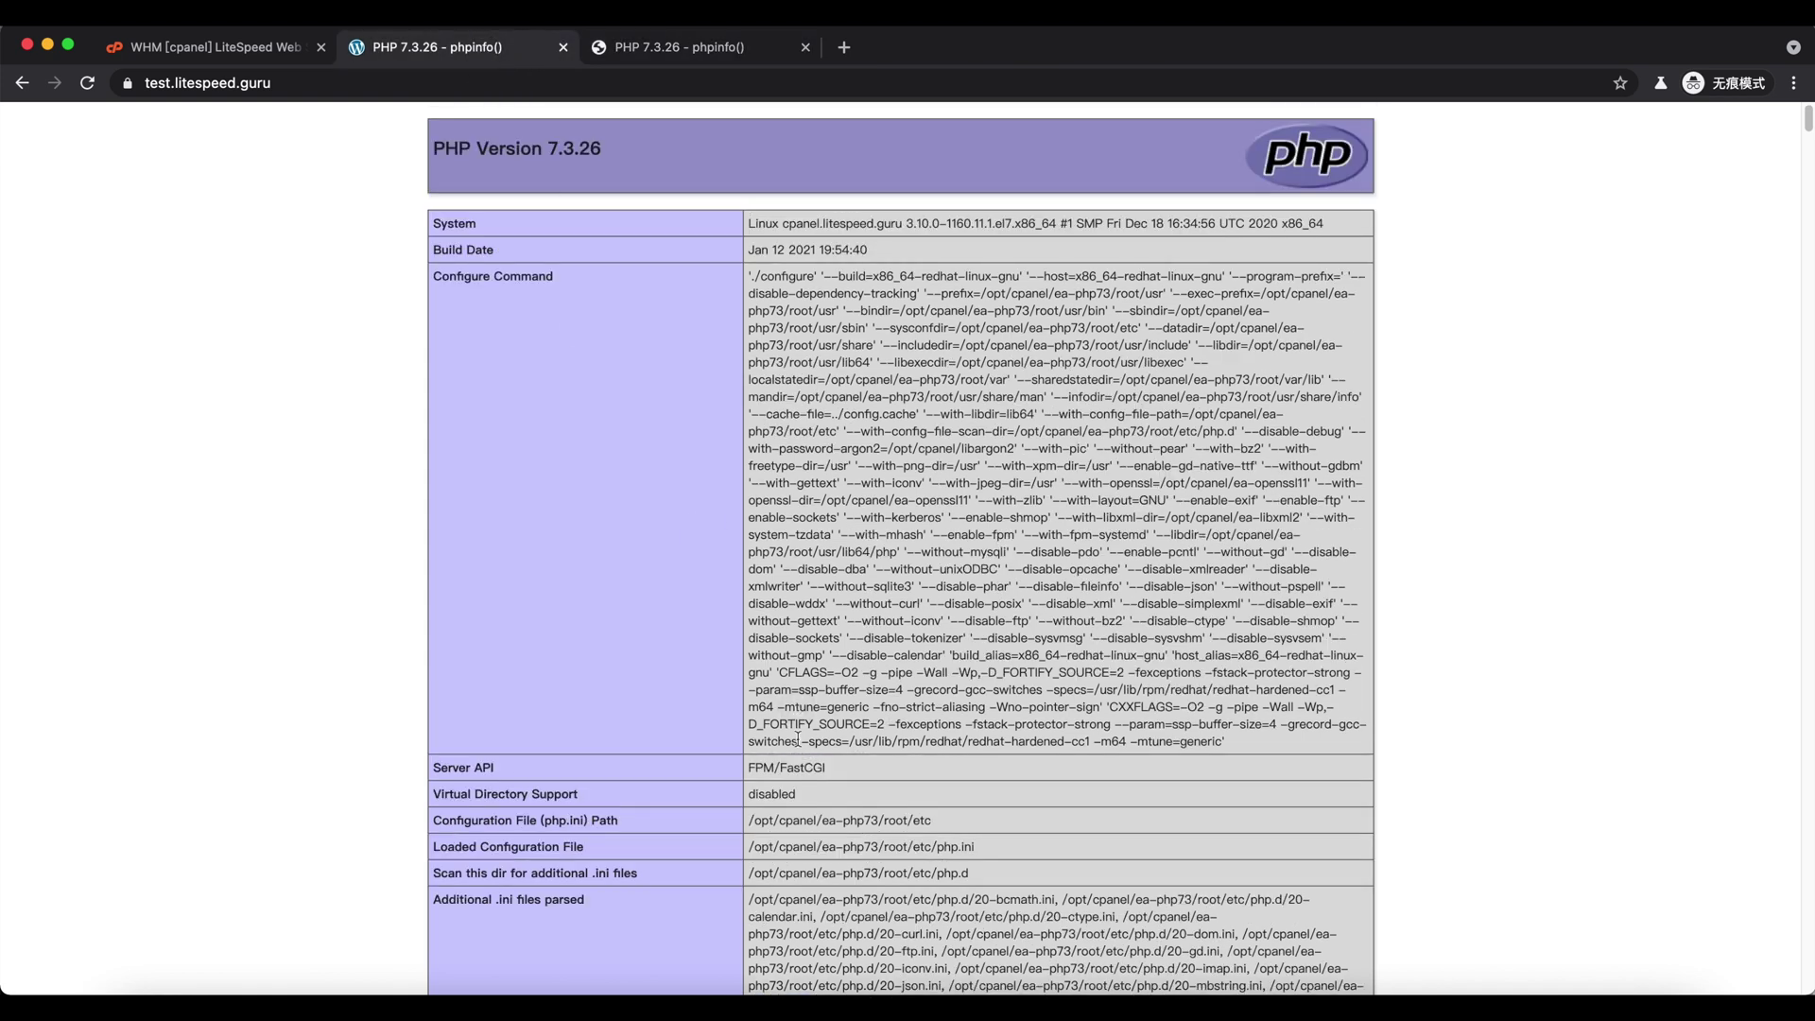
{"action": "left_click_drag", "start_coordinate": [757, 768], "coordinate": [830, 768]}
{"action": "left_click", "coordinate": [834, 767]}
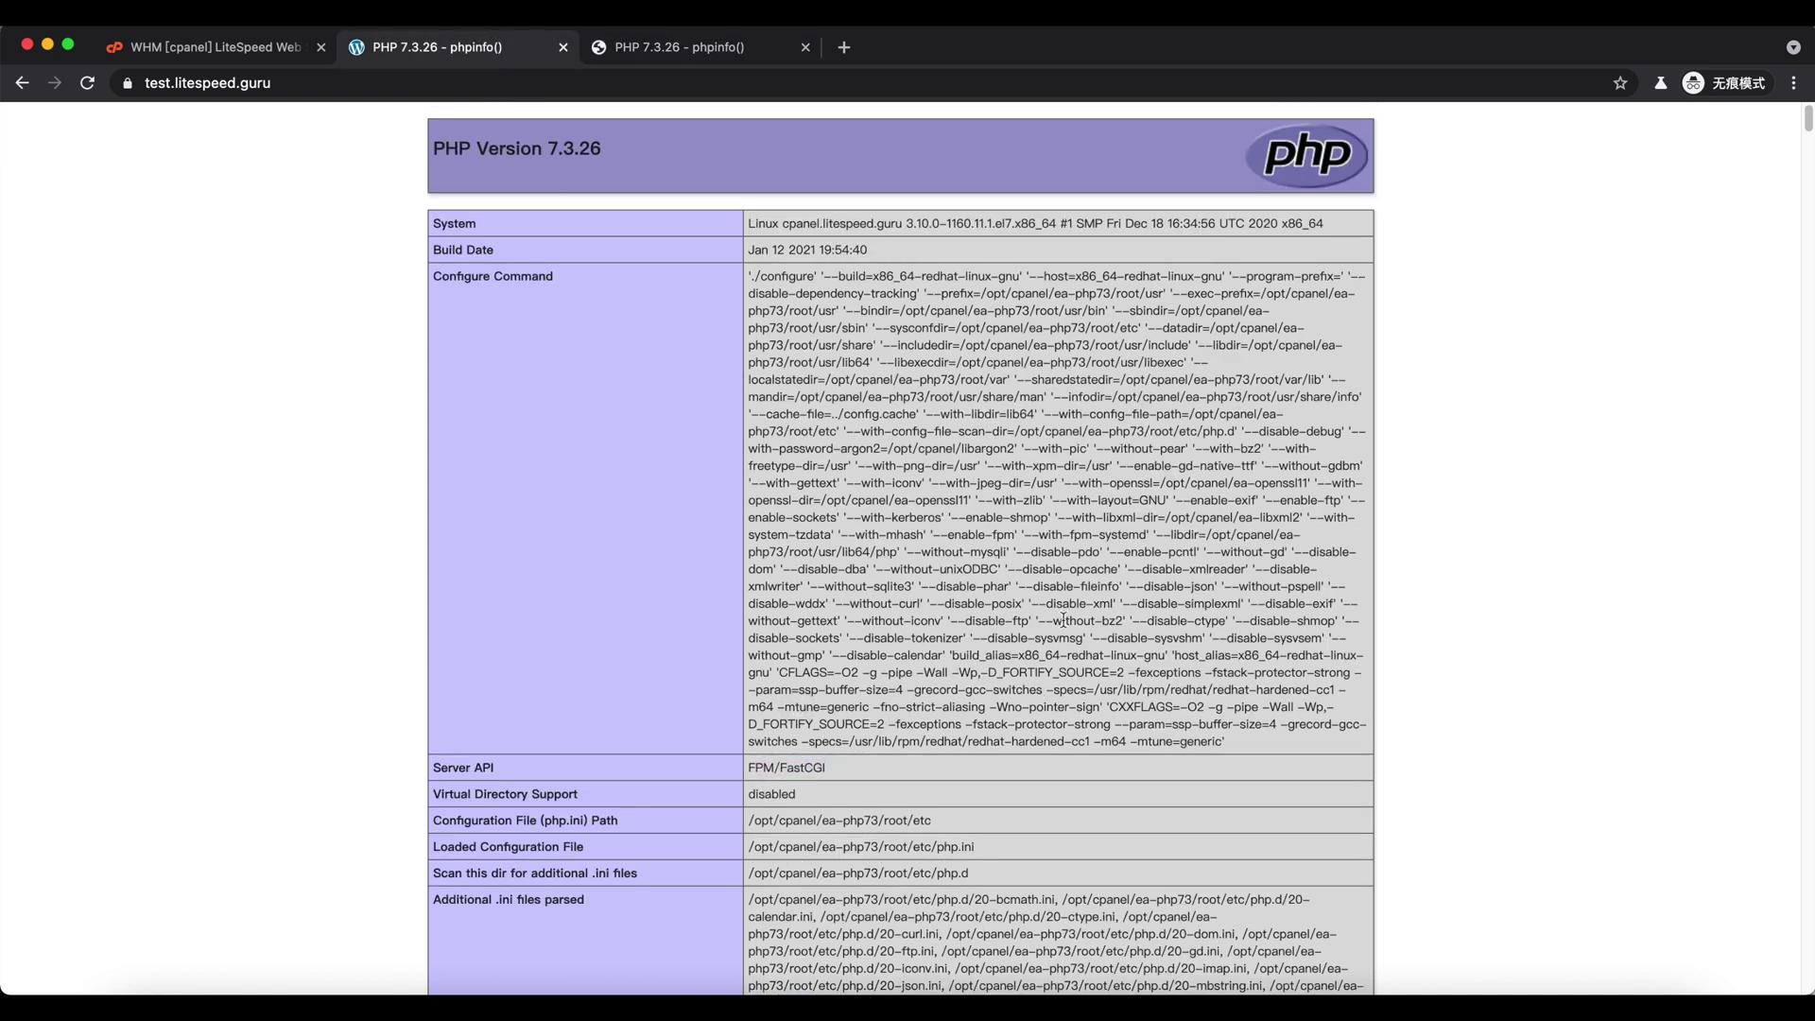
{"action": "left_click", "coordinate": [236, 47]}
- Make LiteSpeed the main web server in place of Apache, then go to cache installation management
{"action": "scroll", "coordinate": [513, 548], "scroll_direction": "down", "scroll_amount": 3}
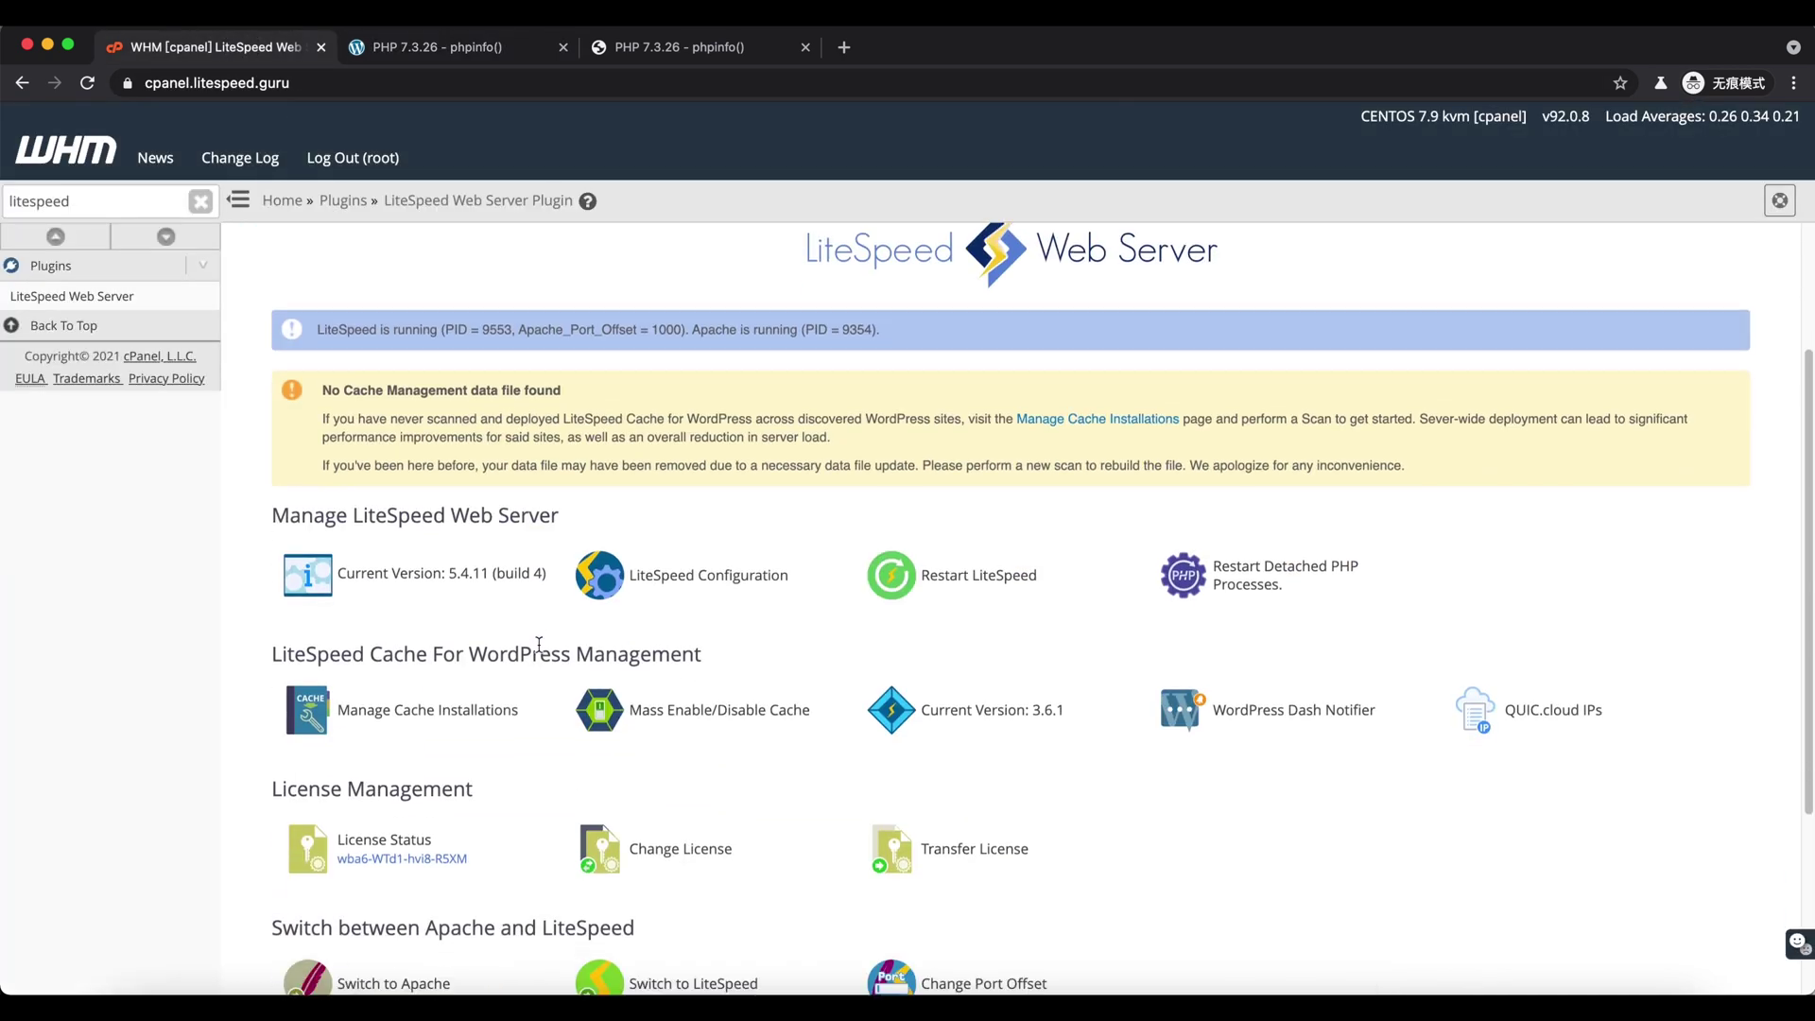
{"action": "scroll", "coordinate": [542, 641], "scroll_direction": "down", "scroll_amount": 3}
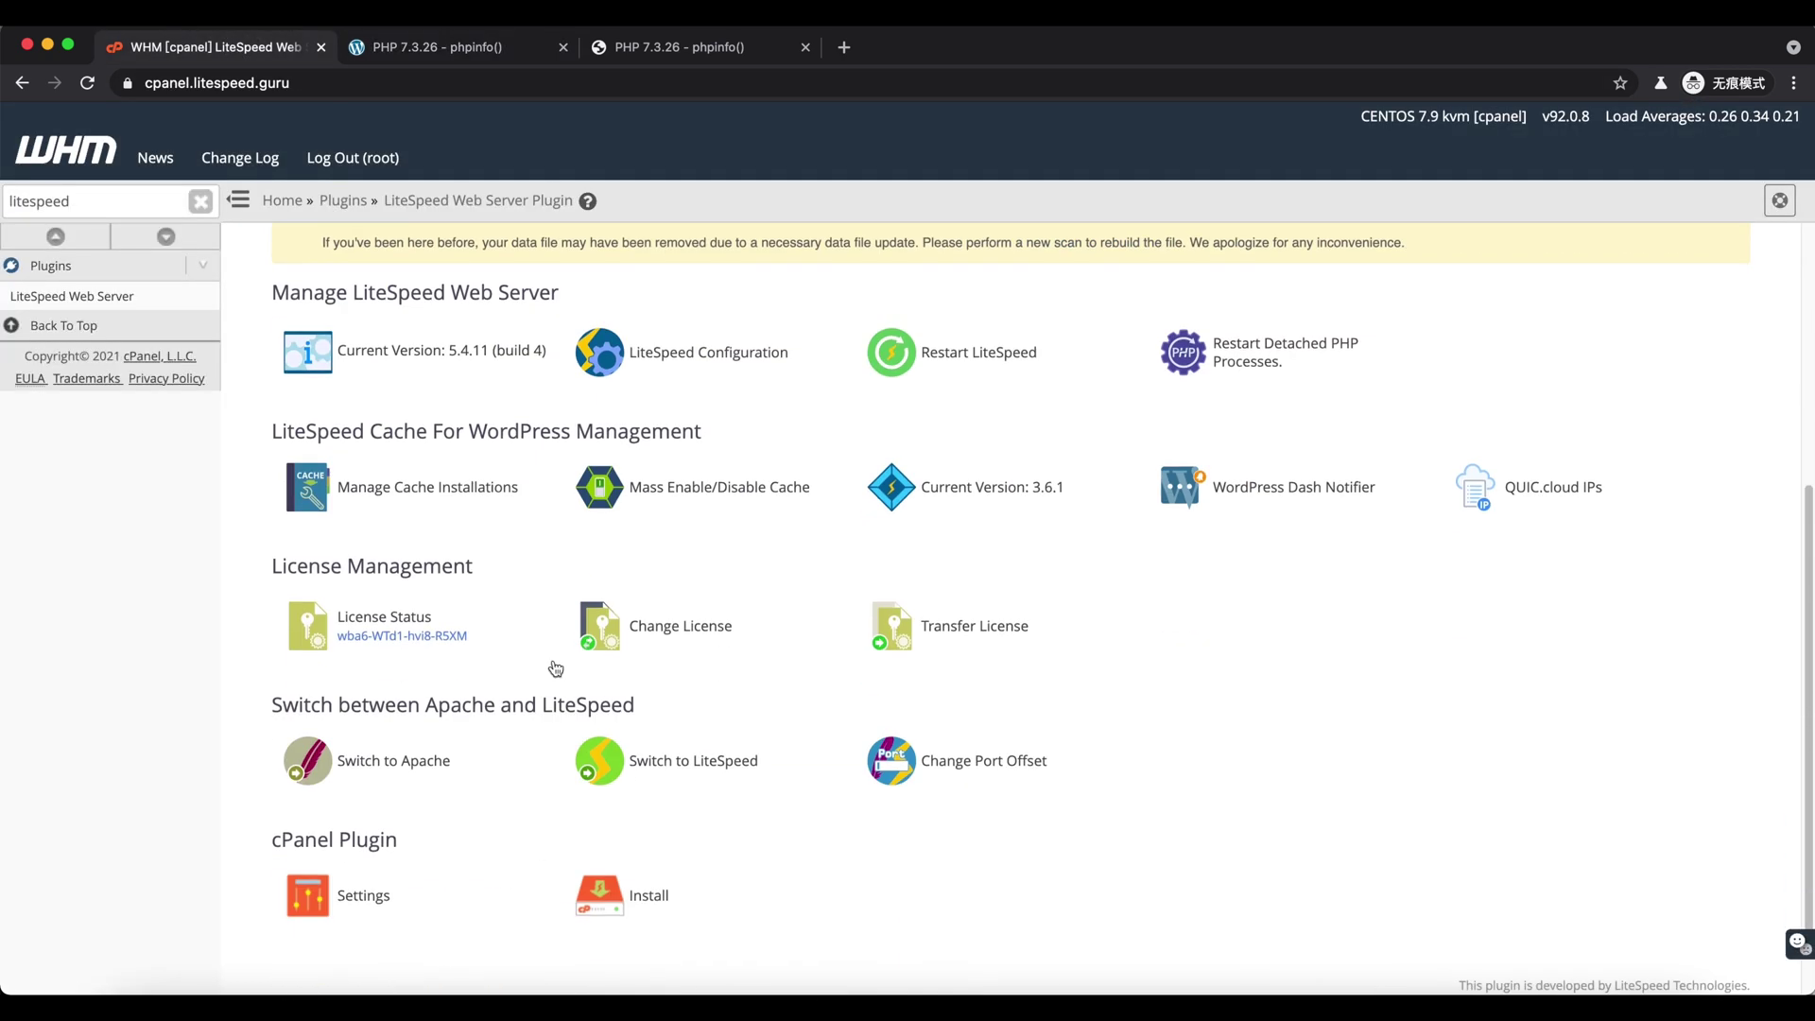
{"action": "left_click", "coordinate": [652, 761]}
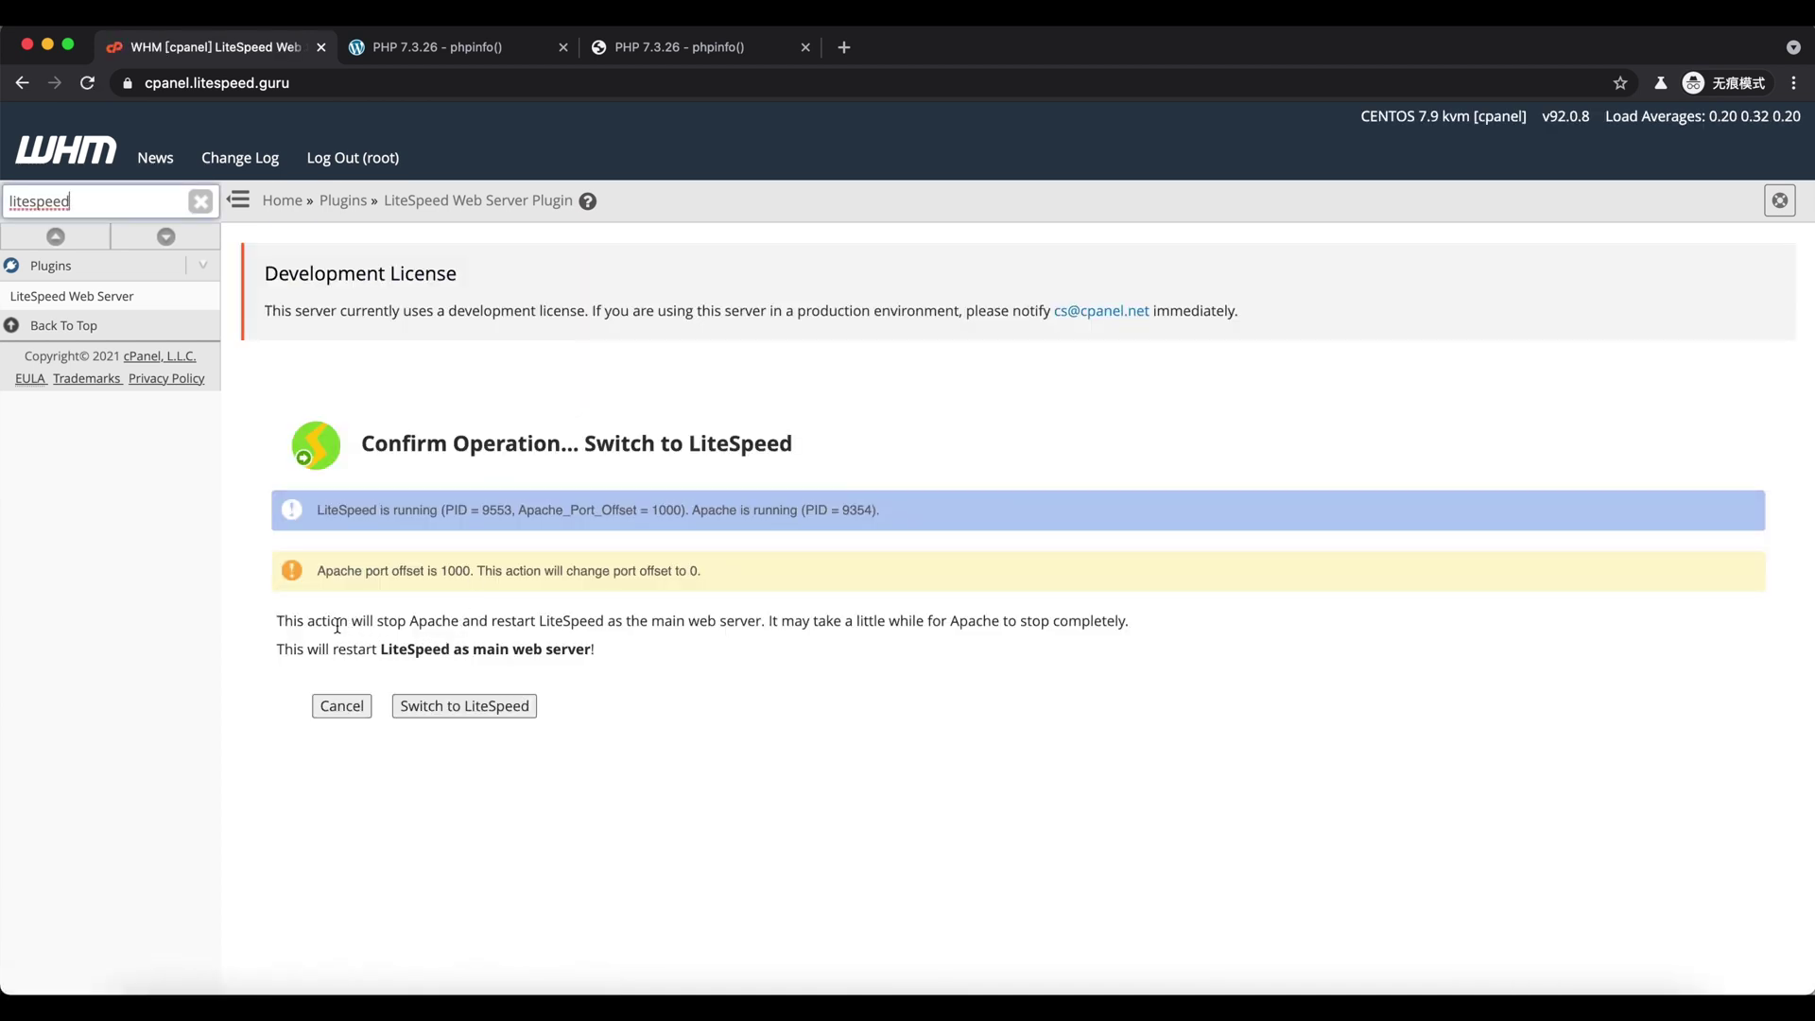
{"action": "left_click_drag", "start_coordinate": [337, 626], "coordinate": [933, 622]}
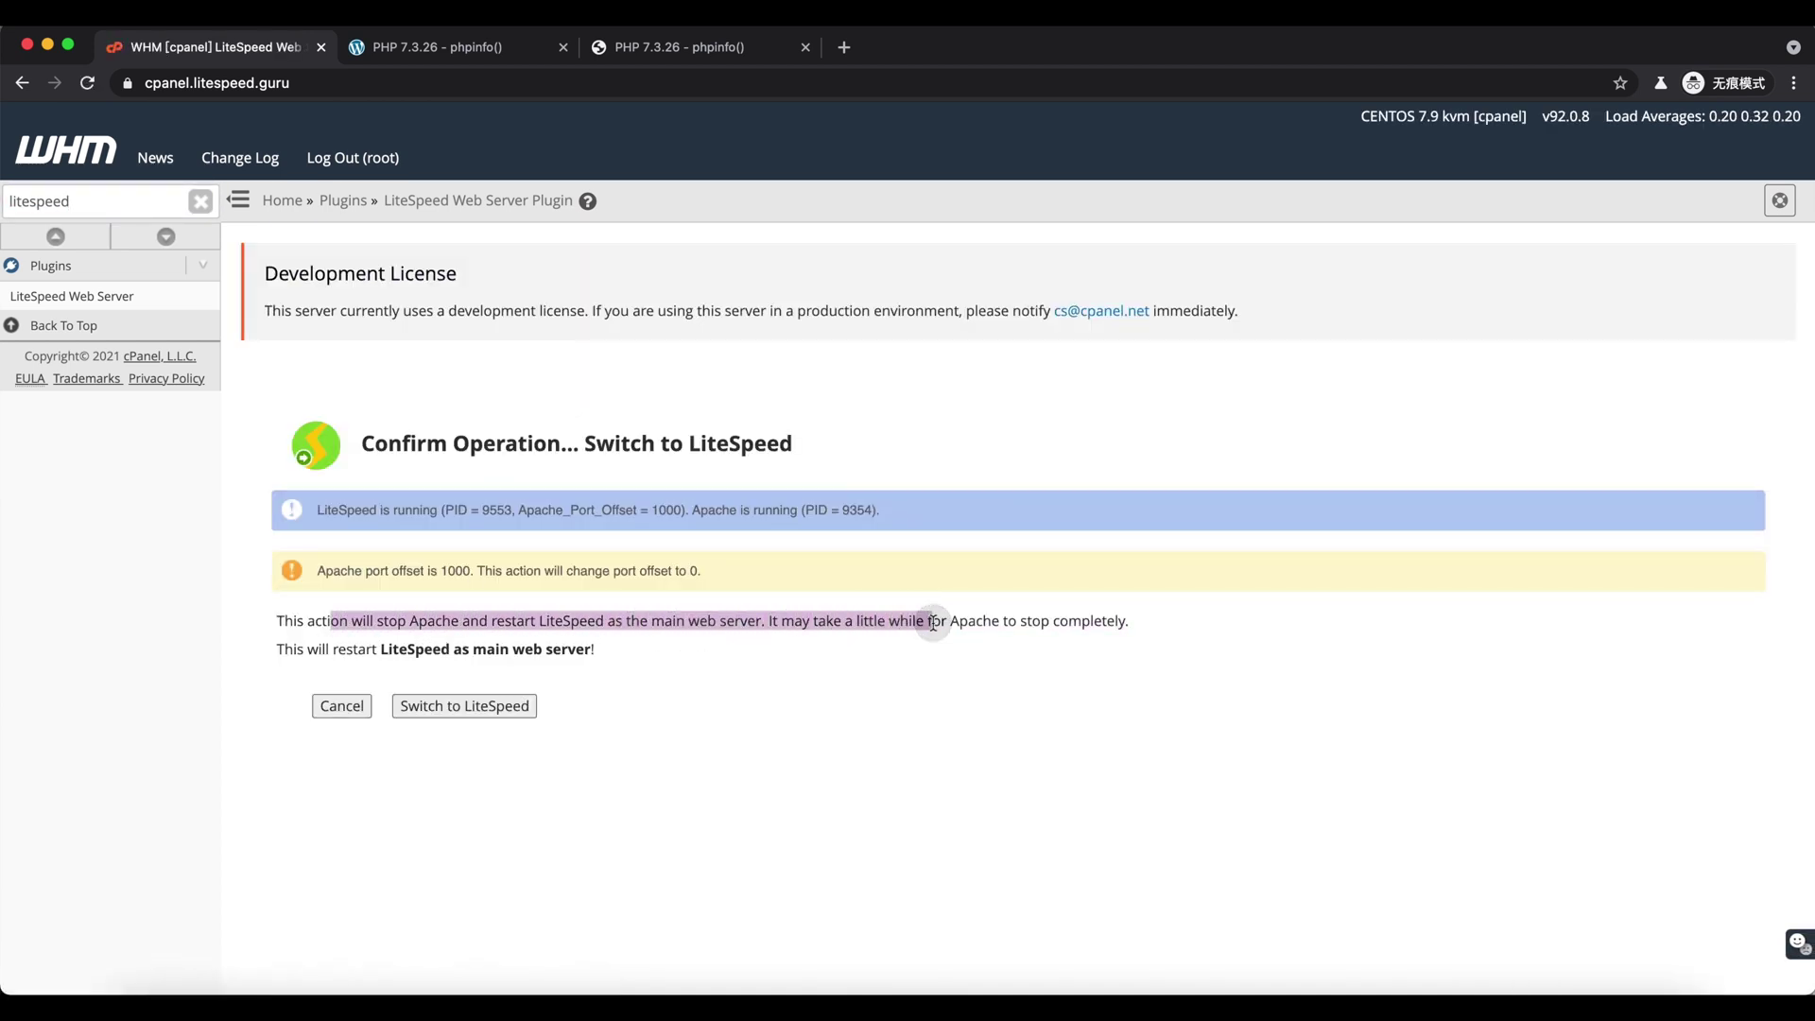
{"action": "left_click", "coordinate": [931, 623]}
{"action": "left_click", "coordinate": [470, 717]}
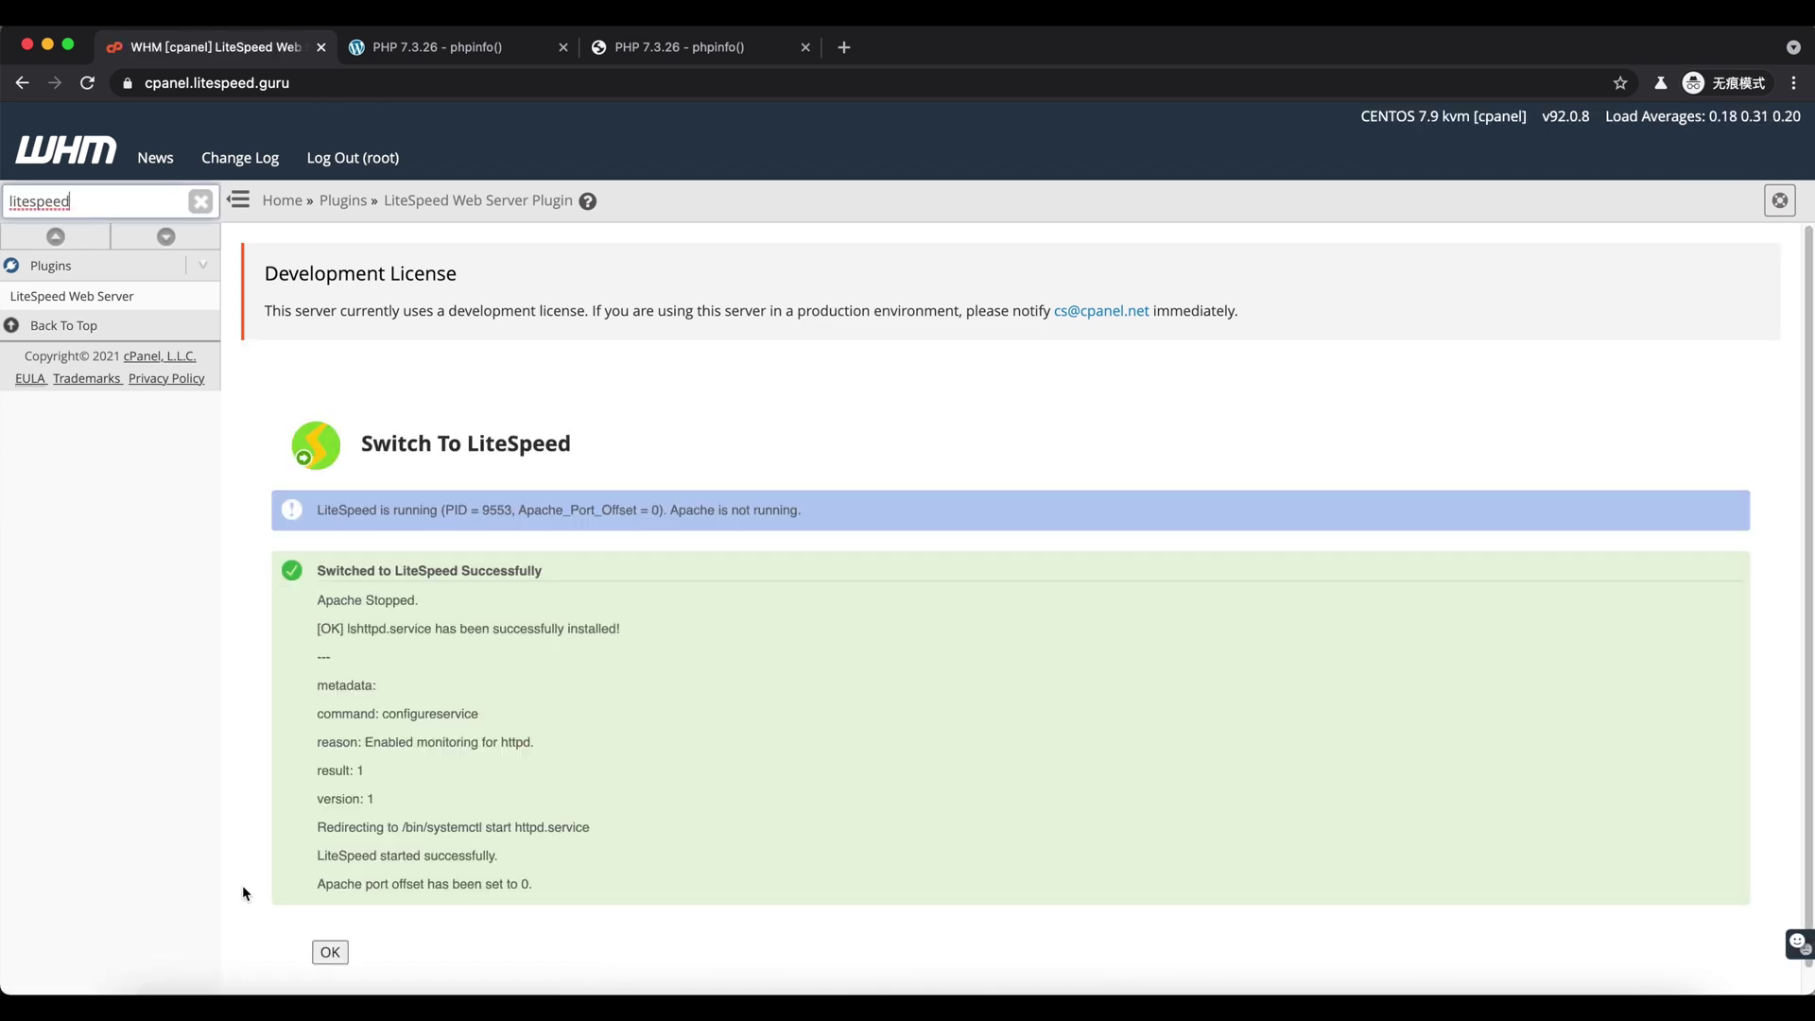
{"action": "left_click", "coordinate": [330, 952]}
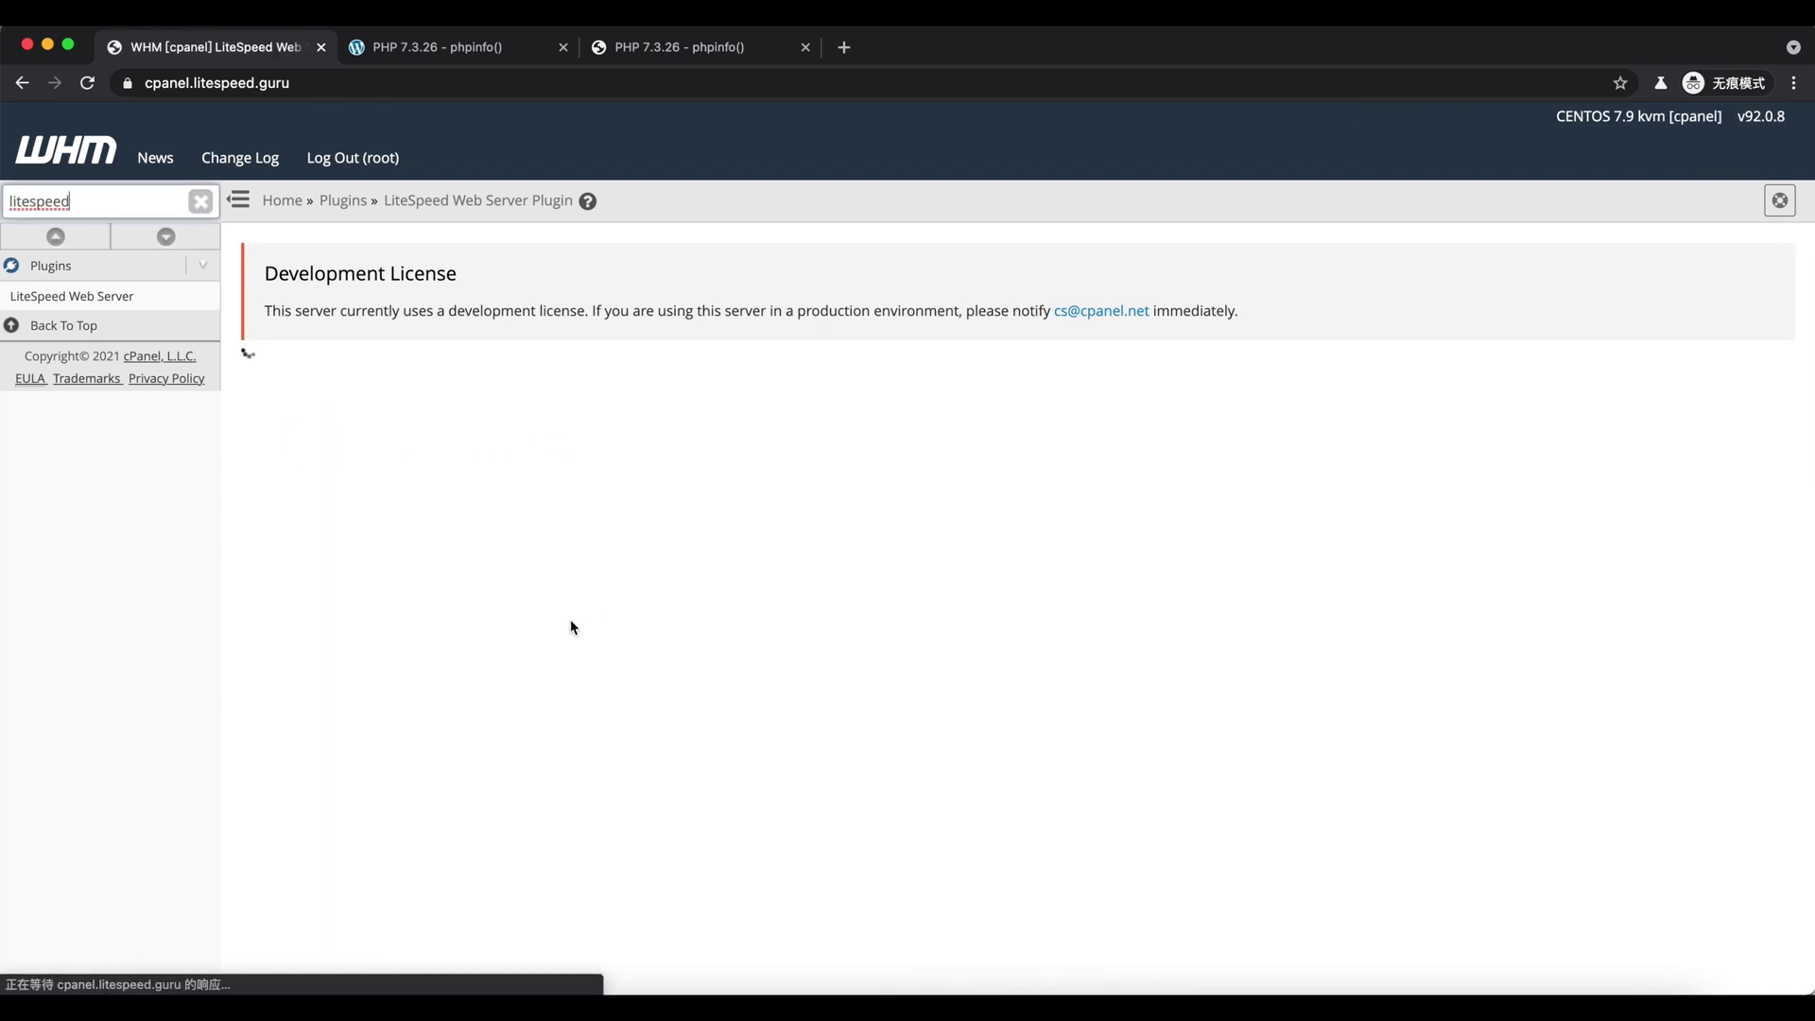
{"action": "scroll", "coordinate": [575, 692], "scroll_direction": "down", "scroll_amount": 4}
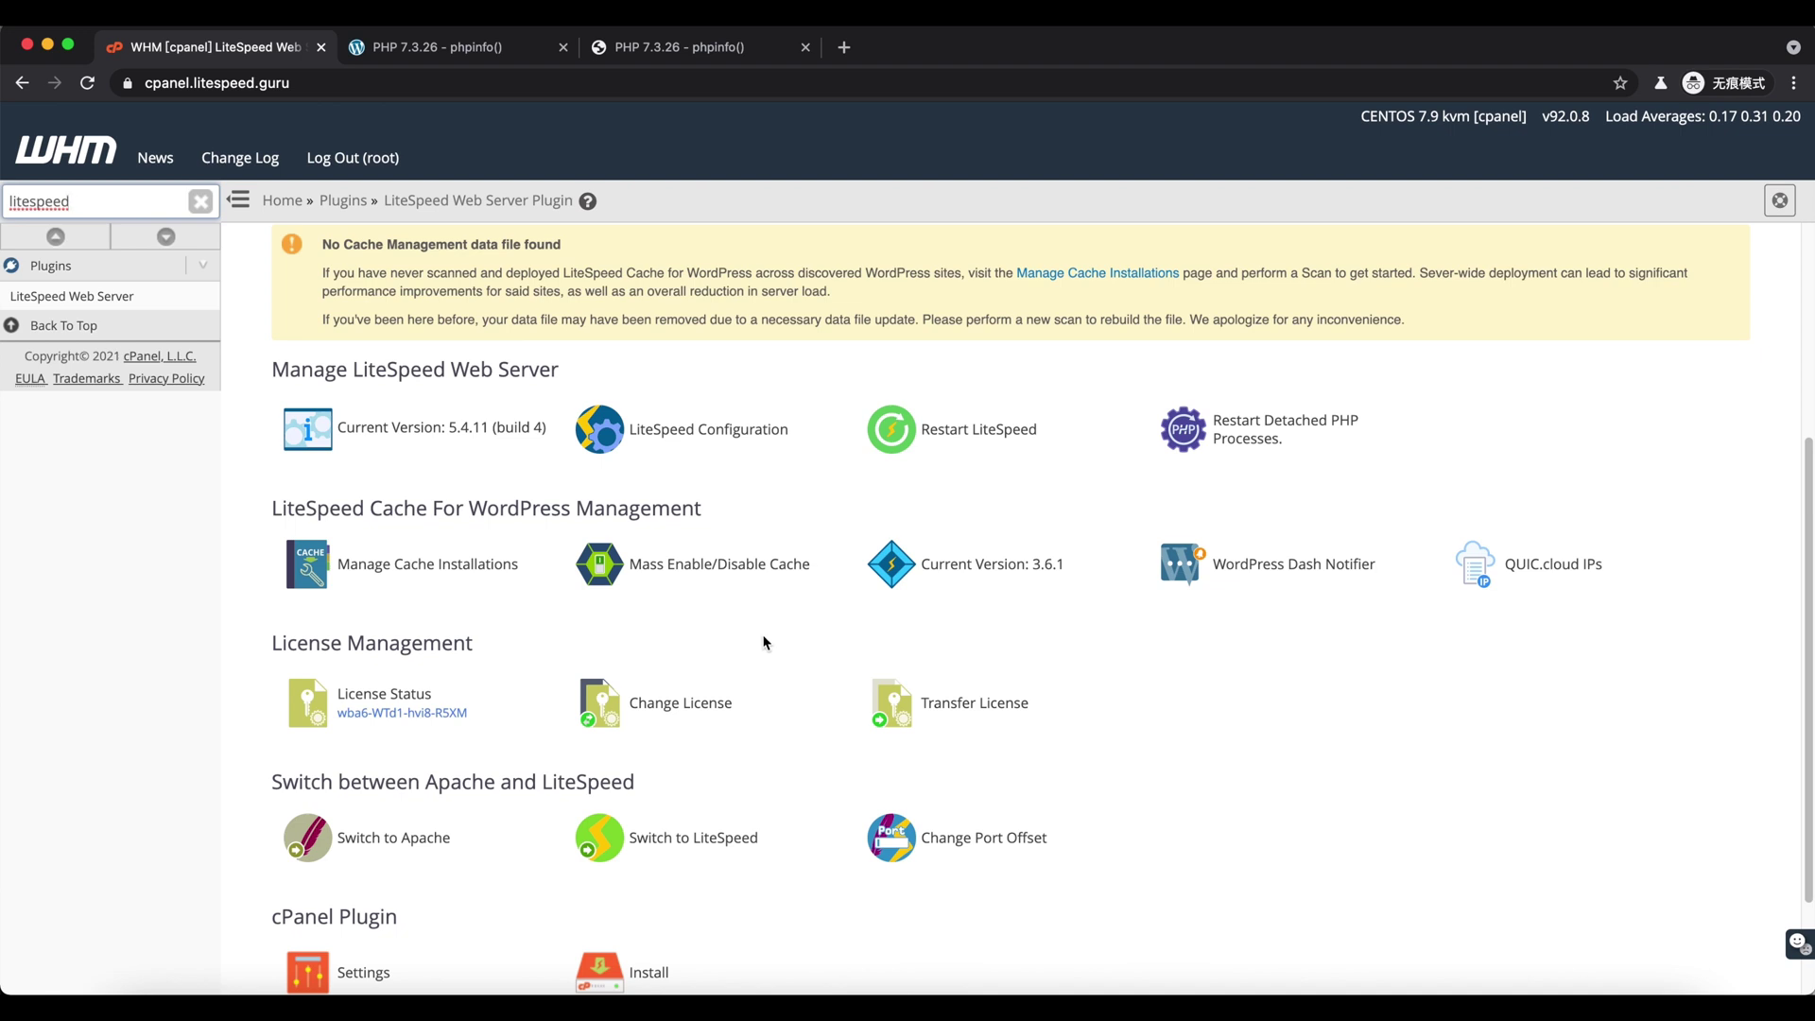
{"action": "left_click", "coordinate": [475, 576]}
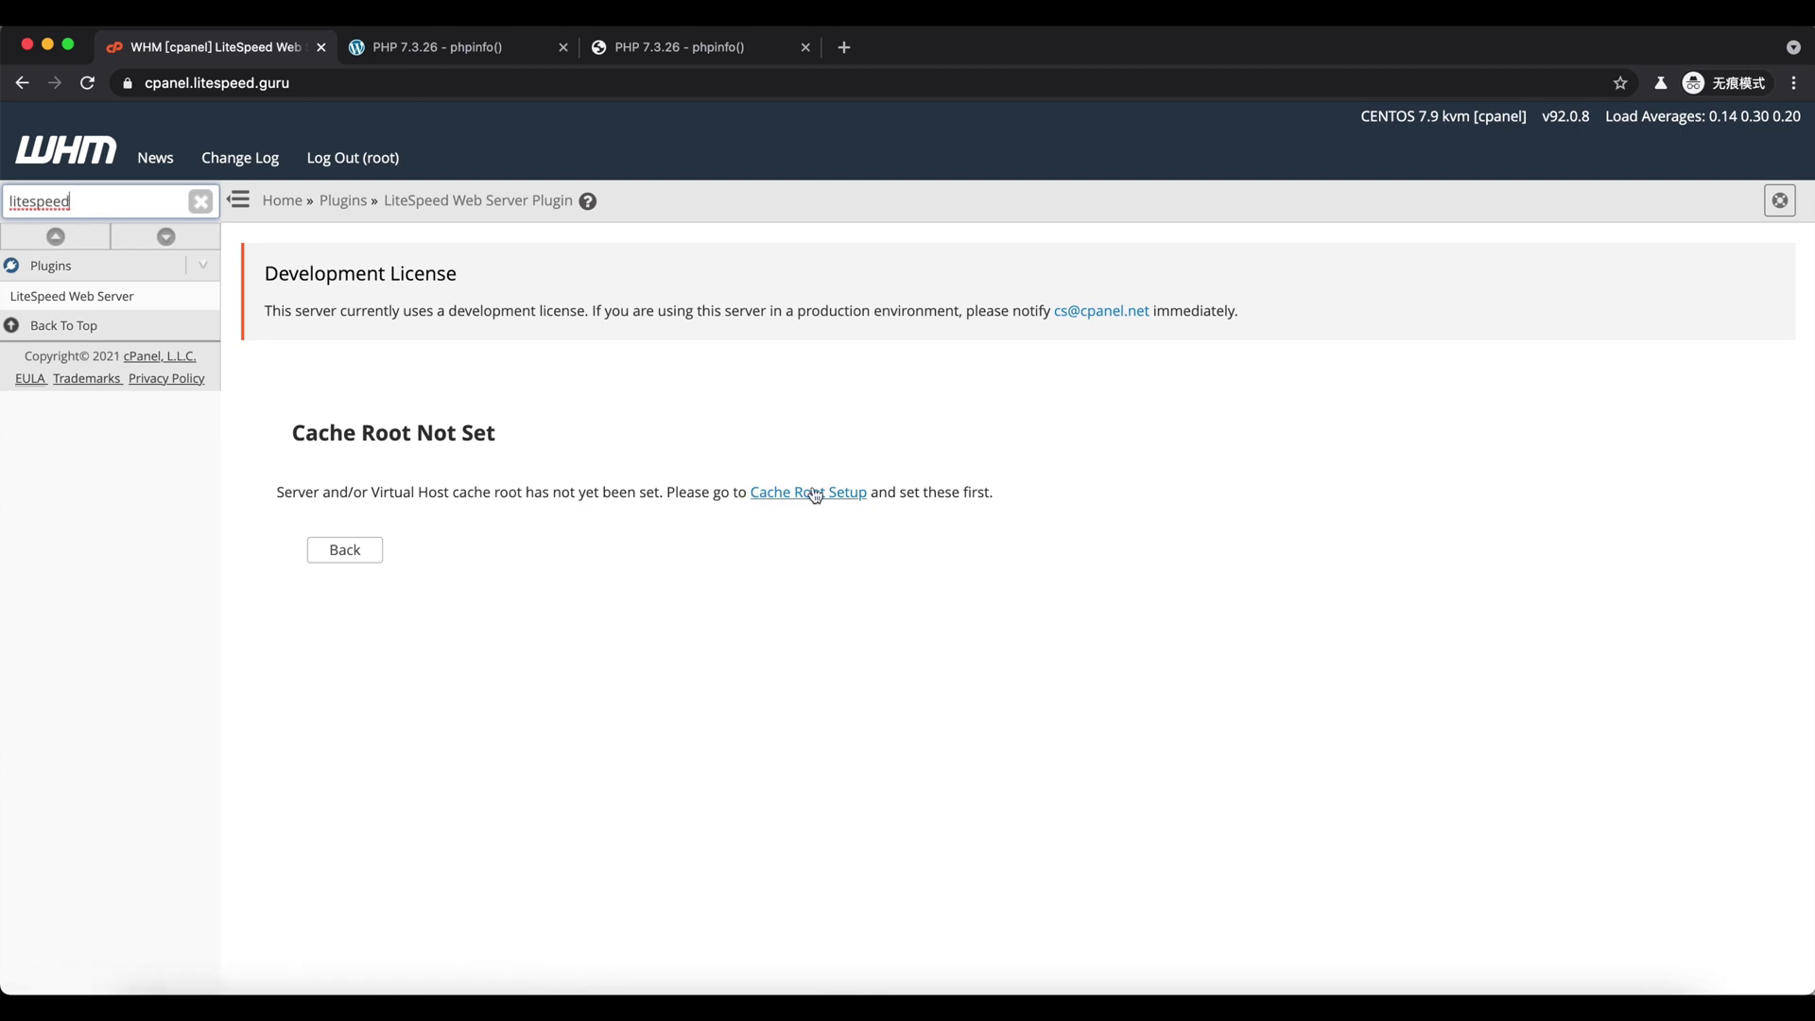
- Set the missing server and virtual-host cache roots in Cache Root Setup
{"action": "left_click", "coordinate": [815, 493]}
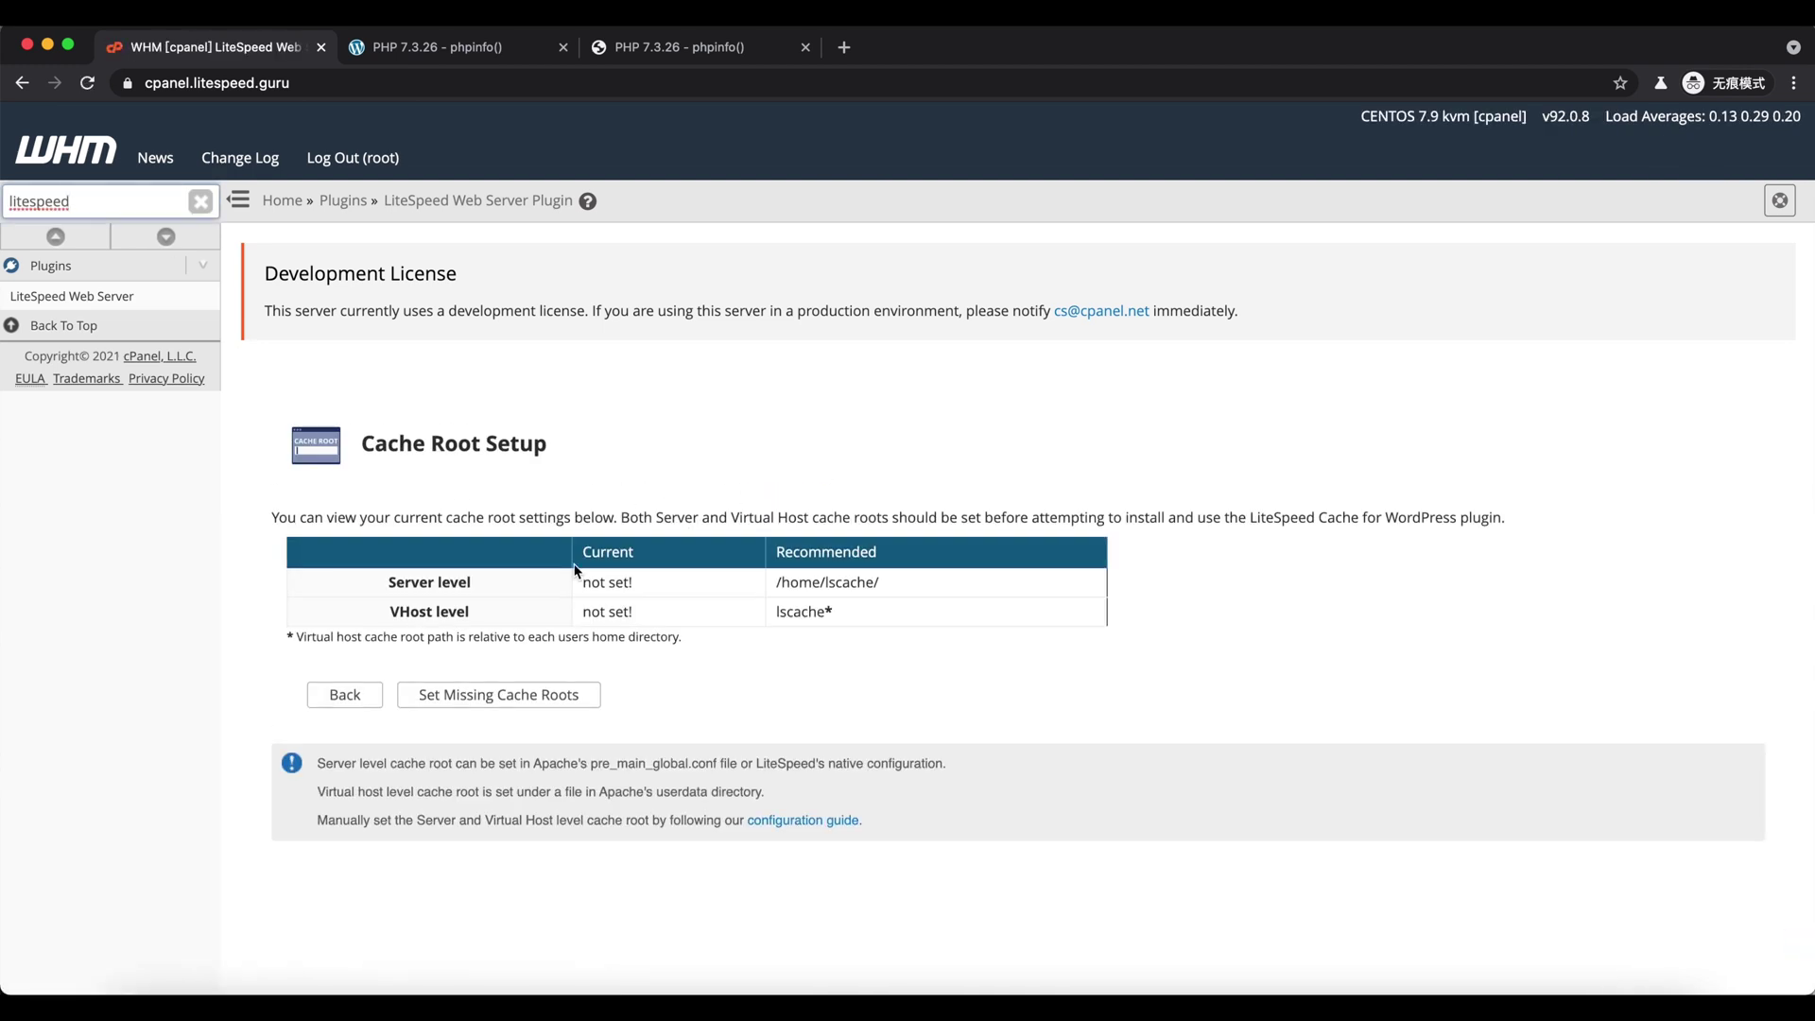
{"action": "left_click", "coordinate": [499, 704]}
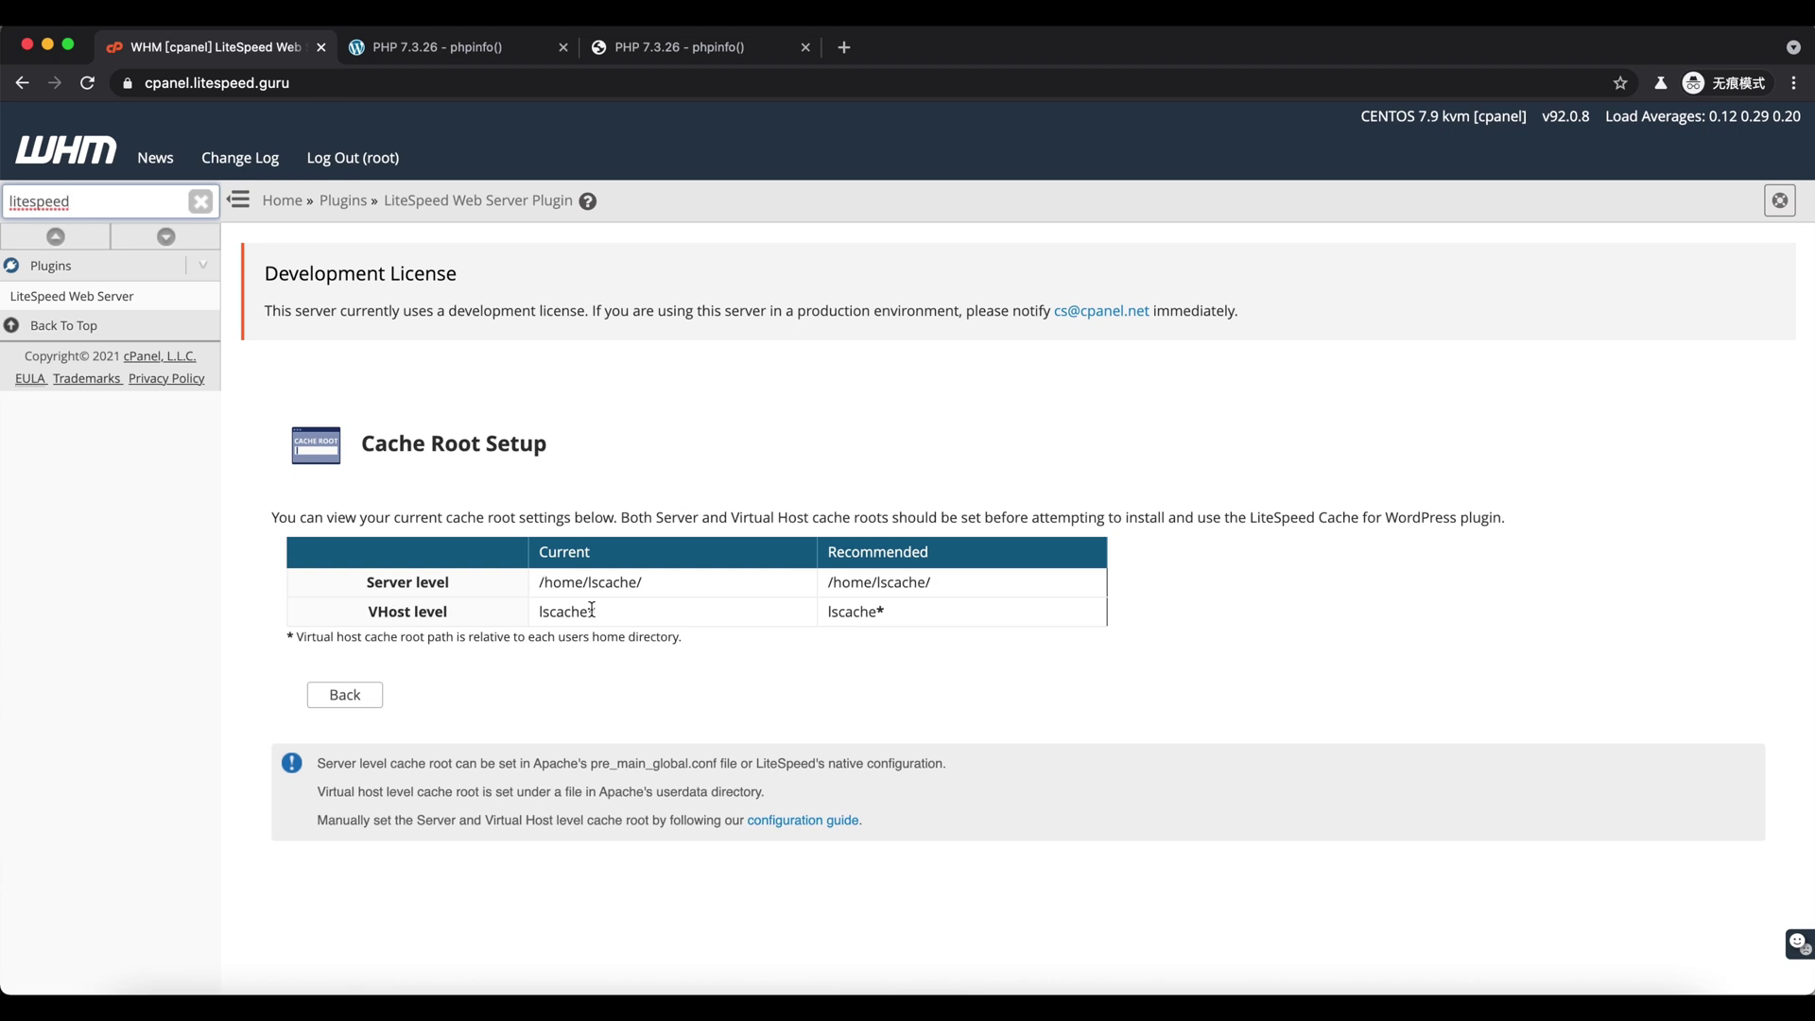
{"action": "left_click", "coordinate": [71, 296]}
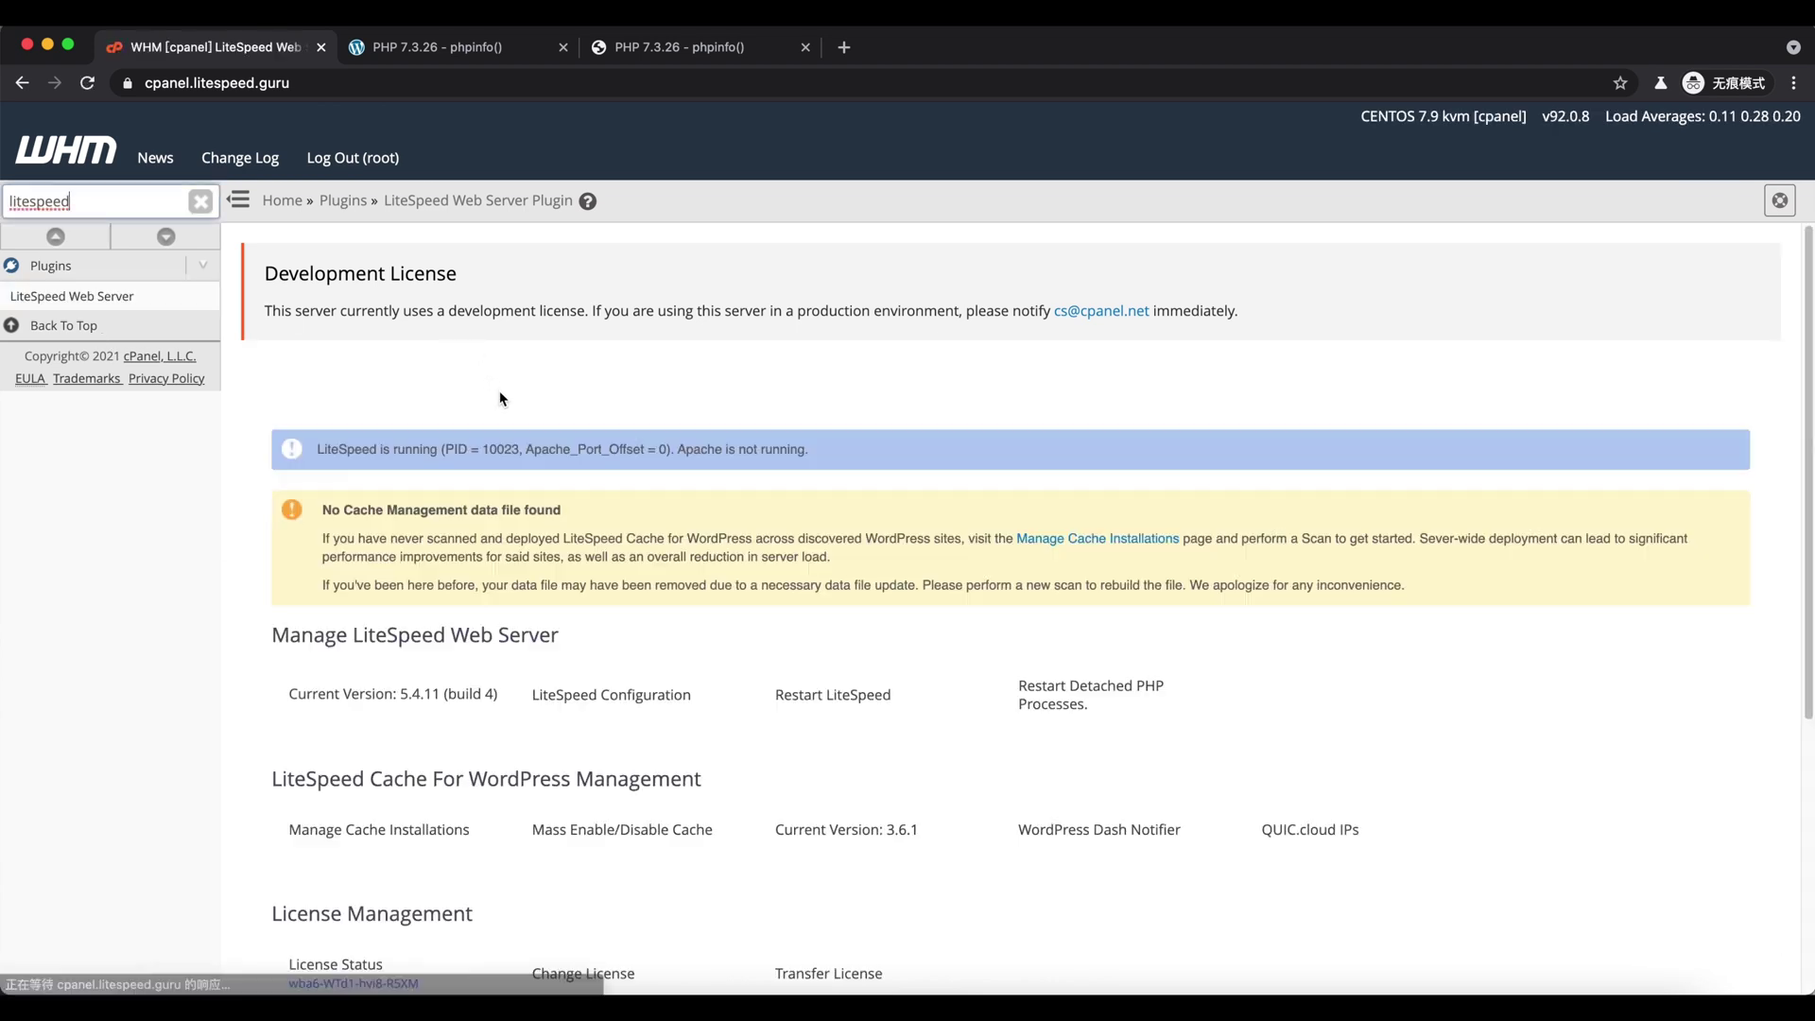
- Scan the server for WordPress installations, discovering test.litespeed.guru
{"action": "scroll", "coordinate": [484, 675], "scroll_direction": "down", "scroll_amount": 1}
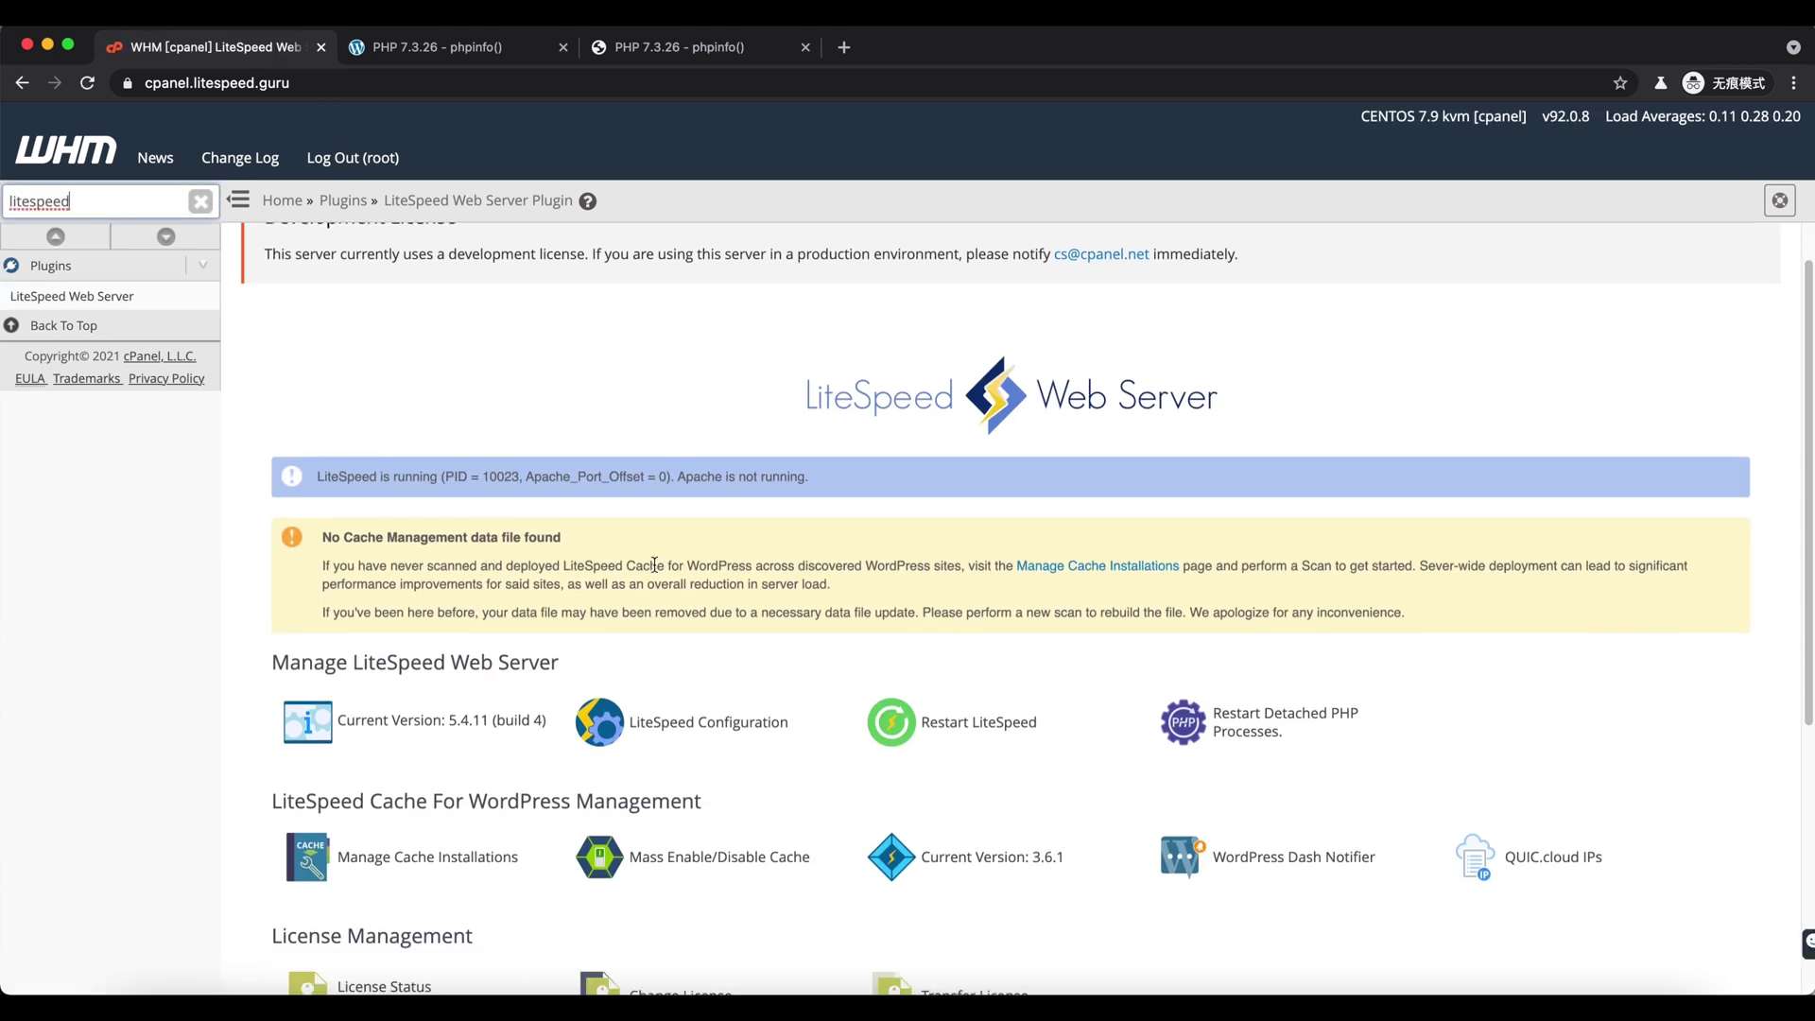
{"action": "left_click", "coordinate": [1086, 565]}
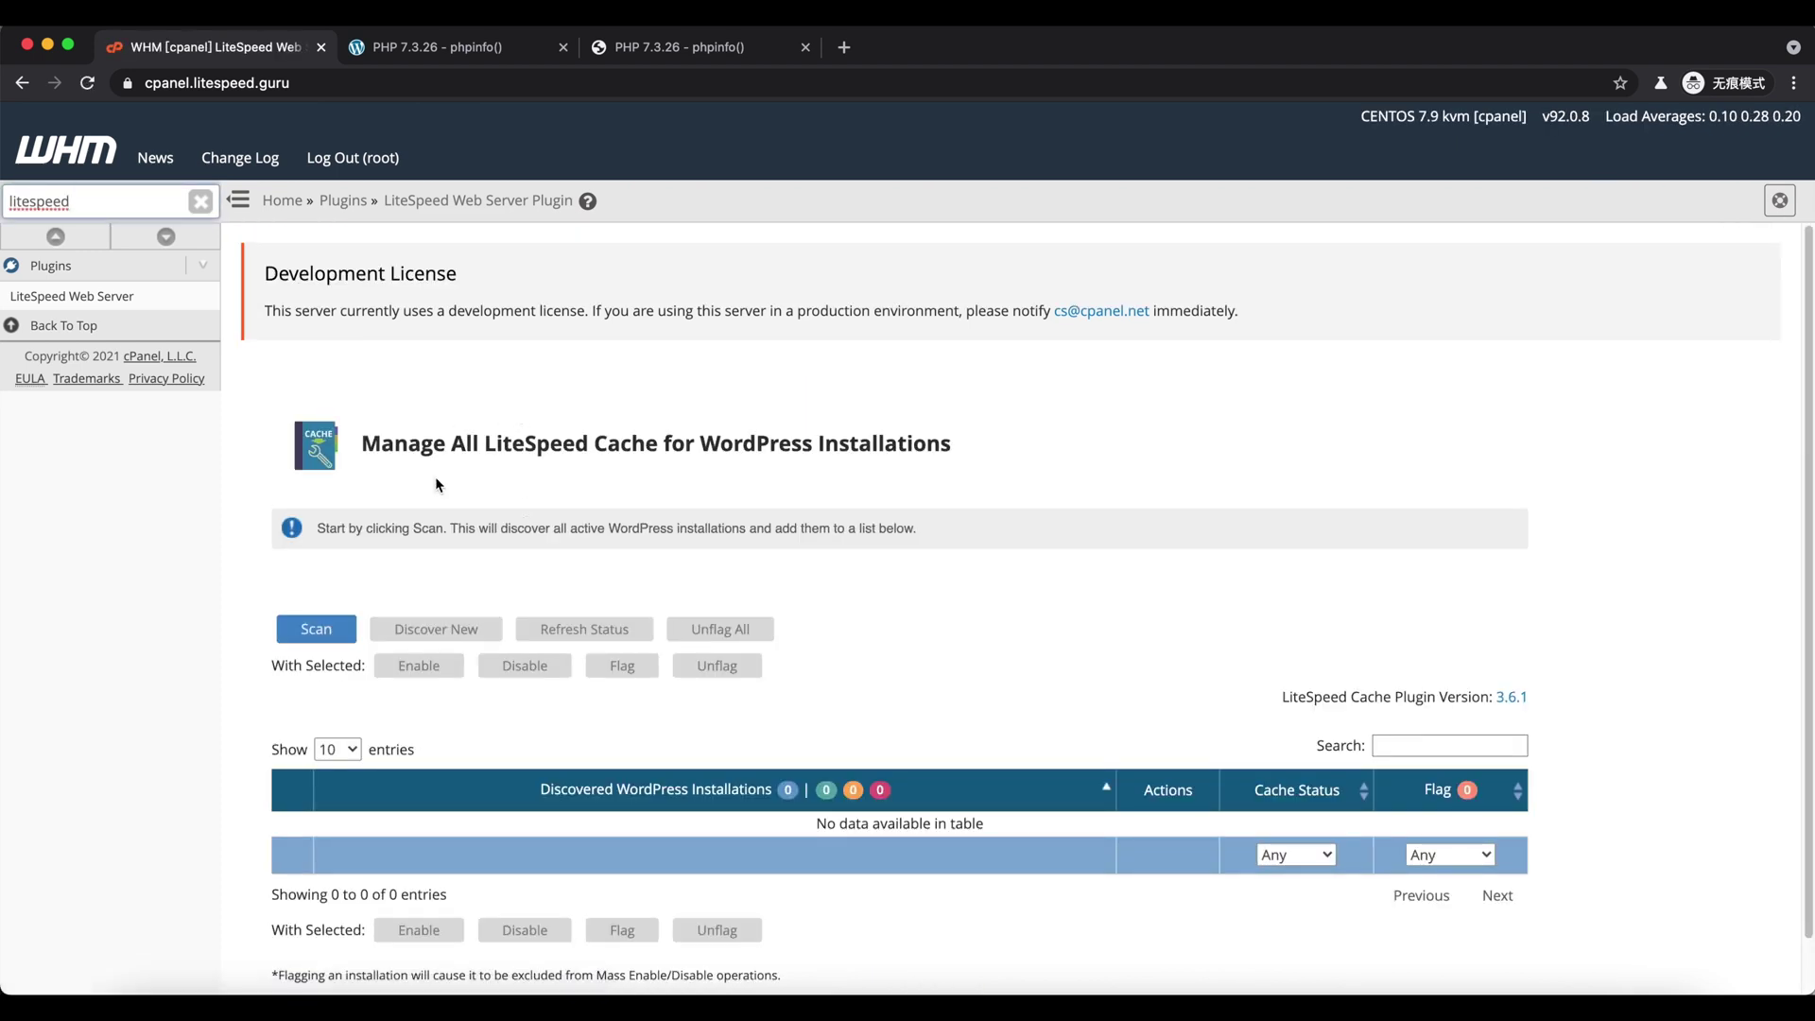
{"action": "left_click", "coordinate": [317, 628]}
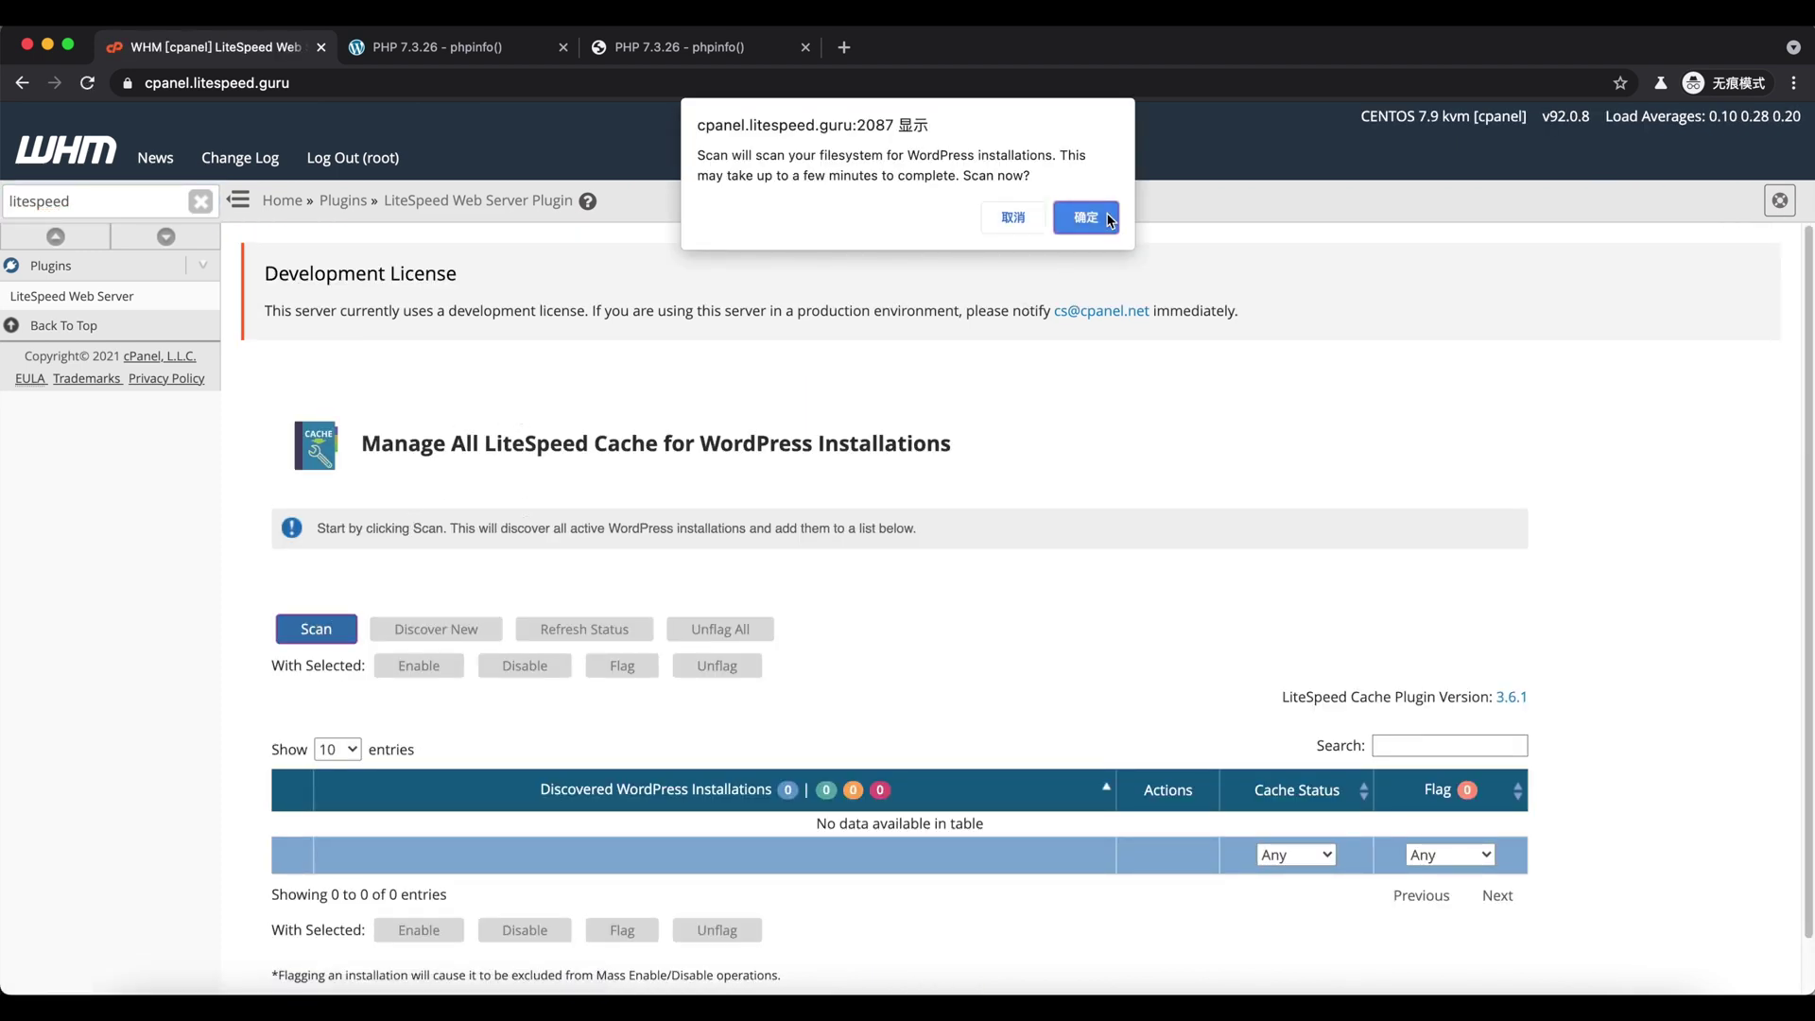
{"action": "left_click", "coordinate": [1085, 217]}
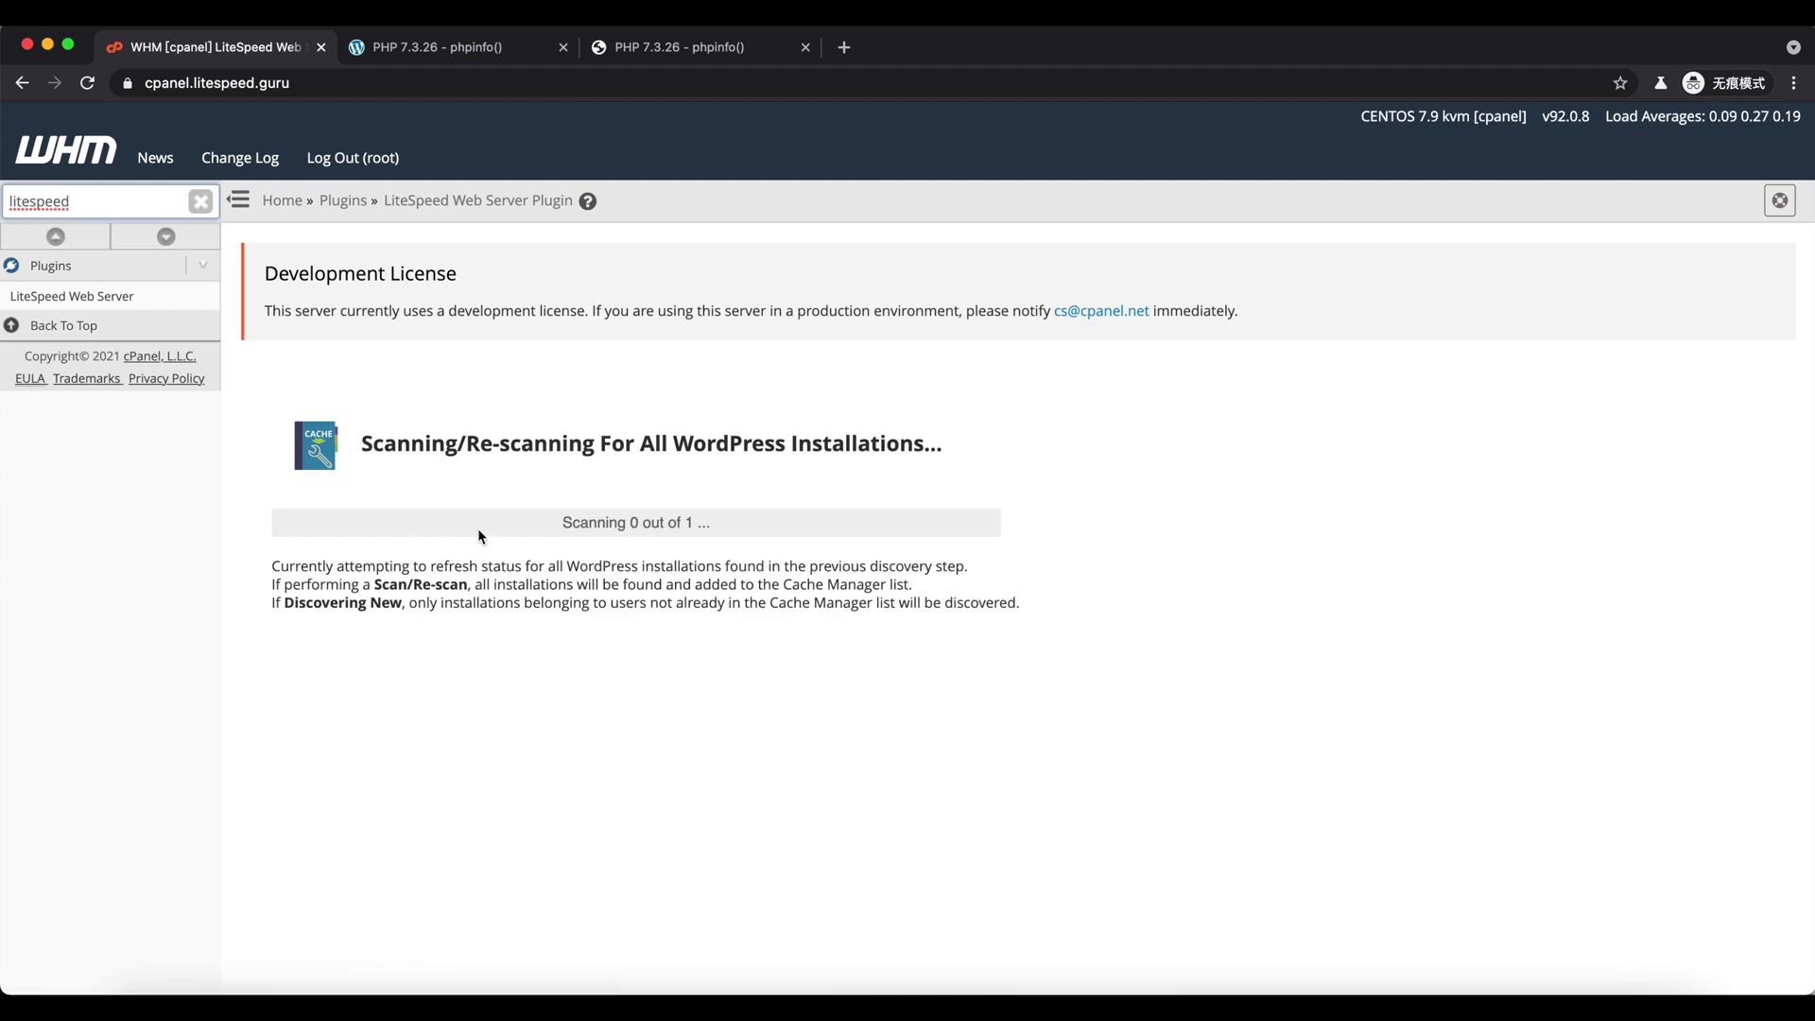
{"action": "left_click", "coordinate": [342, 676]}
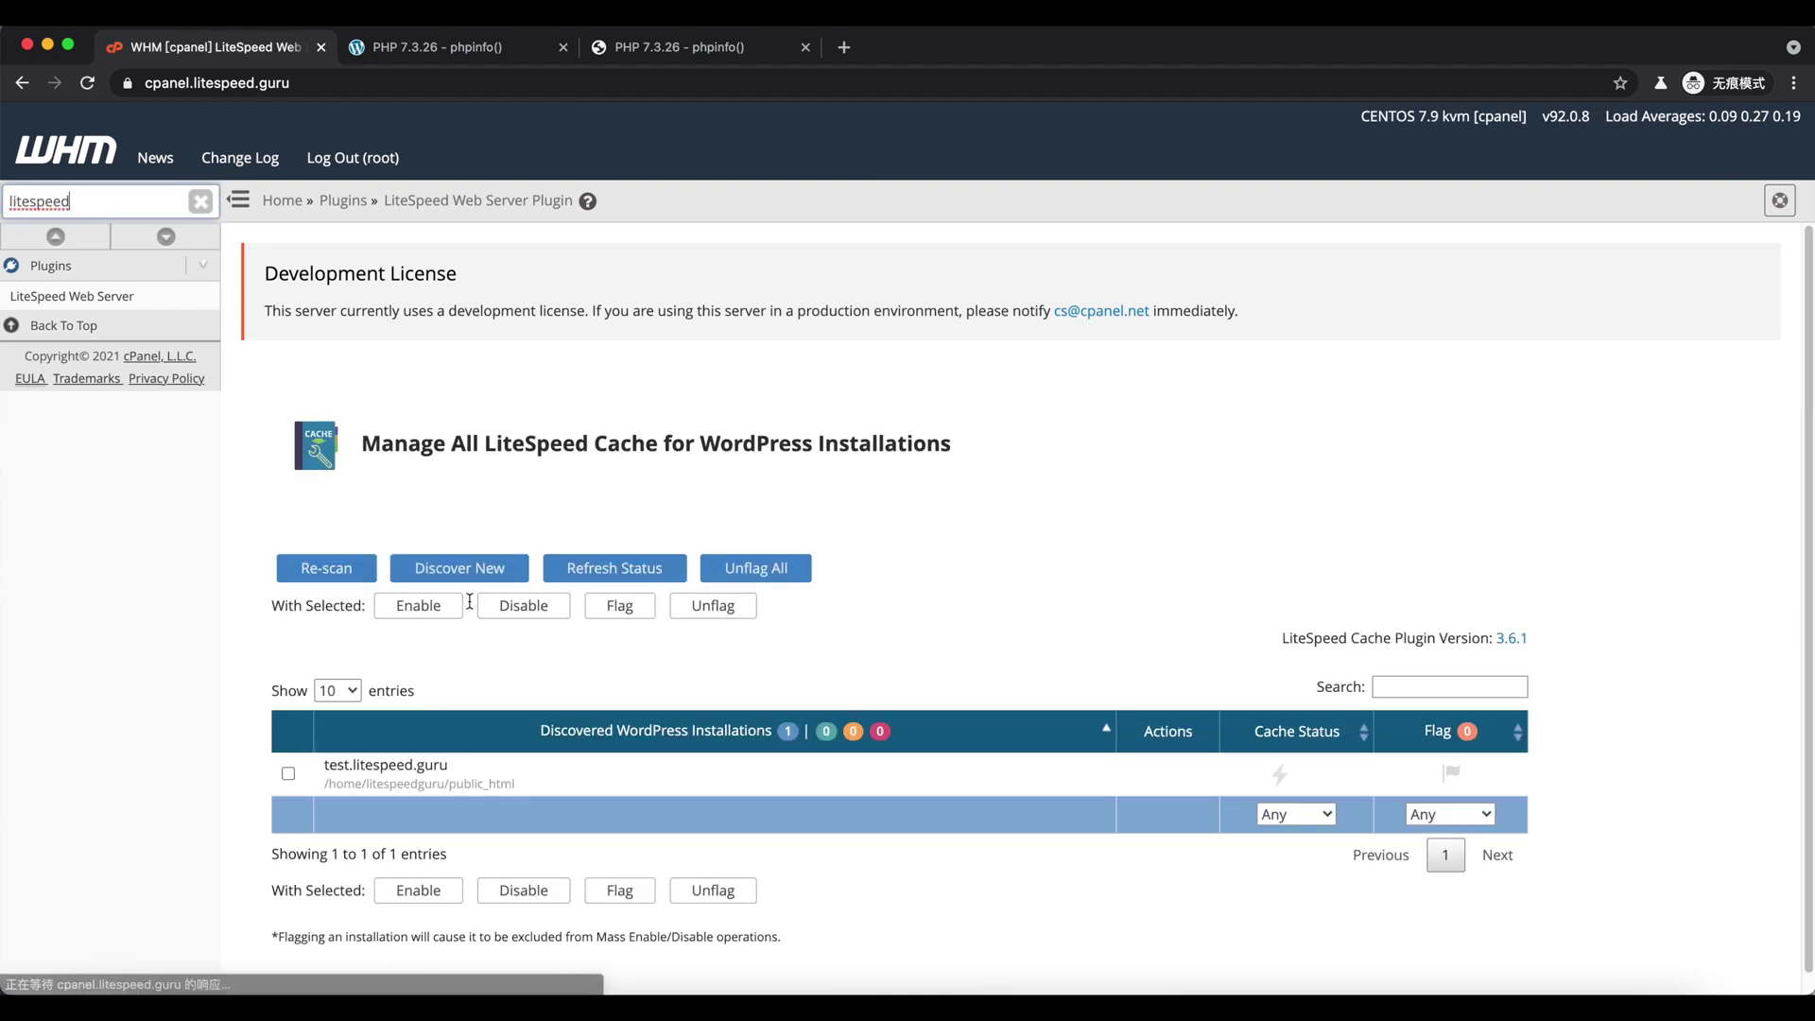
{"action": "scroll", "coordinate": [529, 705], "scroll_direction": "down", "scroll_amount": 1}
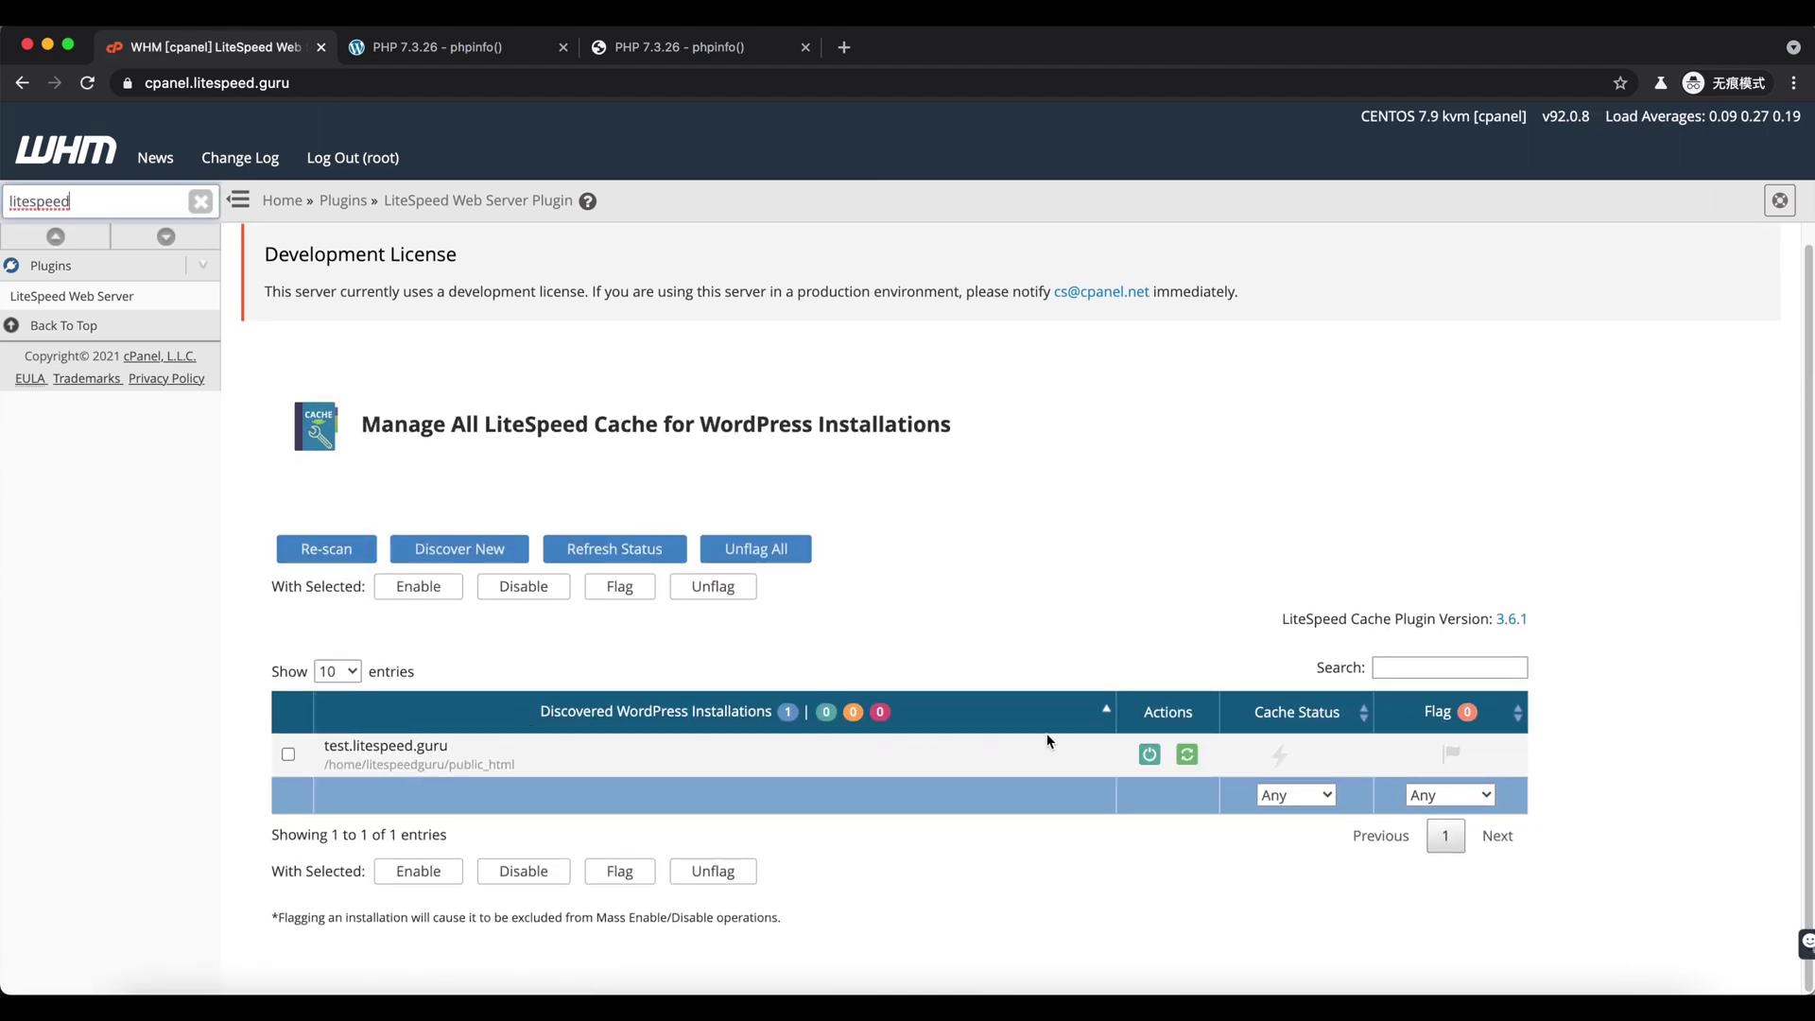
{"action": "left_click", "coordinate": [1150, 755]}
- In the second phpinfo tab, replace phpinfo.php with wp-admin in the address
{"action": "left_click", "coordinate": [501, 47]}
{"action": "left_click", "coordinate": [451, 84]}
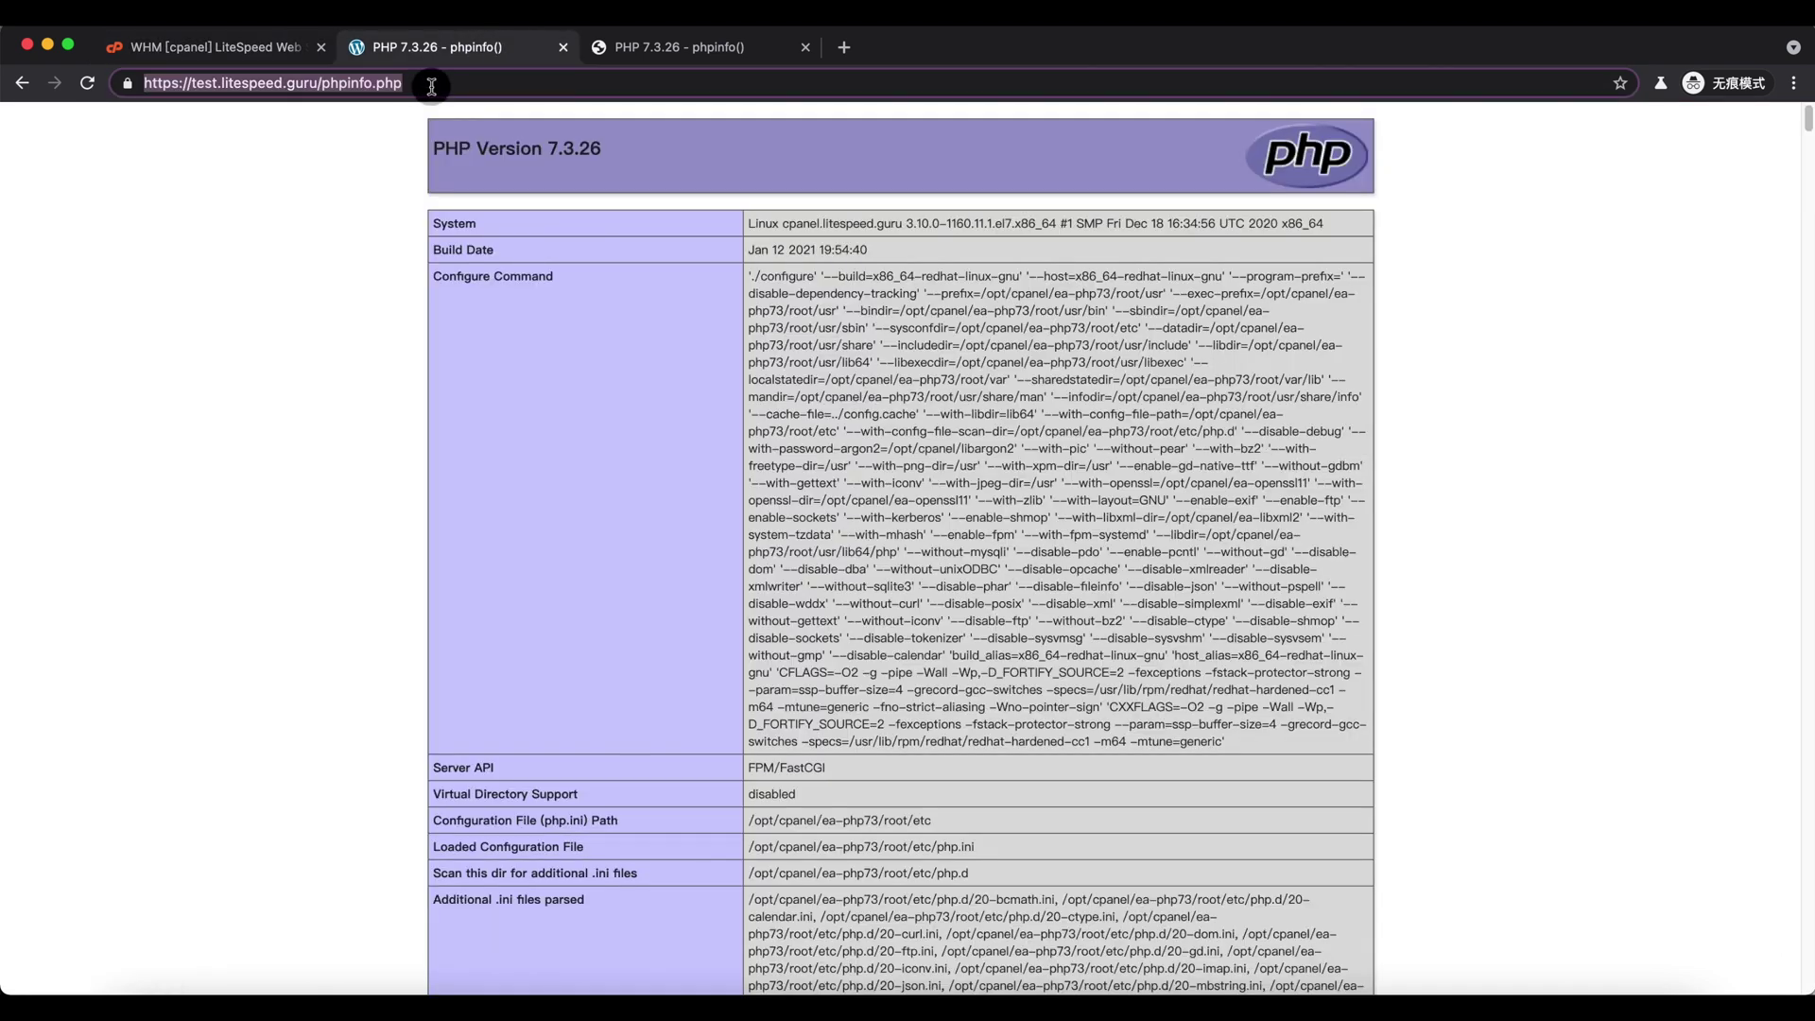
{"action": "left_click", "coordinate": [451, 85]}
{"action": "left_click_drag", "start_coordinate": [324, 88], "coordinate": [640, 85]}
{"action": "type", "text": "wp-admin"}
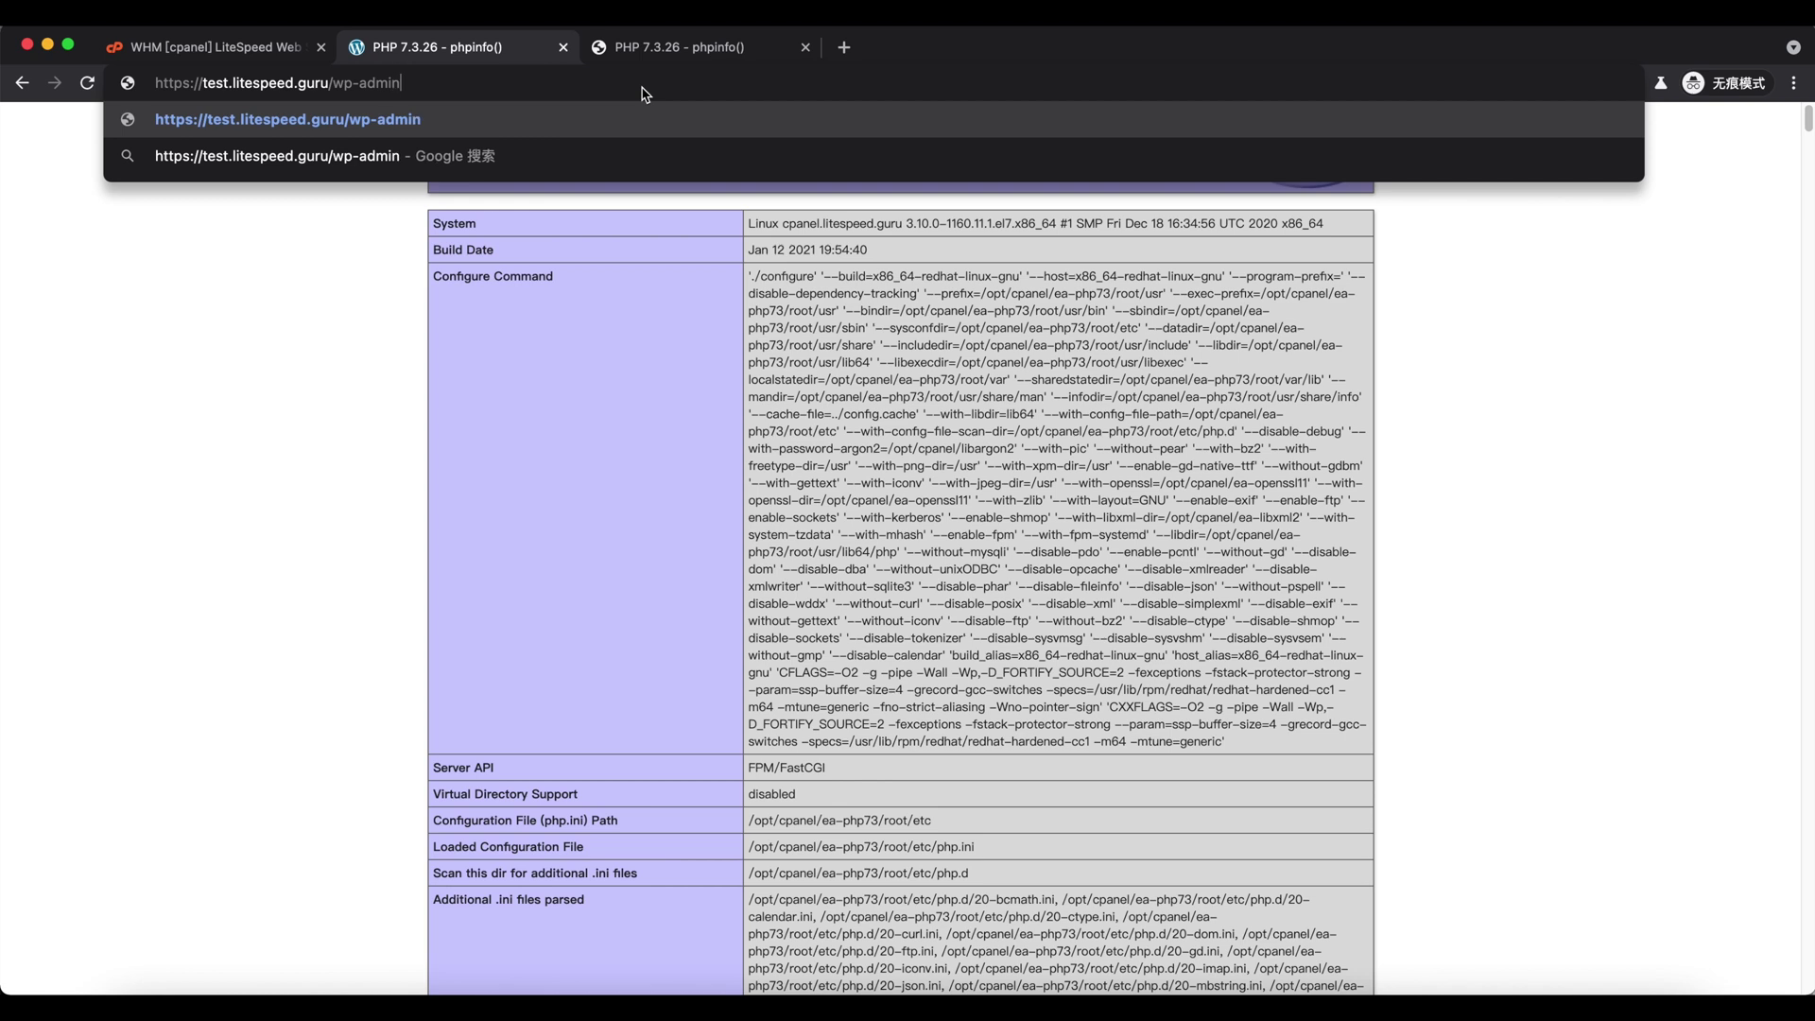
{"action": "key", "text": "Return"}
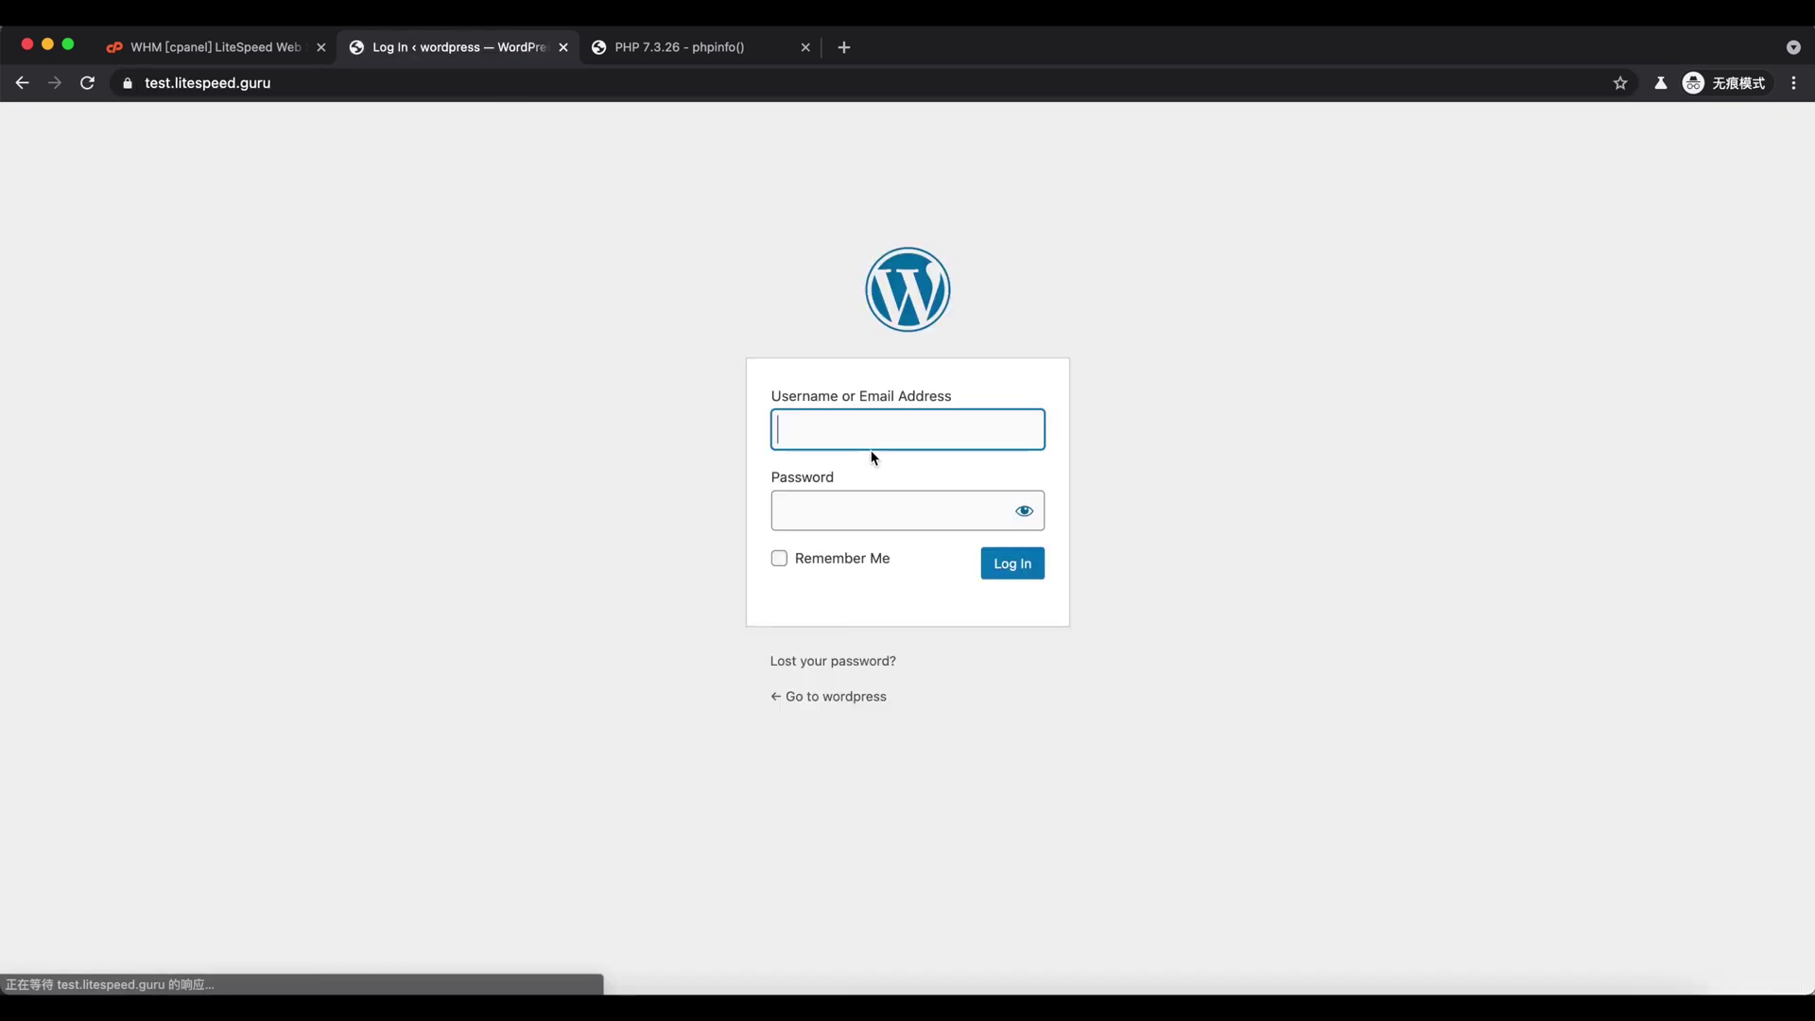
- Log in to WordPress admin with the admin username and password, then view Plugins
{"action": "type", "text": "litespeed"}
{"action": "key", "text": "Tab"}
{"action": "type", "text": "*****"}
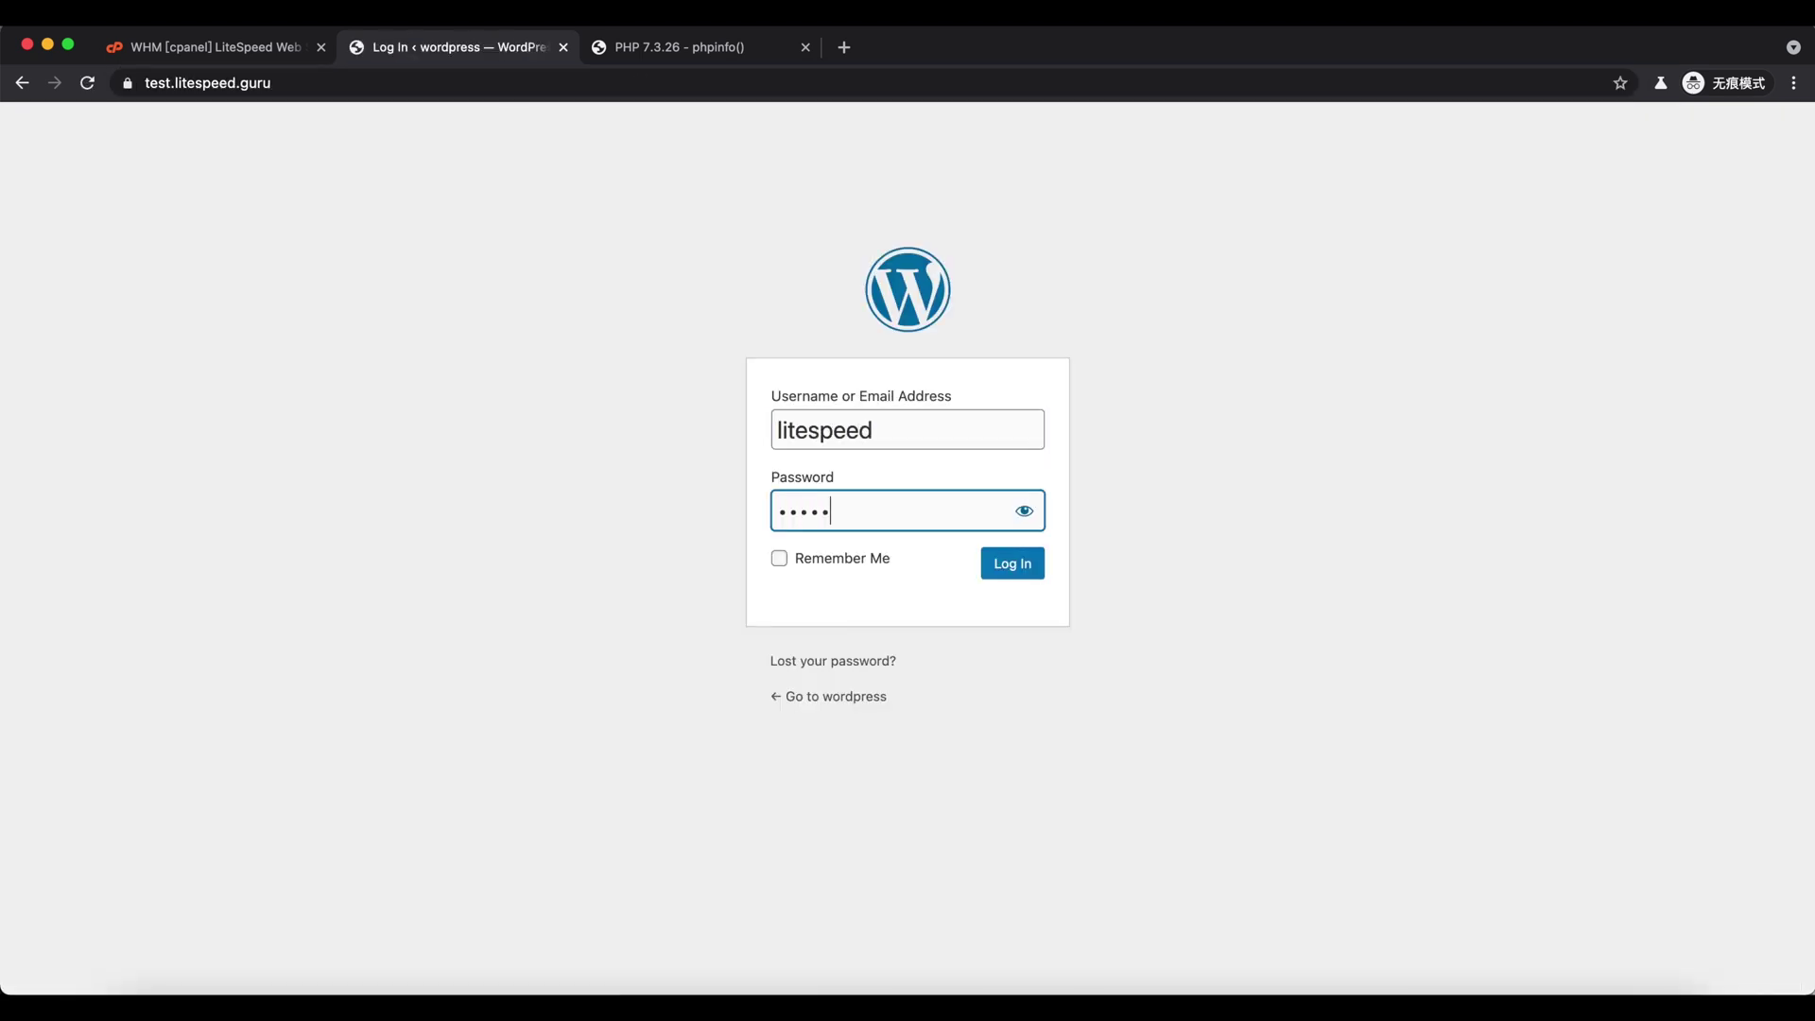
{"action": "key", "text": "Return"}
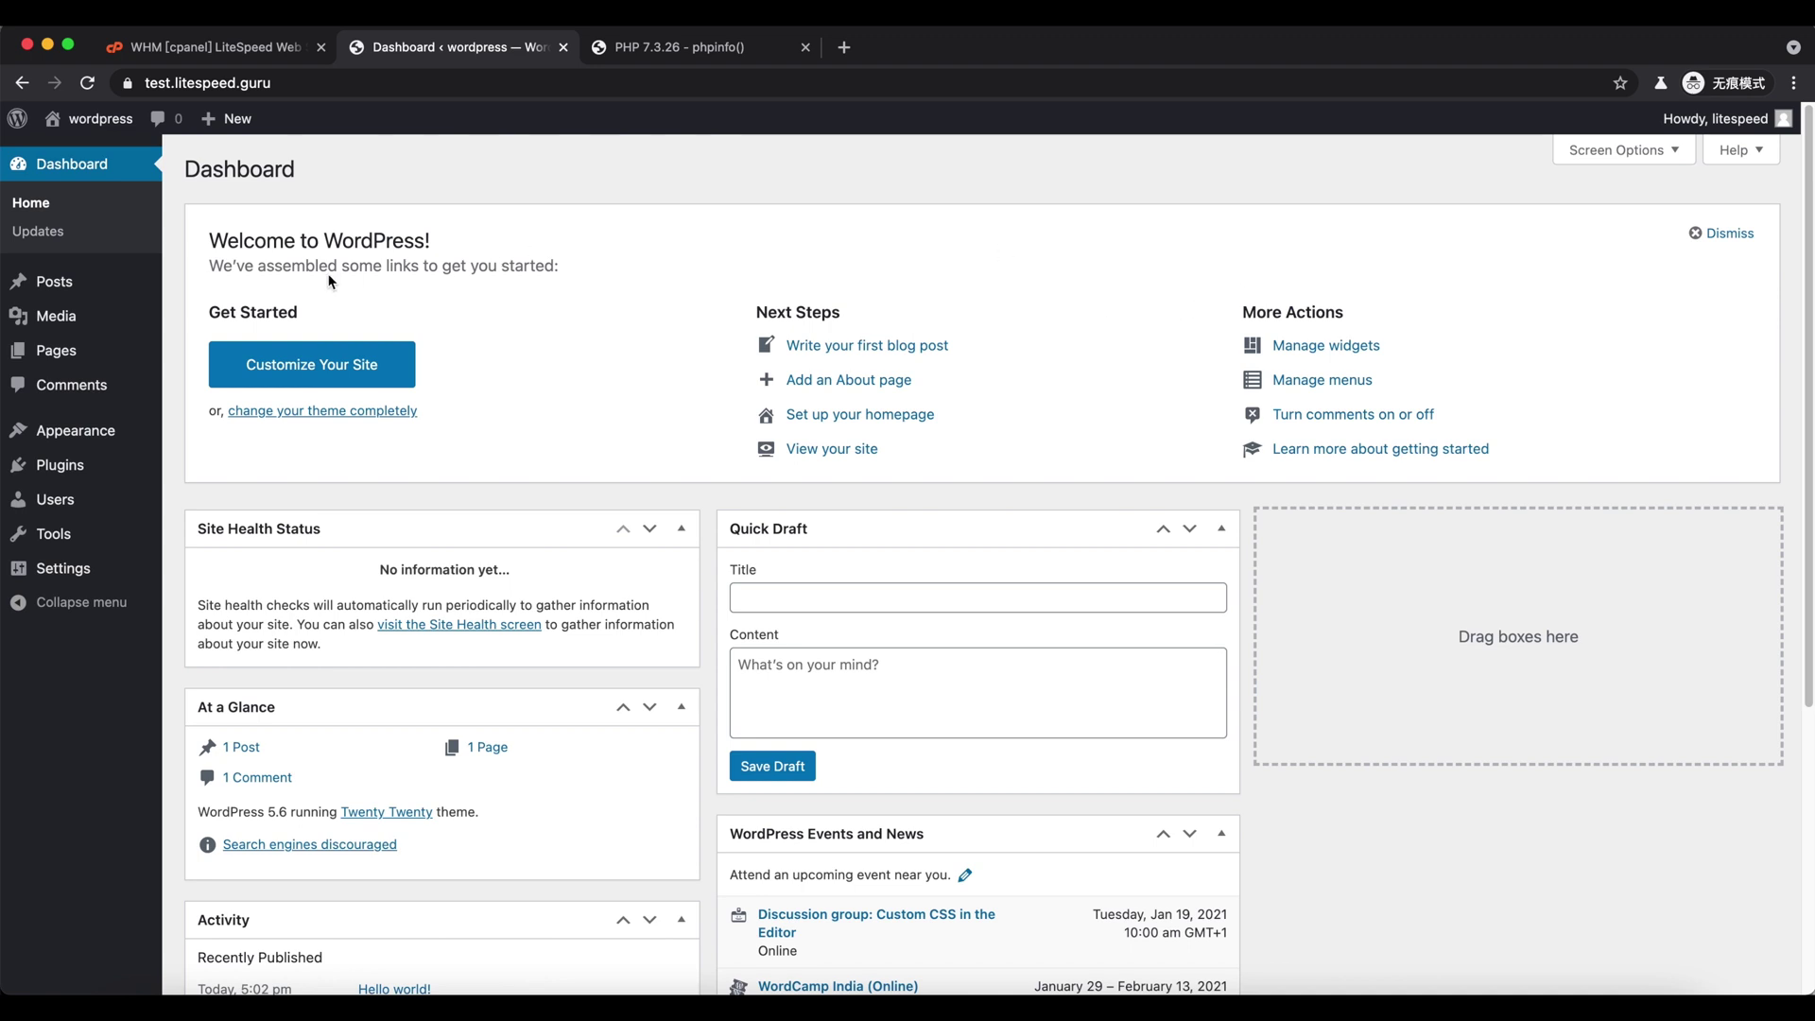
{"action": "left_click", "coordinate": [71, 469]}
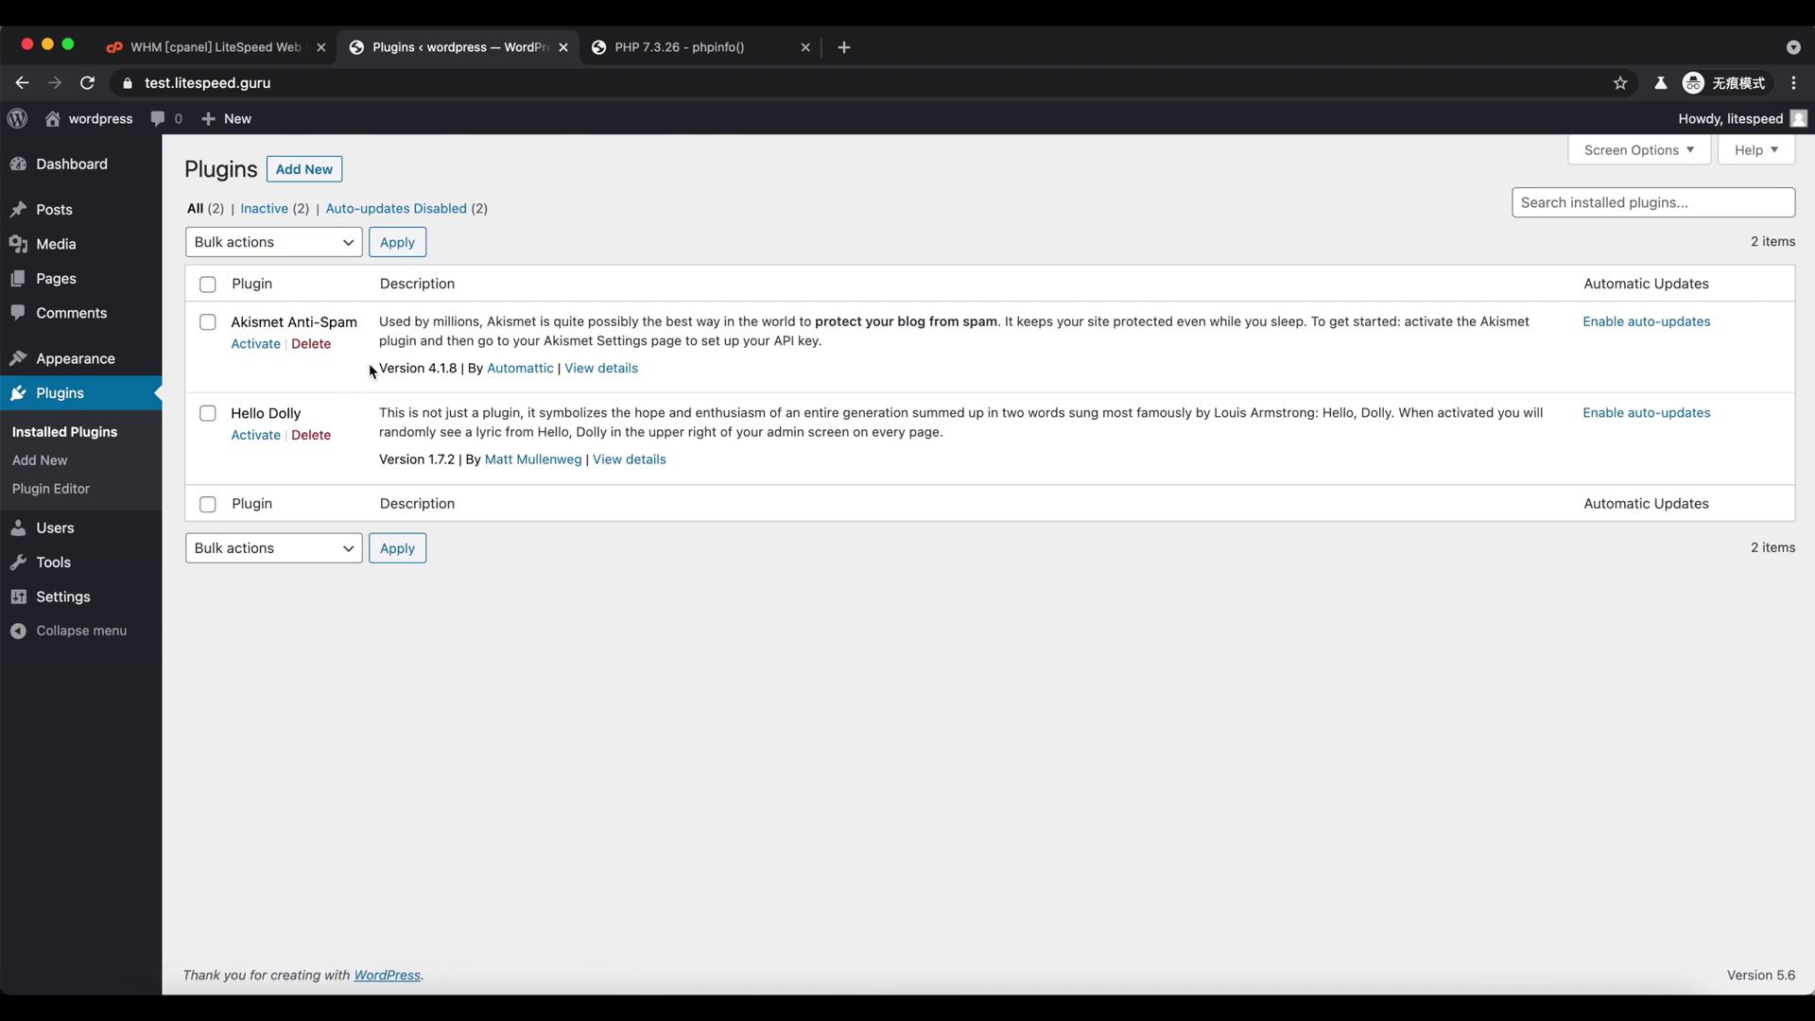
- Enable LSCache for test.litespeed.guru in WHM, check the LSCWP Enabled message, and return to WordPress
{"action": "left_click", "coordinate": [241, 47]}
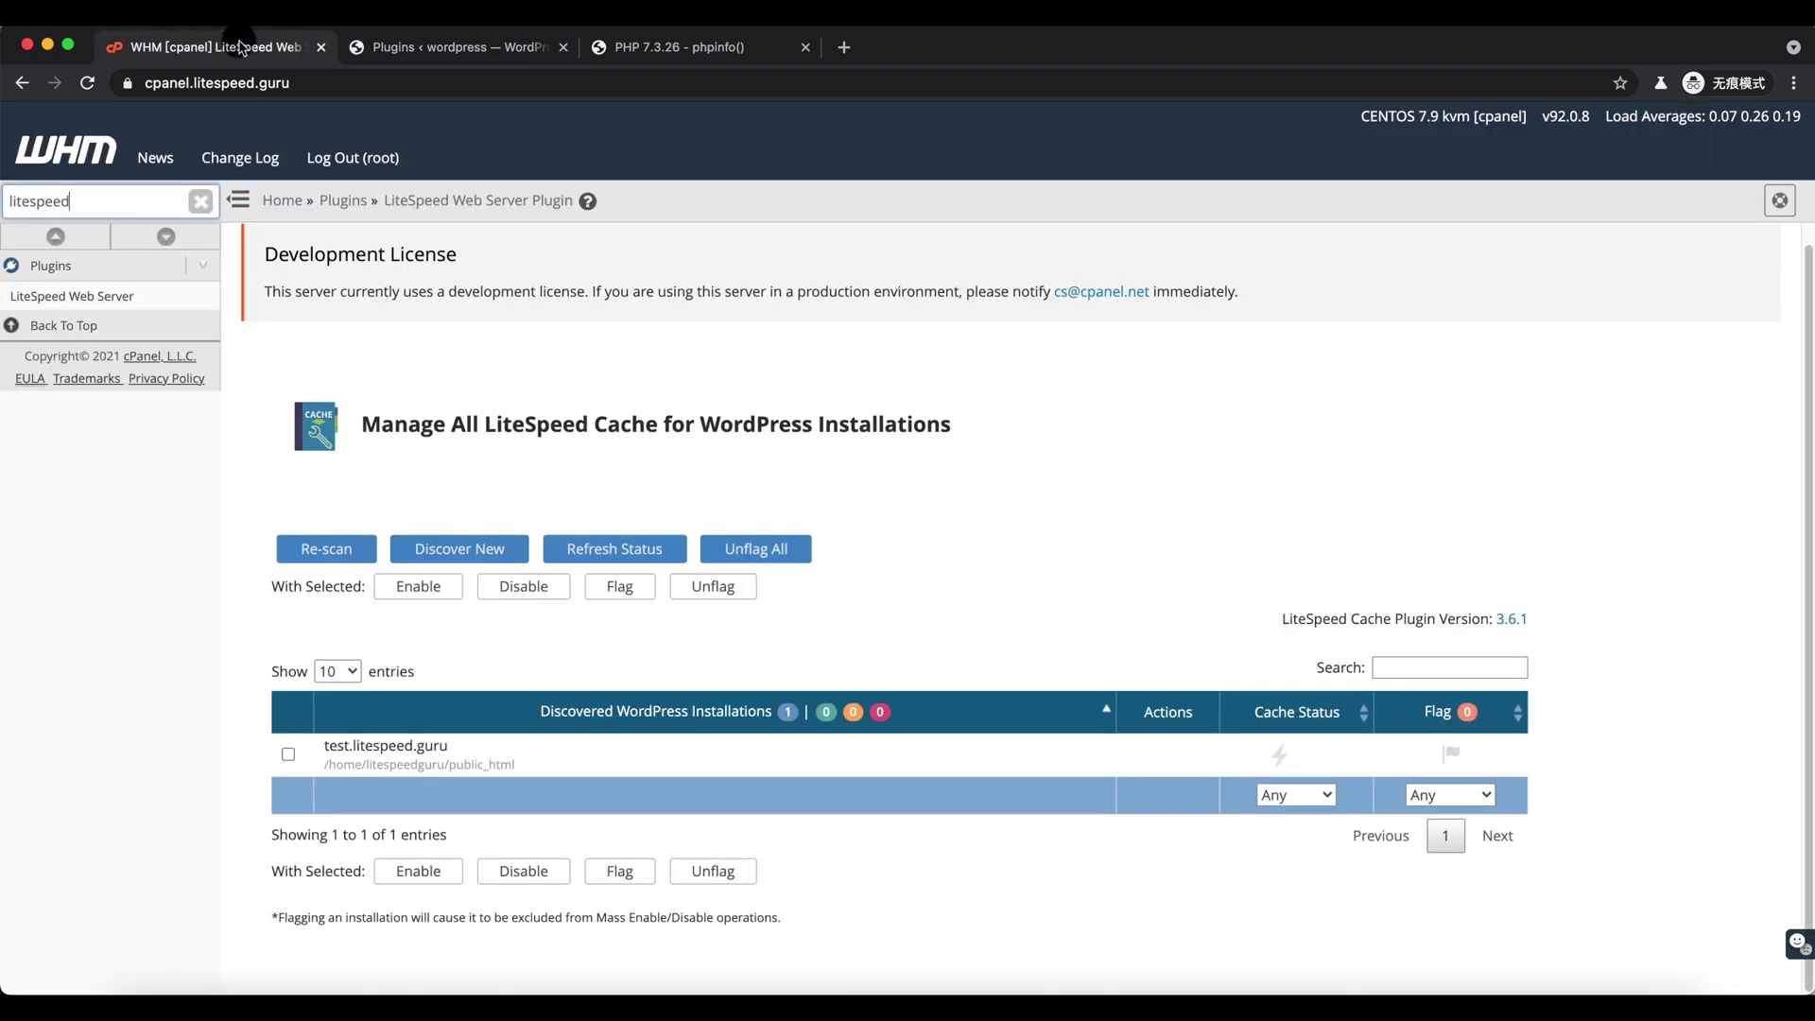
{"action": "left_click", "coordinate": [1149, 756]}
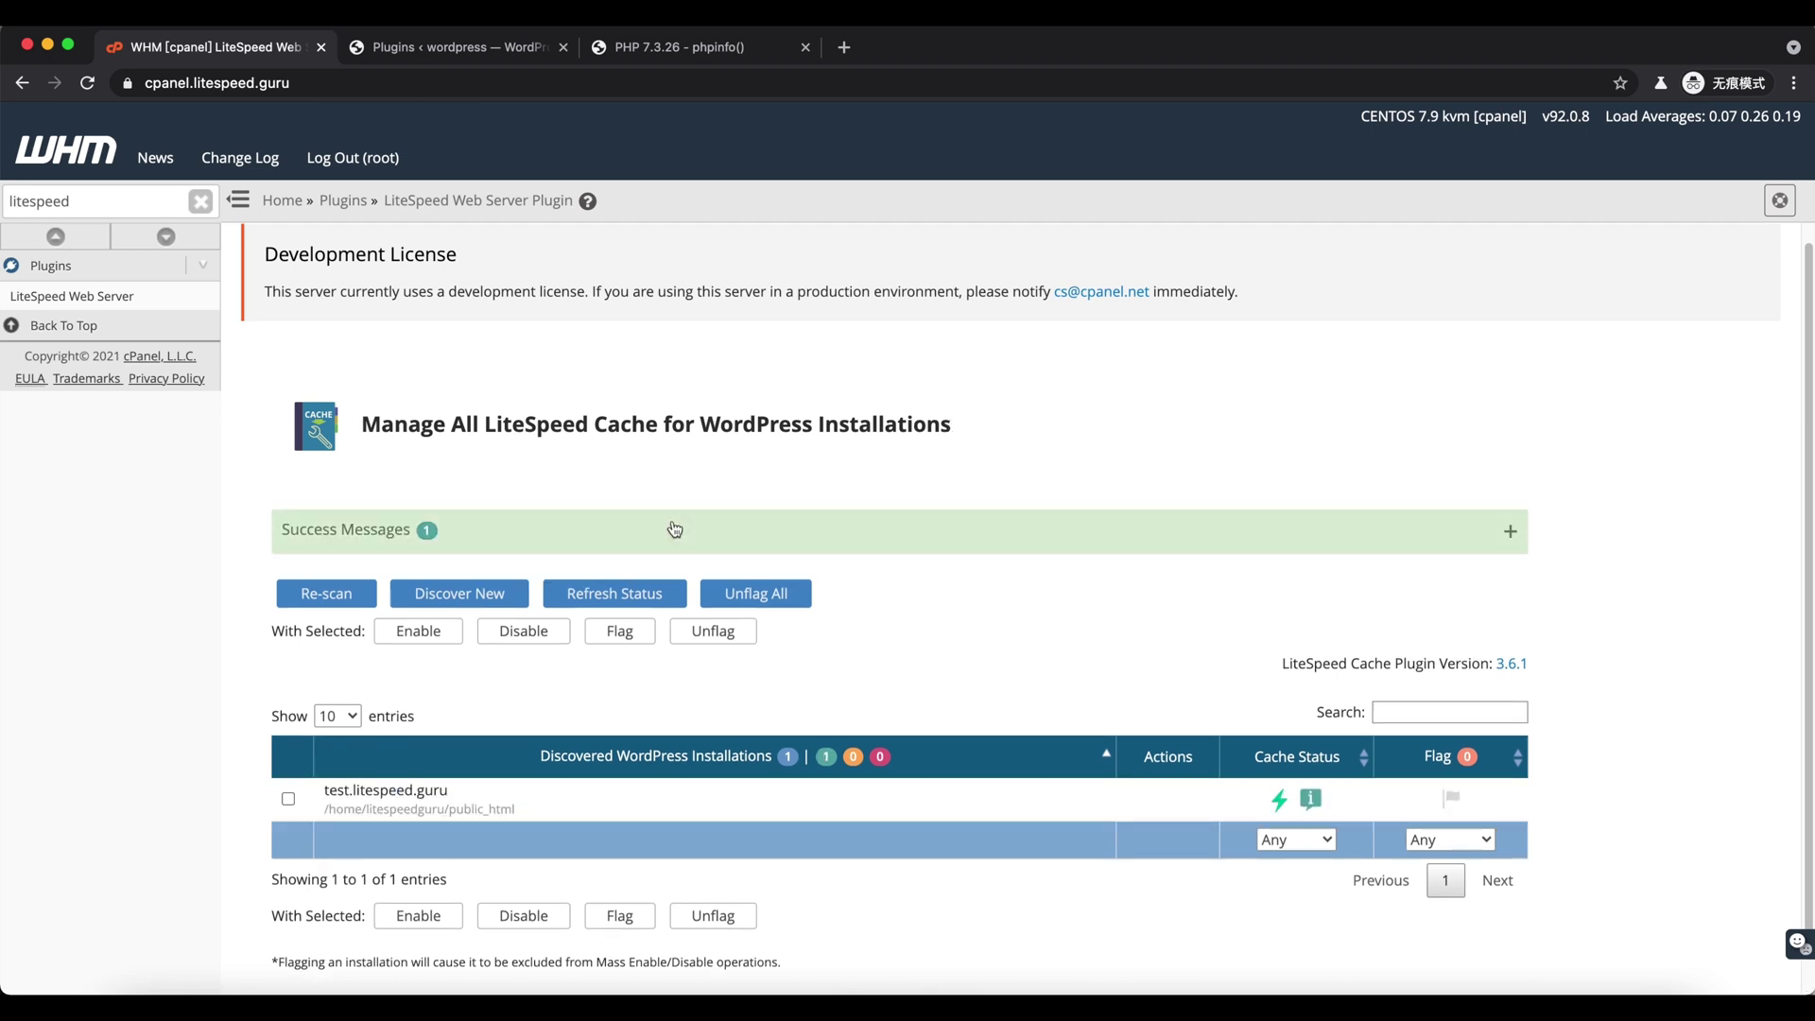
{"action": "left_click", "coordinate": [673, 526]}
{"action": "left_click_drag", "start_coordinate": [428, 573], "coordinate": [653, 574]}
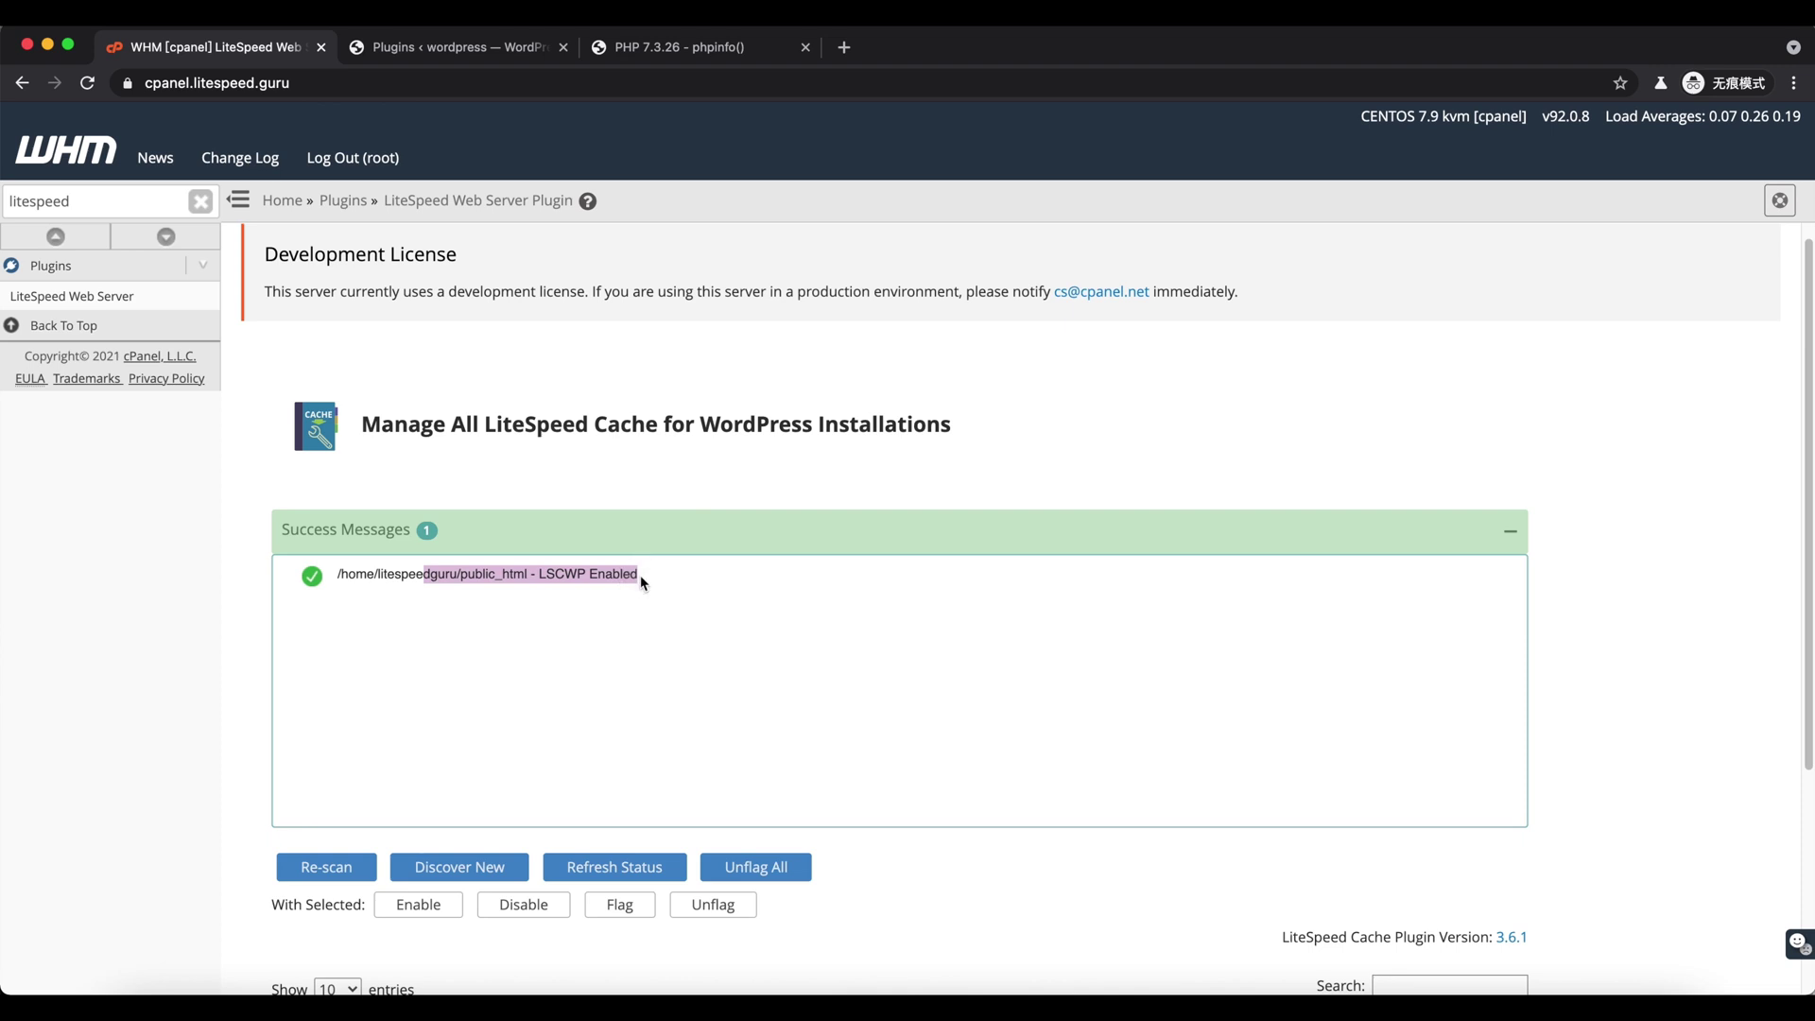
{"action": "left_click", "coordinate": [502, 104]}
{"action": "left_click", "coordinate": [474, 52]}
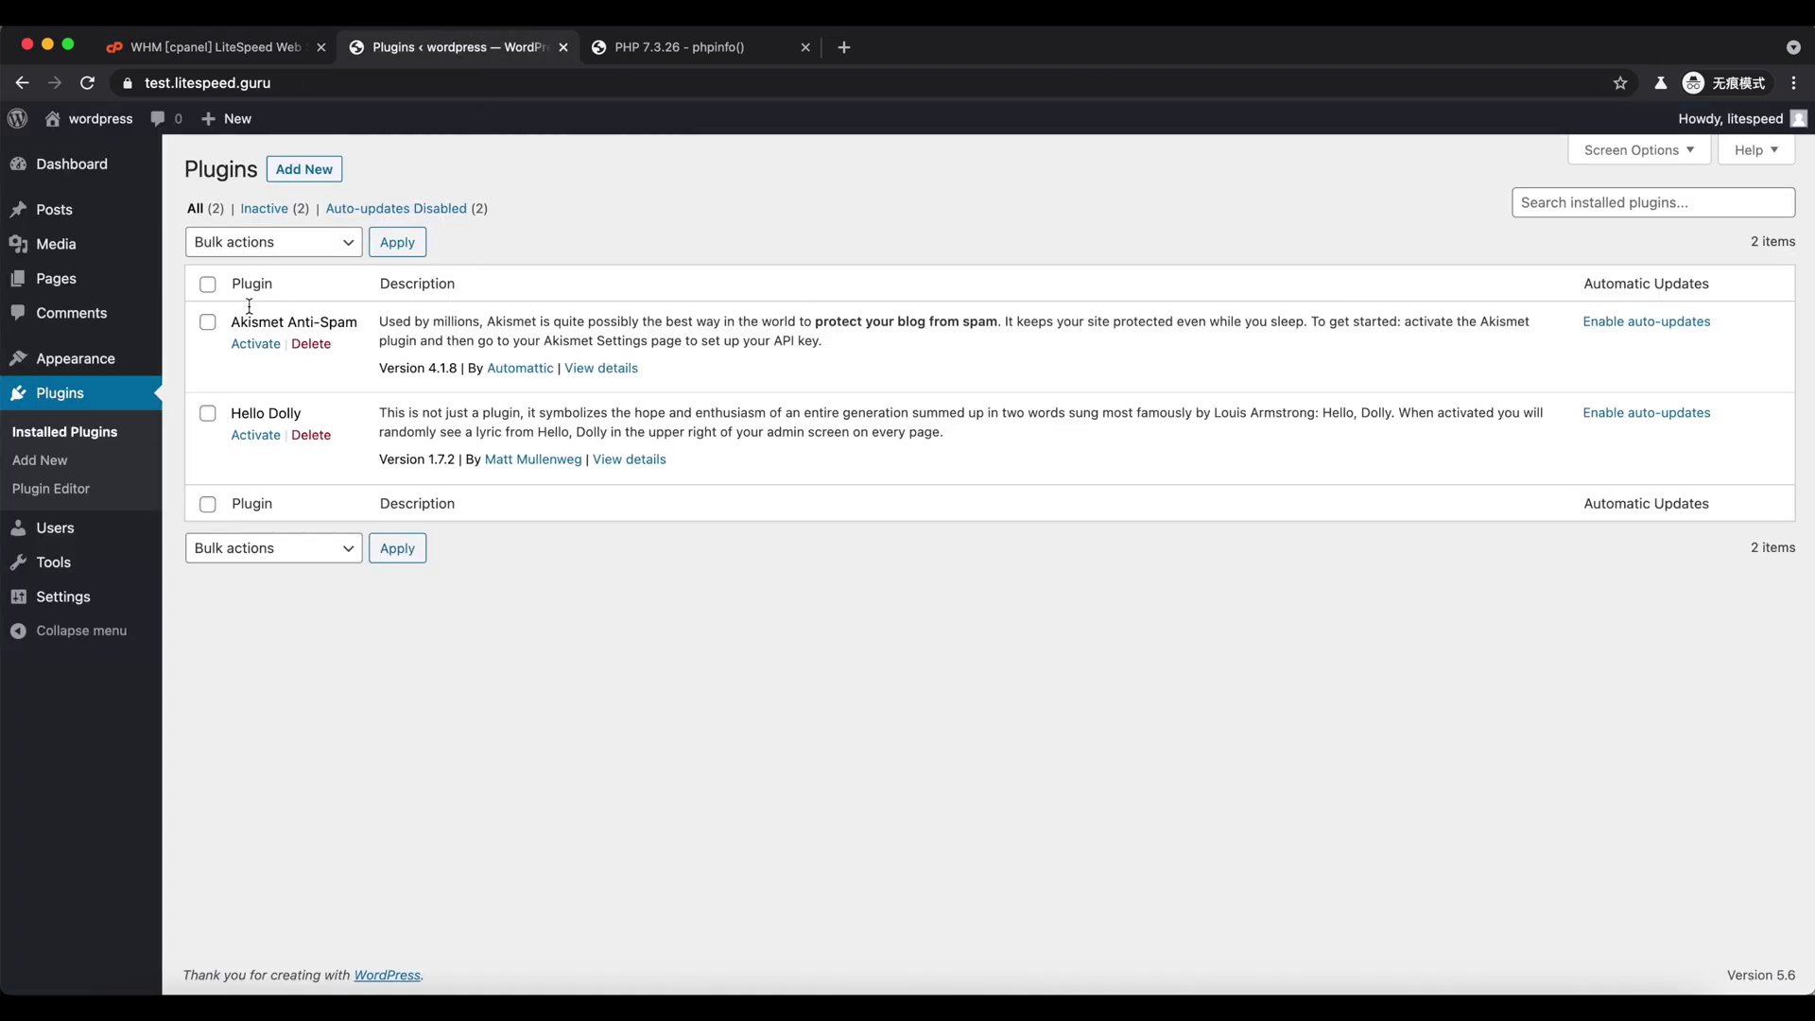
- Reload the Plugins list to confirm LiteSpeed Cache now appears
{"action": "left_click", "coordinate": [119, 437]}
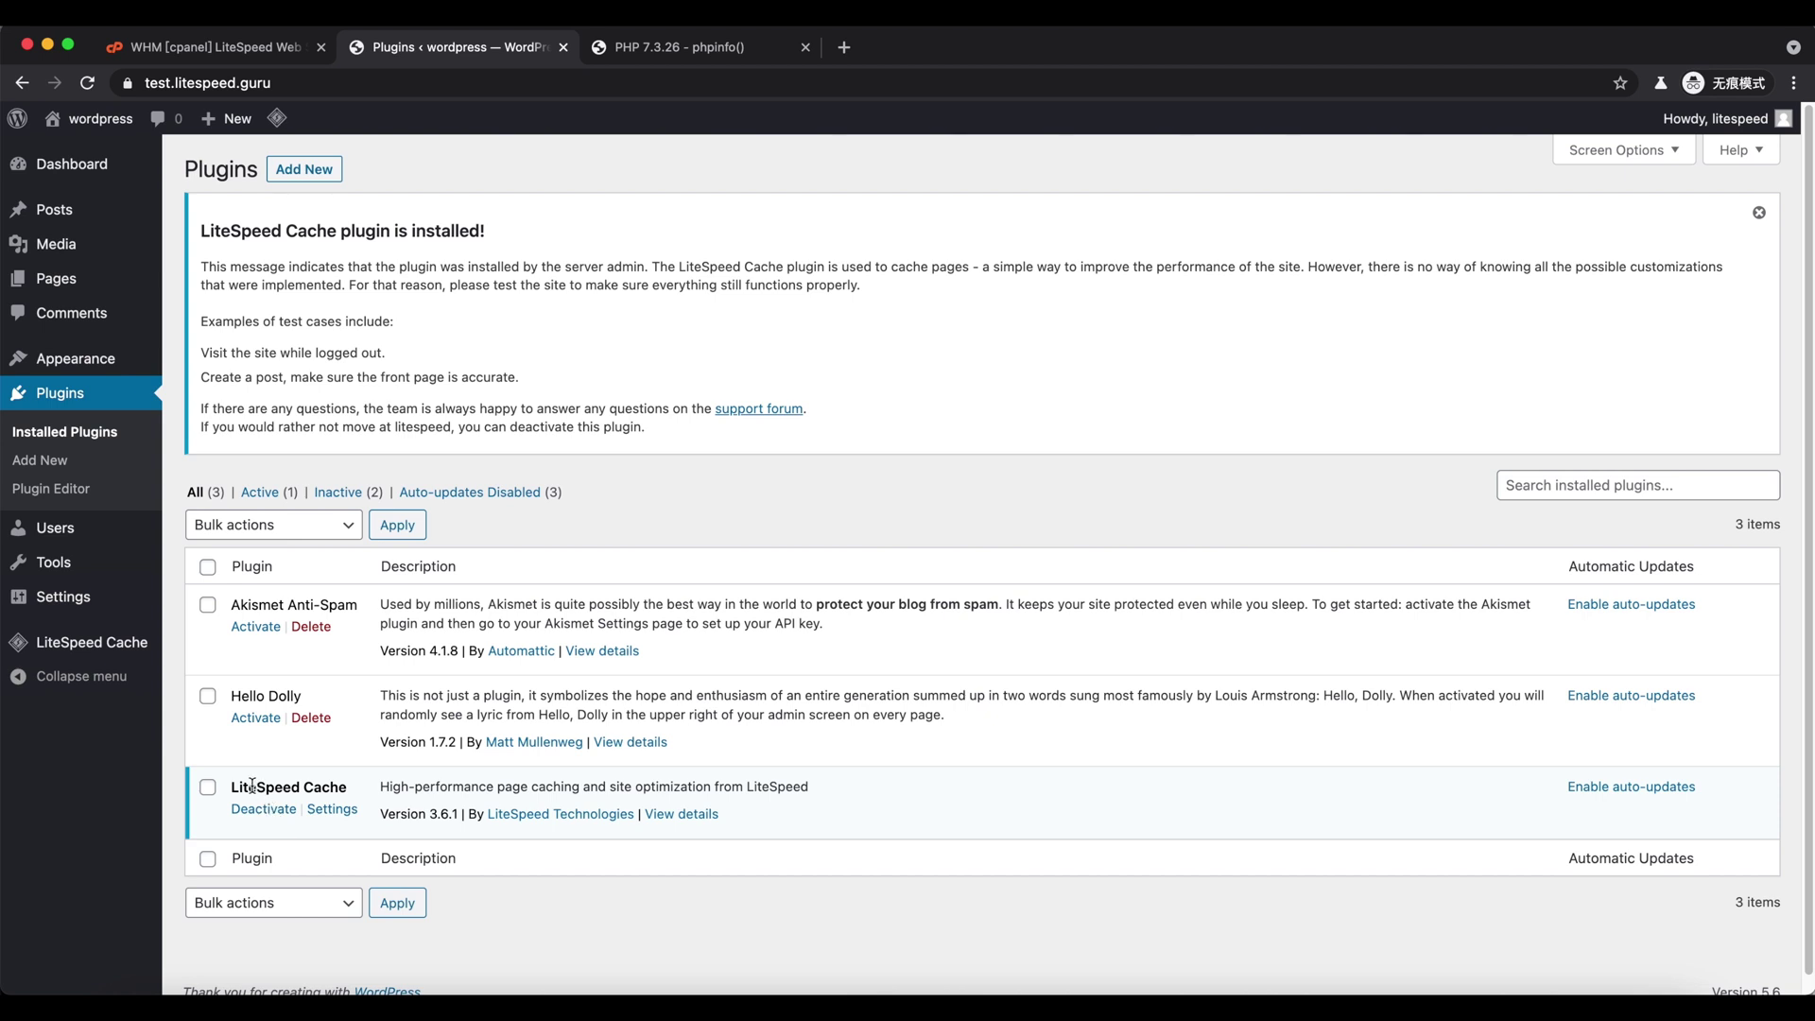
{"action": "left_click_drag", "start_coordinate": [252, 786], "coordinate": [336, 784]}
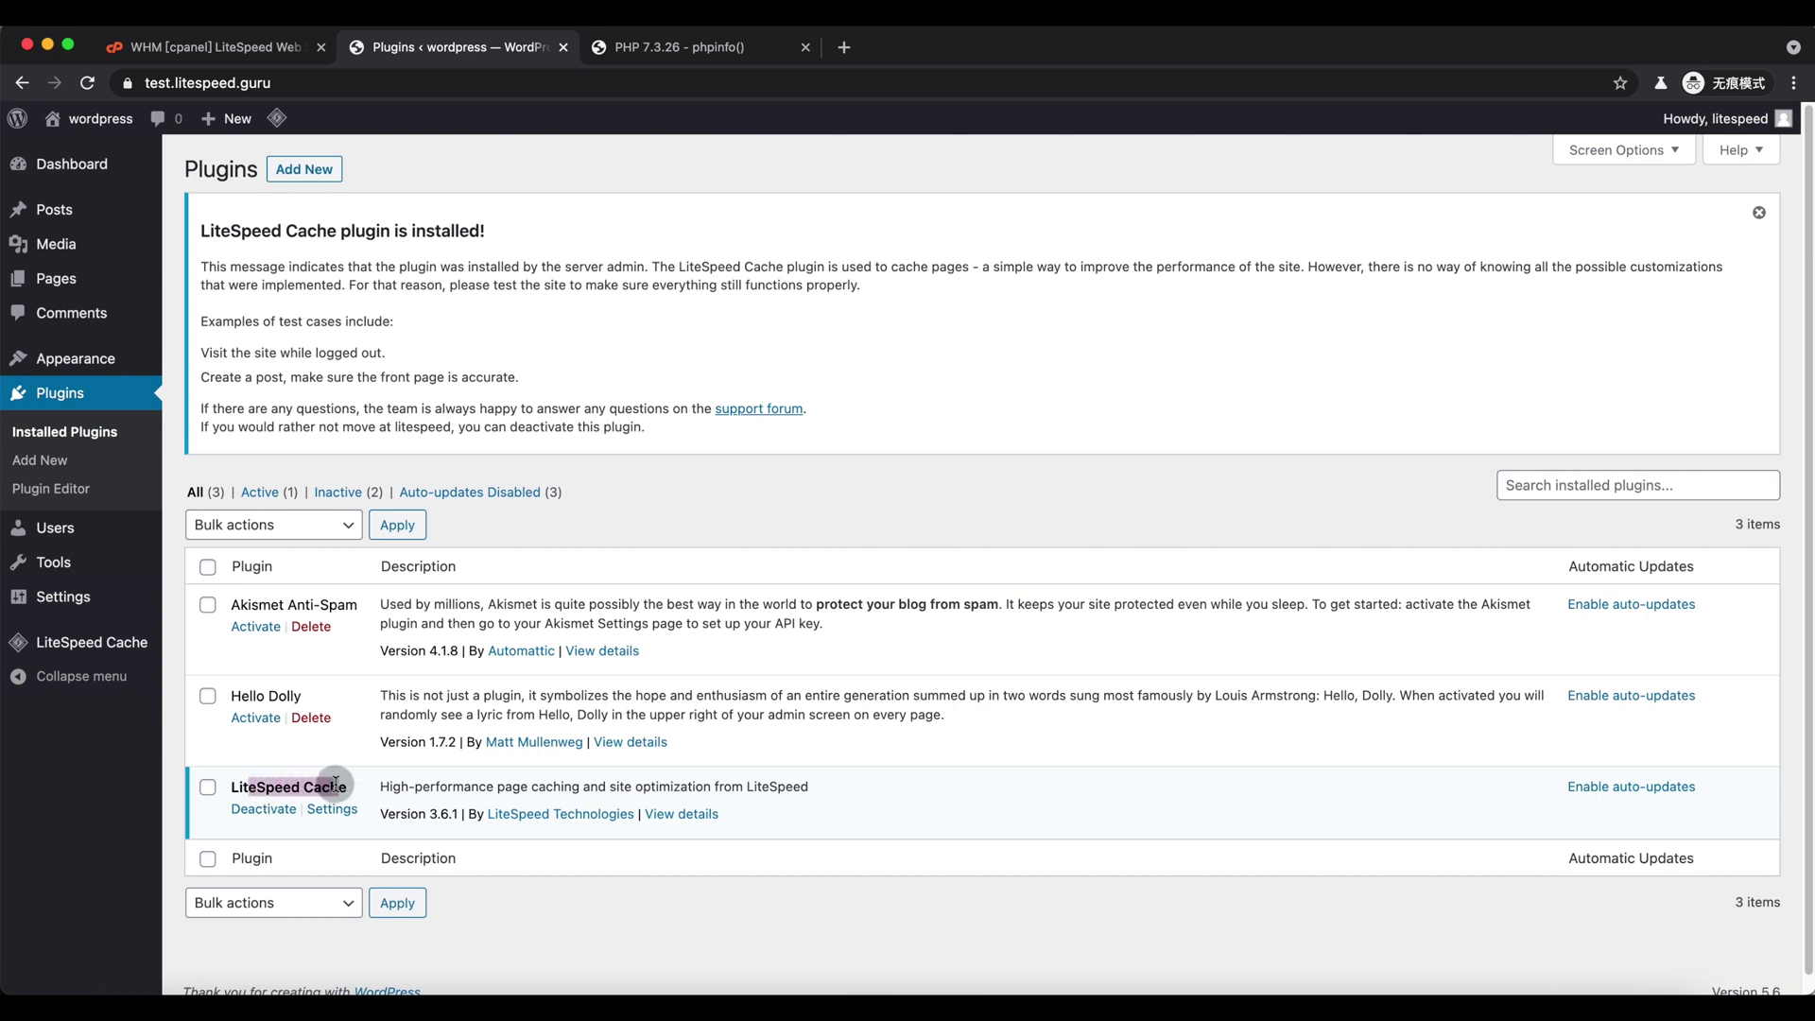
{"action": "left_click", "coordinate": [321, 787]}
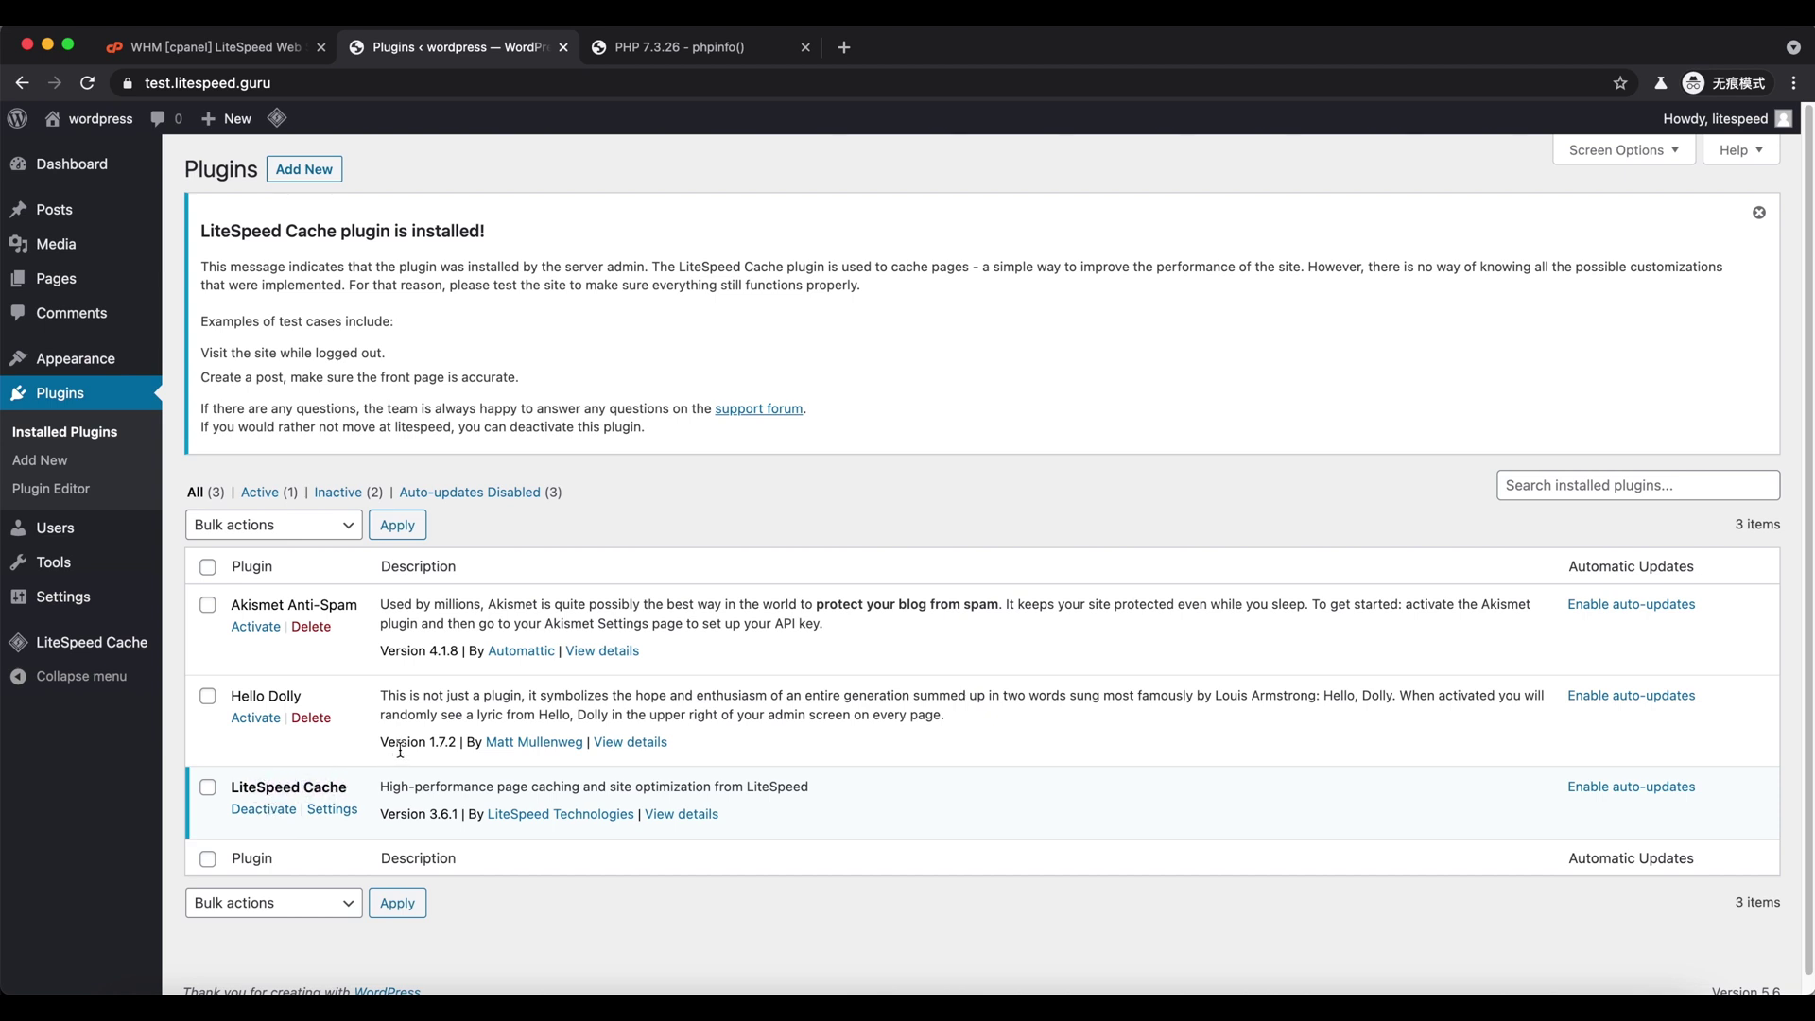
- Save the LiteSpeed Cache caching settings and visit the site's front page
{"action": "mouse_move", "coordinate": [142, 652]}
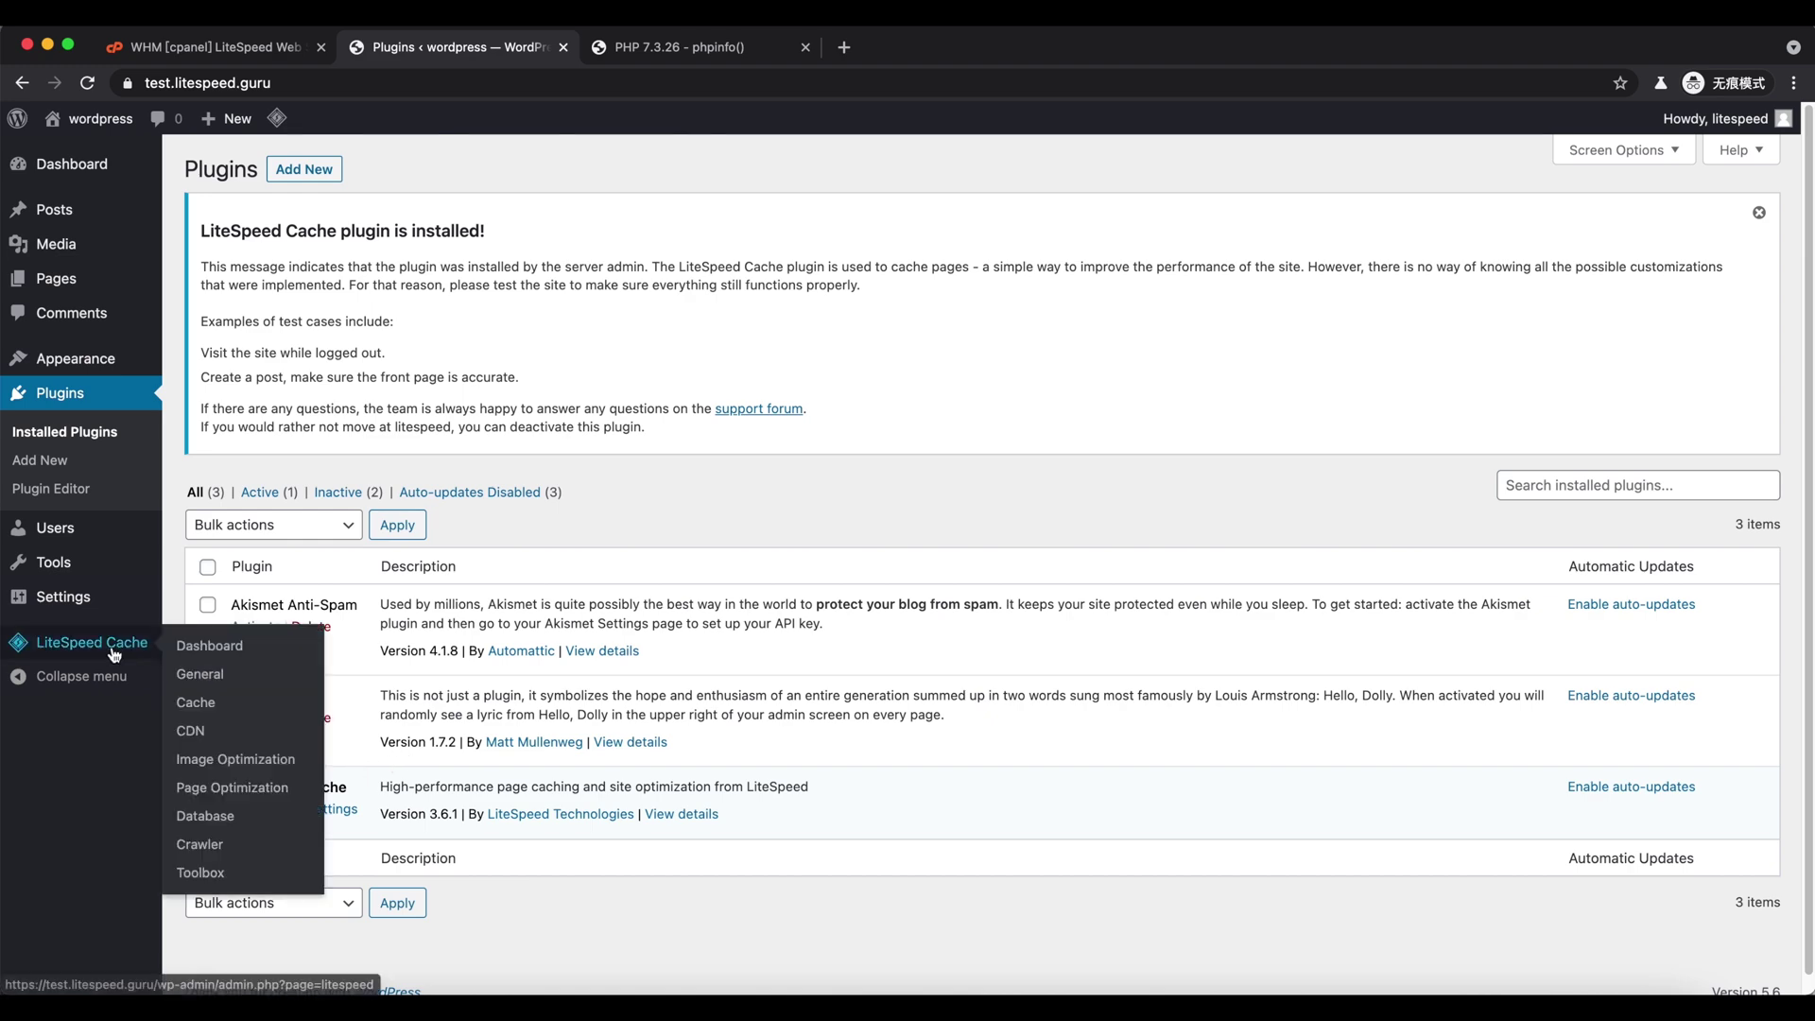
{"action": "left_click", "coordinate": [208, 703]}
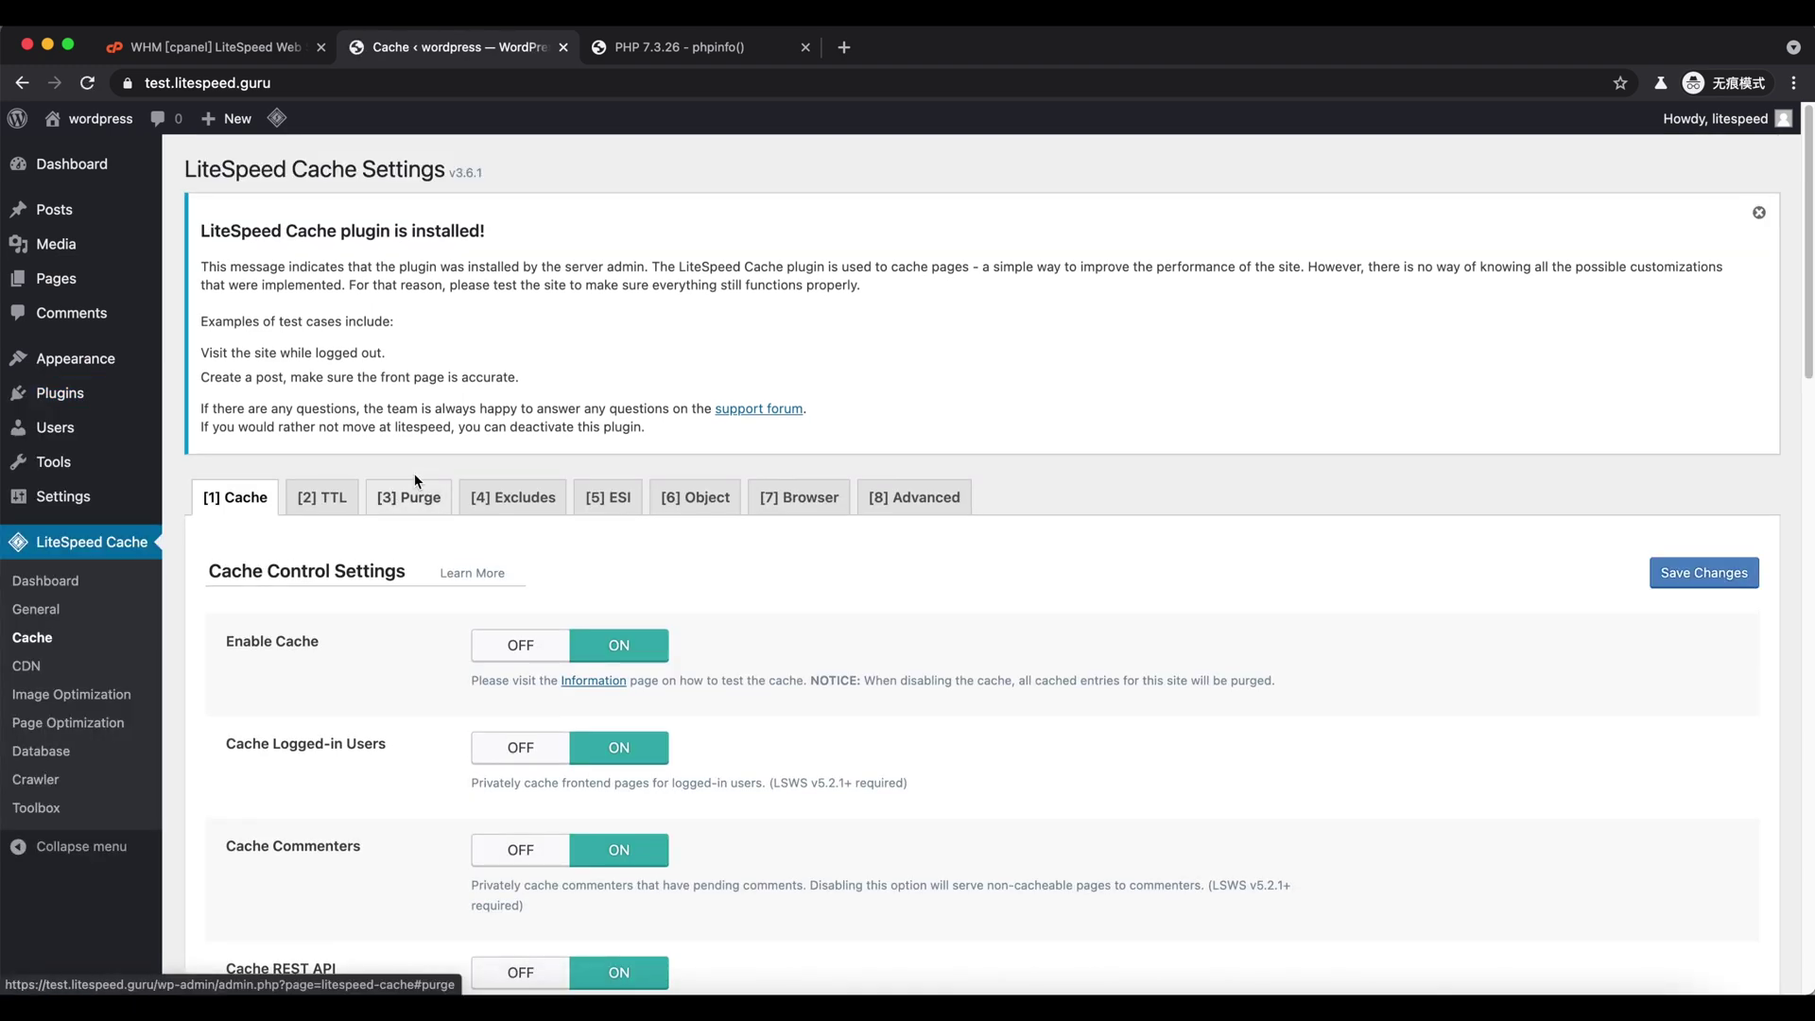
{"action": "scroll", "coordinate": [350, 694], "scroll_direction": "down", "scroll_amount": 4}
{"action": "scroll", "coordinate": [350, 696], "scroll_direction": "down", "scroll_amount": 7}
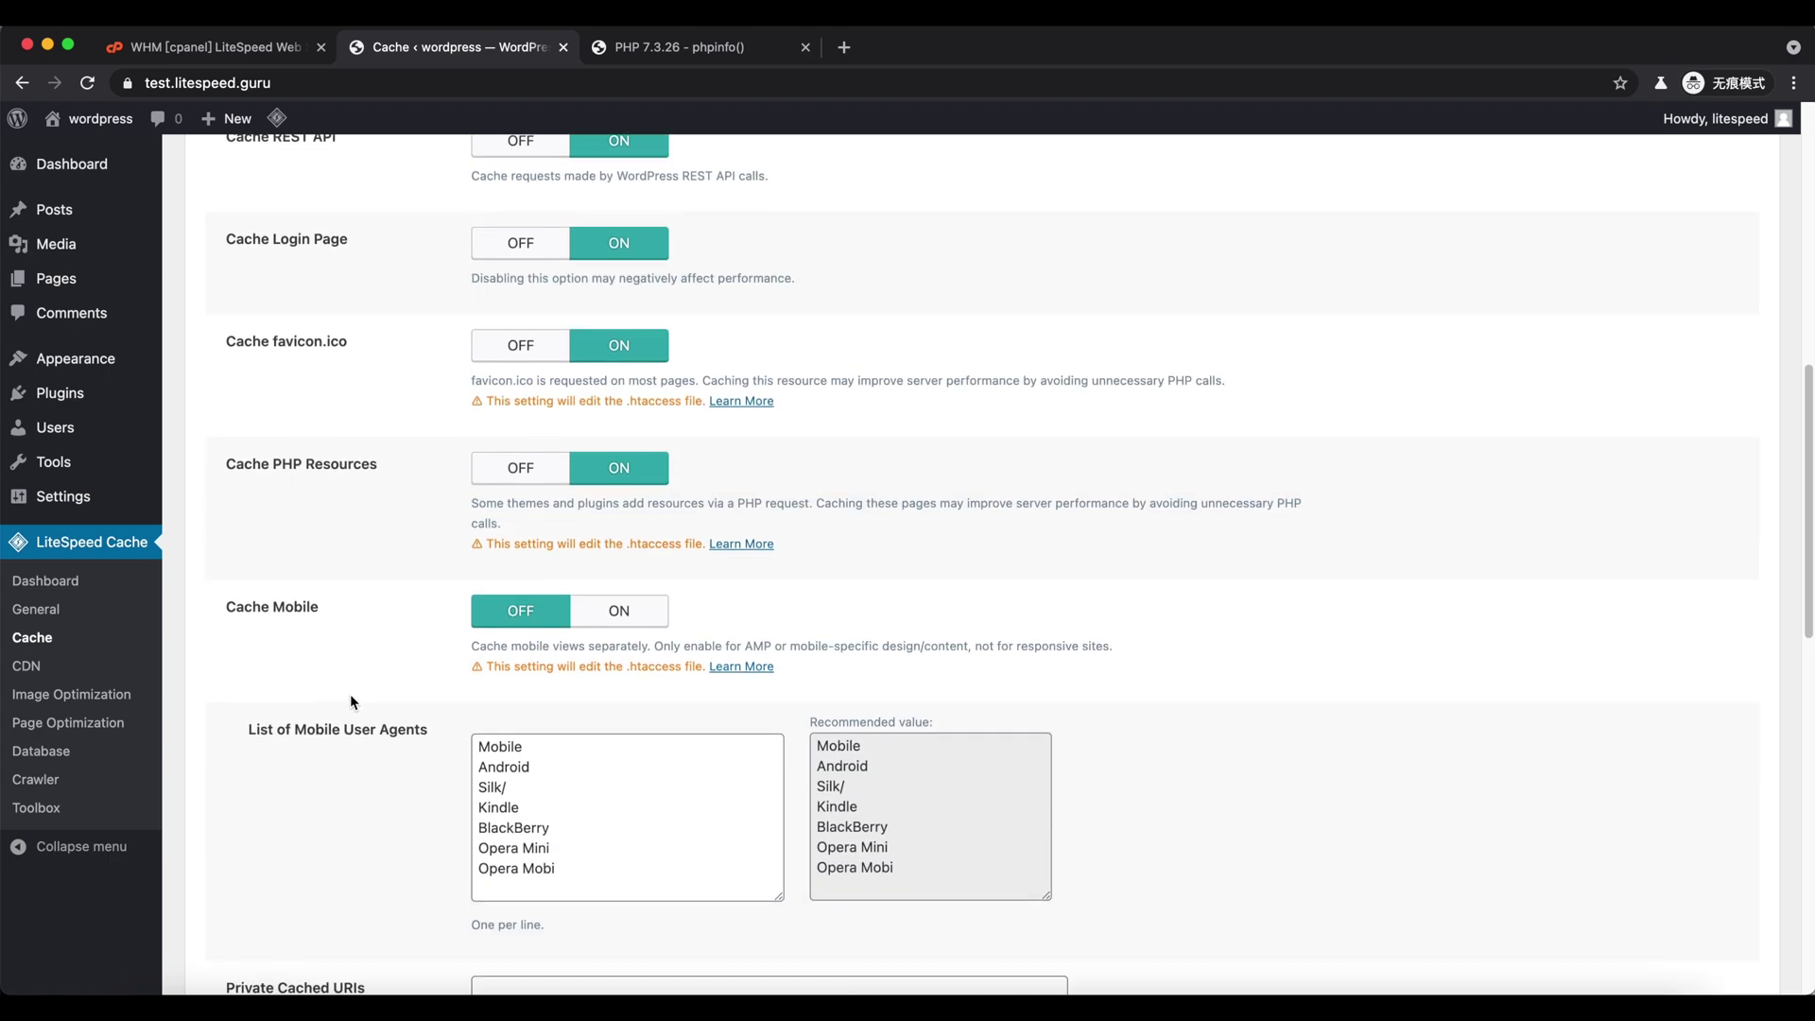
{"action": "scroll", "coordinate": [285, 593], "scroll_direction": "up", "scroll_amount": 12}
{"action": "scroll", "coordinate": [376, 571], "scroll_direction": "down", "scroll_amount": 20}
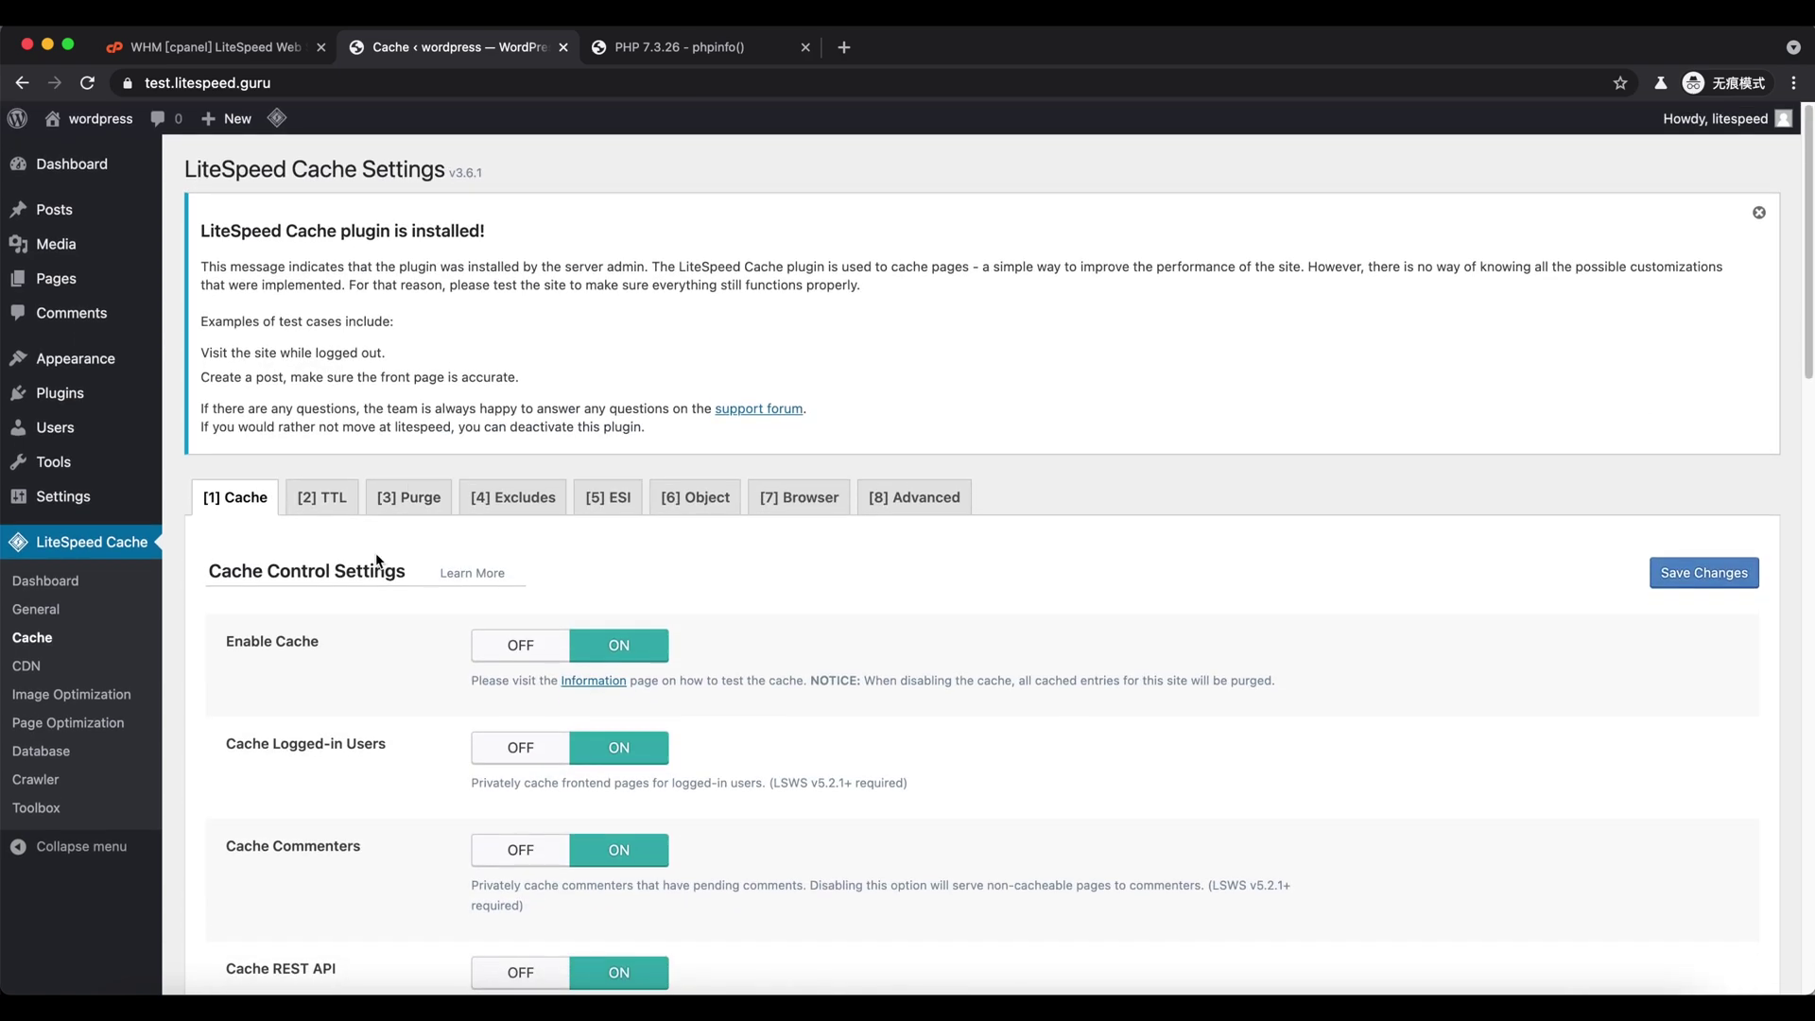
{"action": "left_click", "coordinate": [260, 862]}
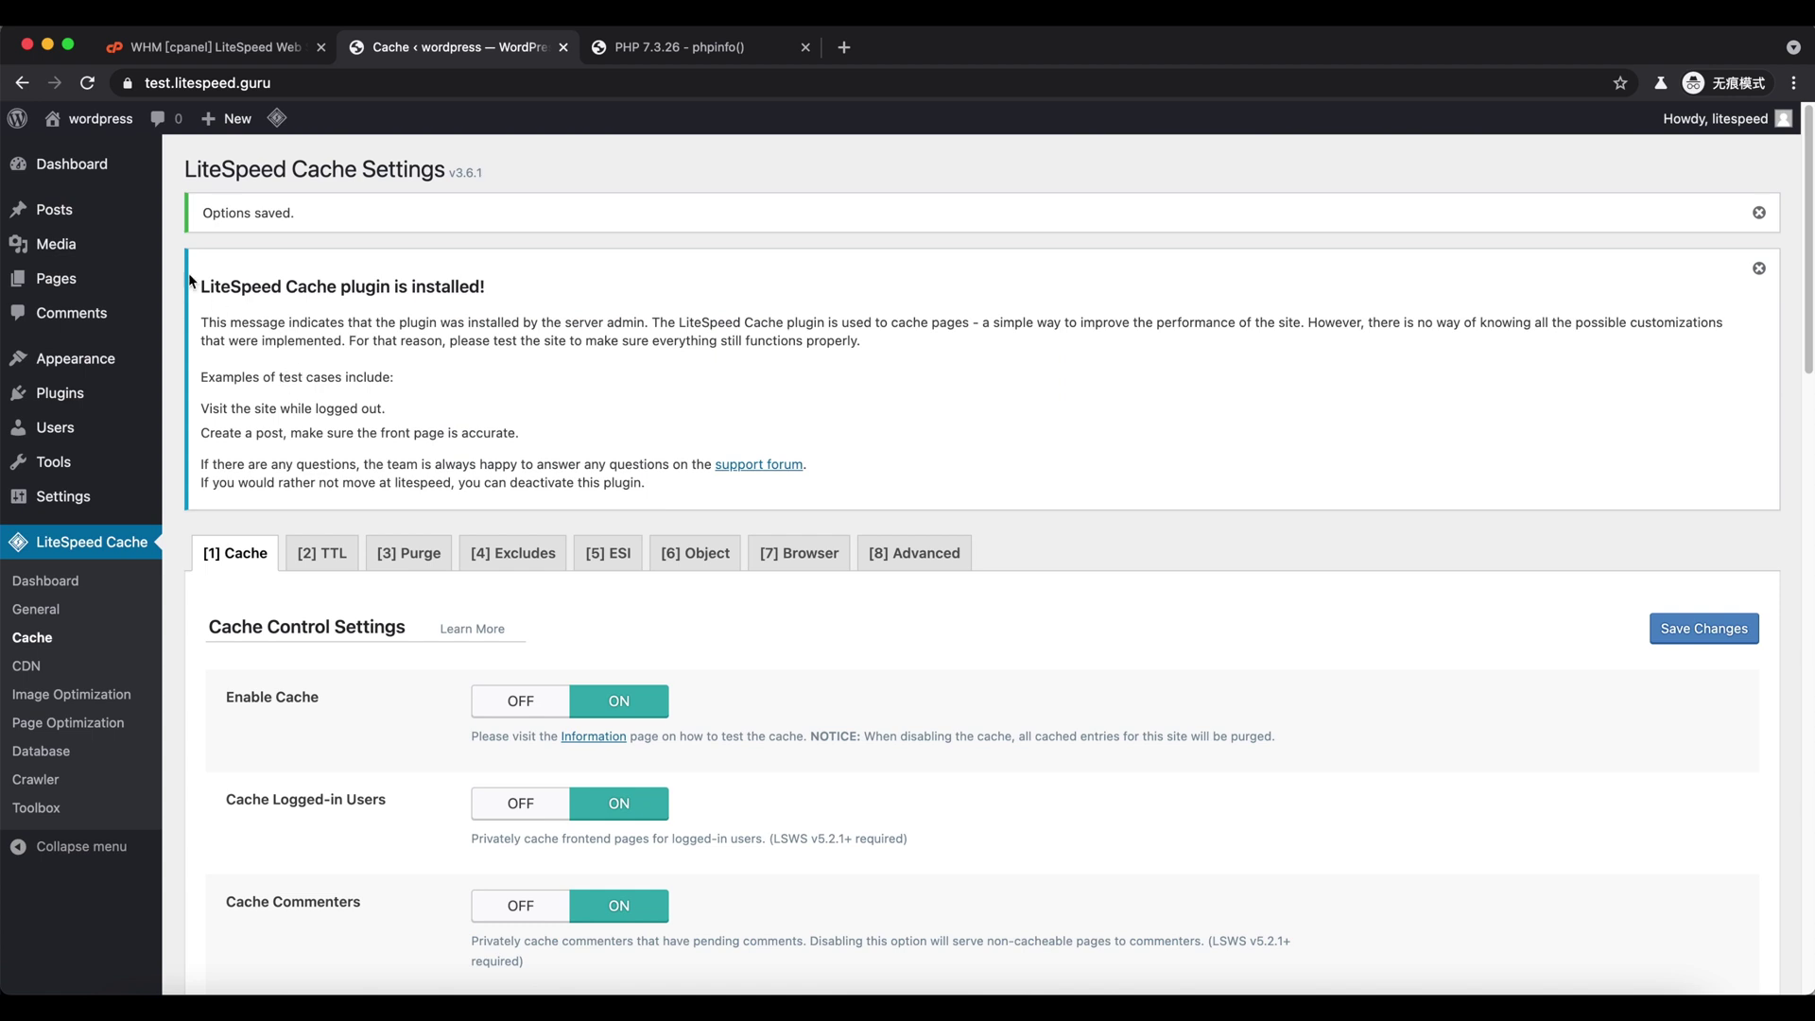
{"action": "left_click", "coordinate": [111, 154]}
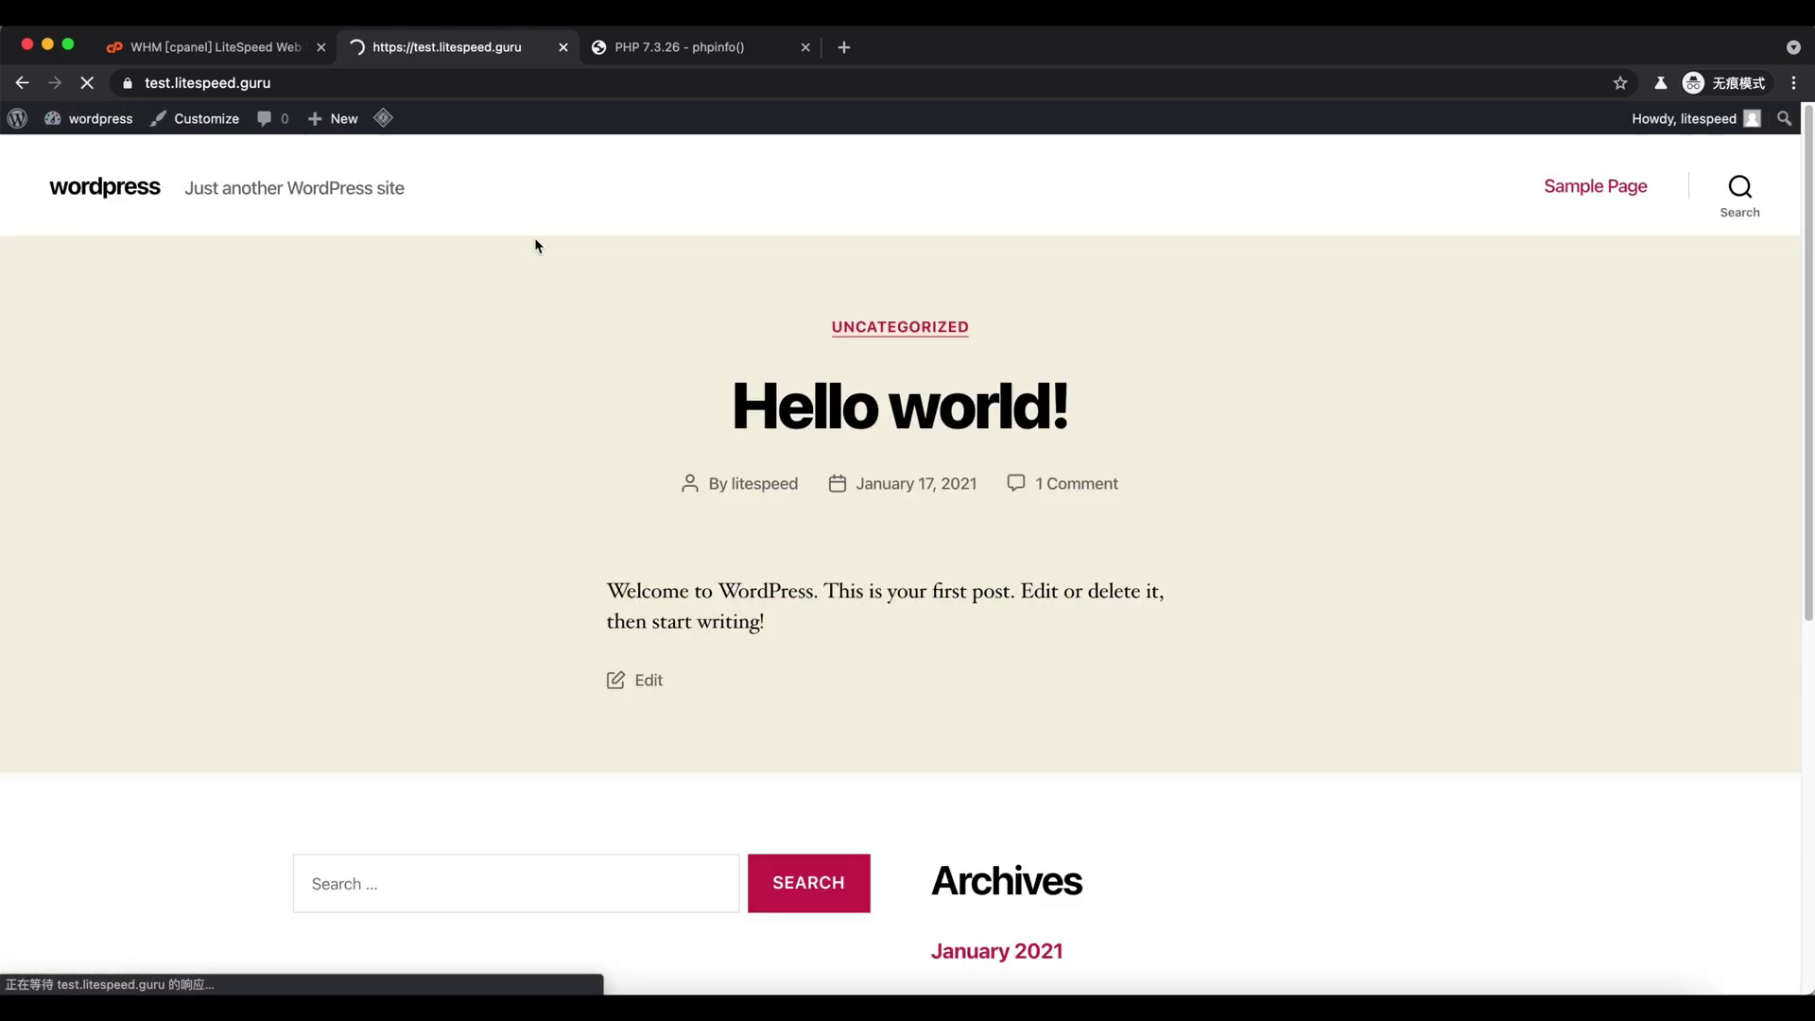
- Verify in DevTools Network that the front page returns x-litespeed-cache: hit,private, then return to WHM
{"action": "key", "text": "super+alt+i"}
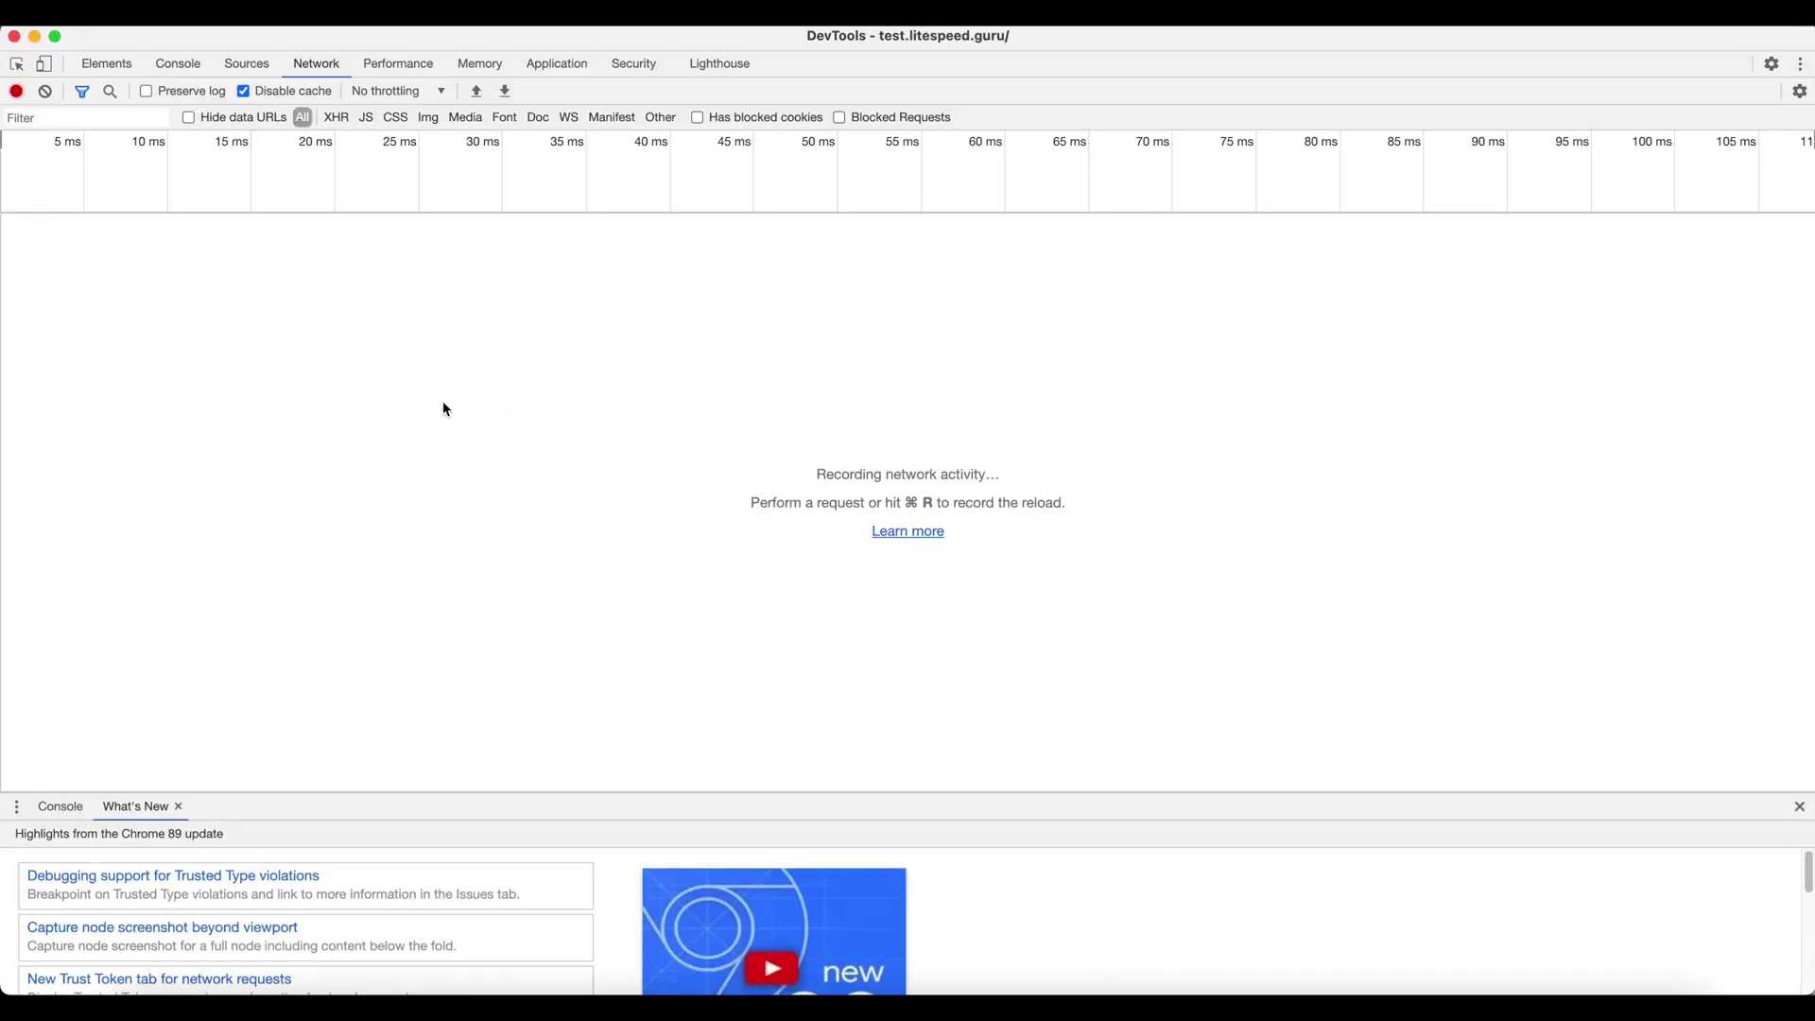
{"action": "key", "text": "super+r"}
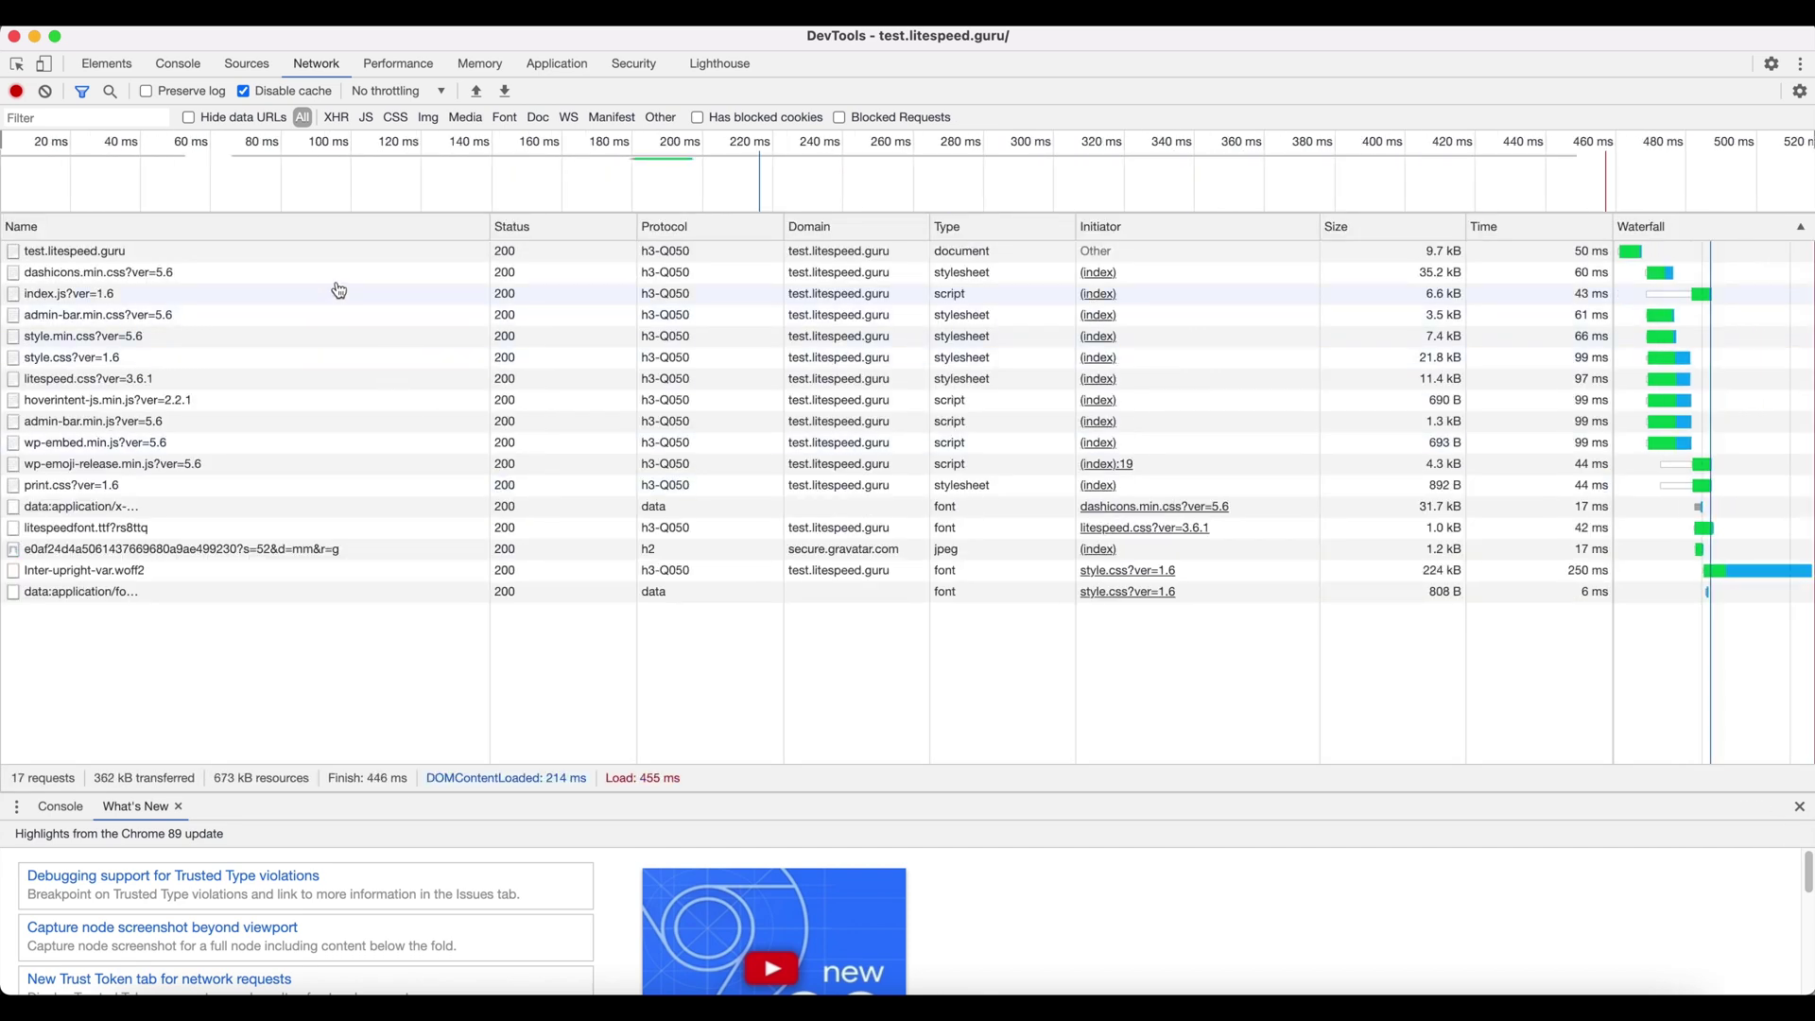
{"action": "left_click", "coordinate": [344, 251]}
{"action": "scroll", "coordinate": [799, 606], "scroll_direction": "down", "scroll_amount": 1}
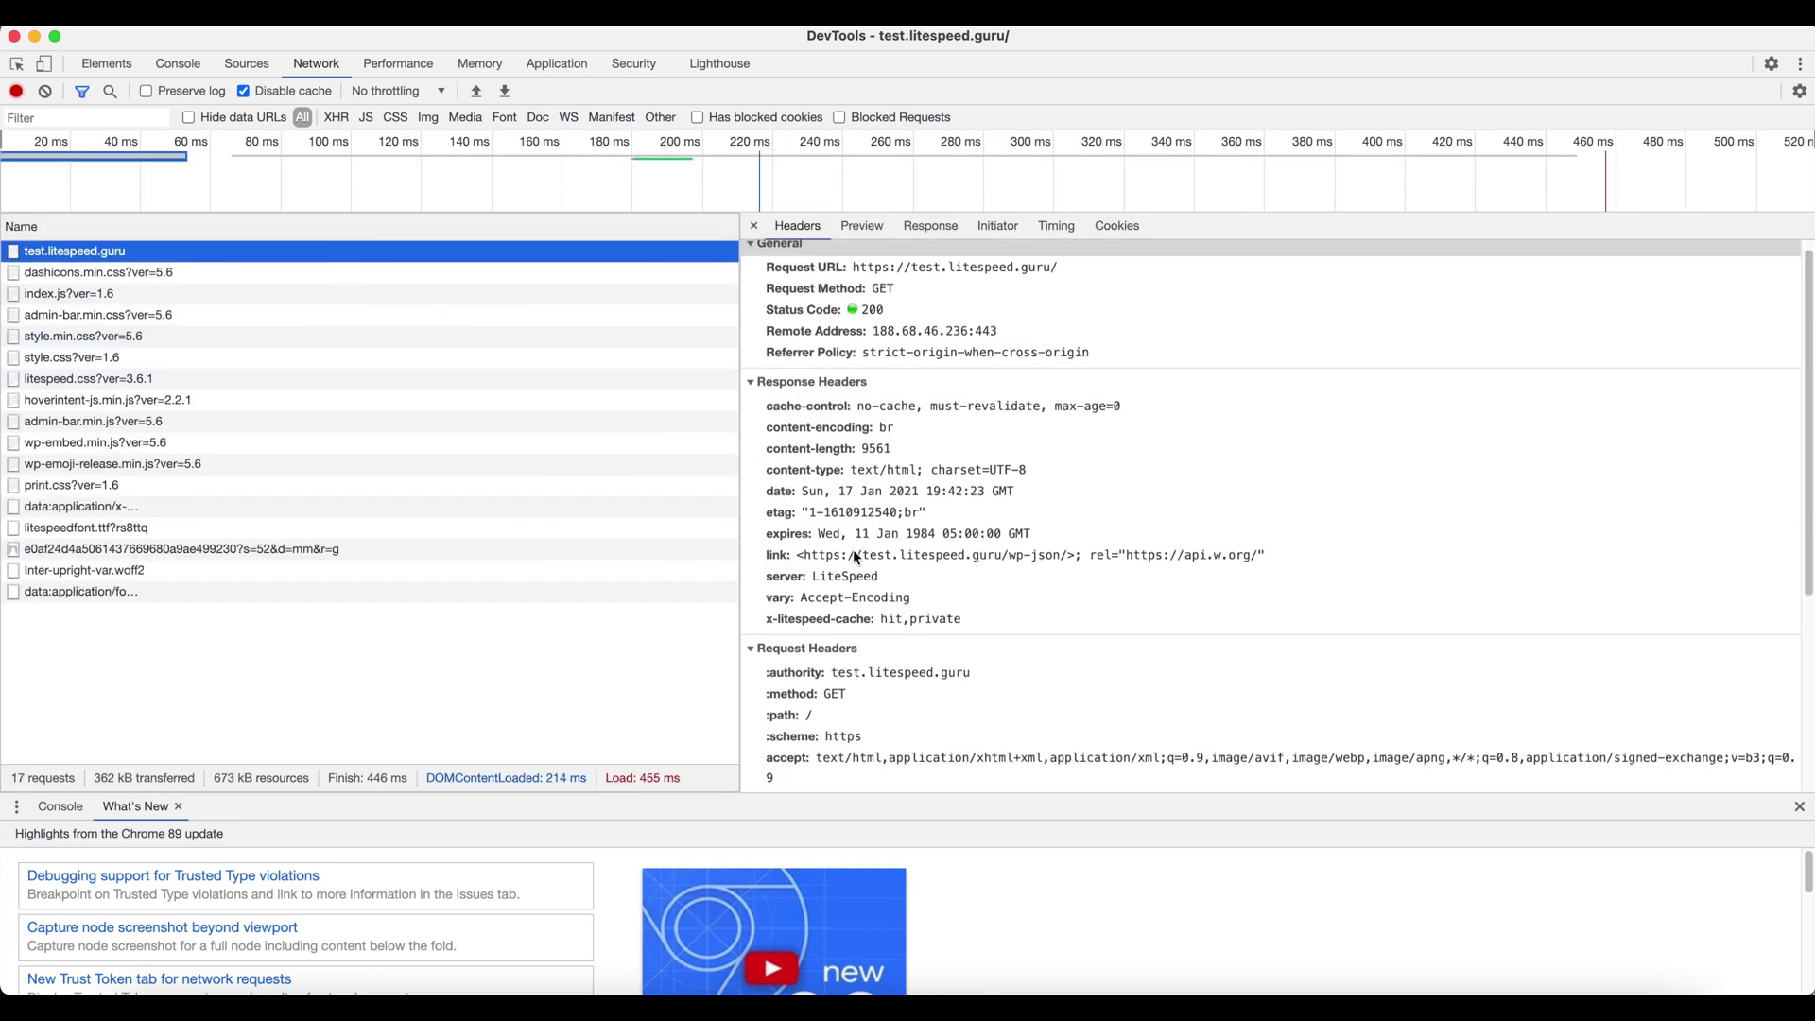
{"action": "left_click", "coordinate": [799, 607]}
{"action": "left_click_drag", "start_coordinate": [974, 607], "coordinate": [868, 620]}
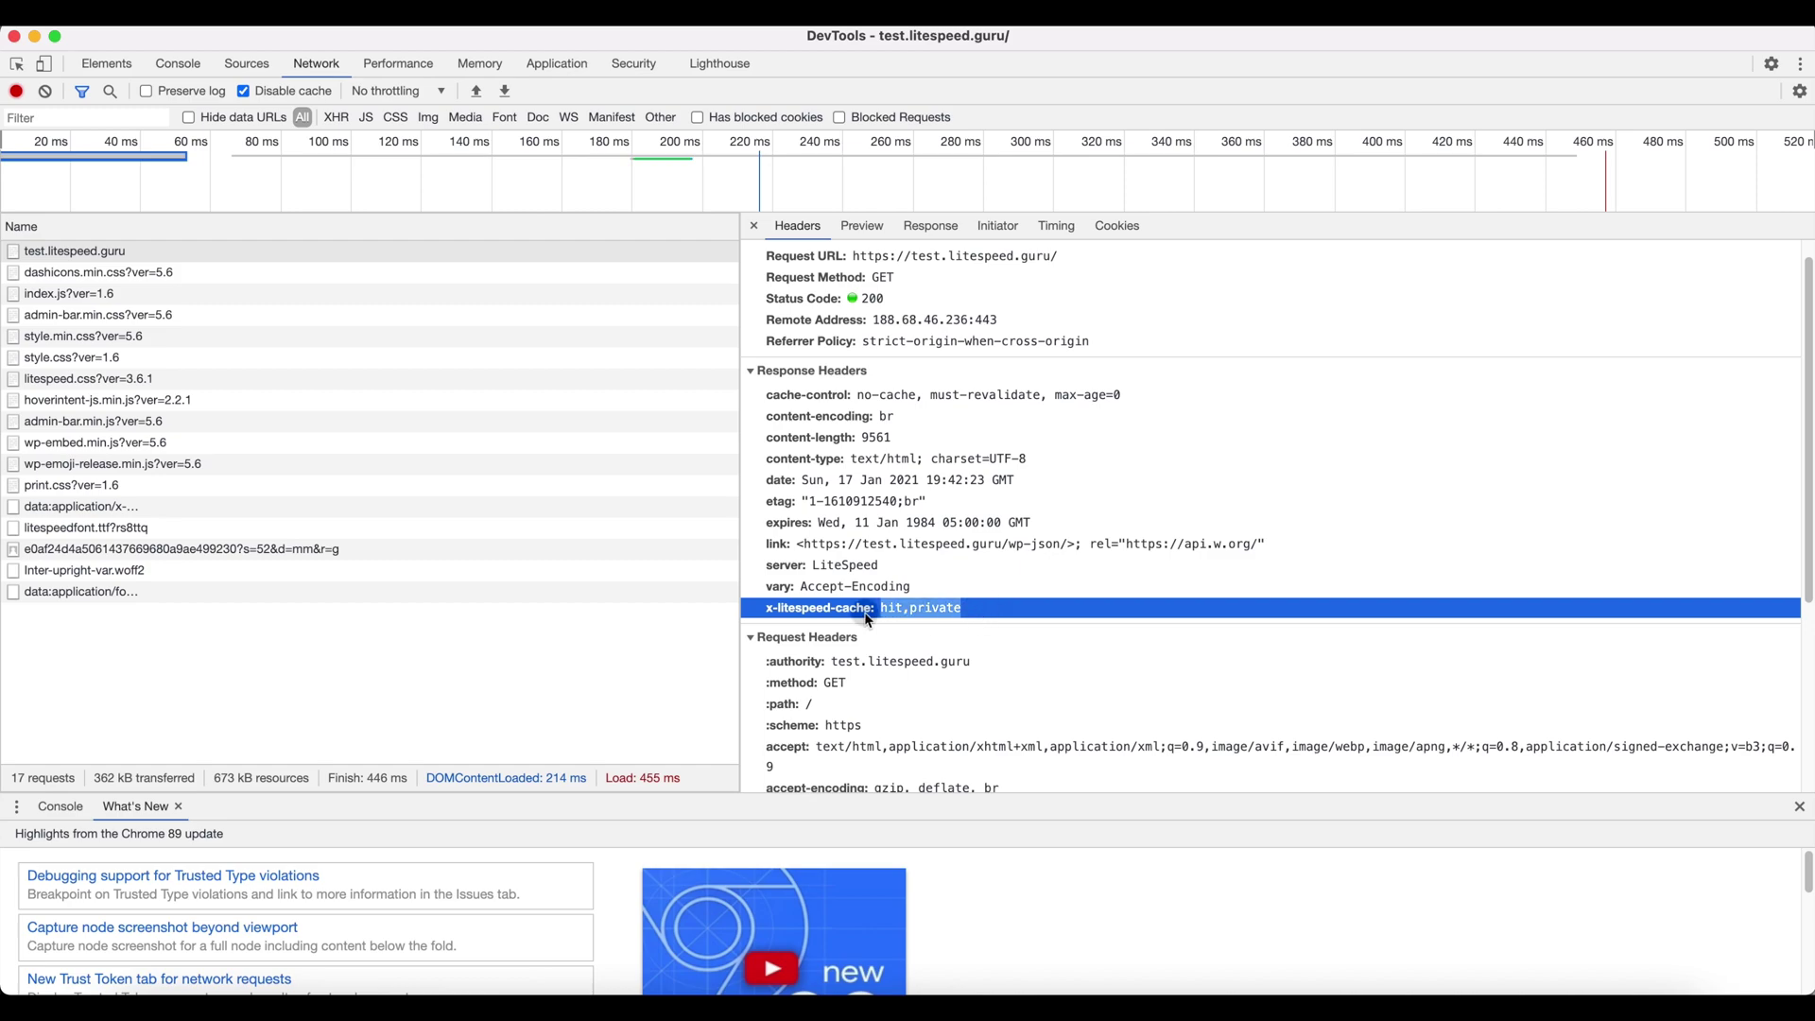
{"action": "key", "text": "super+grave"}
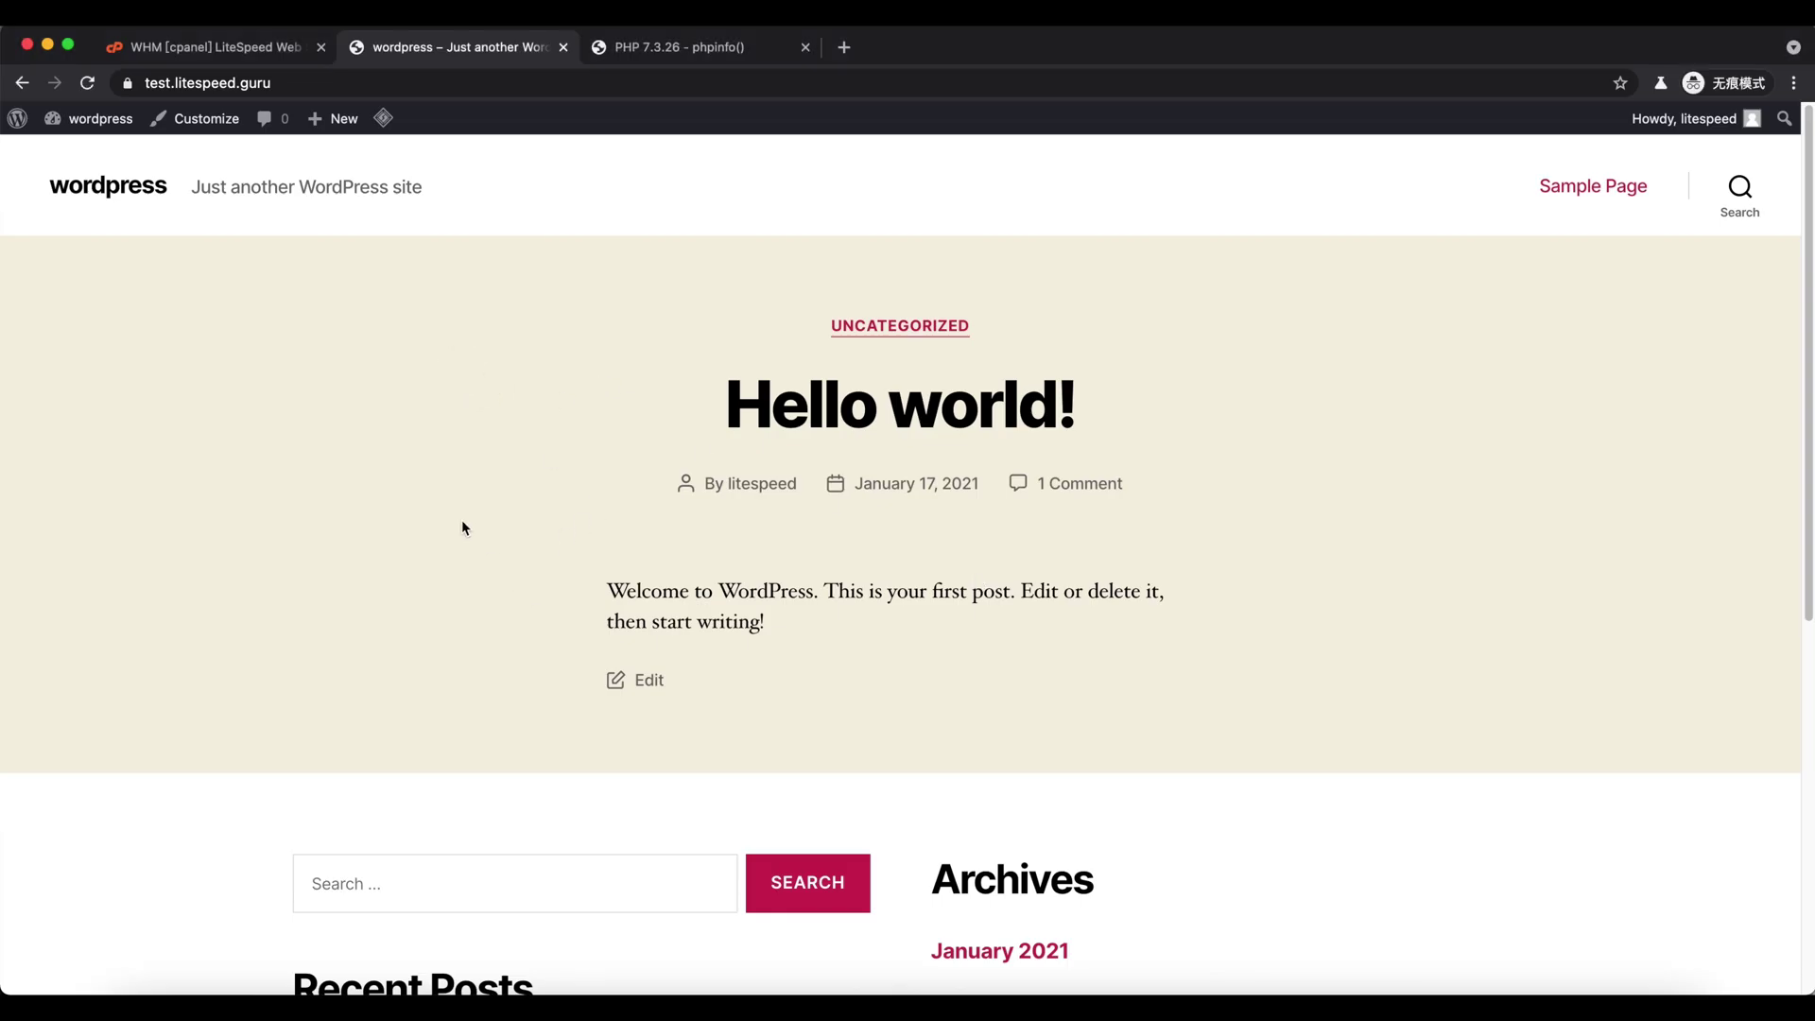
{"action": "left_click", "coordinate": [236, 46]}
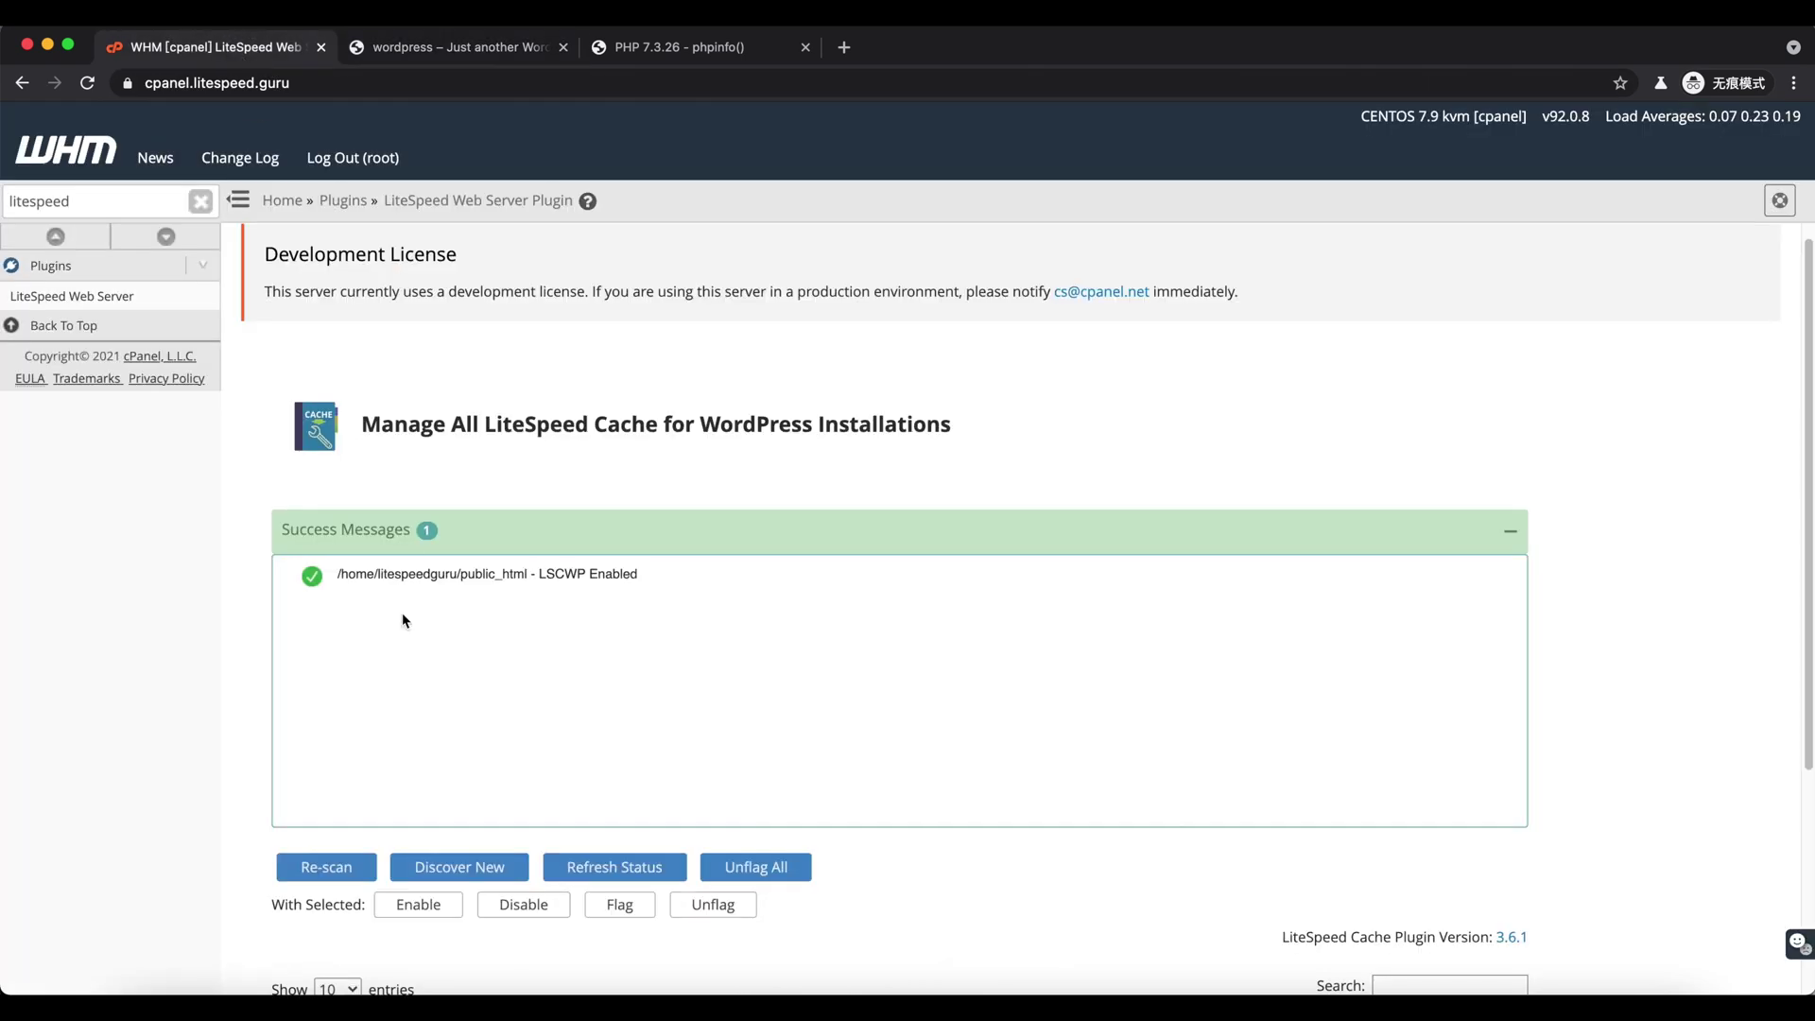
- Install the LiteSpeed cPanel plugin from the LiteSpeed Web Server home and acknowledge success
{"action": "left_click", "coordinate": [85, 296]}
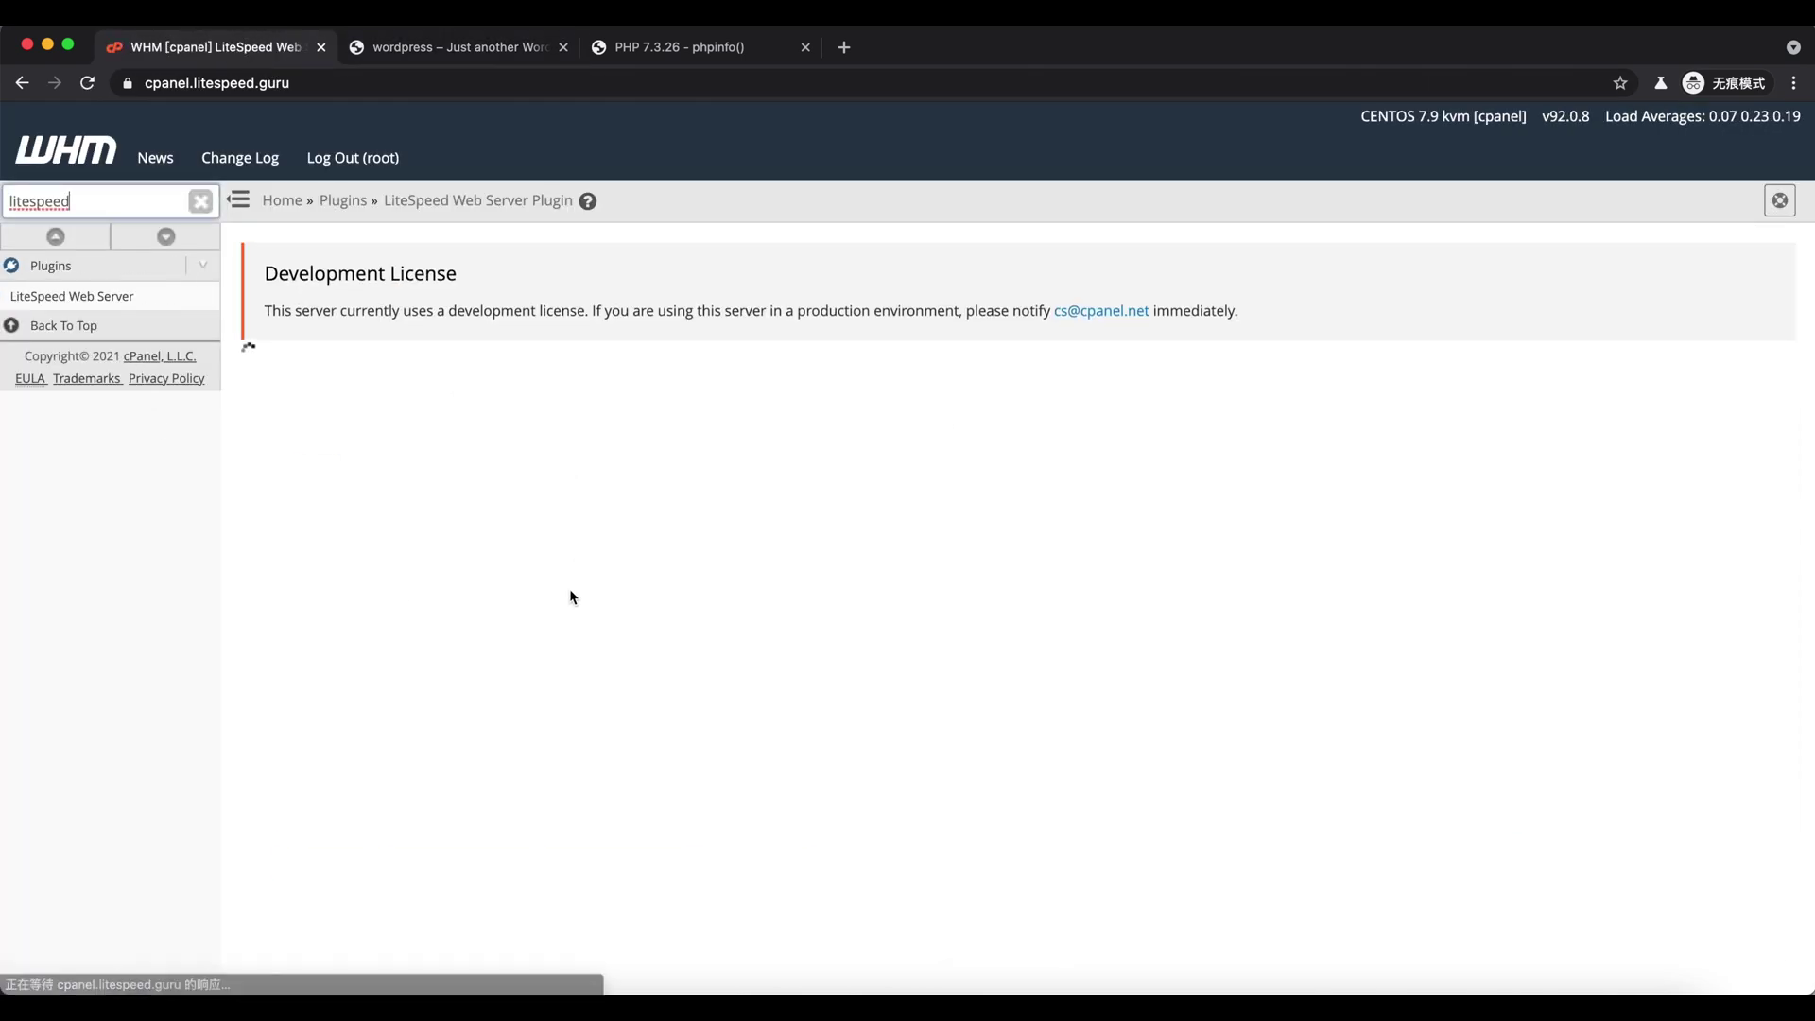
{"action": "scroll", "coordinate": [570, 719], "scroll_direction": "down", "scroll_amount": 5}
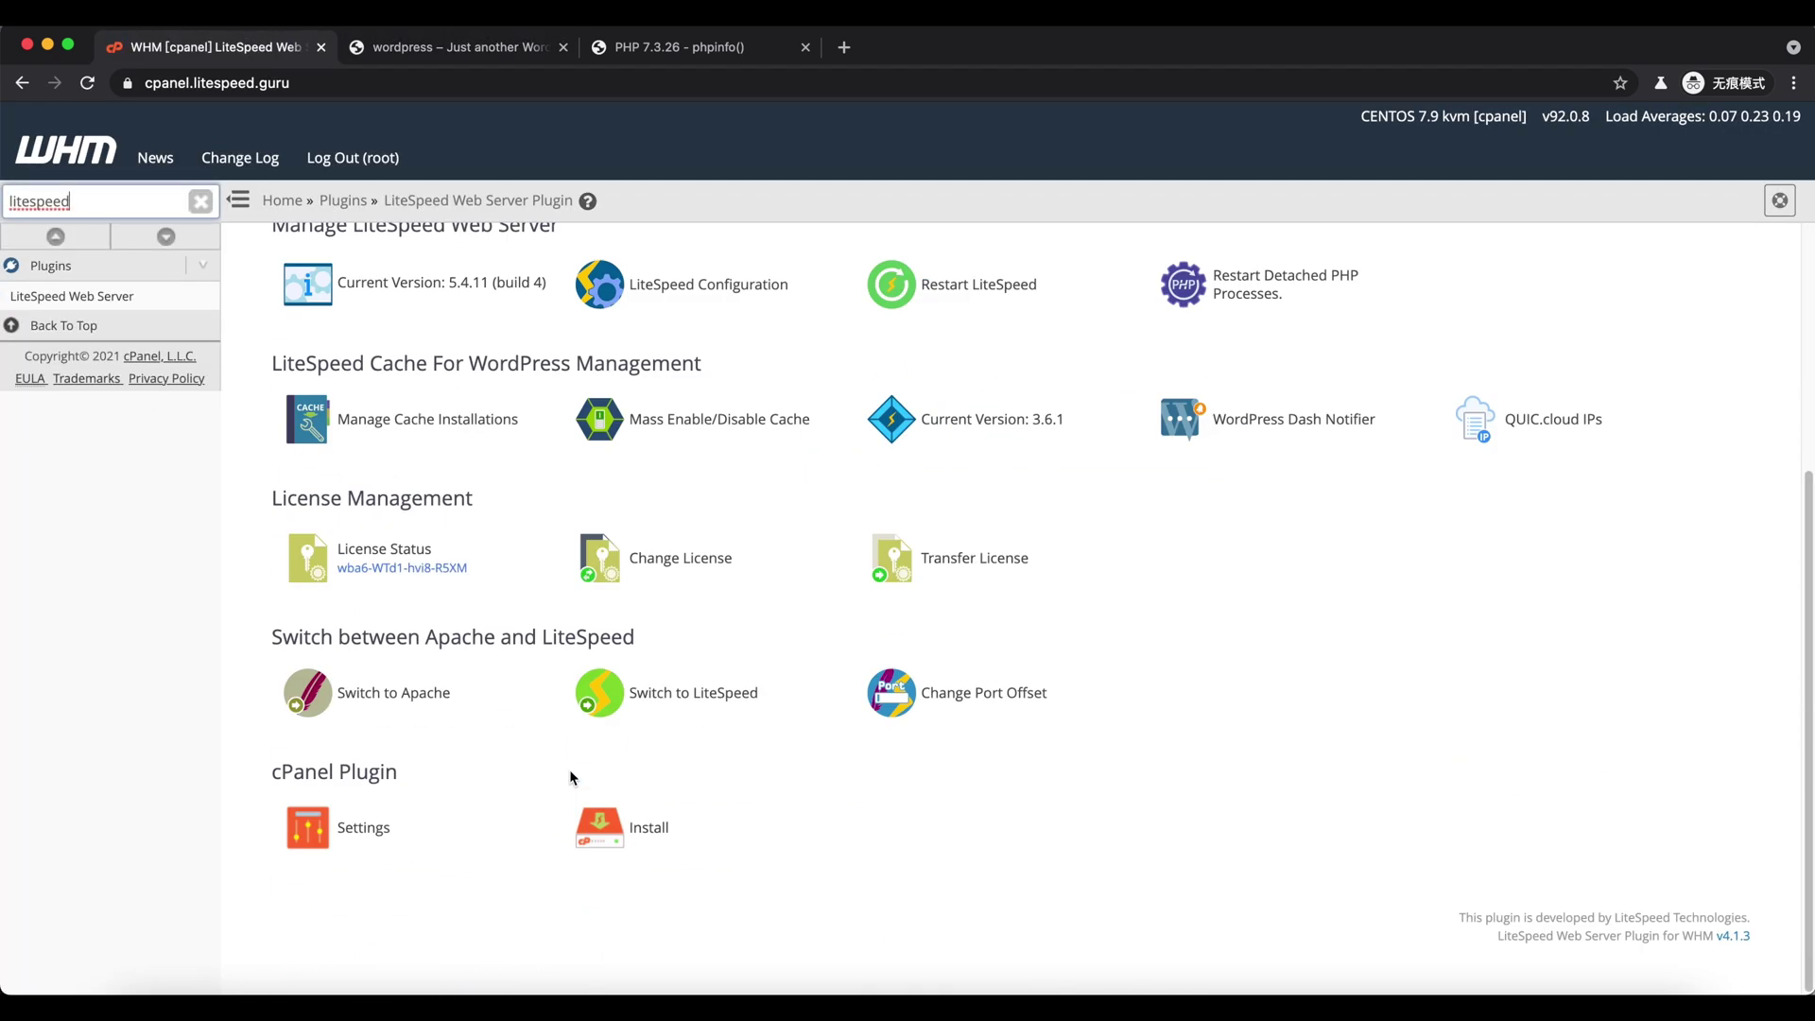
{"action": "left_click", "coordinate": [360, 777]}
{"action": "left_click", "coordinate": [605, 832]}
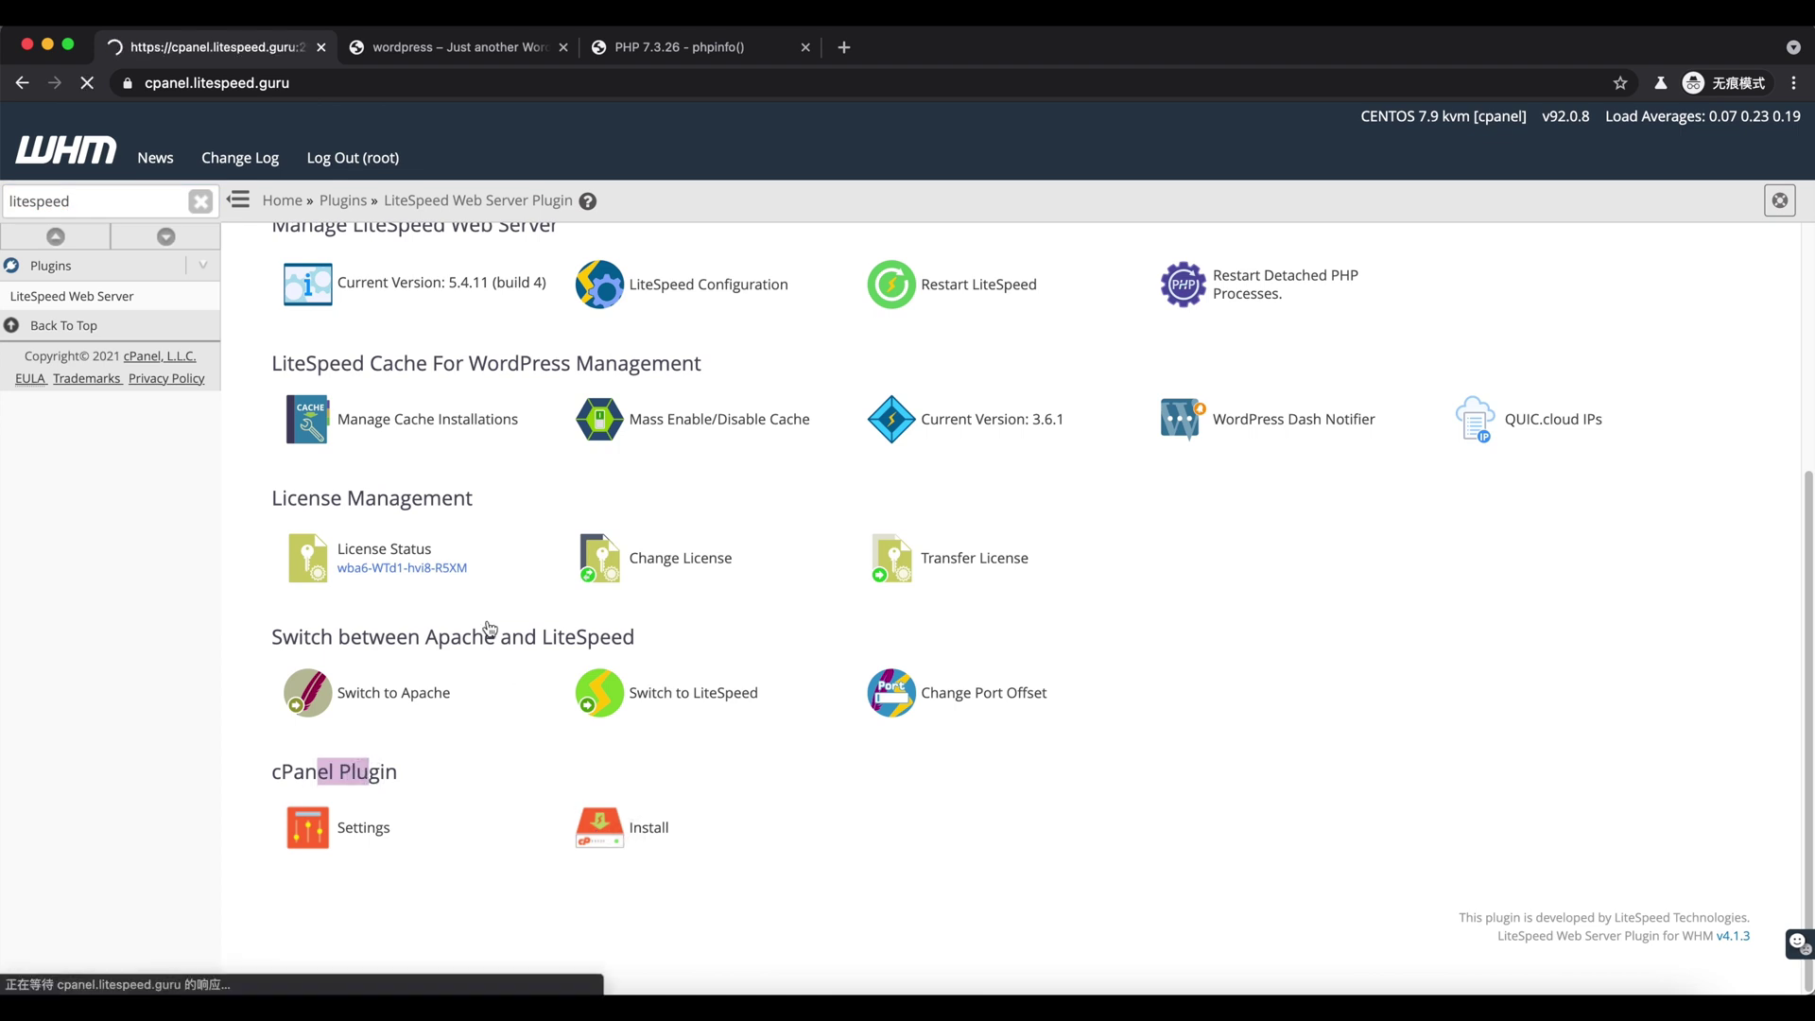
{"action": "scroll", "coordinate": [378, 501], "scroll_direction": "down", "scroll_amount": 1}
{"action": "left_click", "coordinate": [420, 929]}
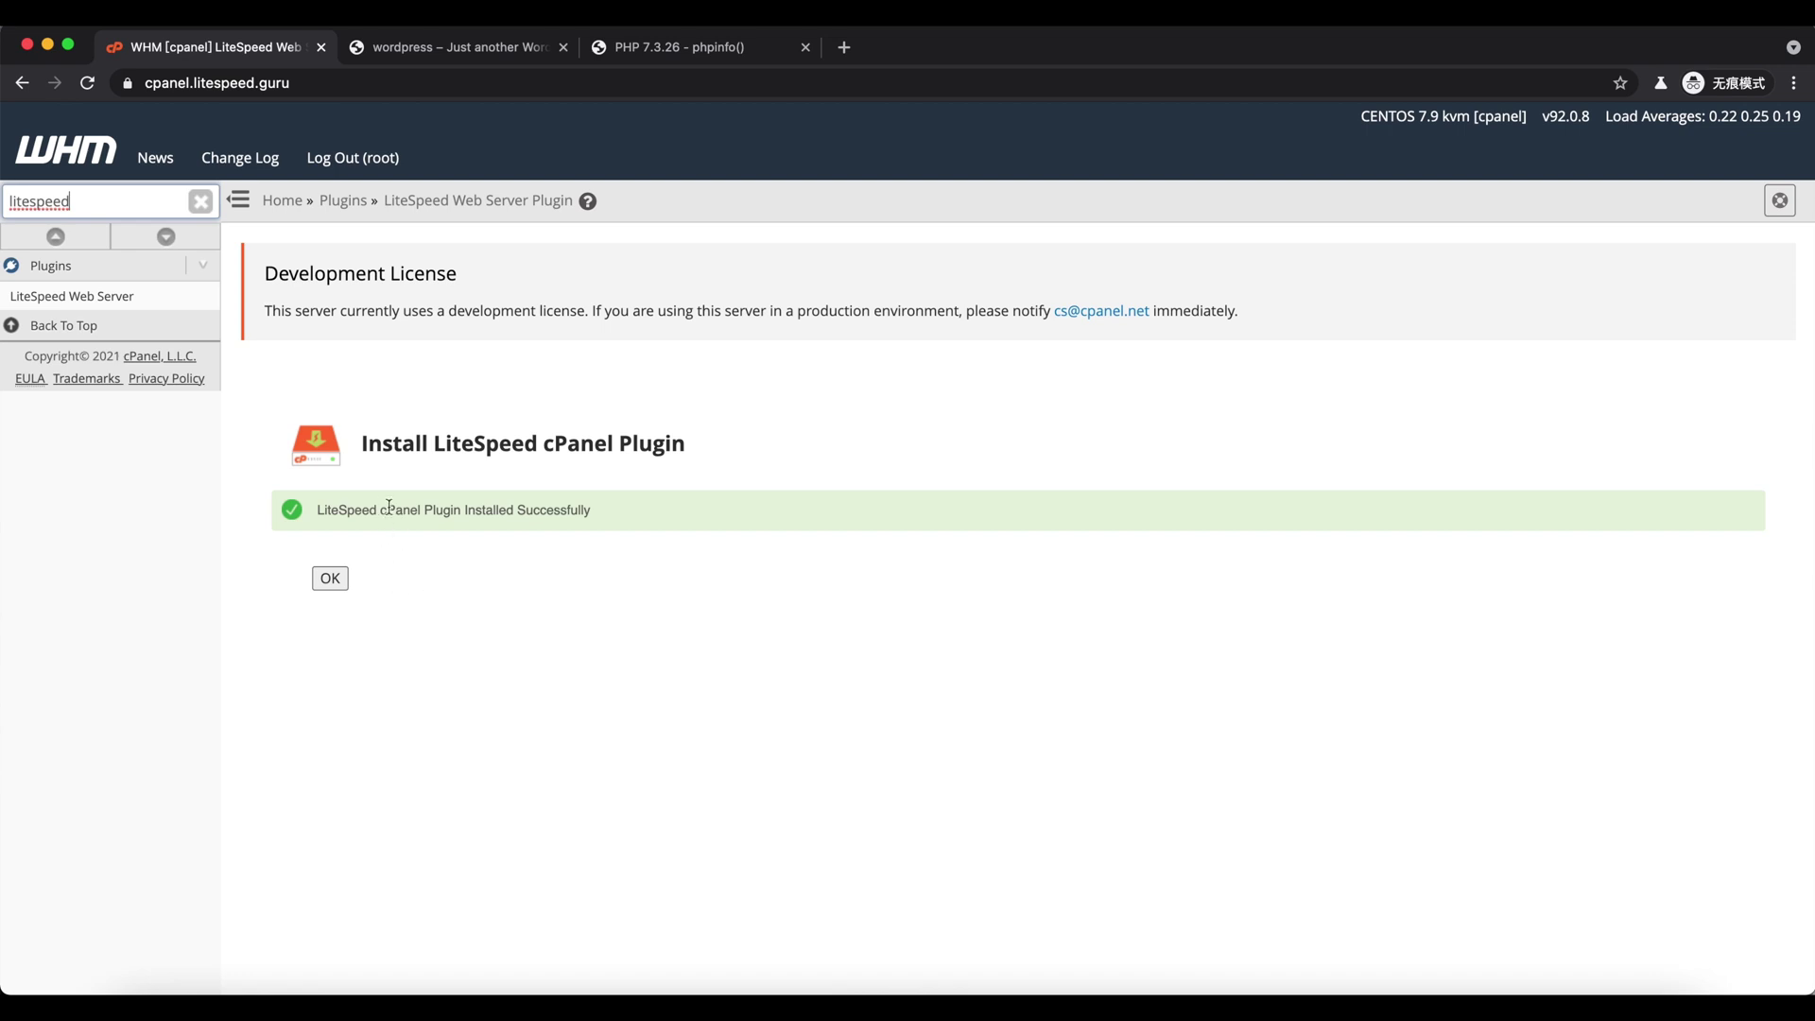
{"action": "left_click_drag", "start_coordinate": [389, 507], "coordinate": [527, 506]}
{"action": "left_click", "coordinate": [434, 568]}
{"action": "left_click", "coordinate": [330, 579]}
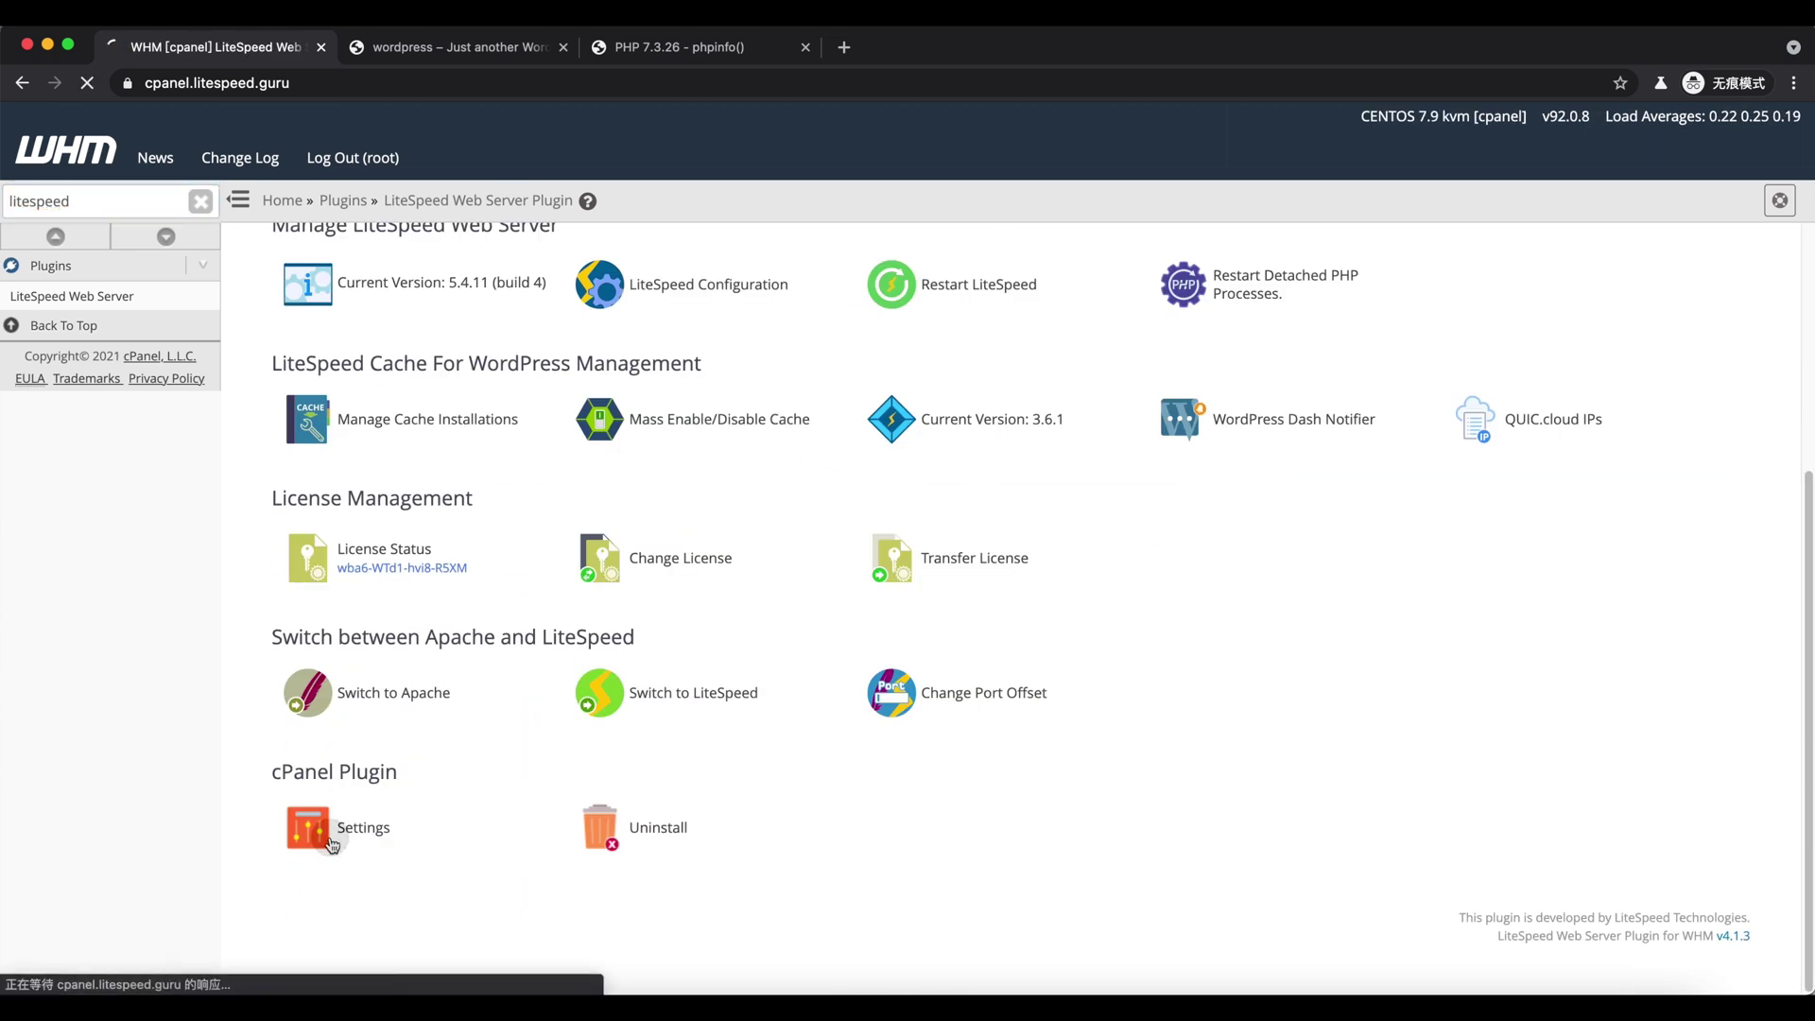
- Set EC Certificate Generation to On + Auto Gen in the cPanel plugin settings and save
{"action": "left_click", "coordinate": [331, 842]}
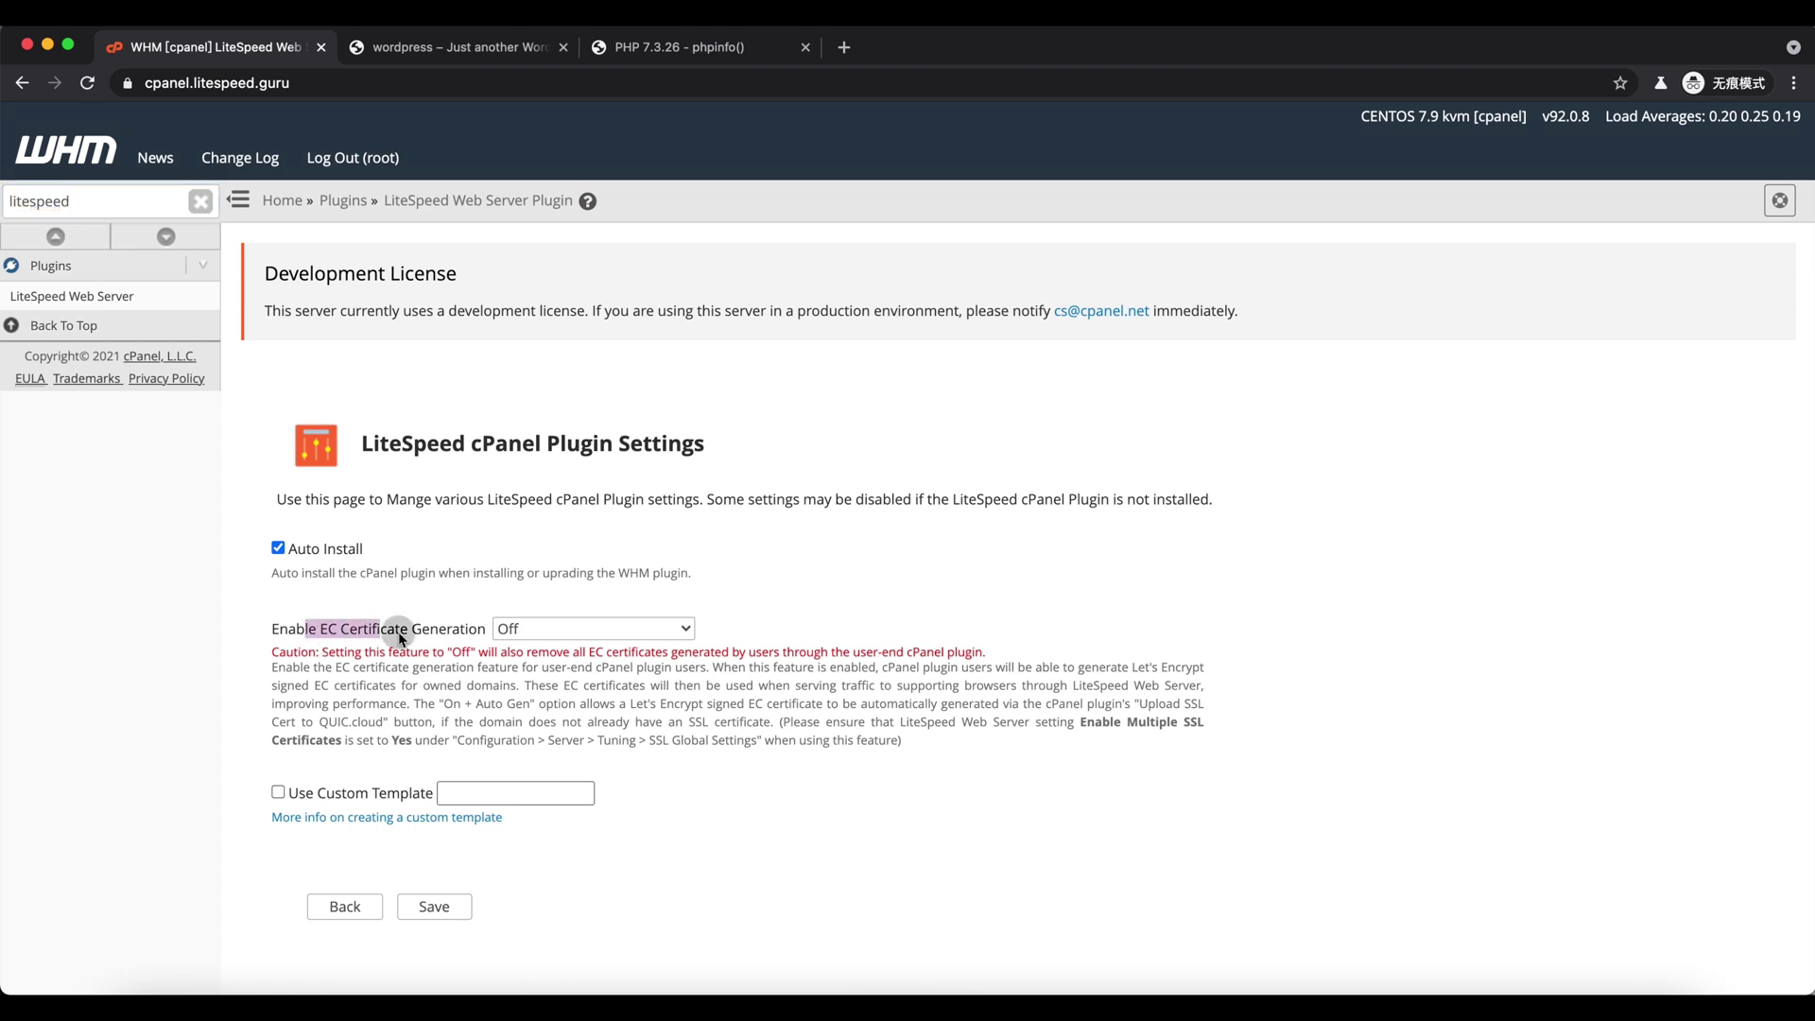
{"action": "left_click", "coordinate": [515, 629]}
{"action": "left_click", "coordinate": [536, 675]}
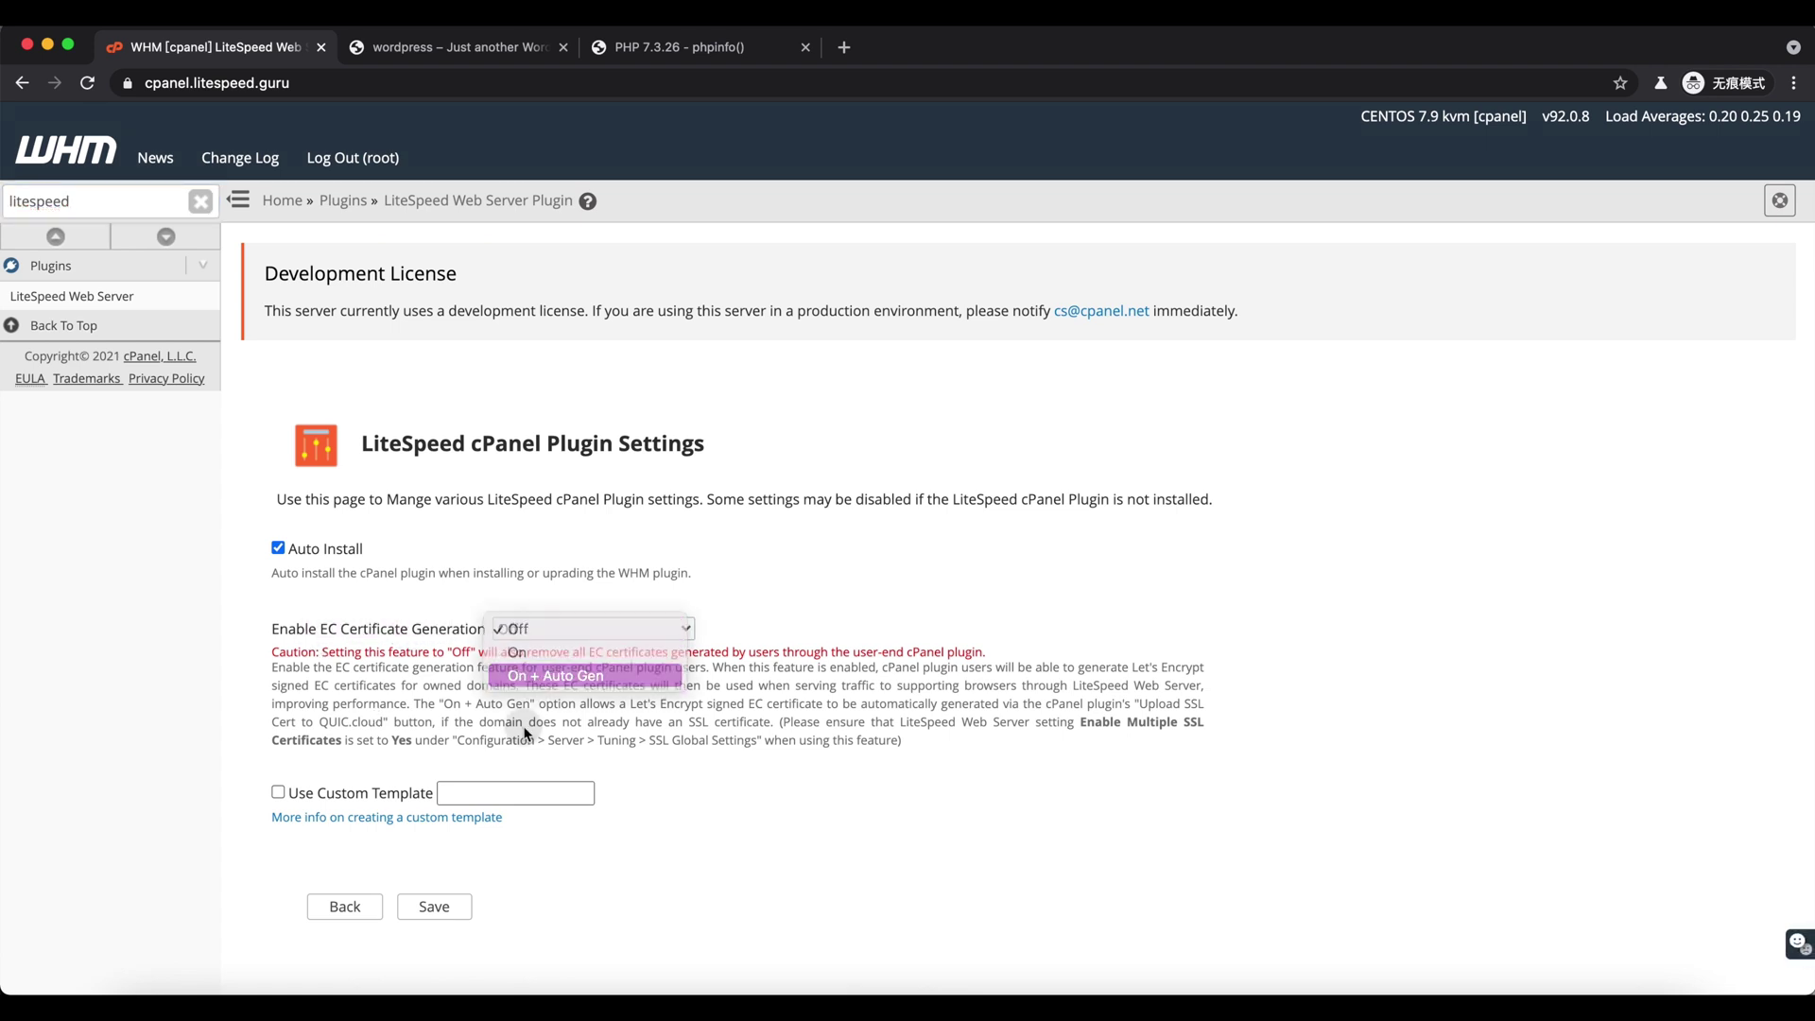
{"action": "left_click", "coordinate": [434, 906]}
{"action": "left_click", "coordinate": [1087, 199]}
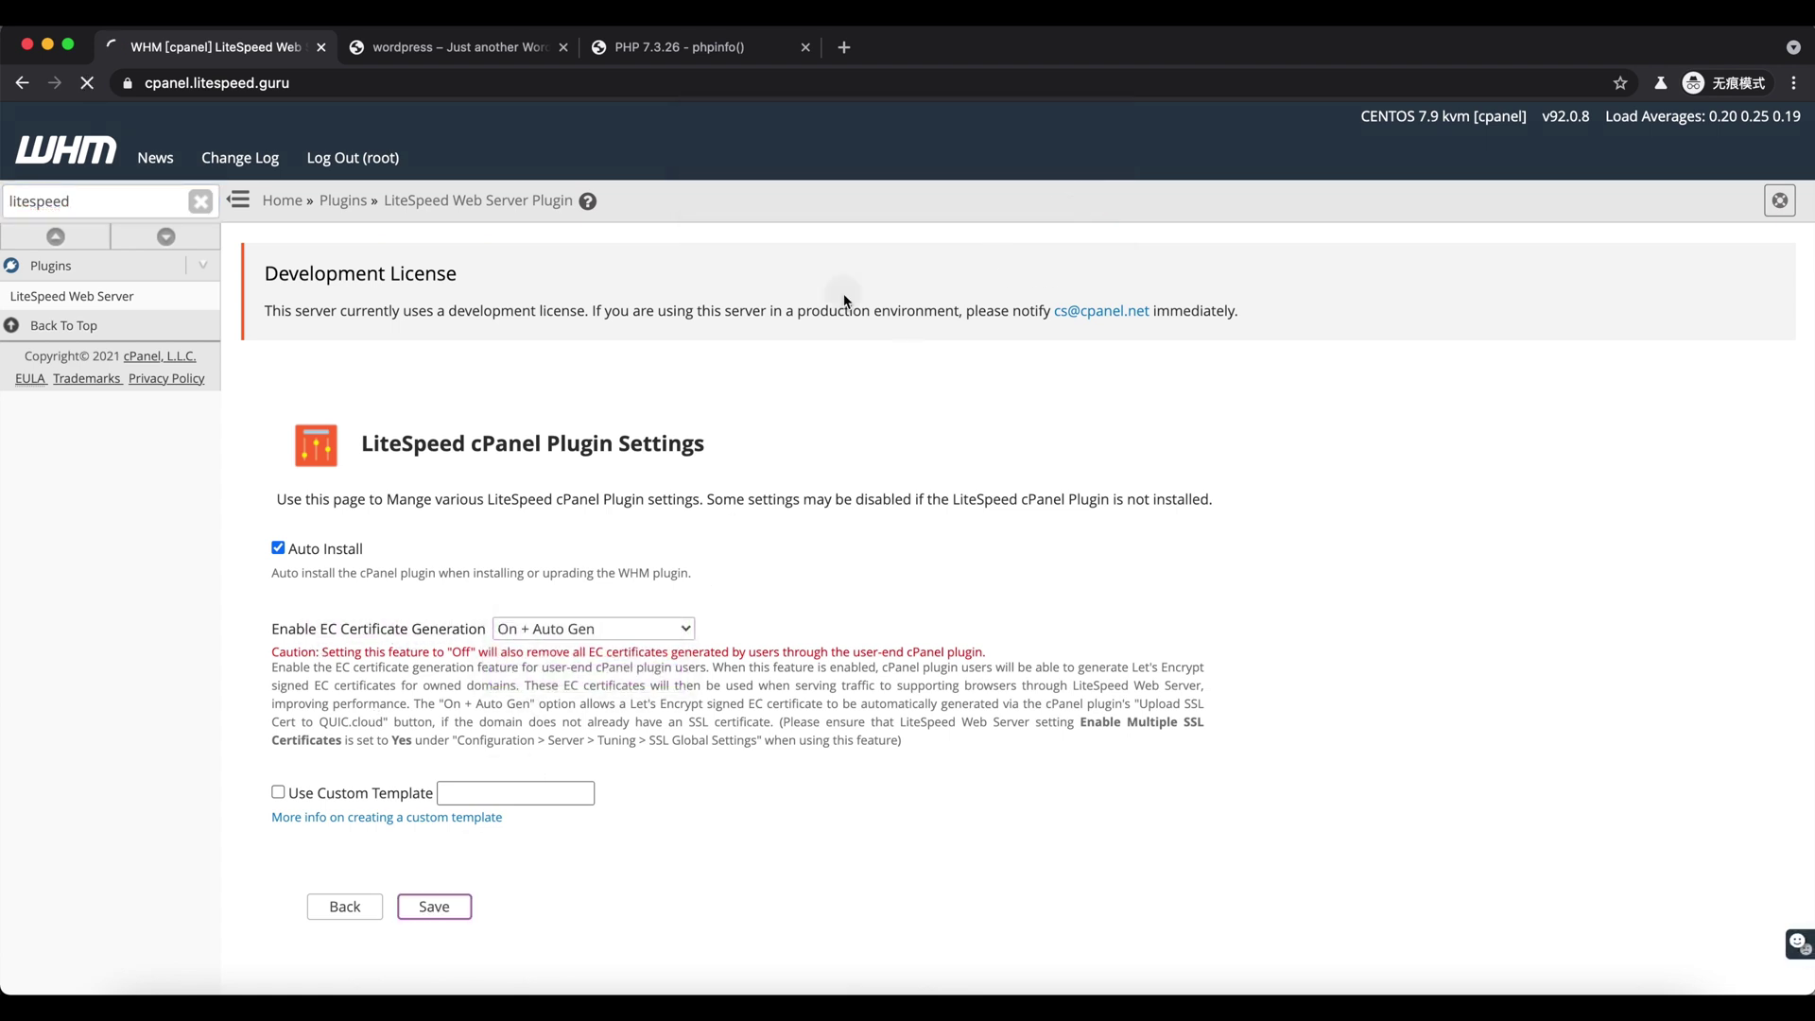
{"action": "left_click", "coordinate": [177, 296]}
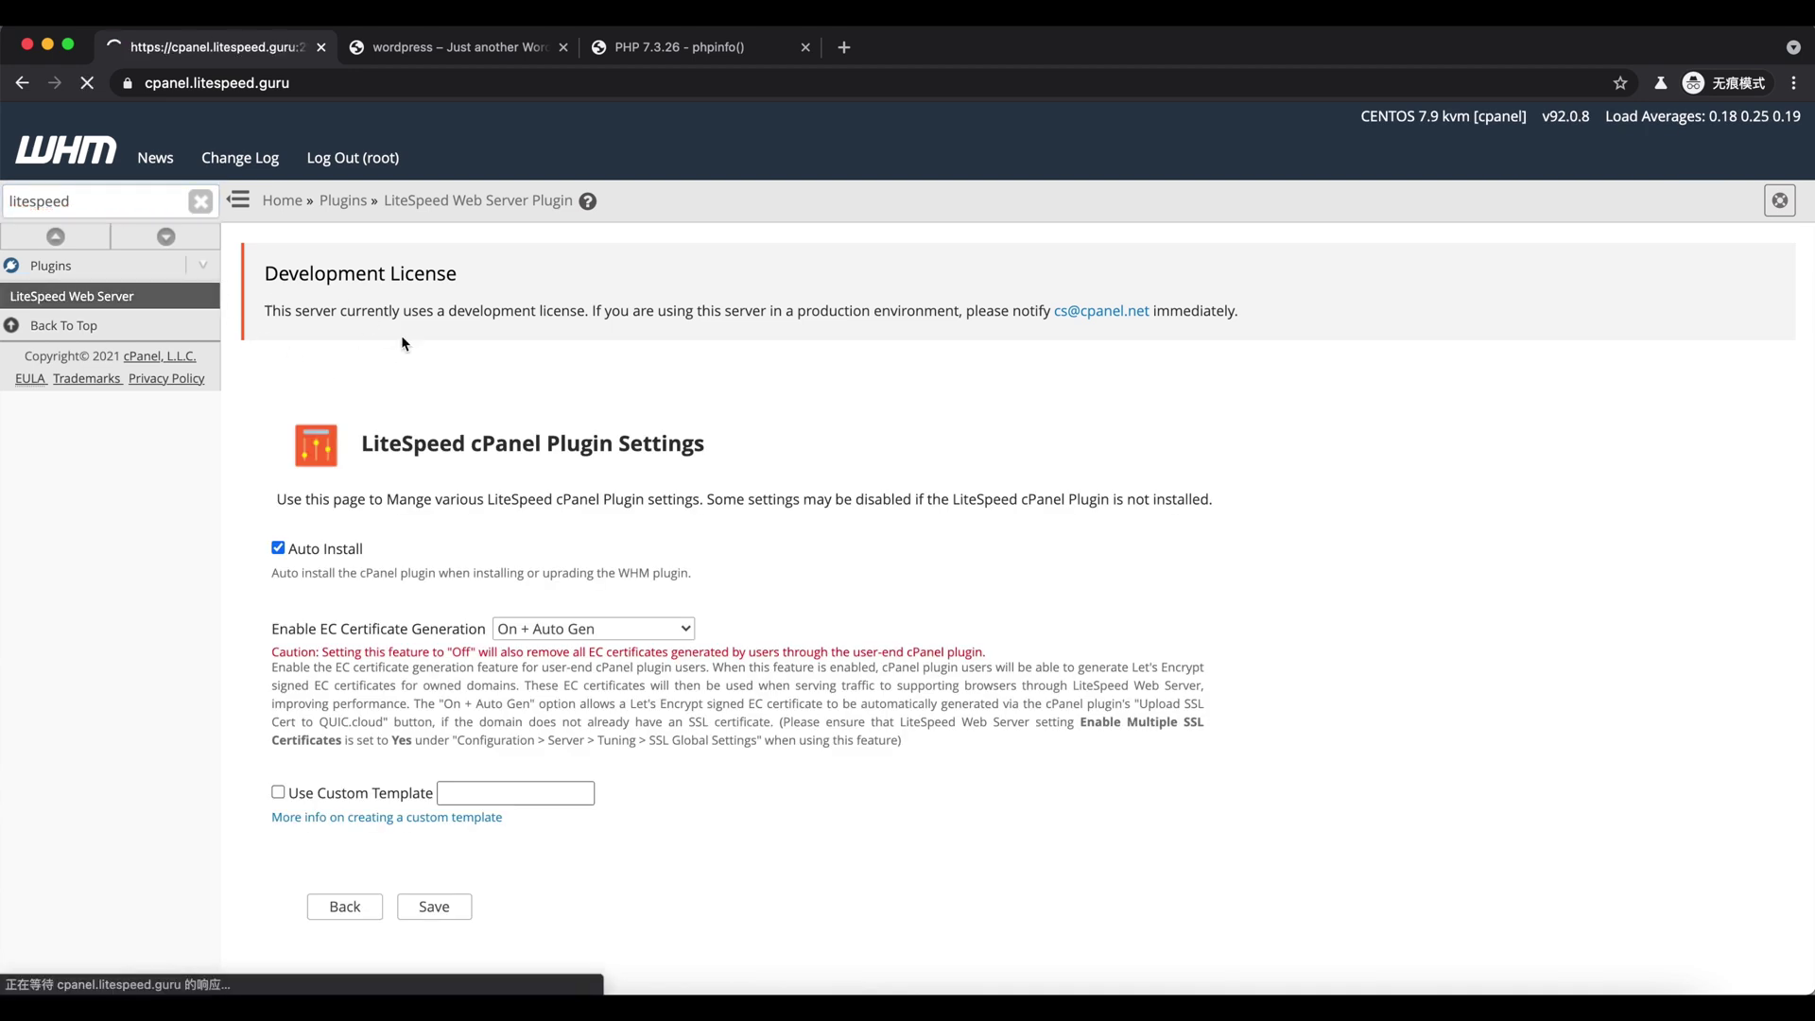
{"action": "double_click", "coordinate": [130, 191]}
- Open the account's cPanel LiteSpeed Web Cache Manager WordPress Cache page via WHM List Accounts
{"action": "type", "text": "list"}
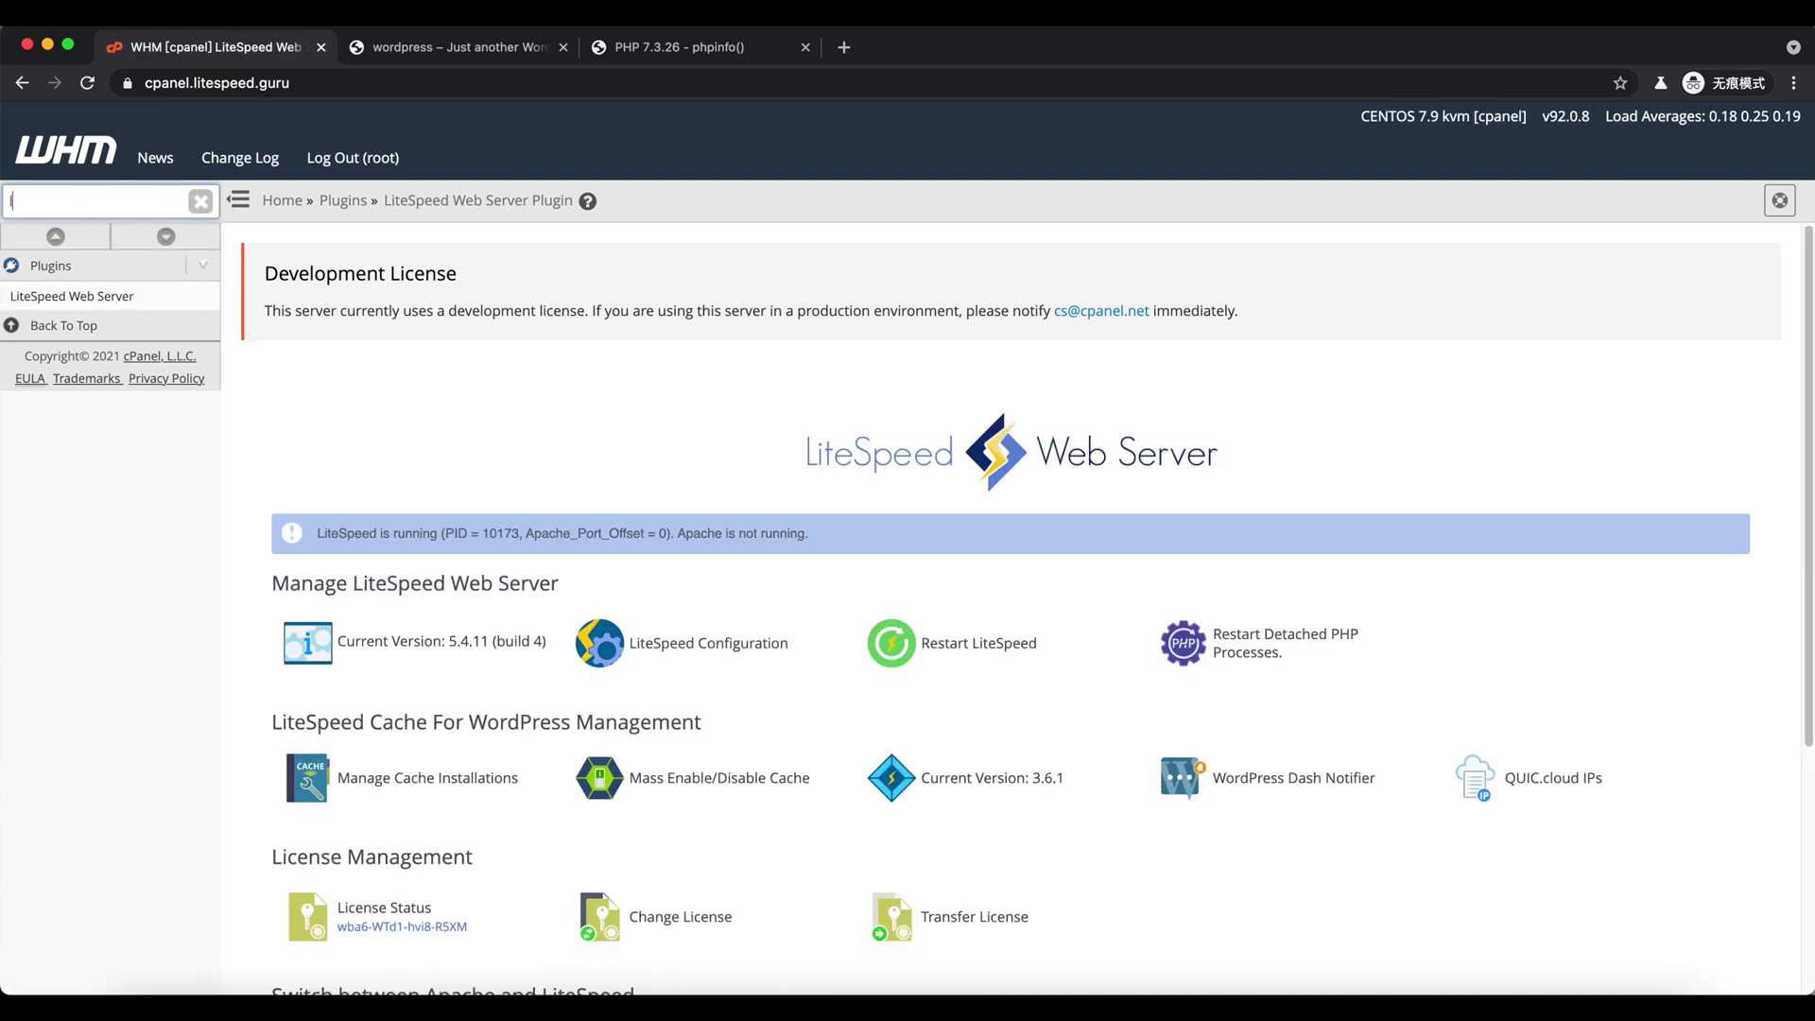
{"action": "key", "text": "Return"}
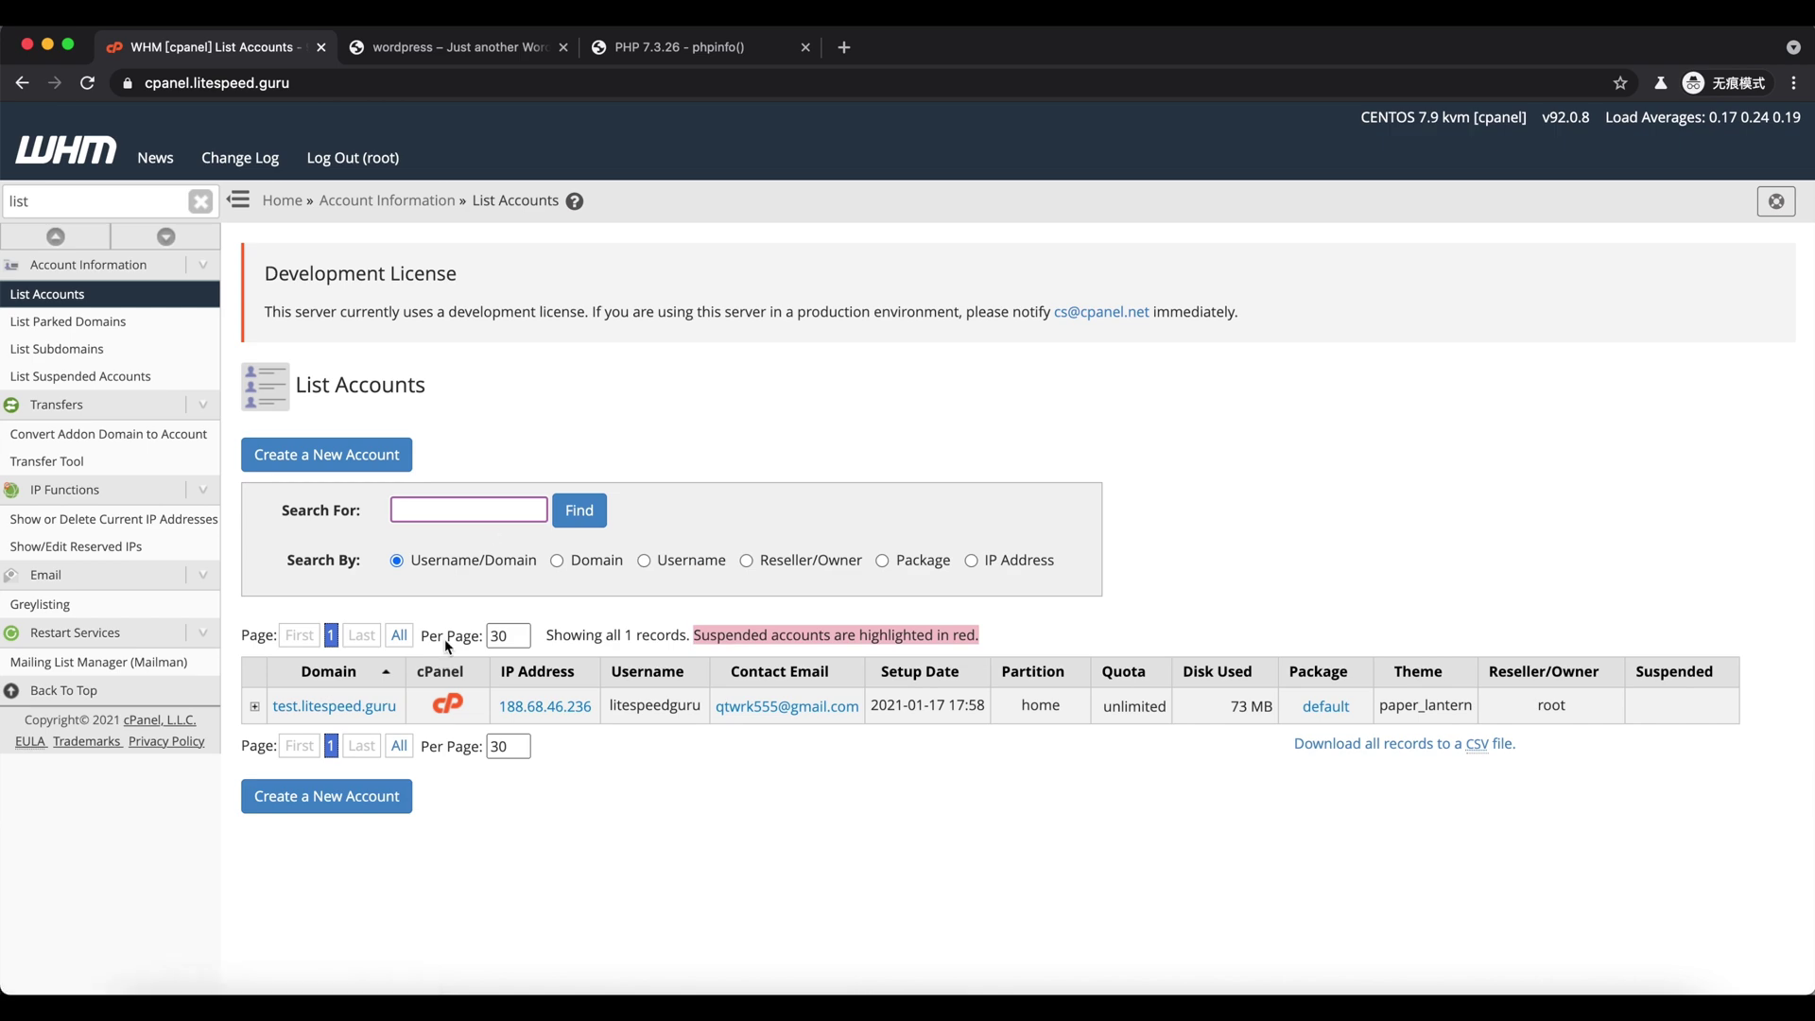
{"action": "left_click", "coordinate": [448, 708]}
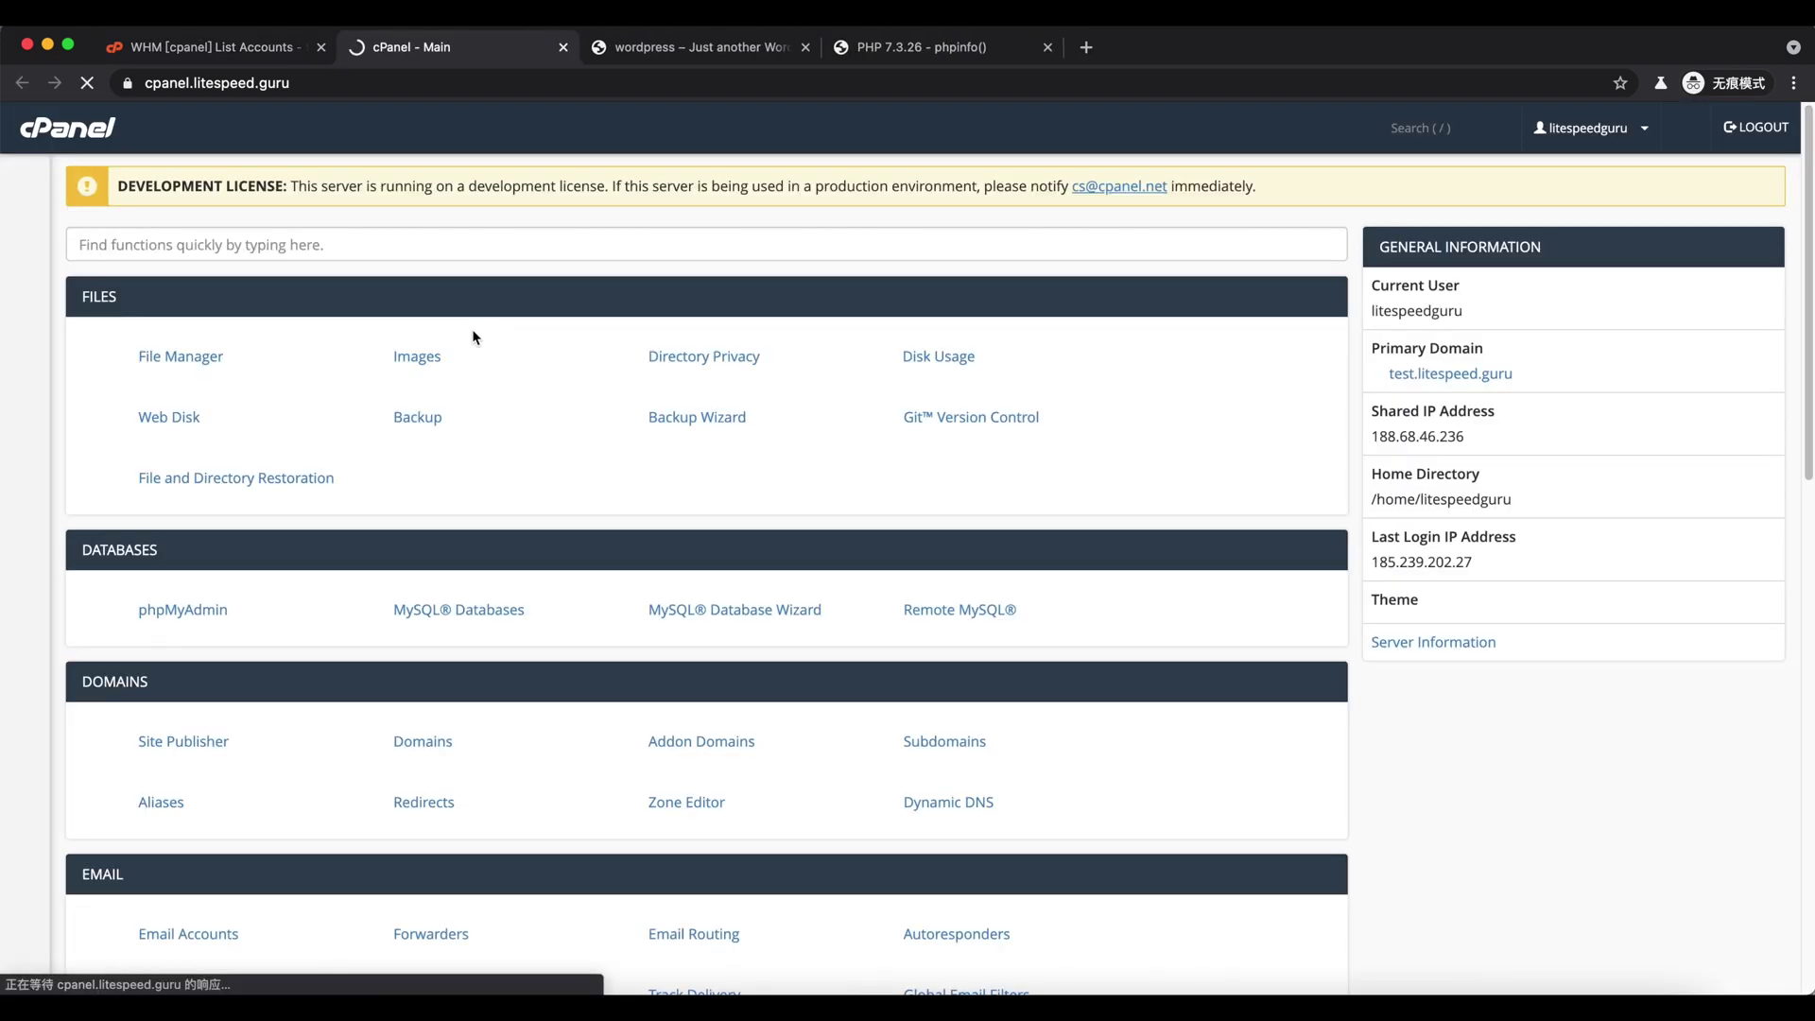
{"action": "scroll", "coordinate": [467, 619], "scroll_direction": "down", "scroll_amount": 10}
{"action": "scroll", "coordinate": [466, 620], "scroll_direction": "down", "scroll_amount": 3}
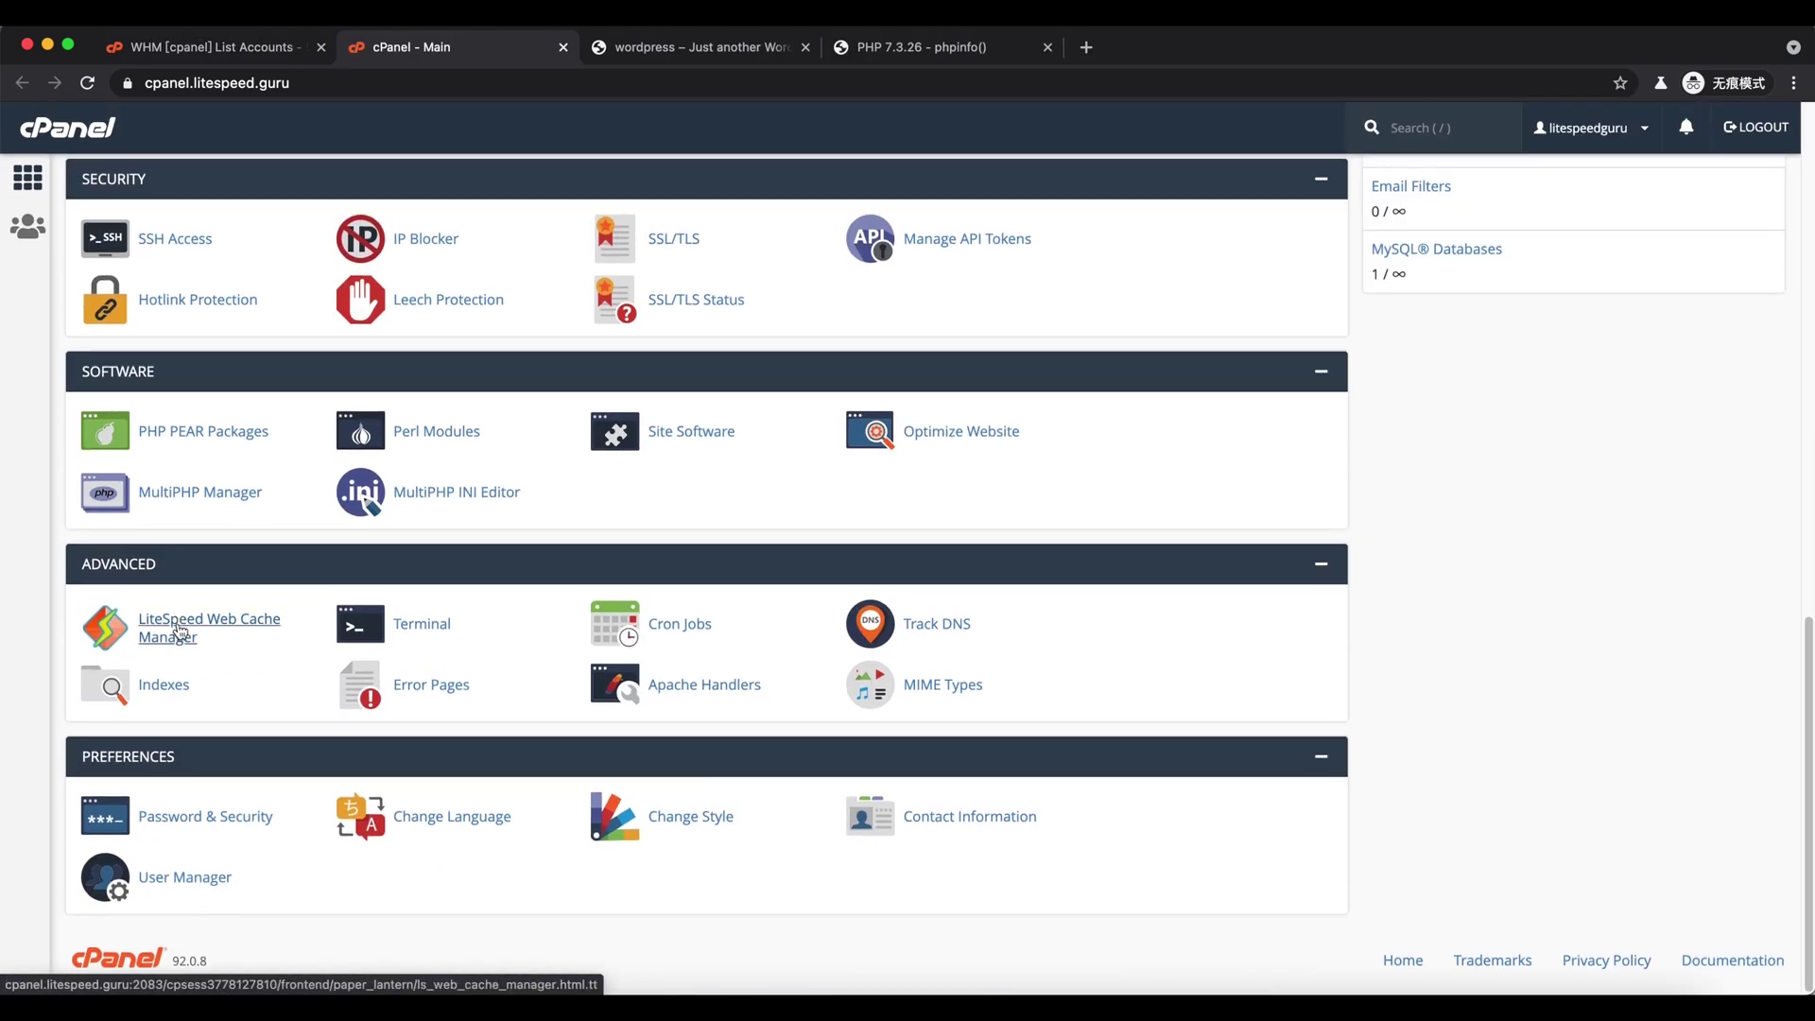
{"action": "left_click", "coordinate": [180, 631]}
{"action": "scroll", "coordinate": [247, 581], "scroll_direction": "down", "scroll_amount": 2}
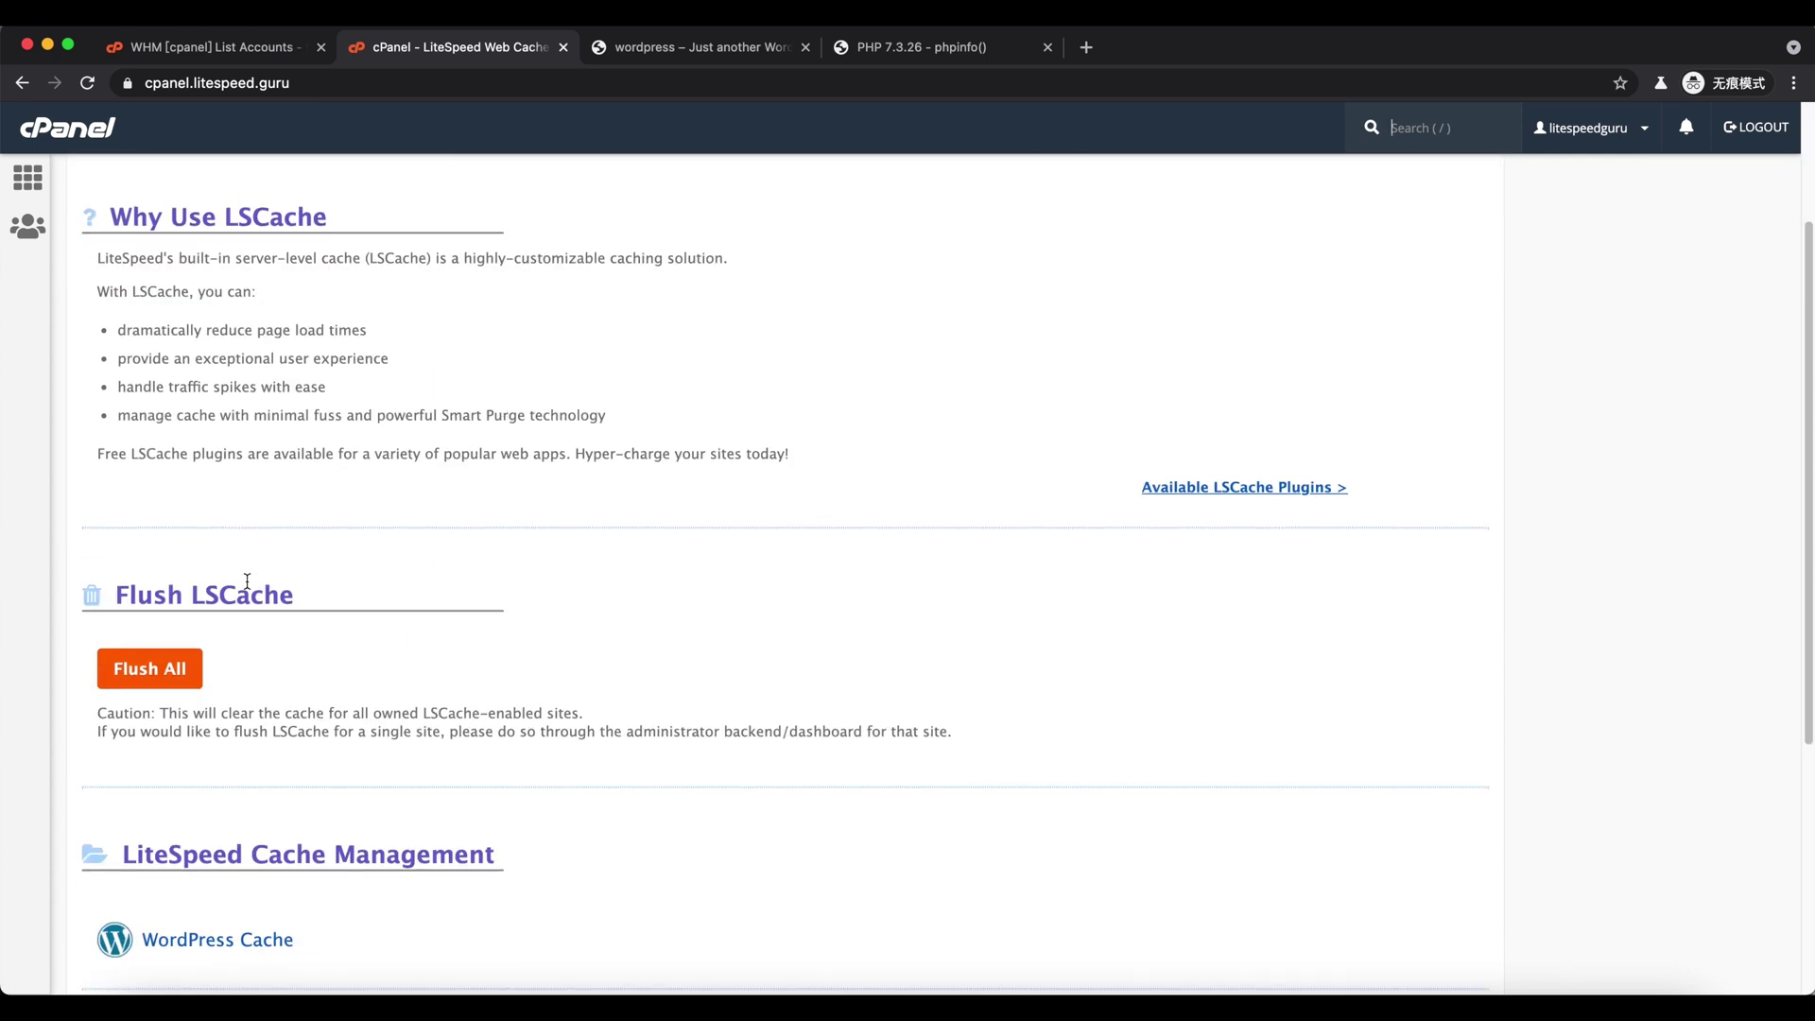
{"action": "scroll", "coordinate": [247, 580], "scroll_direction": "down", "scroll_amount": 4}
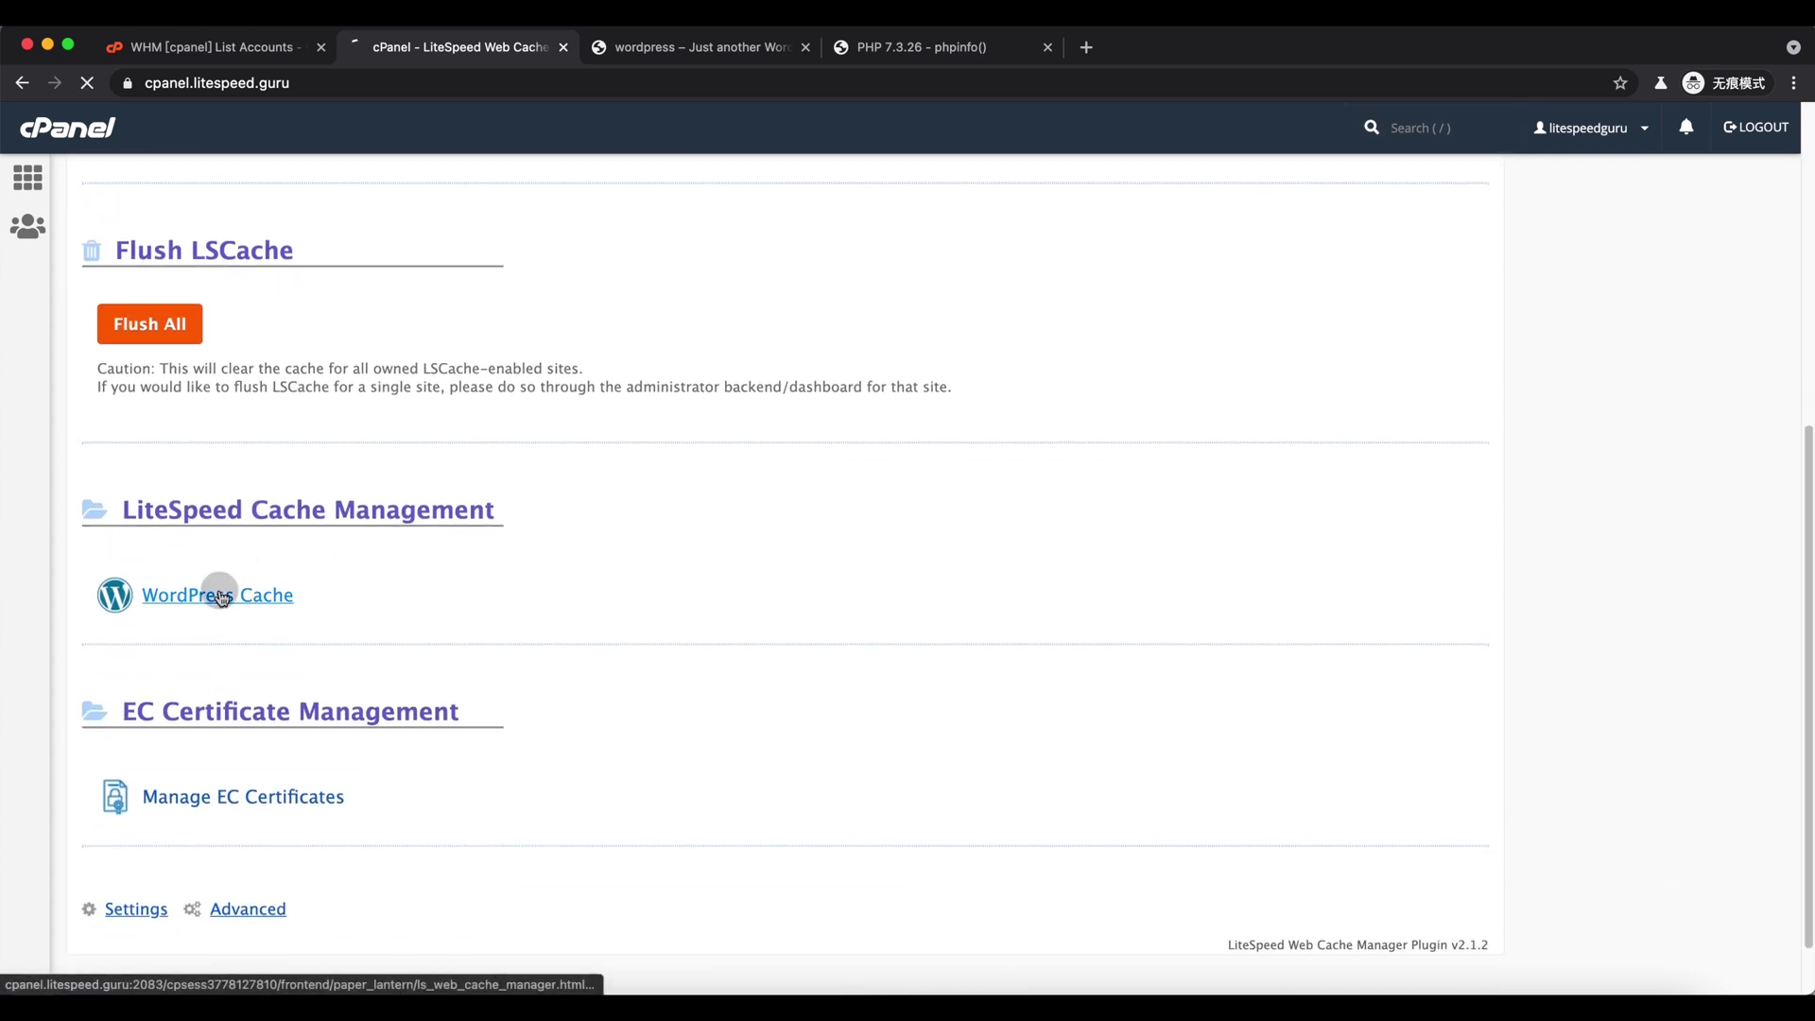
{"action": "left_click", "coordinate": [218, 593]}
- Scan for WordPress installations and disable LSCache for test.litespeed.guru
{"action": "left_click", "coordinate": [247, 362]}
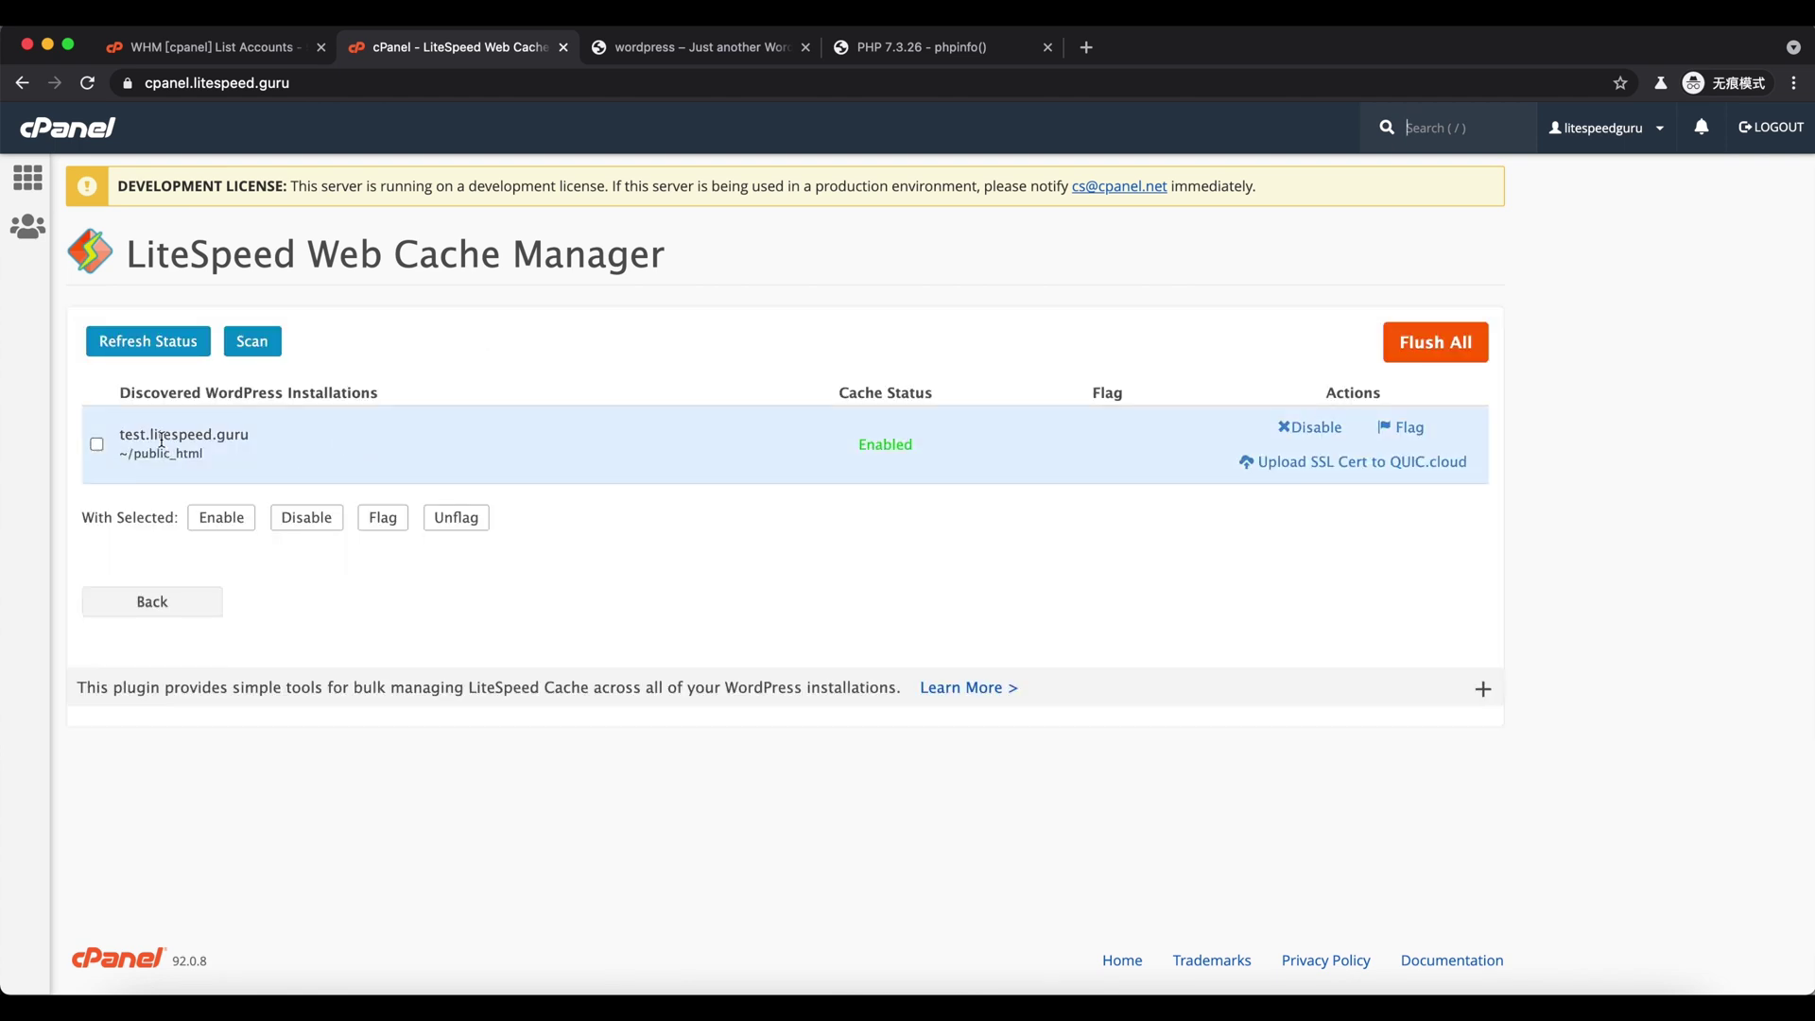
{"action": "left_click", "coordinate": [1310, 427]}
{"action": "left_click", "coordinate": [1086, 215]}
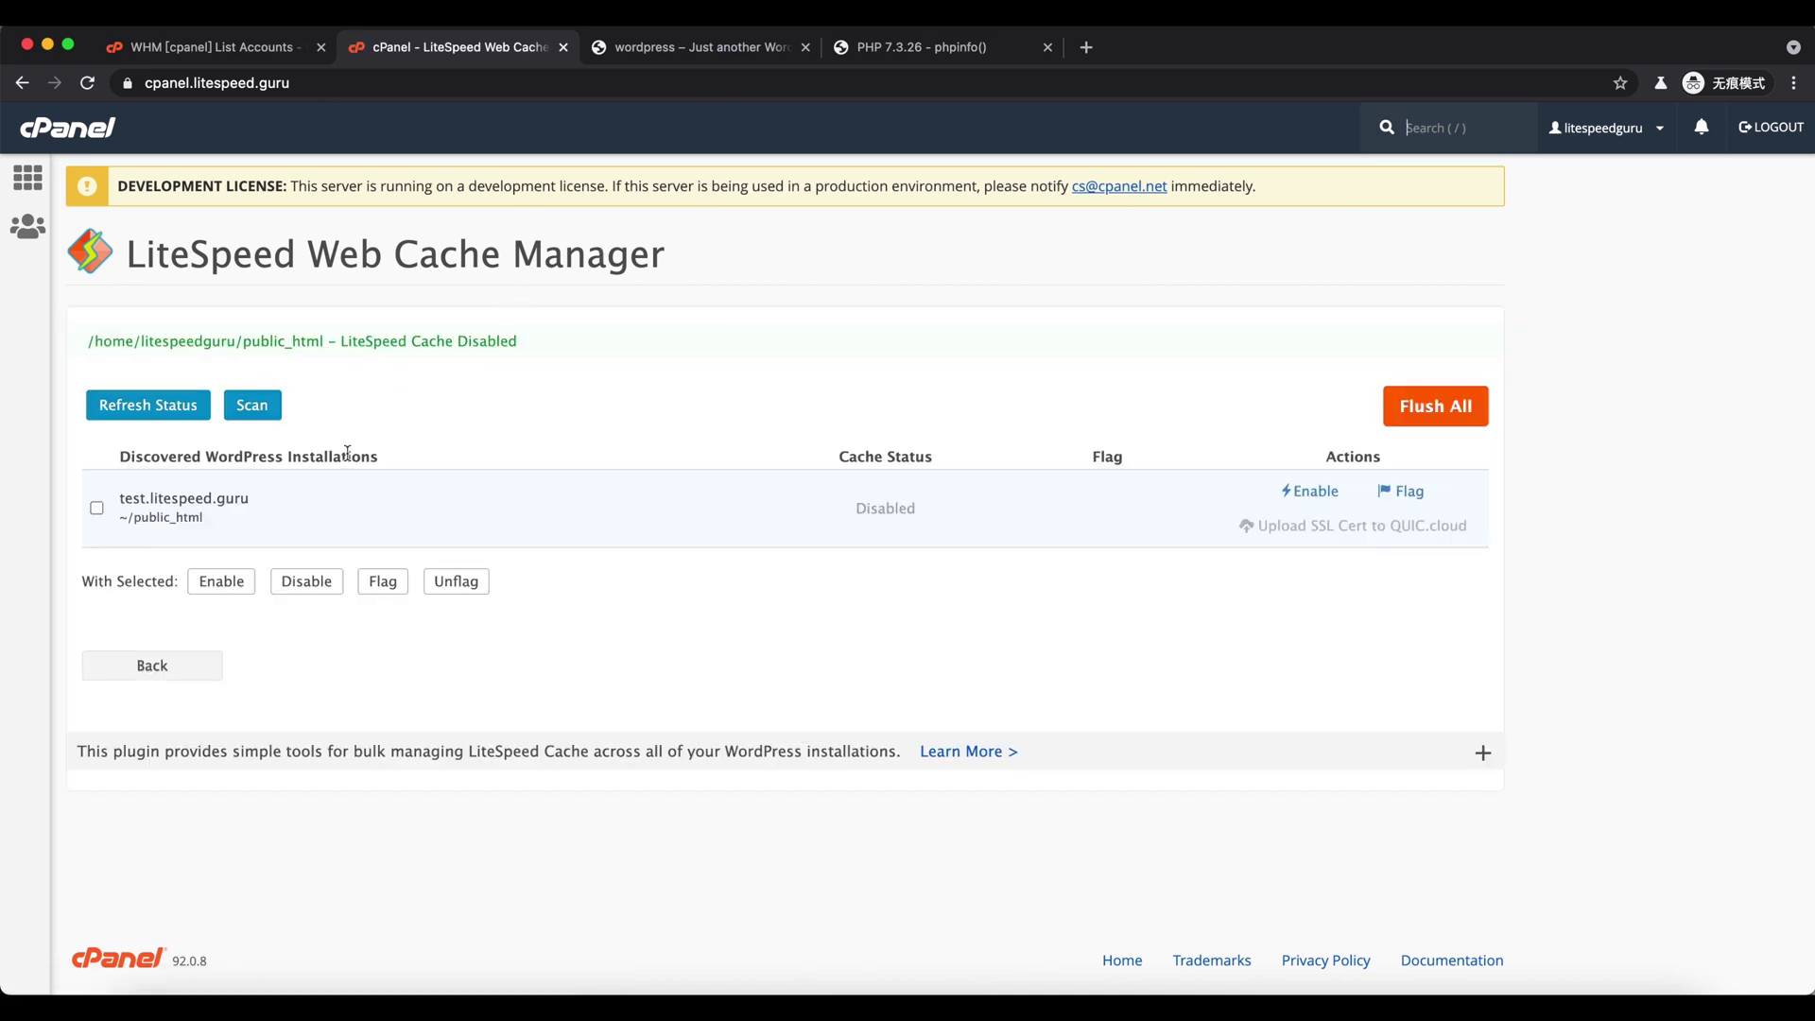
{"action": "left_click", "coordinate": [909, 516]}
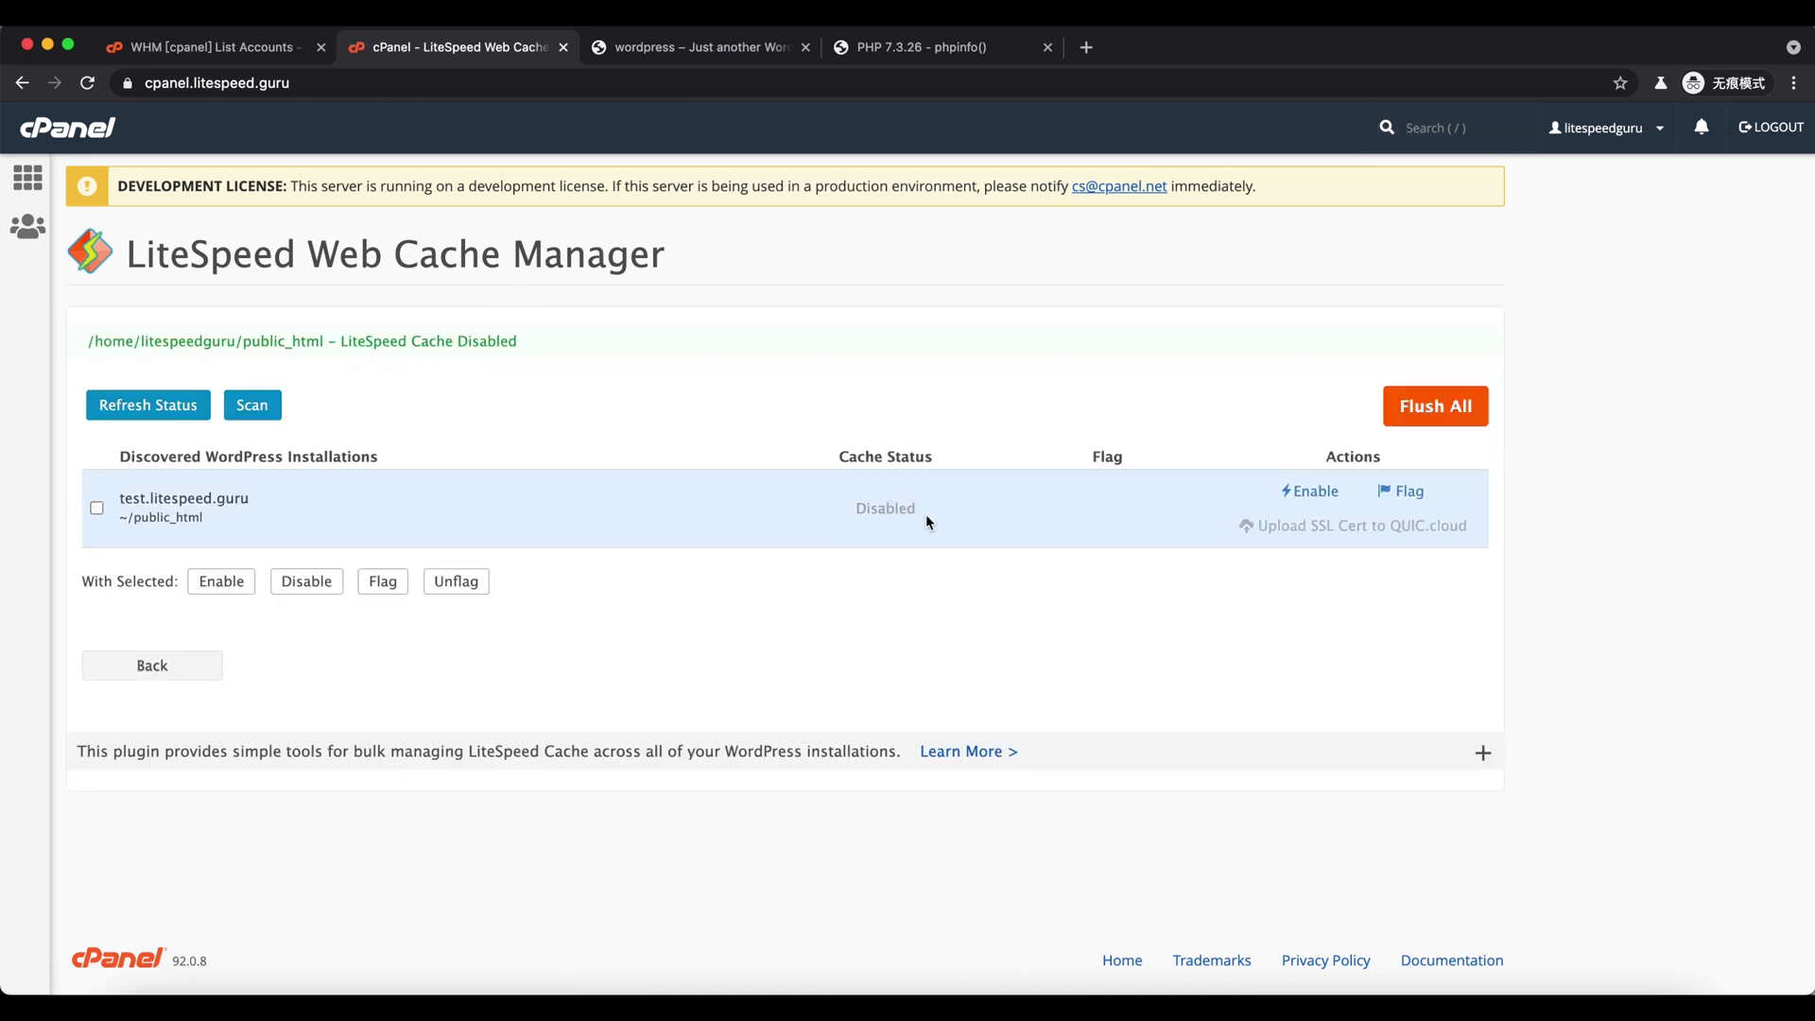
- Review the installed plugins list in WordPress admin
{"action": "left_click", "coordinate": [704, 47]}
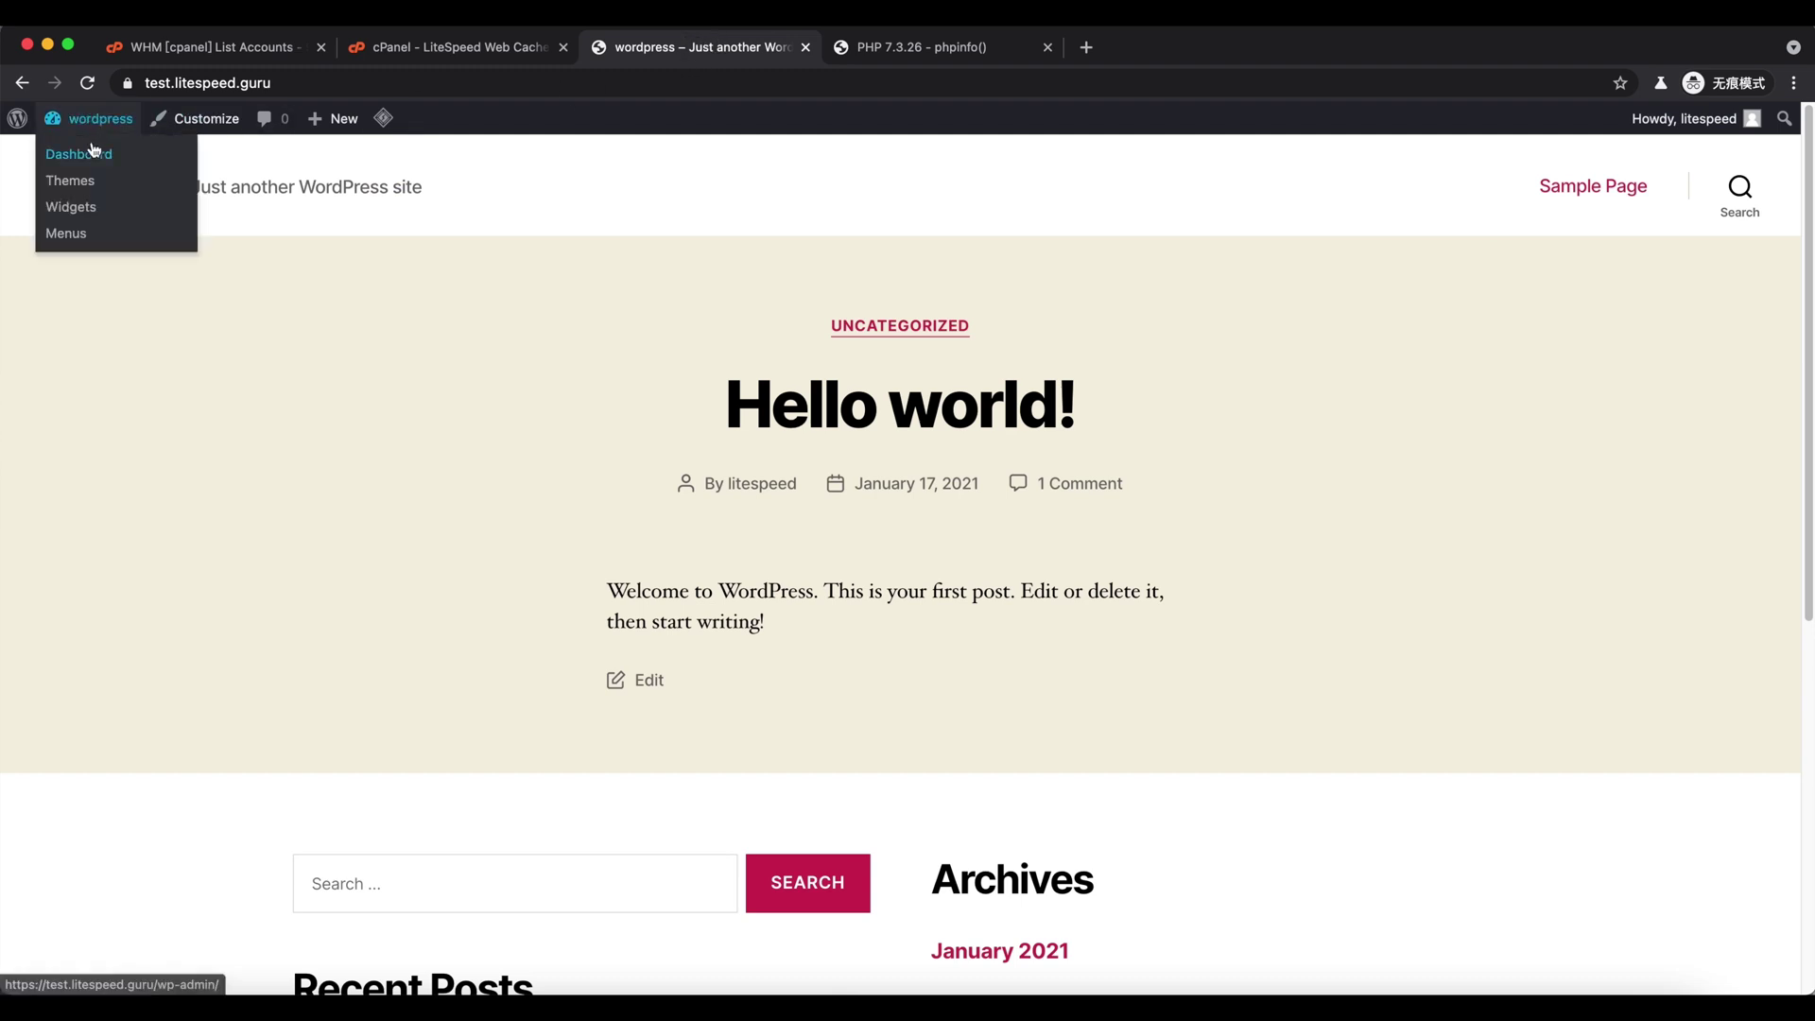
{"action": "left_click", "coordinate": [94, 152]}
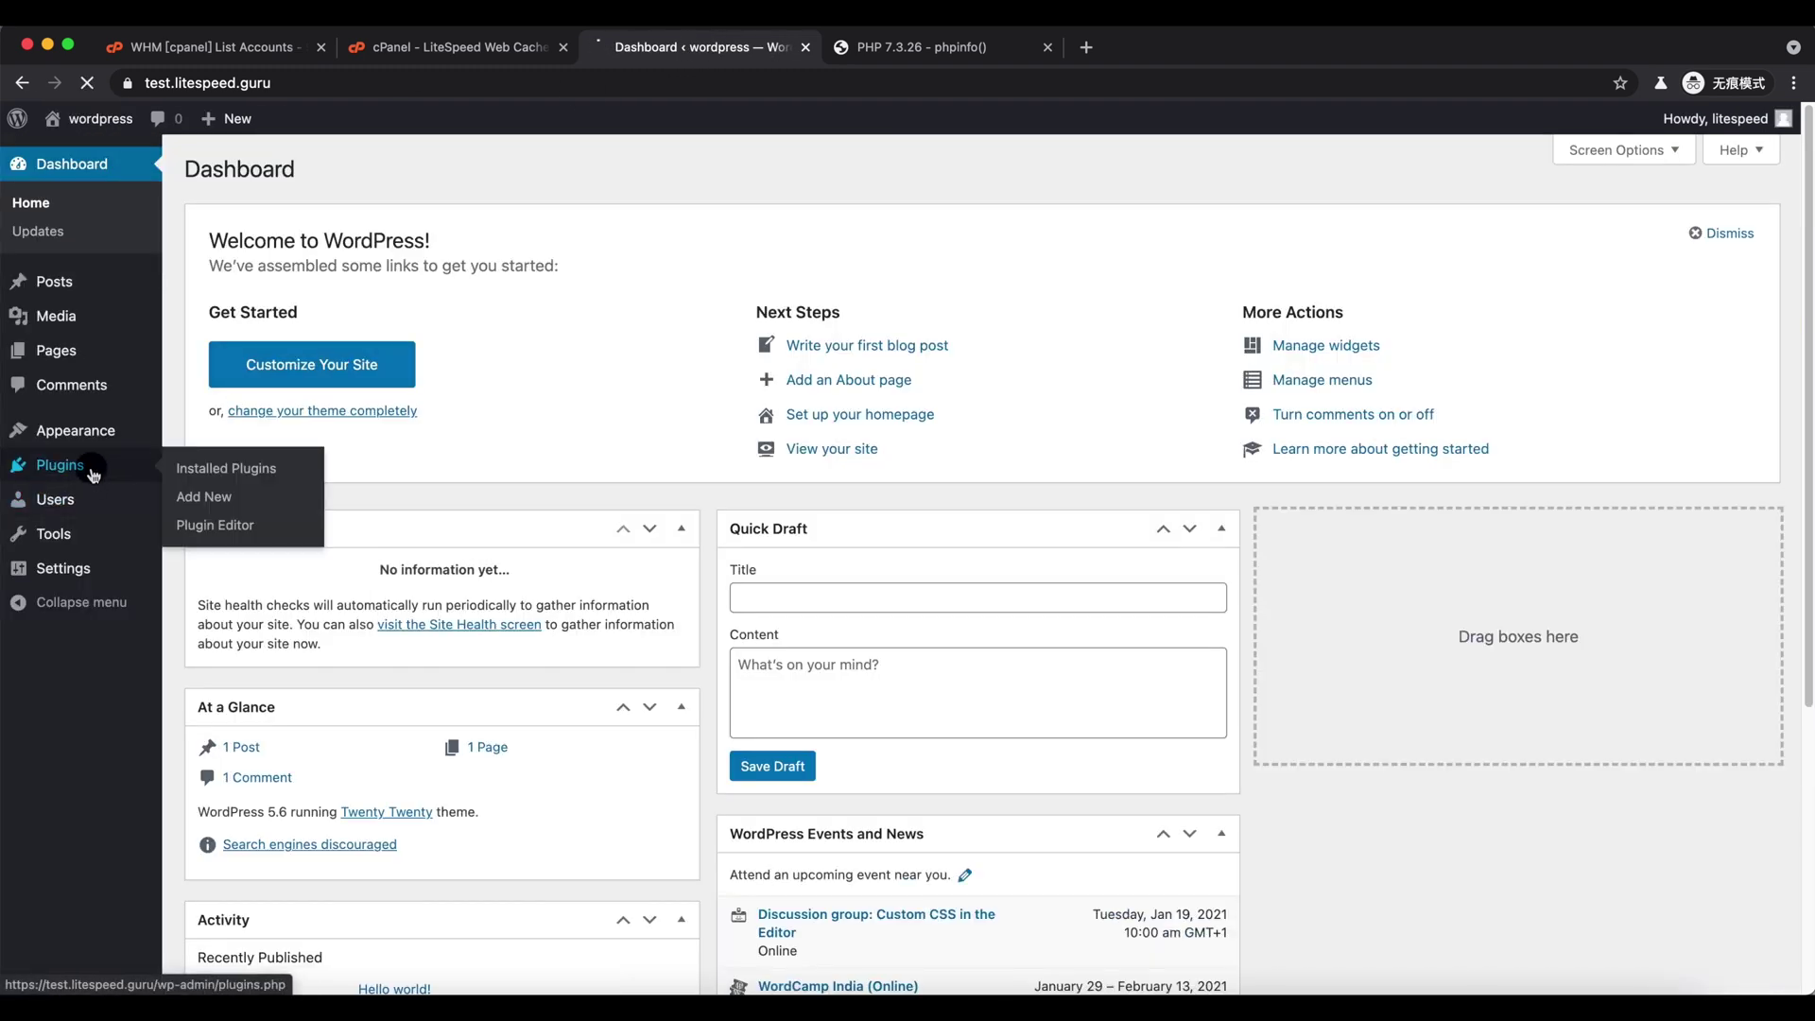
{"action": "left_click", "coordinate": [93, 473]}
{"action": "left_click_drag", "start_coordinate": [255, 407], "coordinate": [348, 438]}
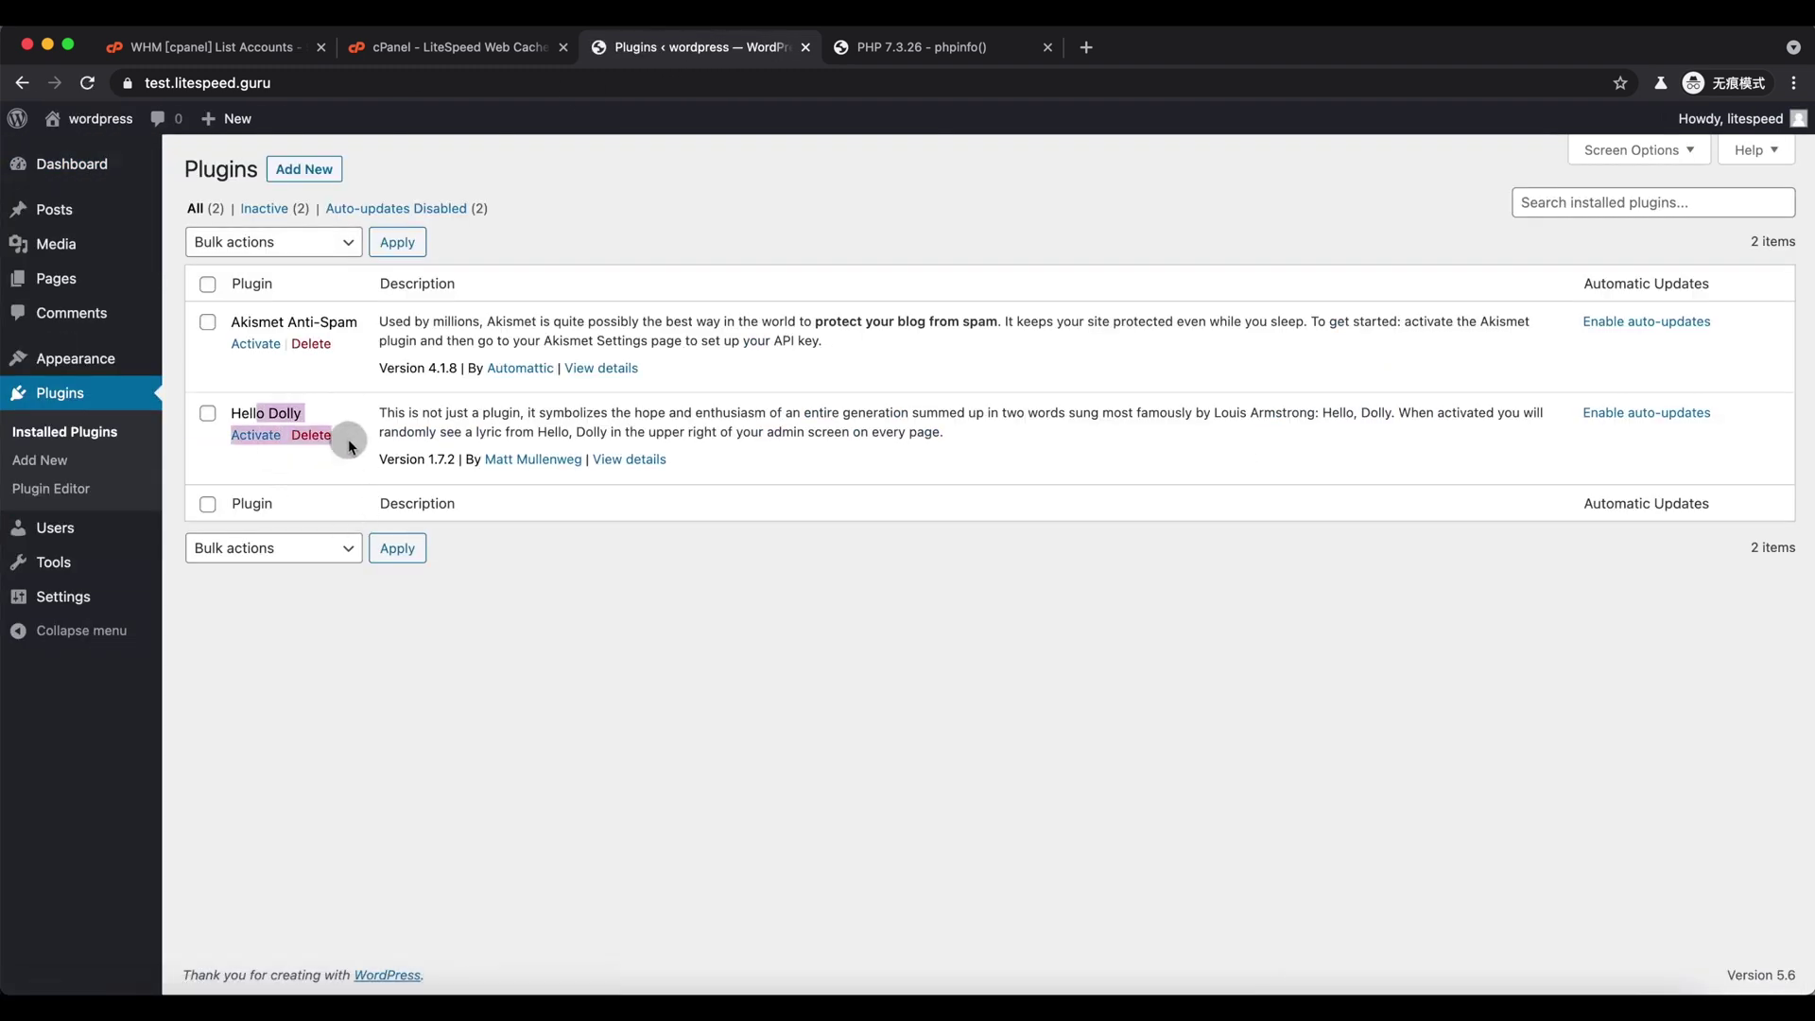
{"action": "left_click", "coordinate": [348, 439]}
{"action": "left_click_drag", "start_coordinate": [241, 414], "coordinate": [359, 452]}
{"action": "left_click", "coordinate": [359, 454]}
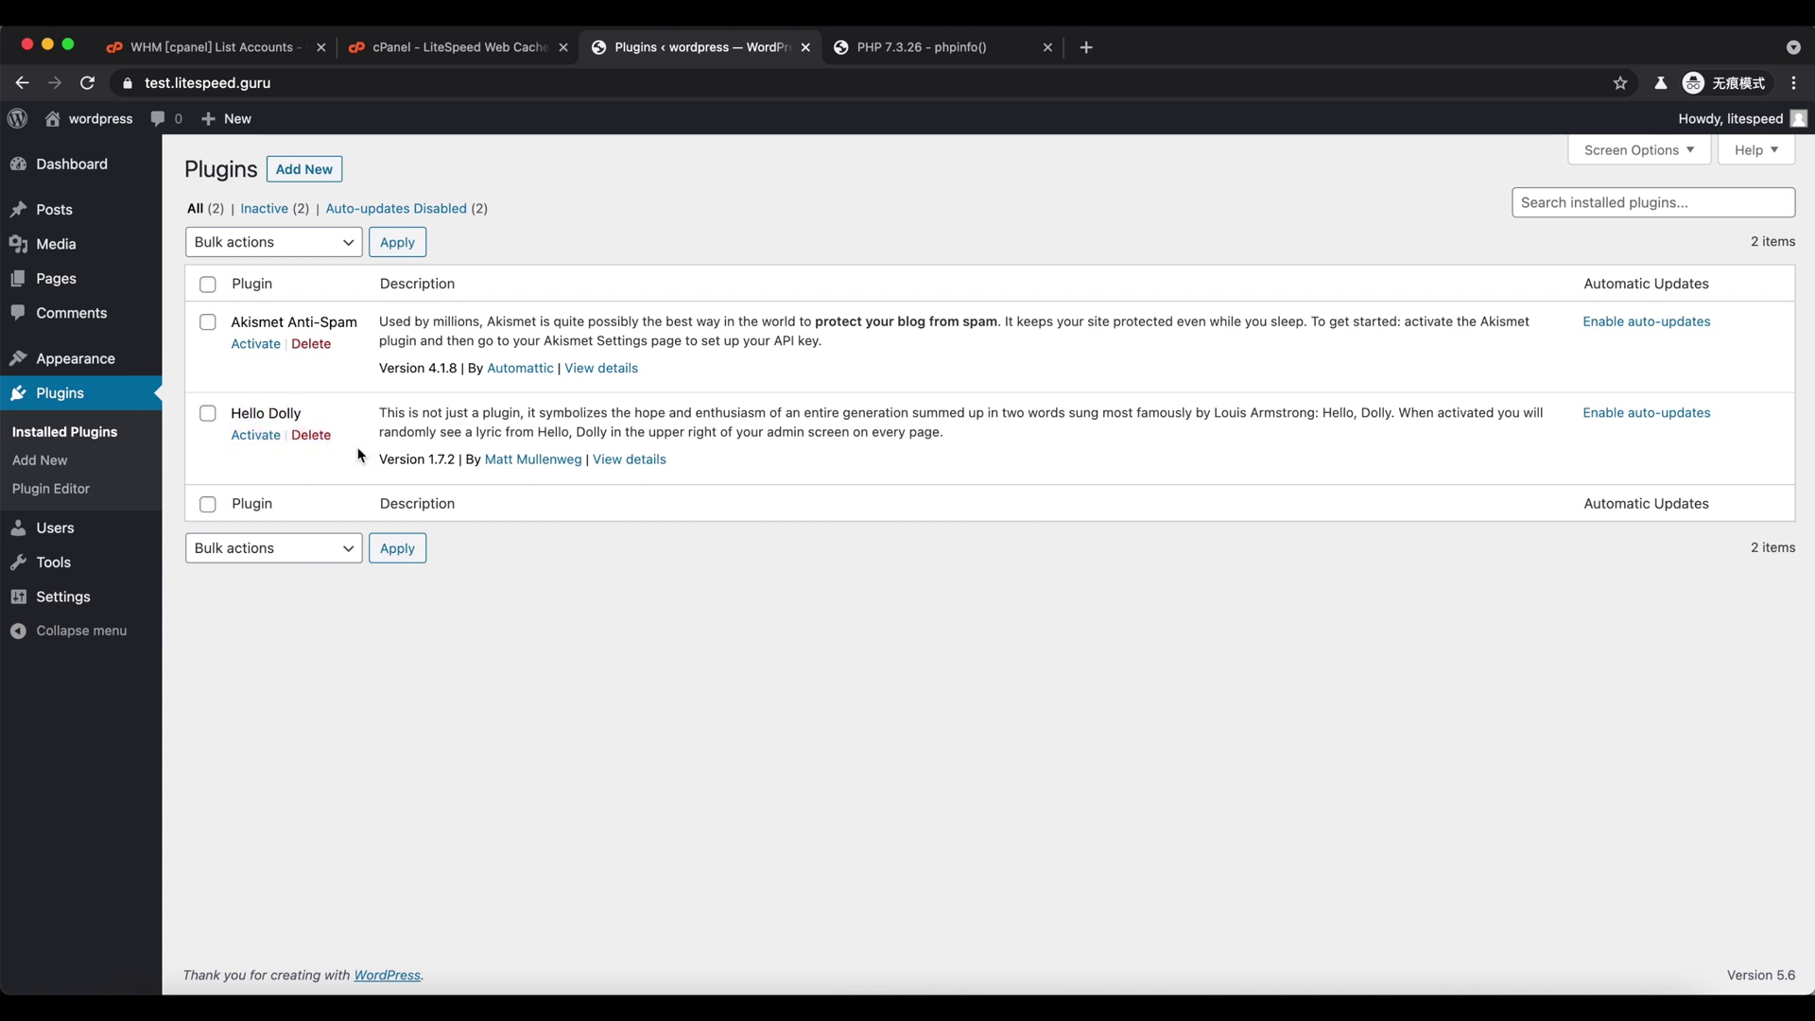
- Re-enable LiteSpeed Cache for public_html in cPanel and reload the WordPress Plugins list
{"action": "left_click", "coordinate": [425, 45]}
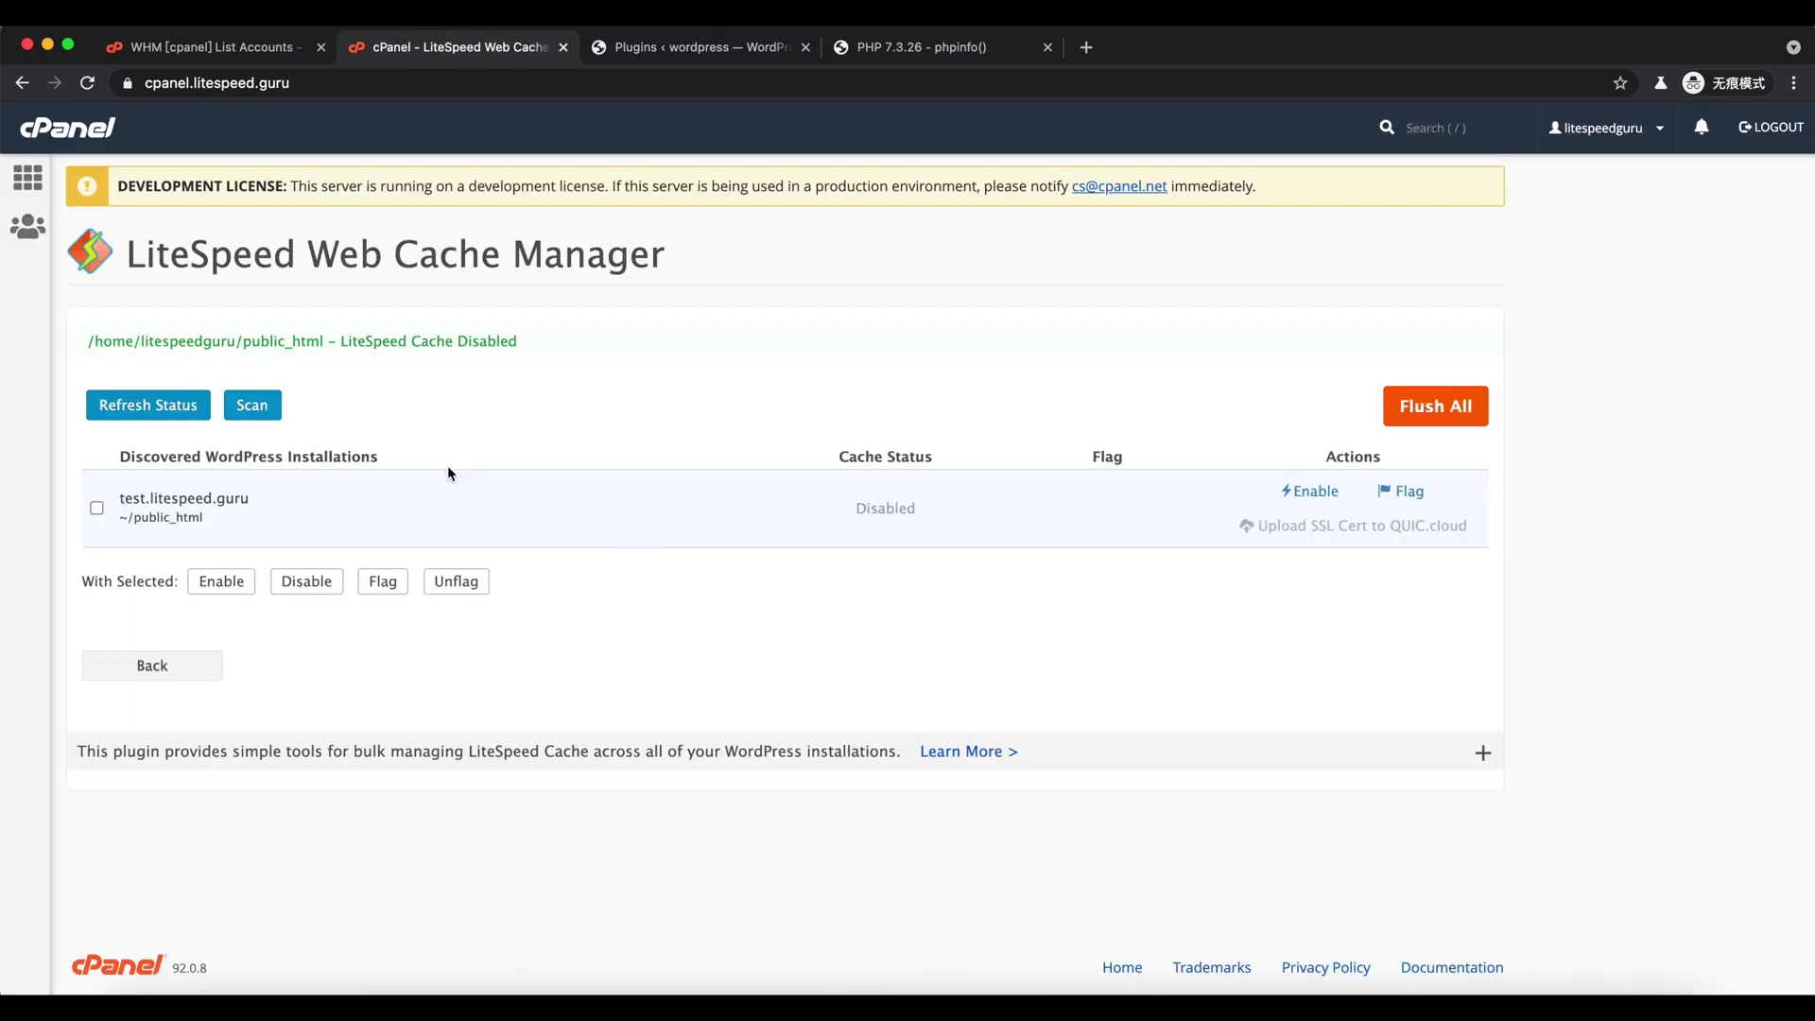
{"action": "left_click", "coordinate": [1312, 491]}
{"action": "left_click", "coordinate": [1086, 204]}
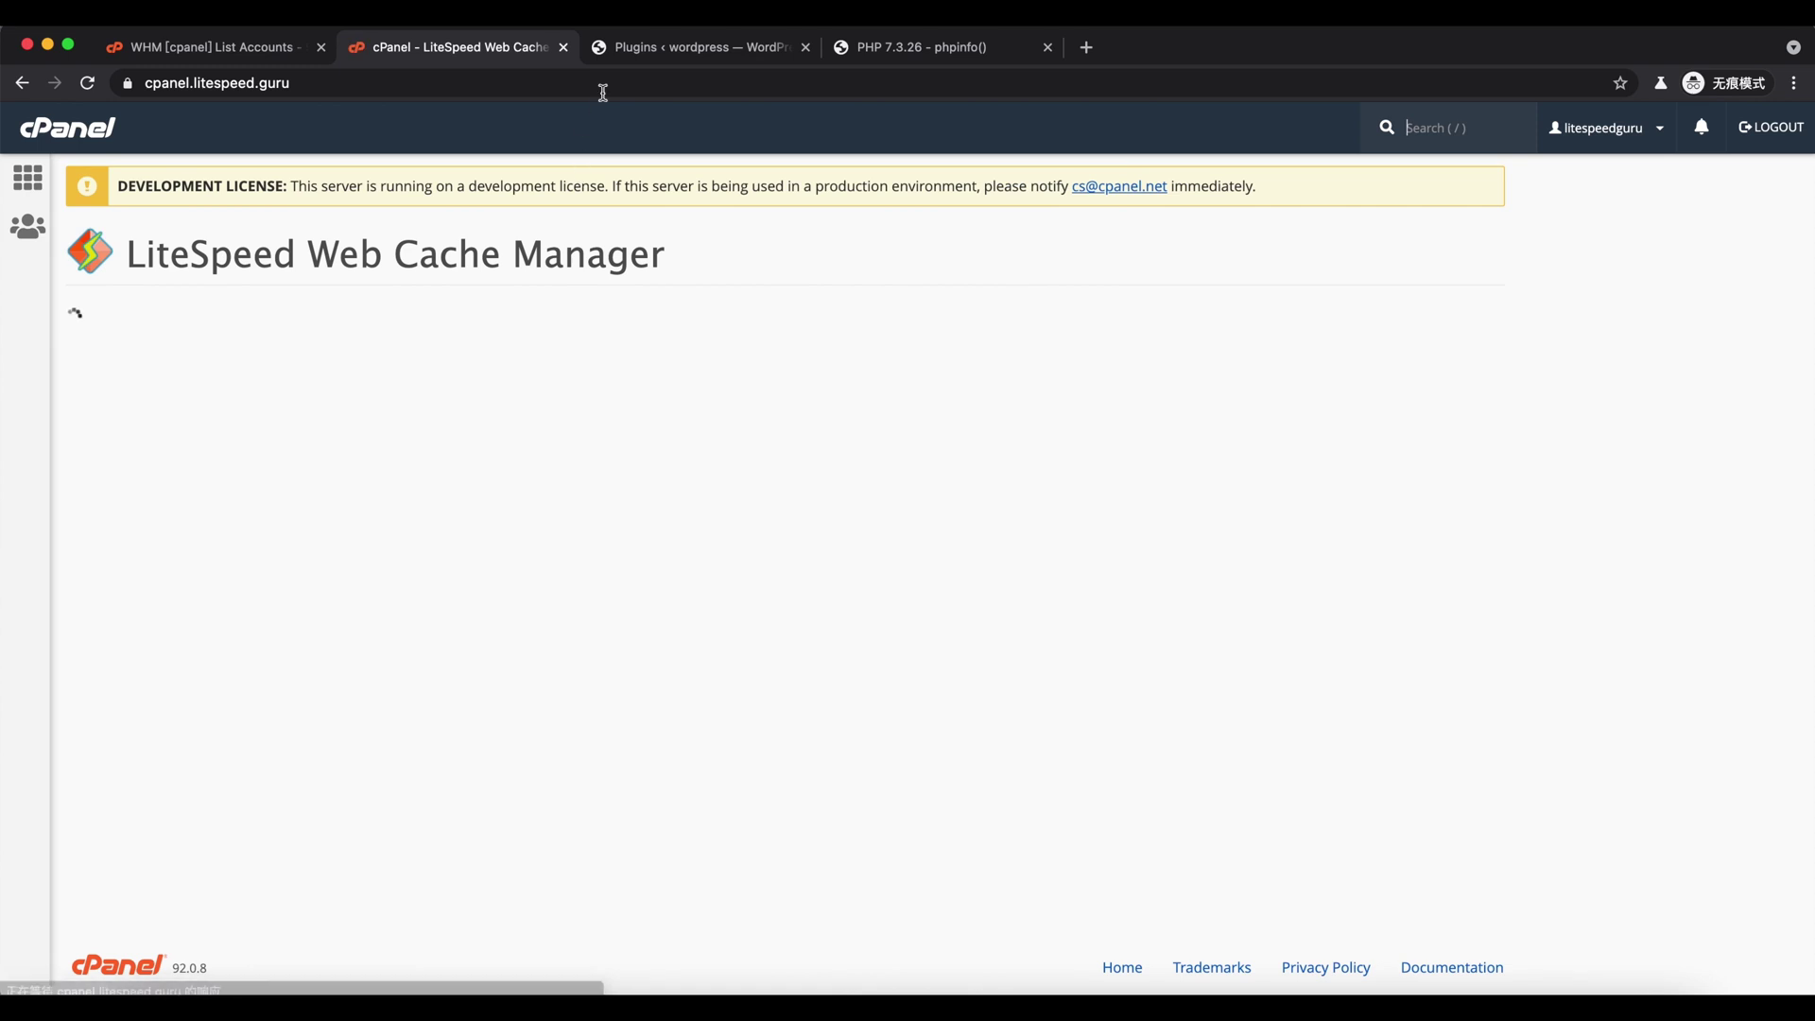
{"action": "left_click", "coordinate": [681, 52]}
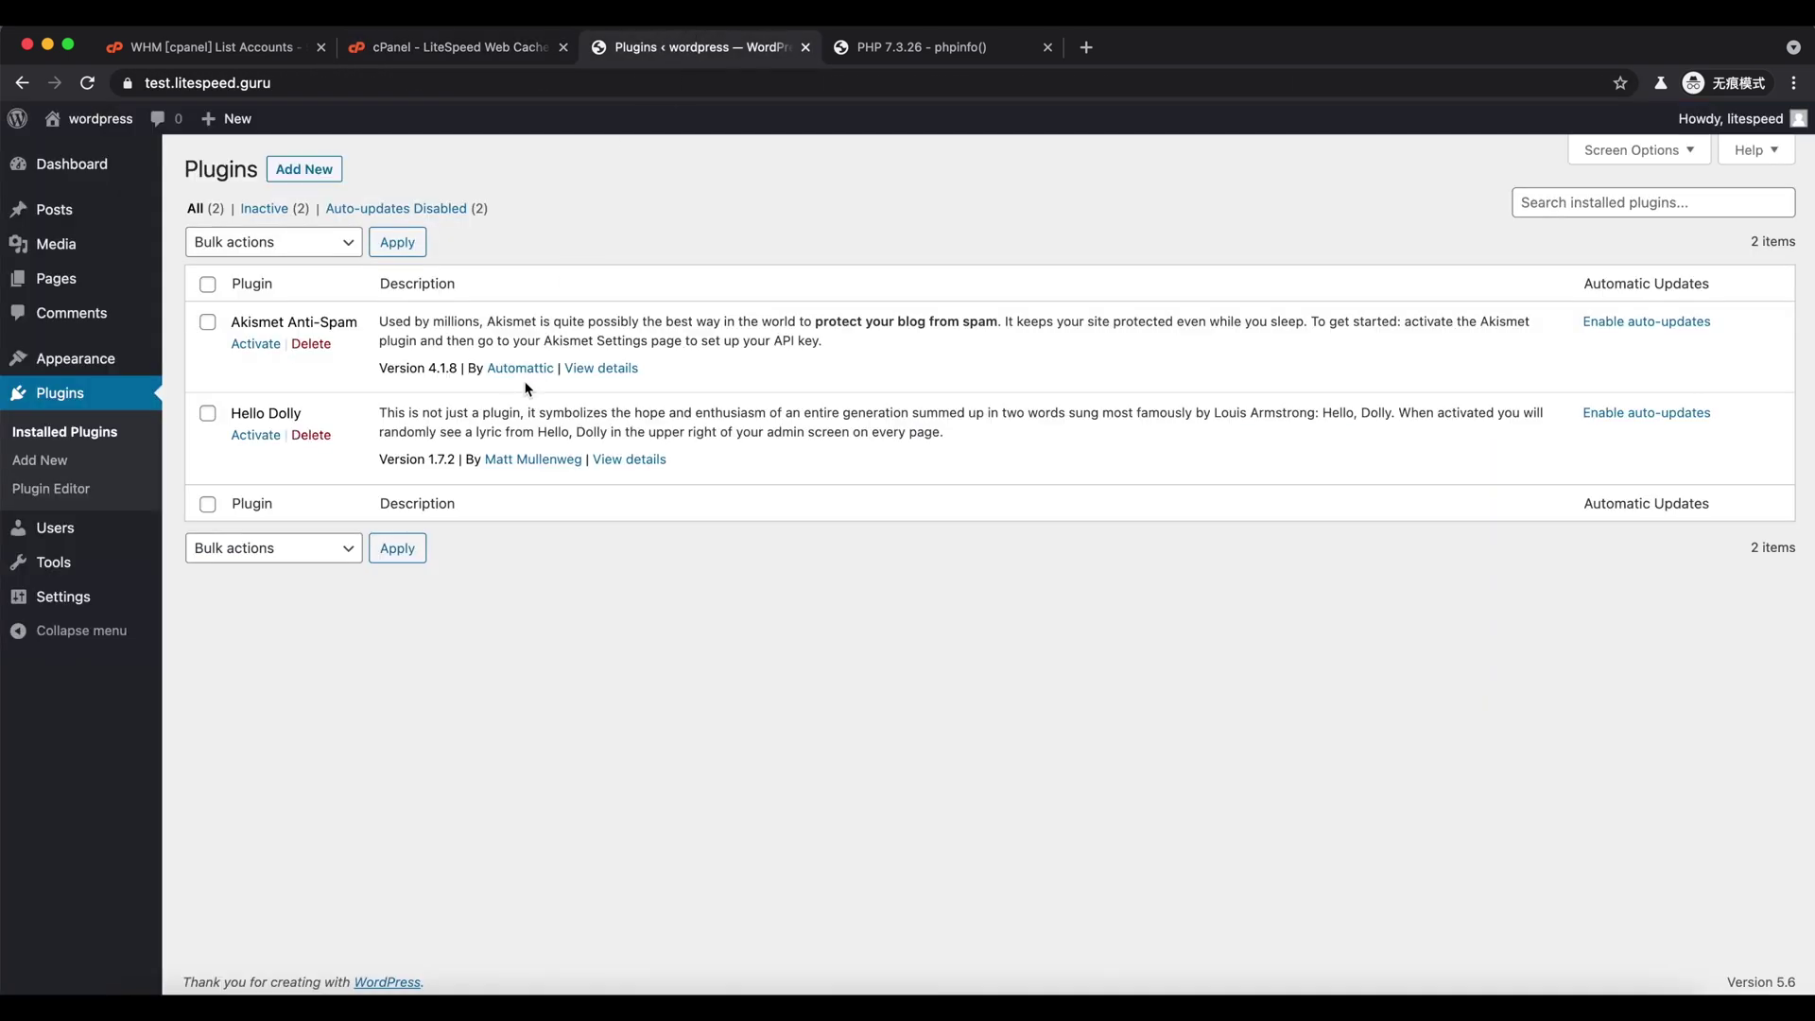
{"action": "key", "text": "super+r"}
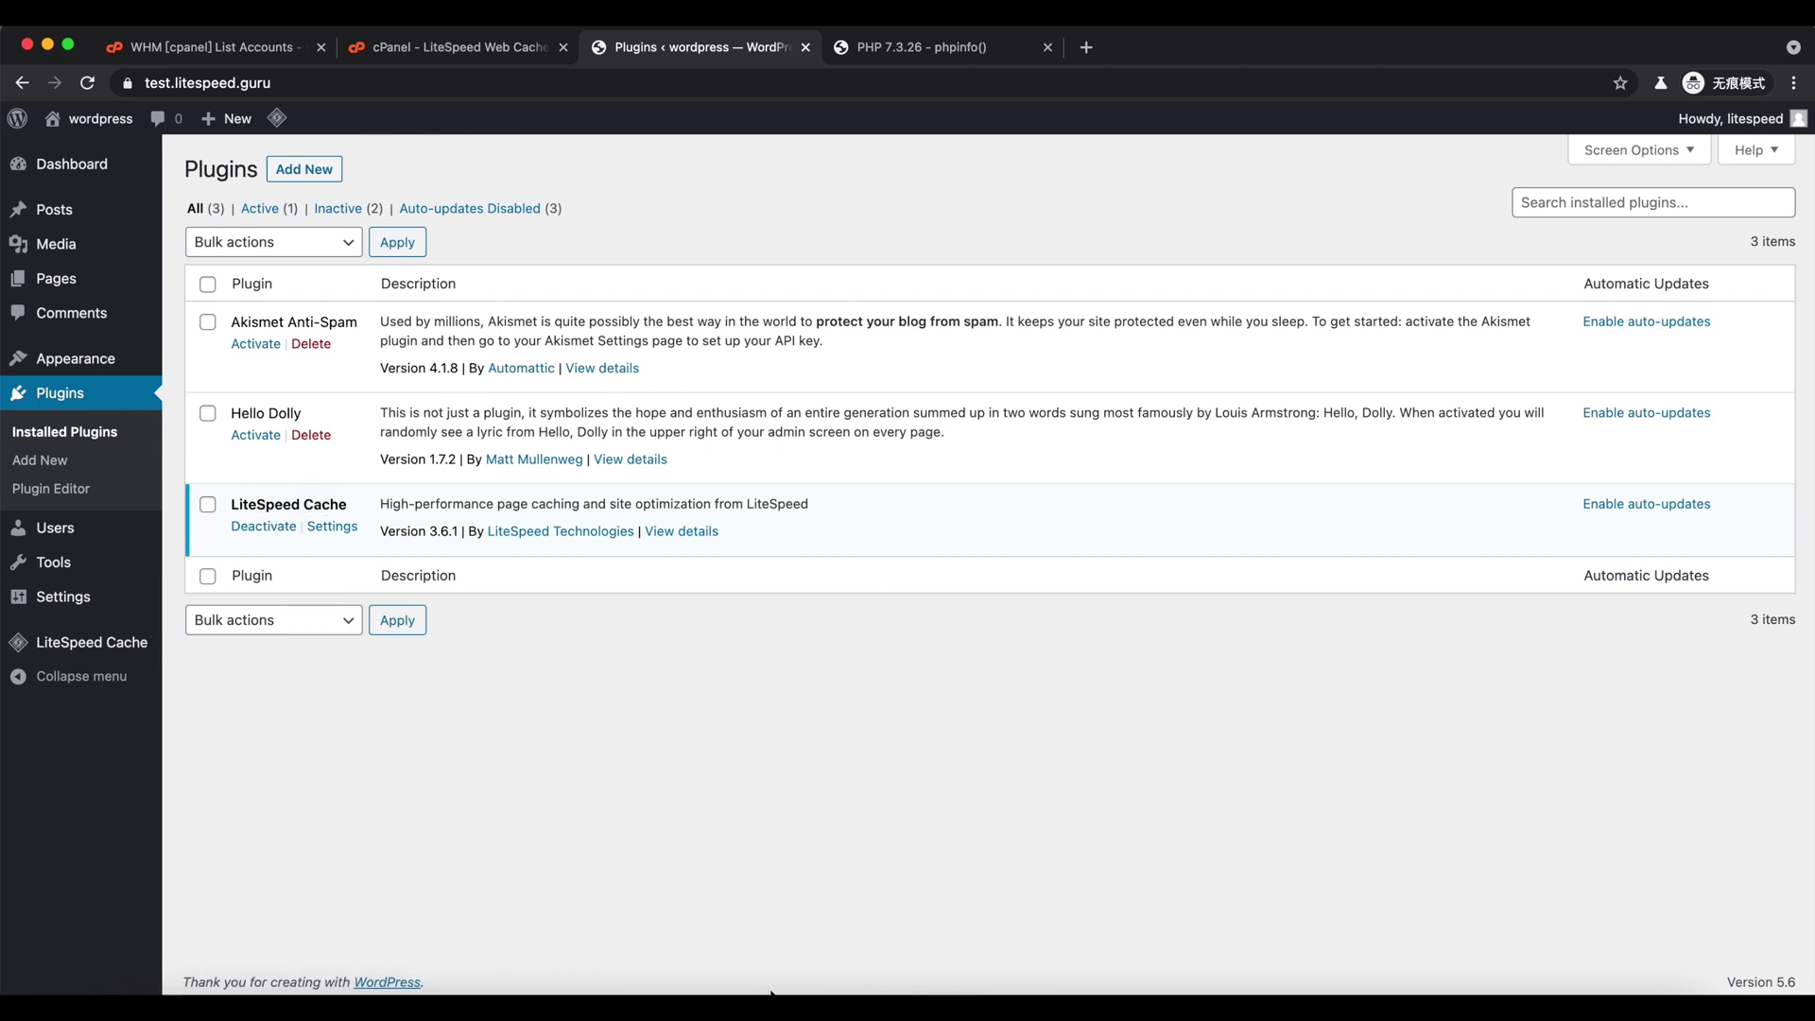
- Copy the LSMCD installer command from line 24 of the notes and run it in the root terminal
{"action": "left_click", "coordinate": [830, 988]}
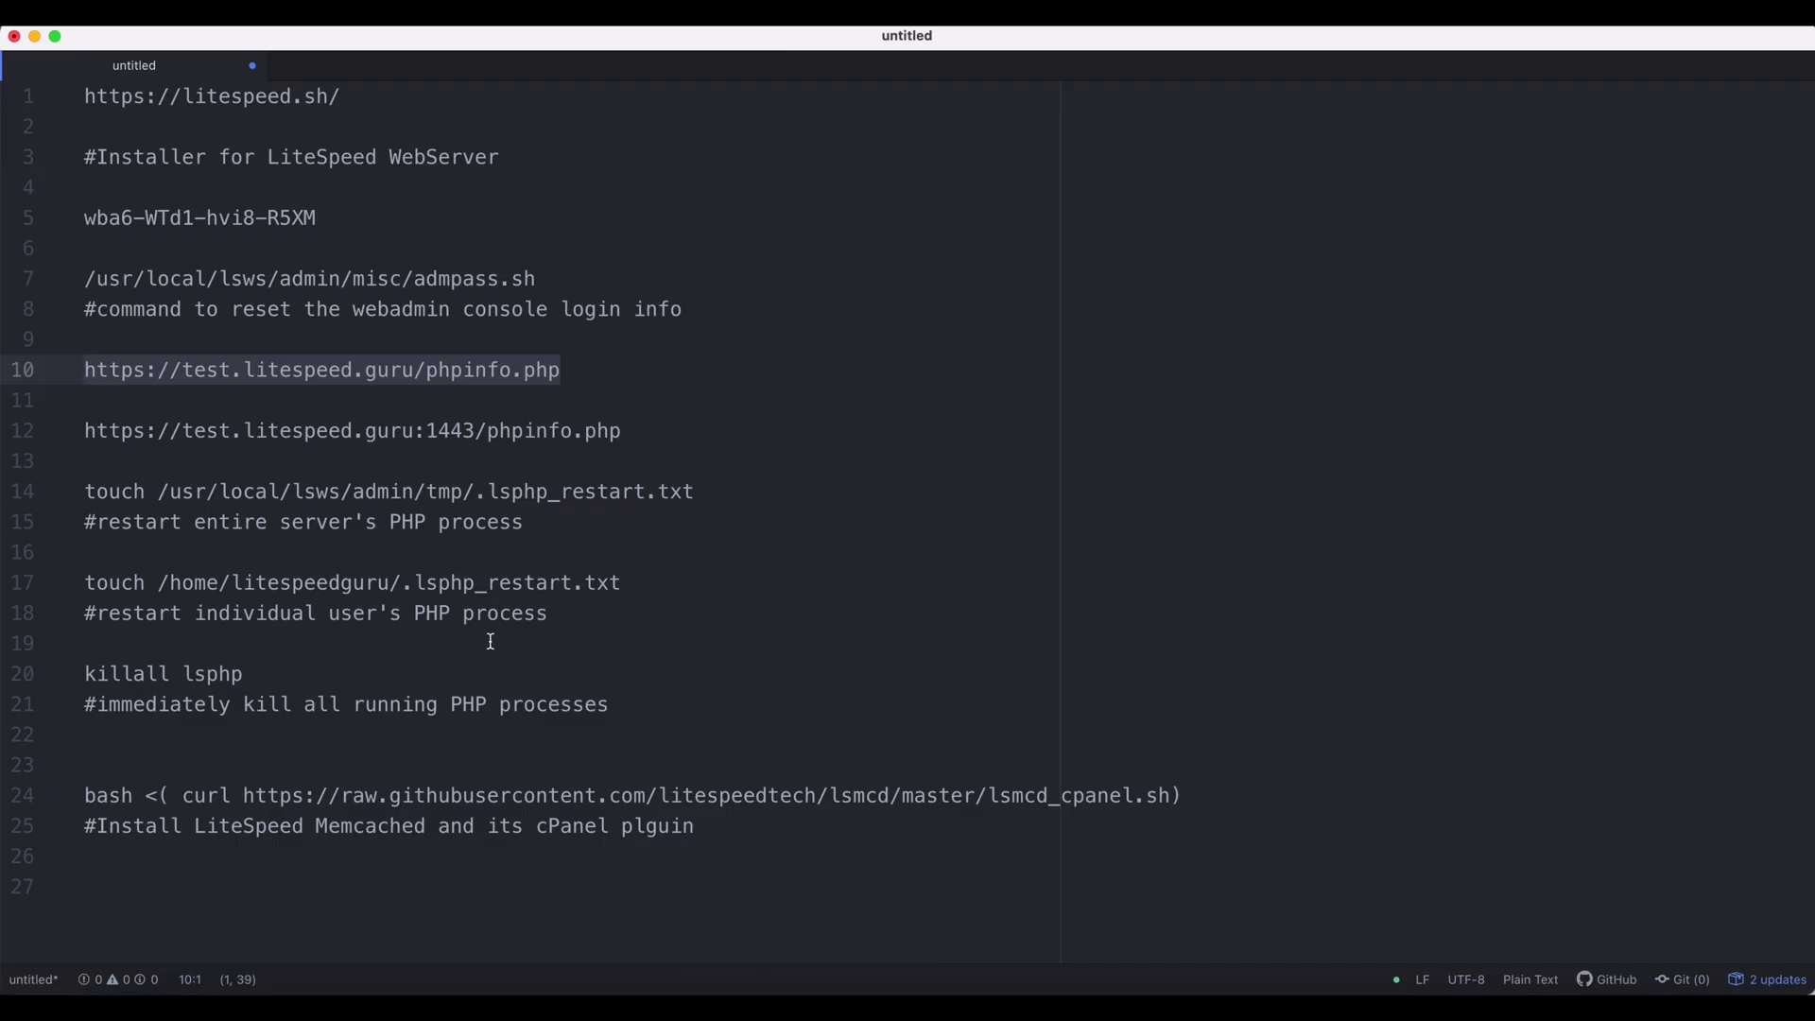
{"action": "left_click_drag", "start_coordinate": [1185, 794], "coordinate": [85, 801]}
{"action": "key", "text": "super+c"}
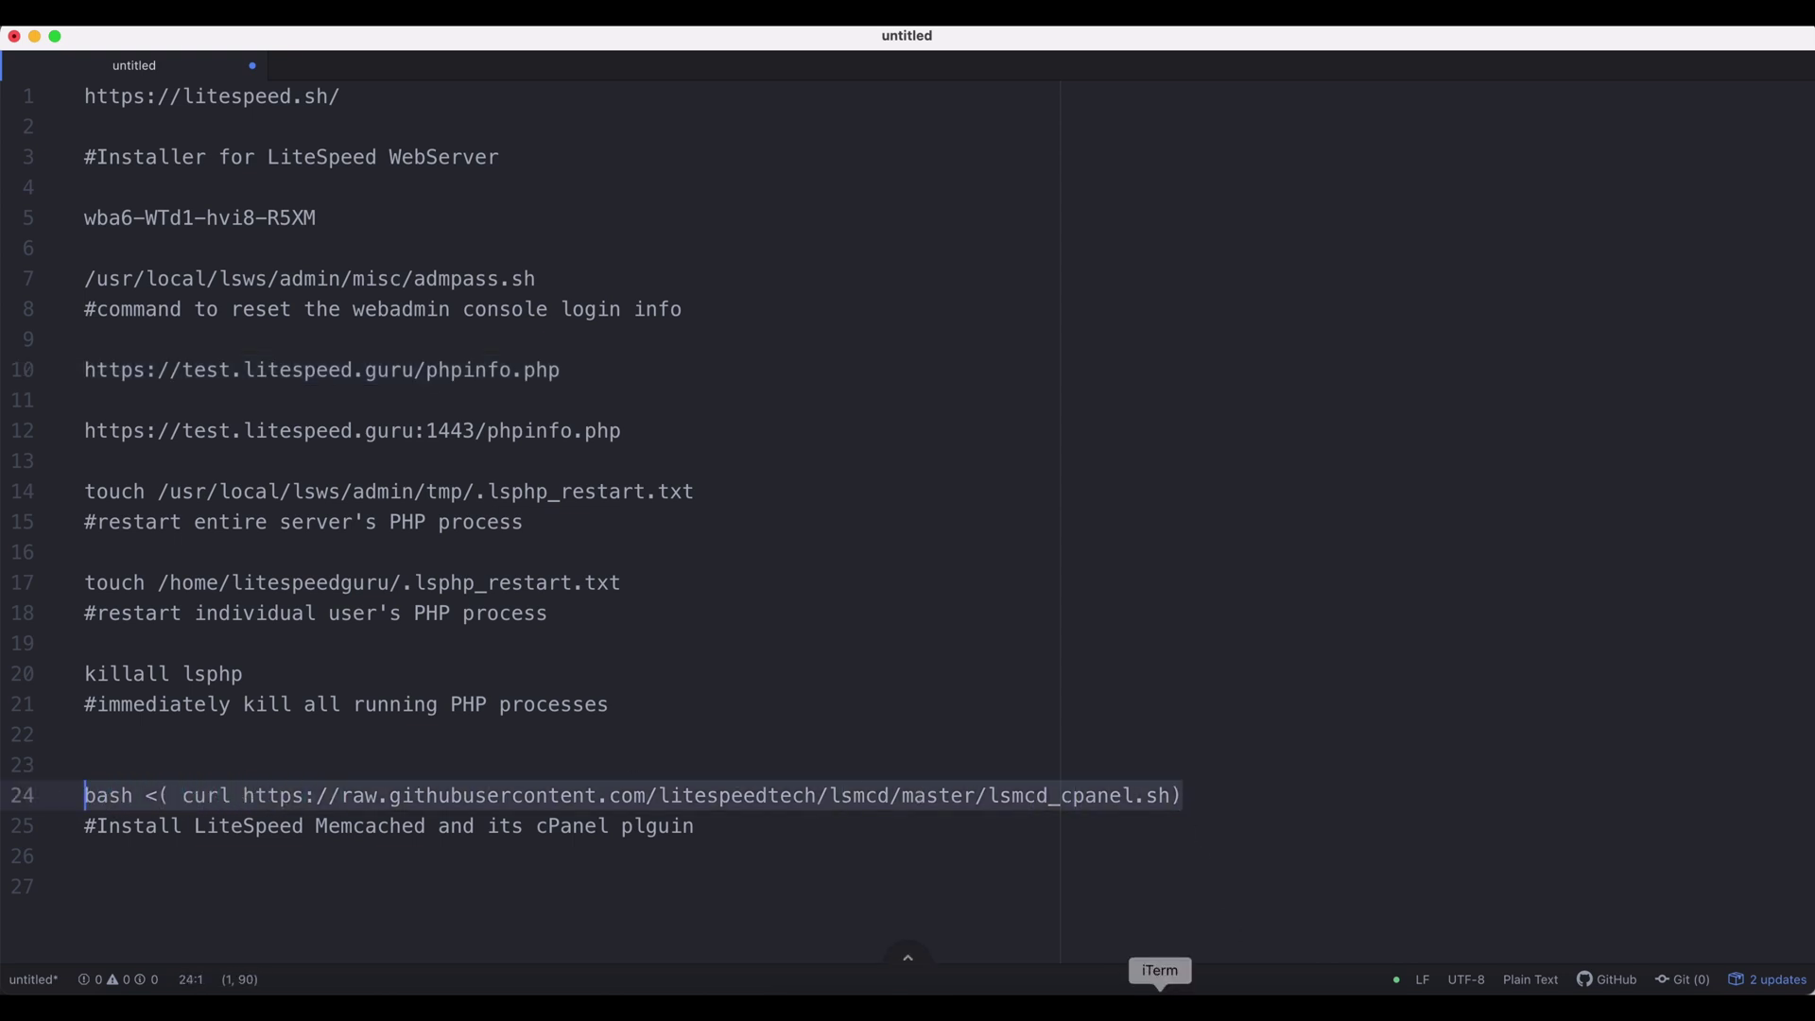
{"action": "left_click", "coordinate": [1161, 989]}
{"action": "key", "text": "super+v"}
{"action": "key", "text": "Return"}
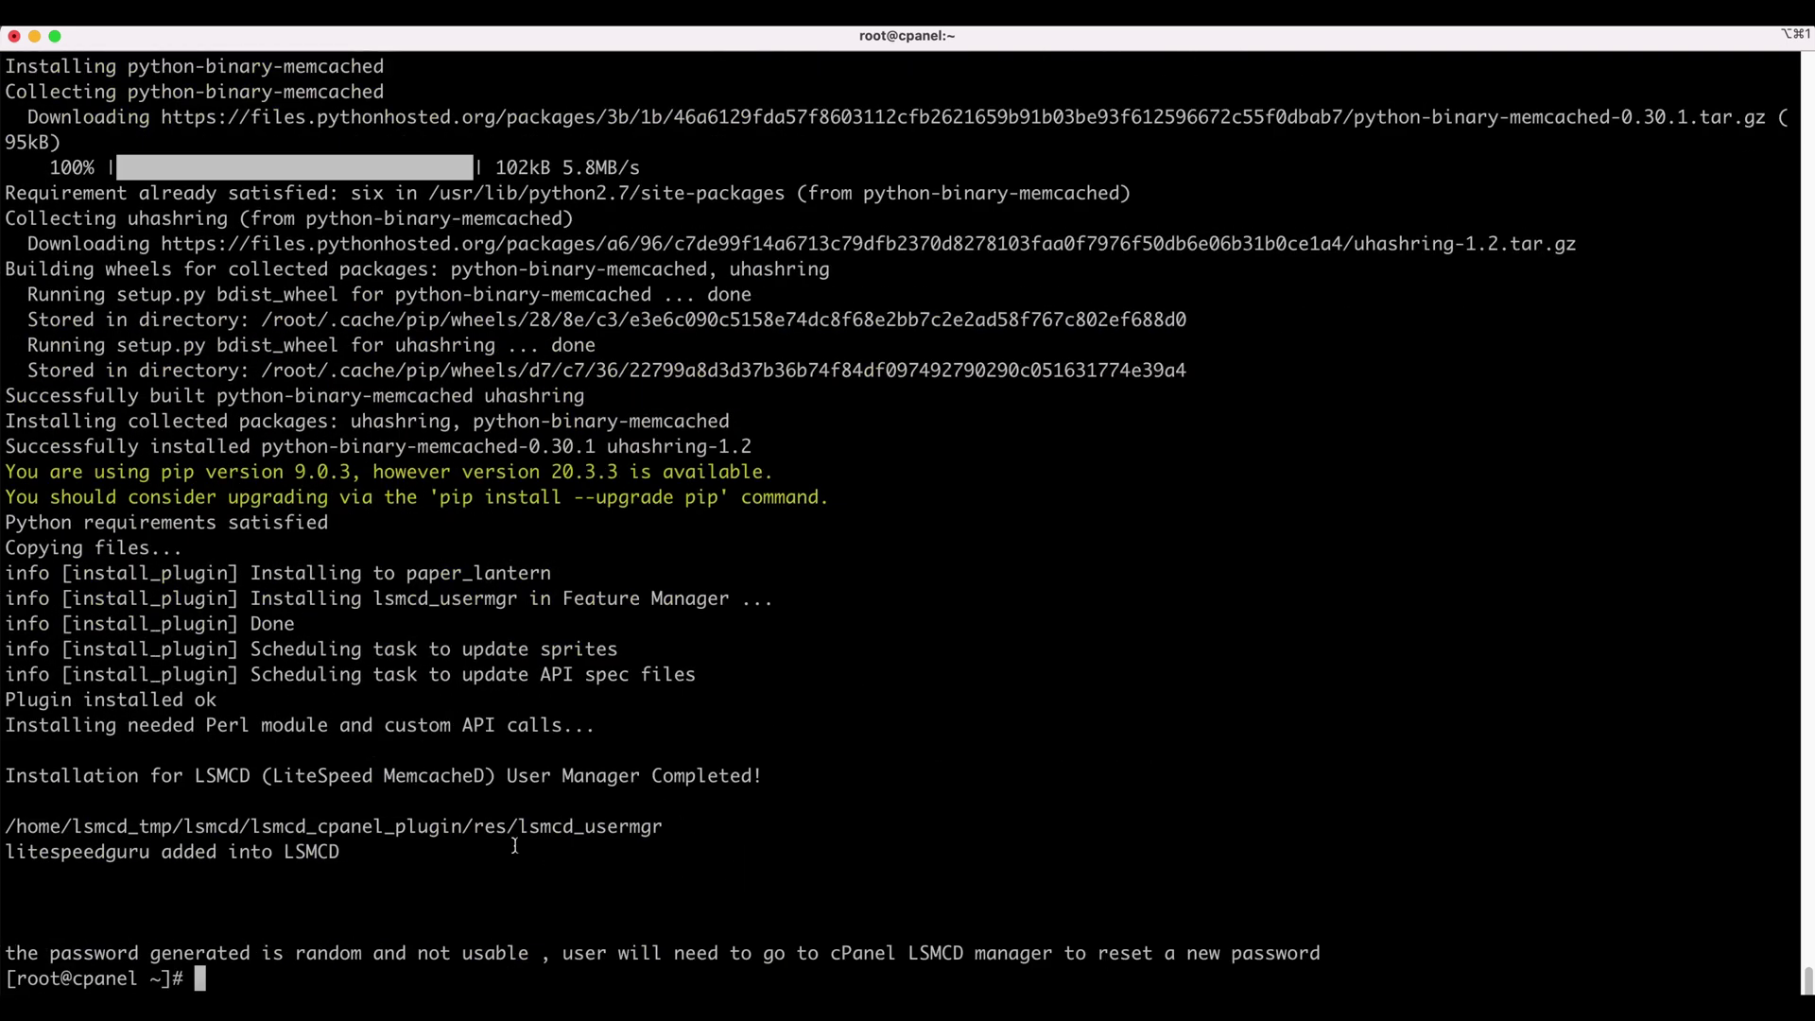
- Confirm the installer added the account to LSMCD, then open cPanel home's Advanced section
{"action": "left_click_drag", "start_coordinate": [26, 854], "coordinate": [239, 856]}
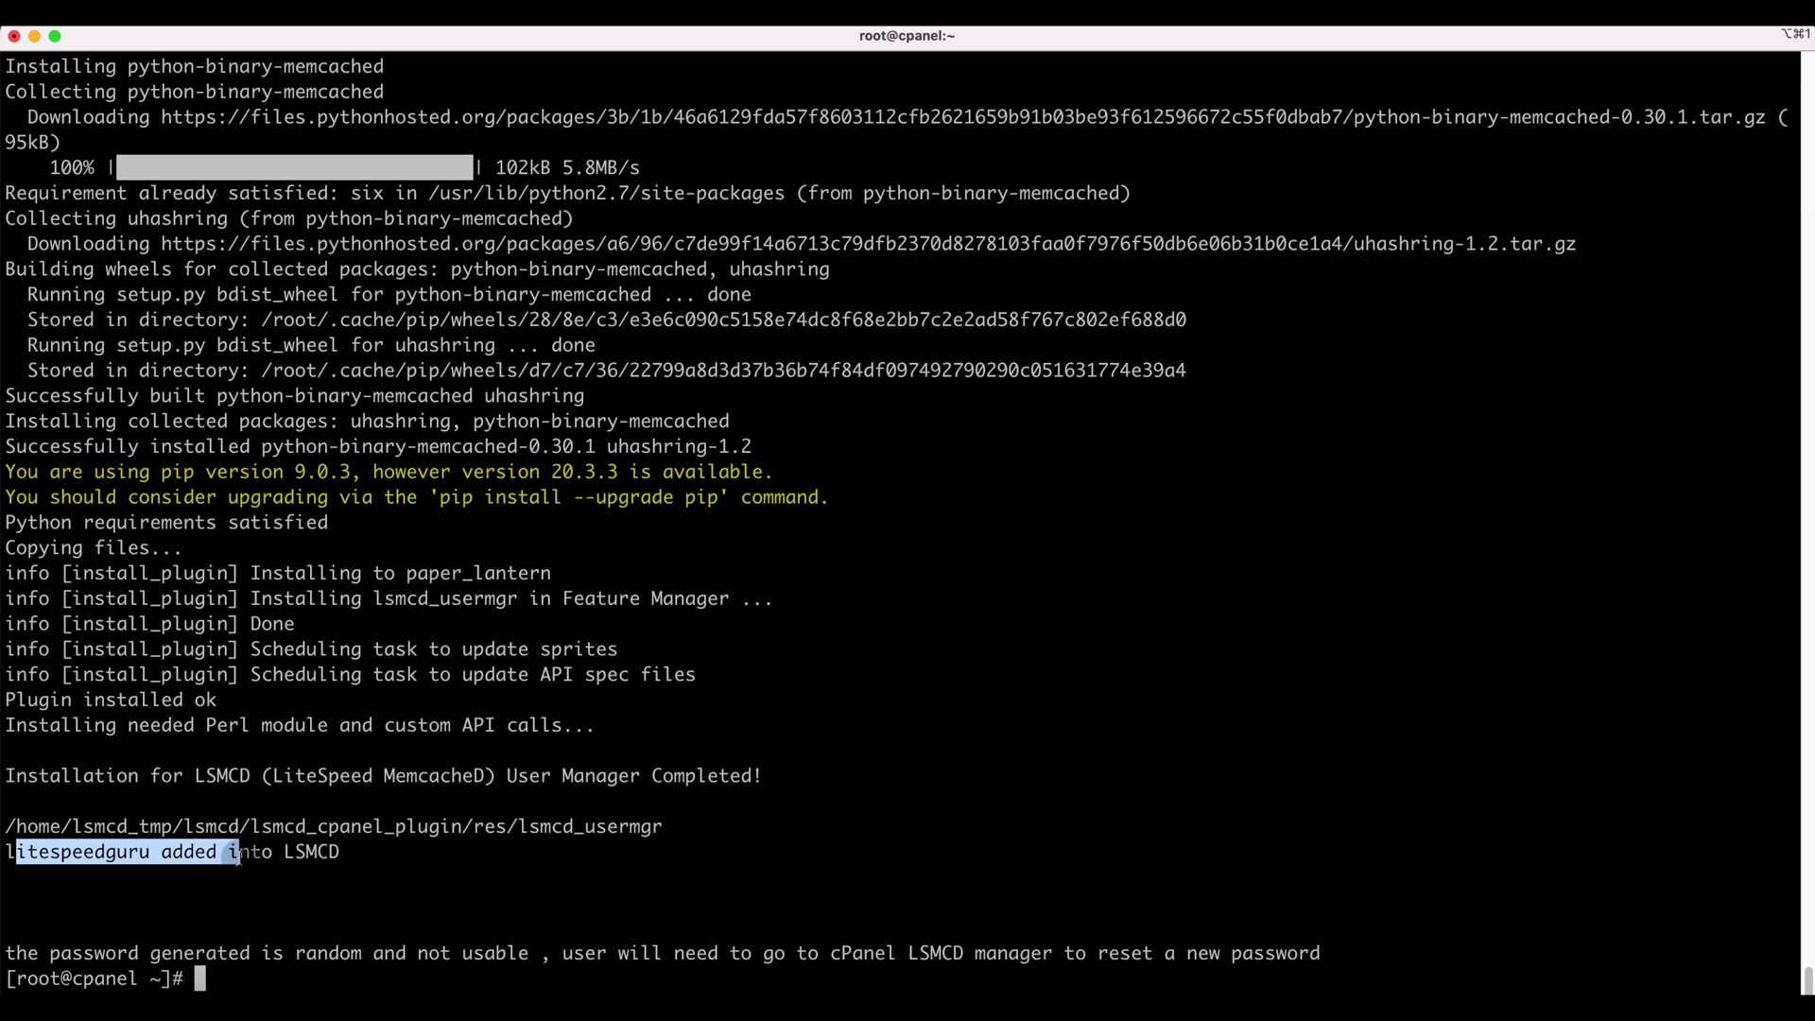
{"action": "left_click", "coordinate": [238, 857]}
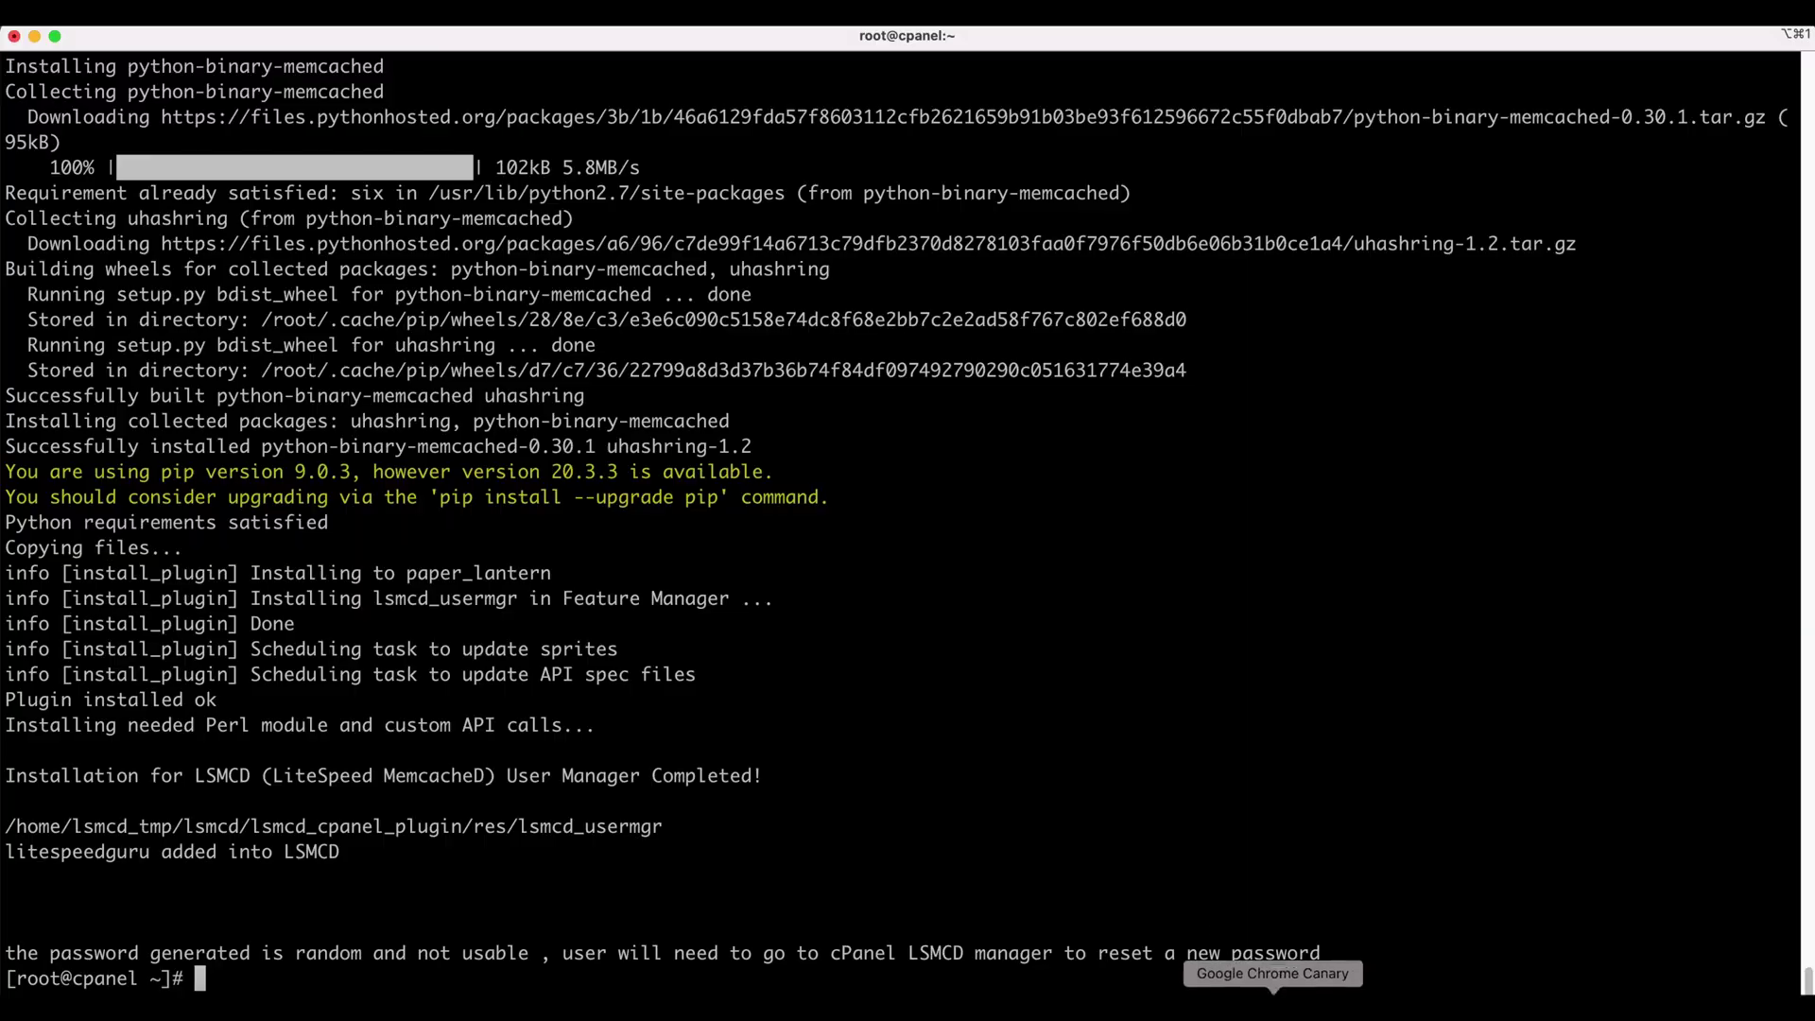
{"action": "left_click", "coordinate": [1271, 1004]}
{"action": "left_click", "coordinate": [463, 50]}
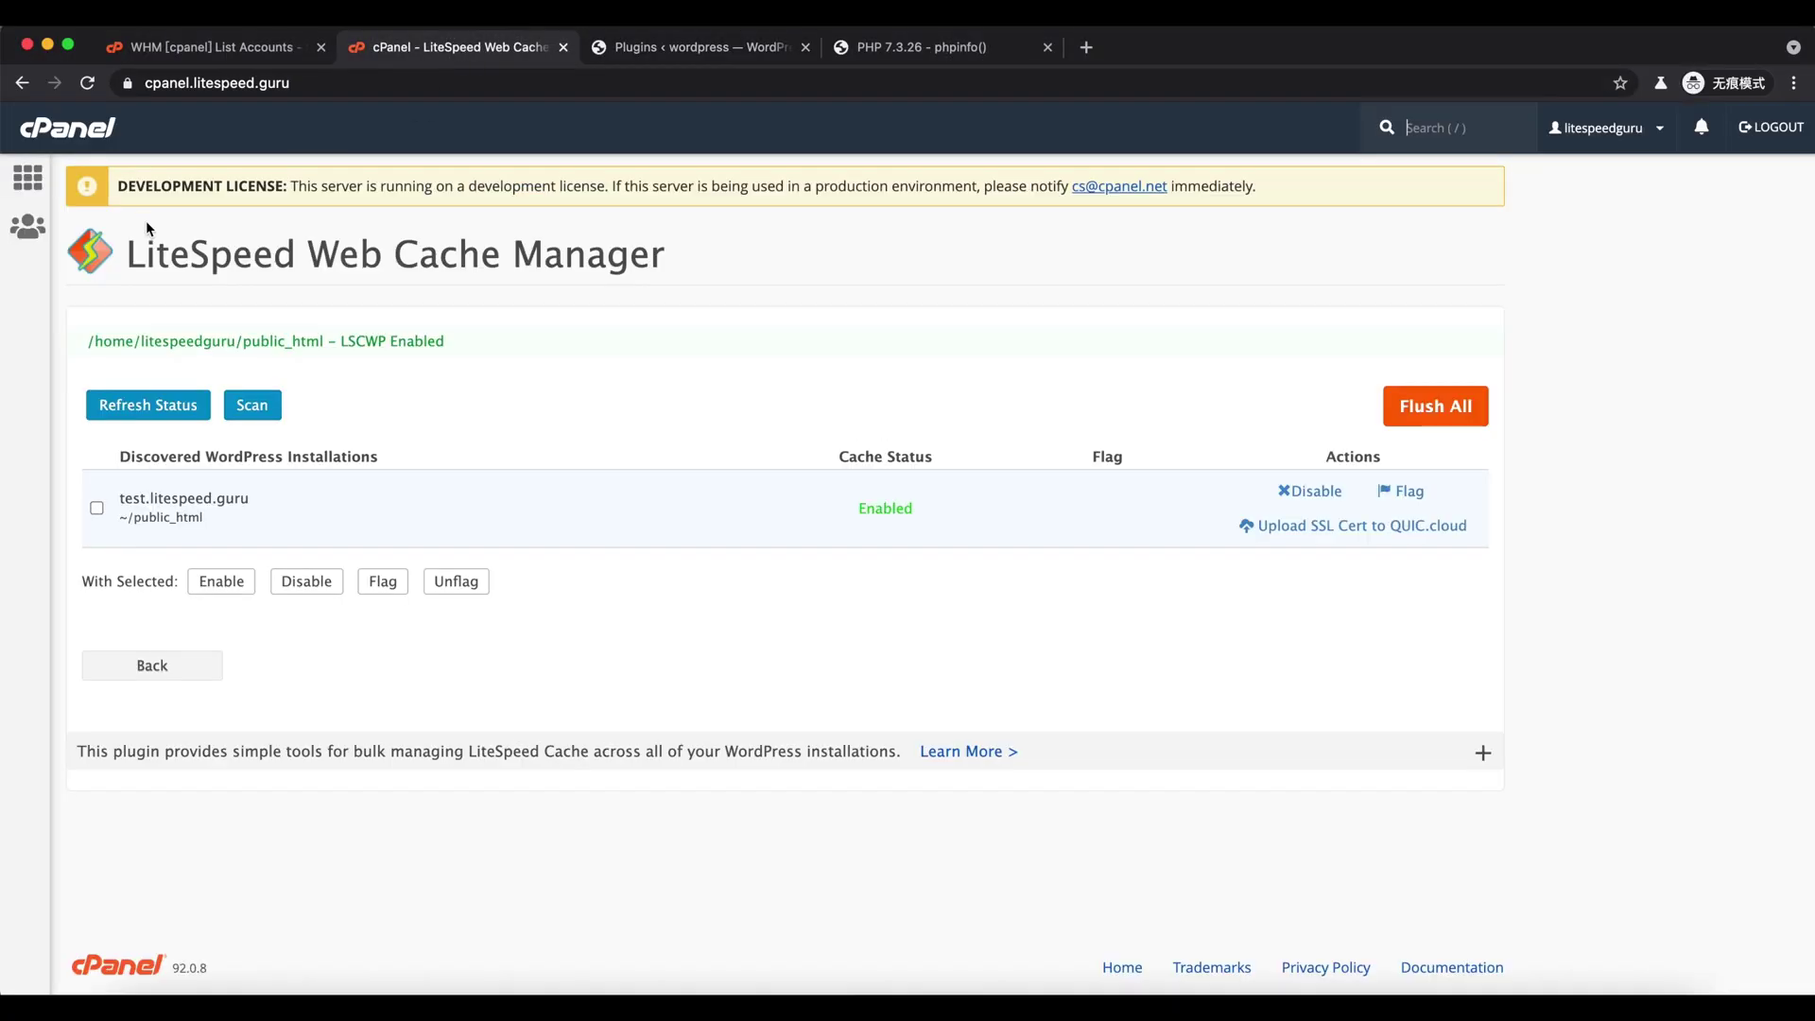
{"action": "left_click", "coordinate": [24, 182]}
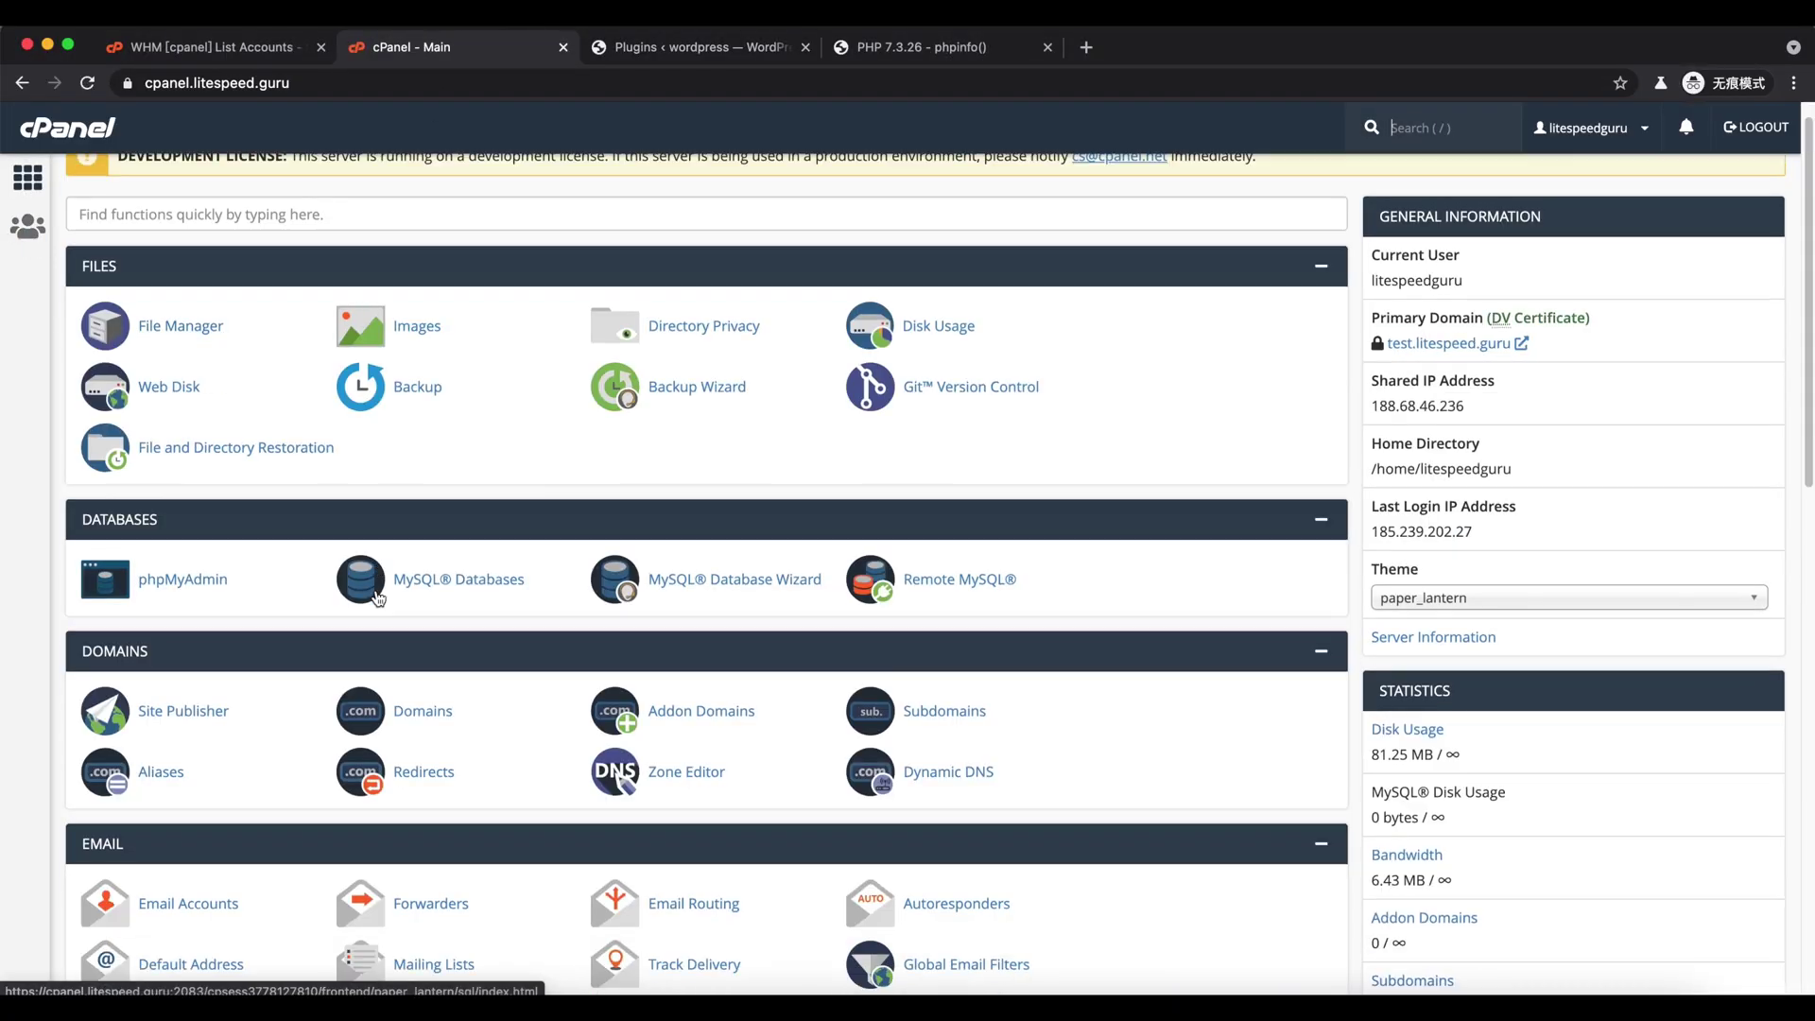
{"action": "scroll", "coordinate": [374, 567], "scroll_direction": "down", "scroll_amount": 10}
{"action": "scroll", "coordinate": [377, 593], "scroll_direction": "down", "scroll_amount": 3}
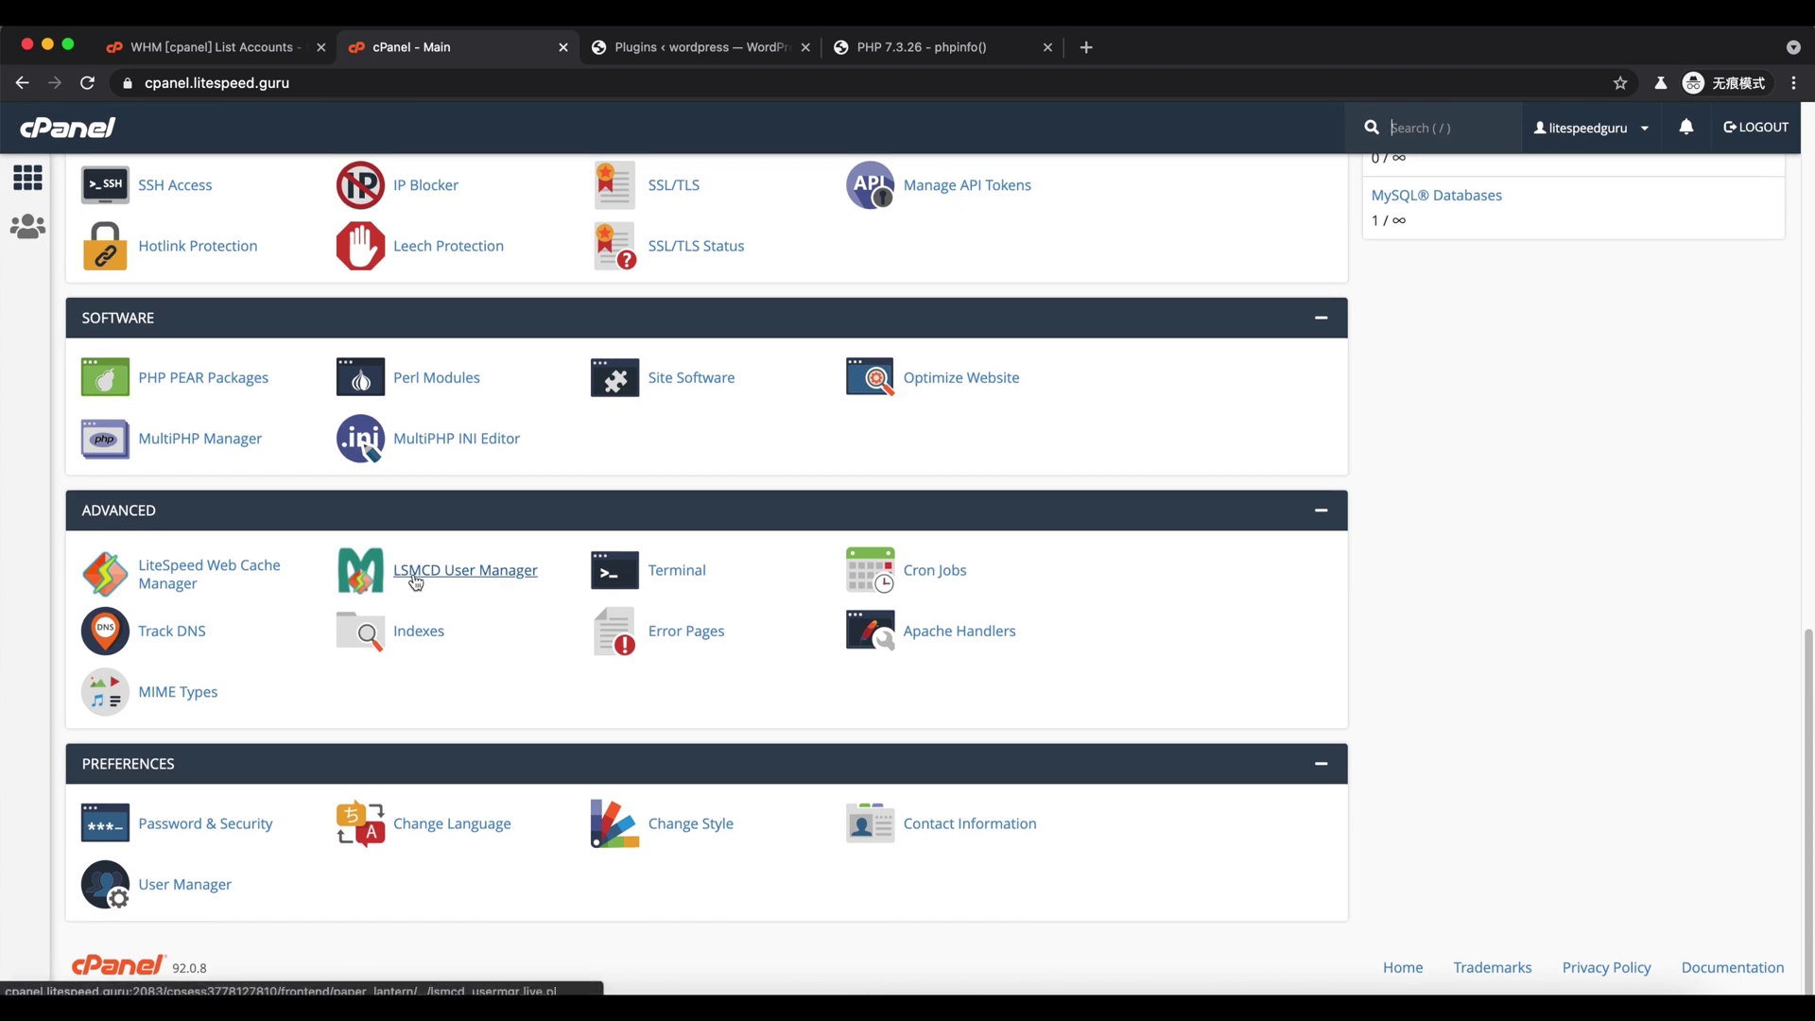
- Reset the LSMCD user's password in LSMCD User Manager, entering it twice
{"action": "left_click", "coordinate": [425, 579]}
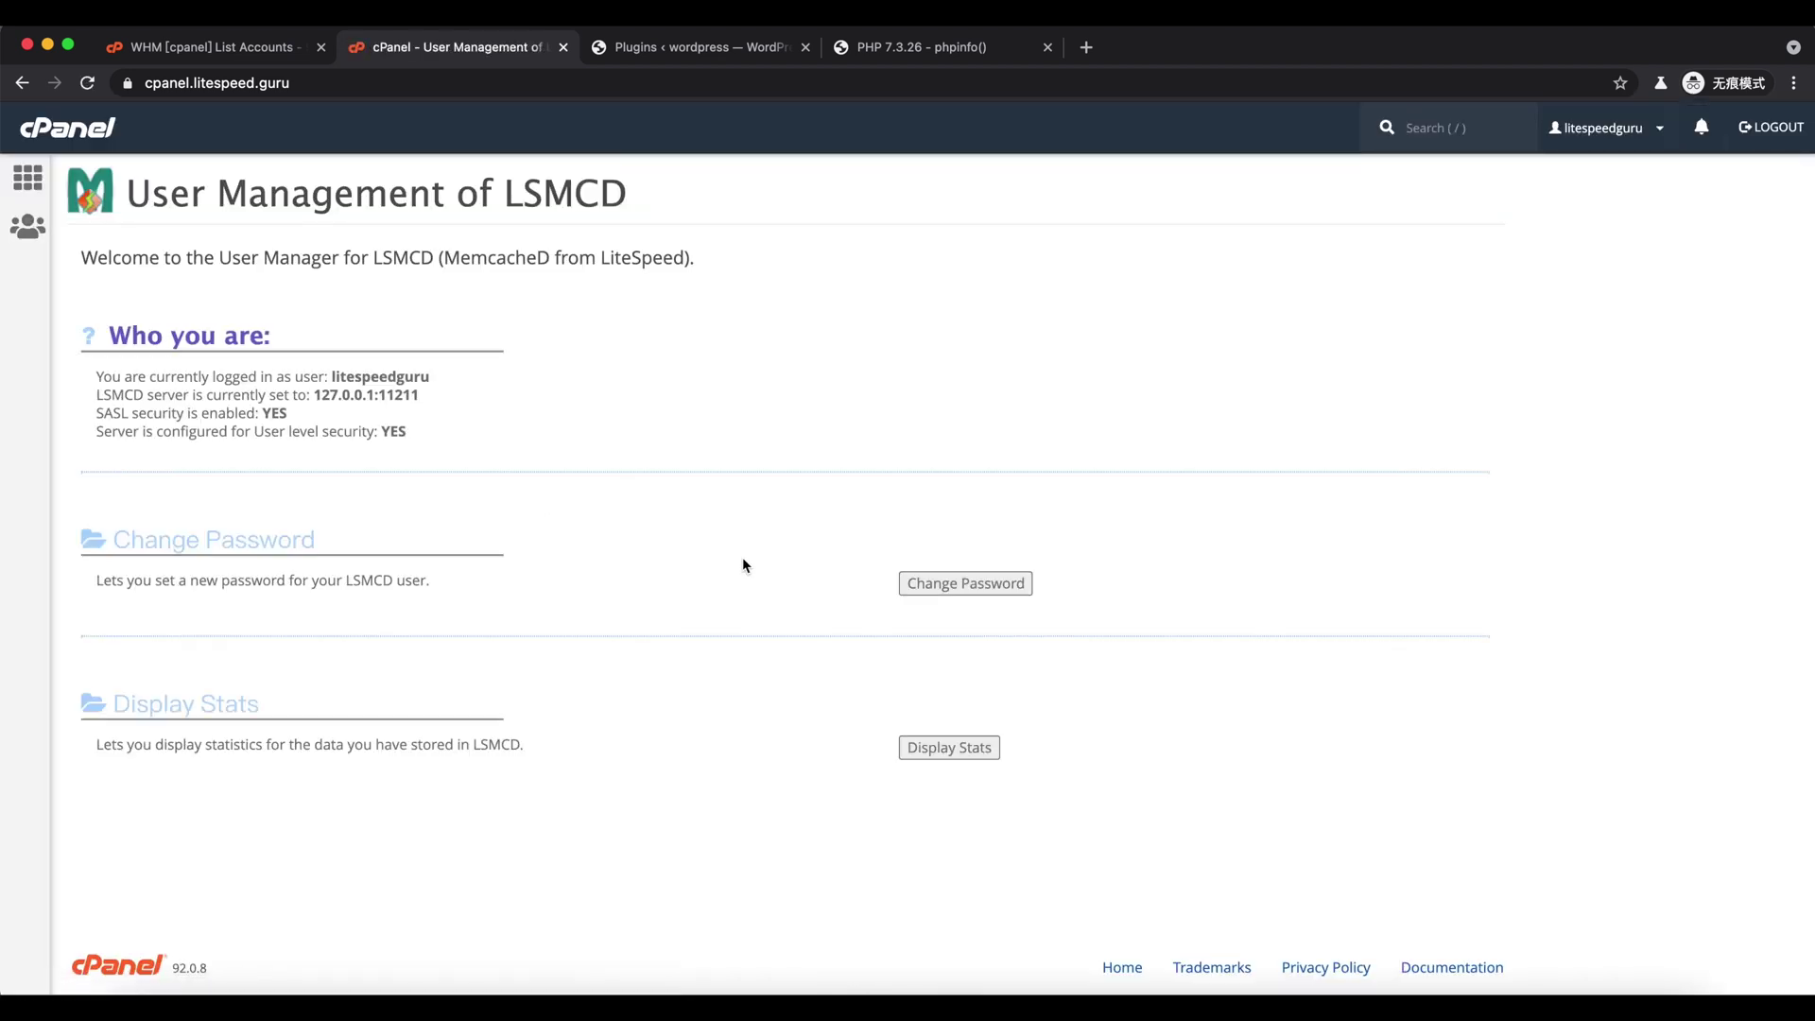
{"action": "left_click", "coordinate": [922, 593]}
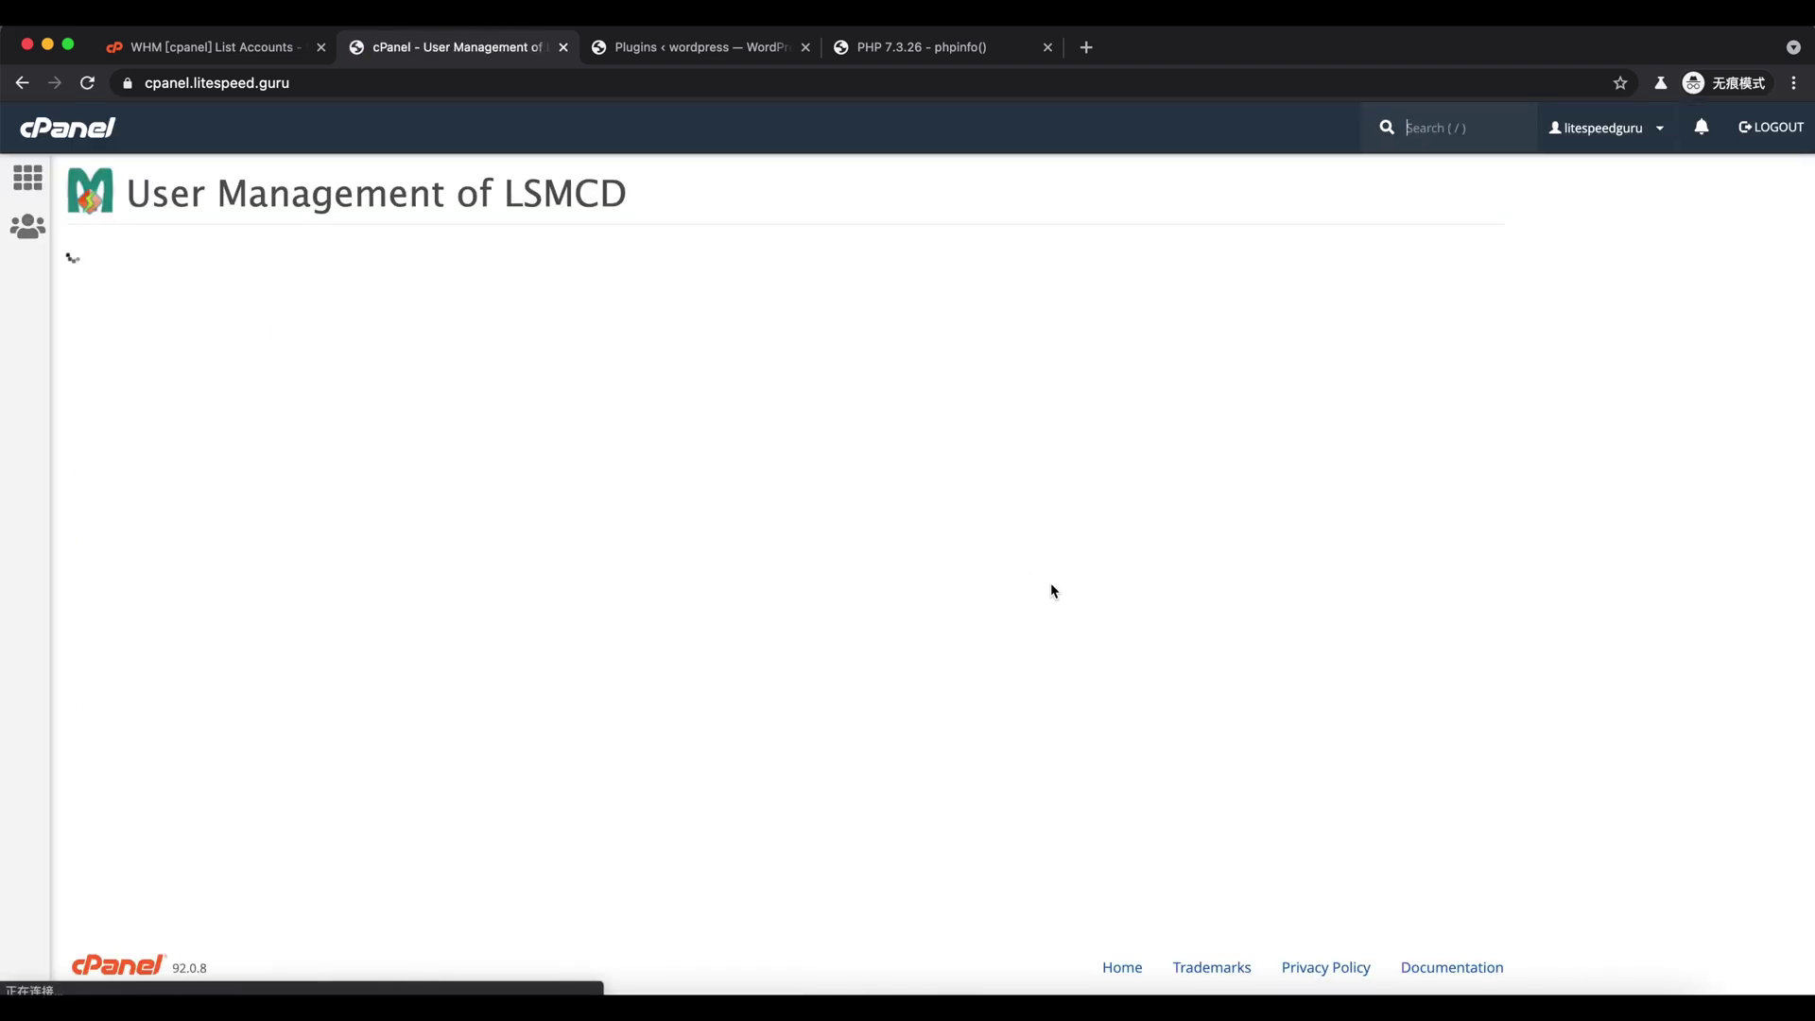
{"action": "left_click", "coordinate": [965, 389]}
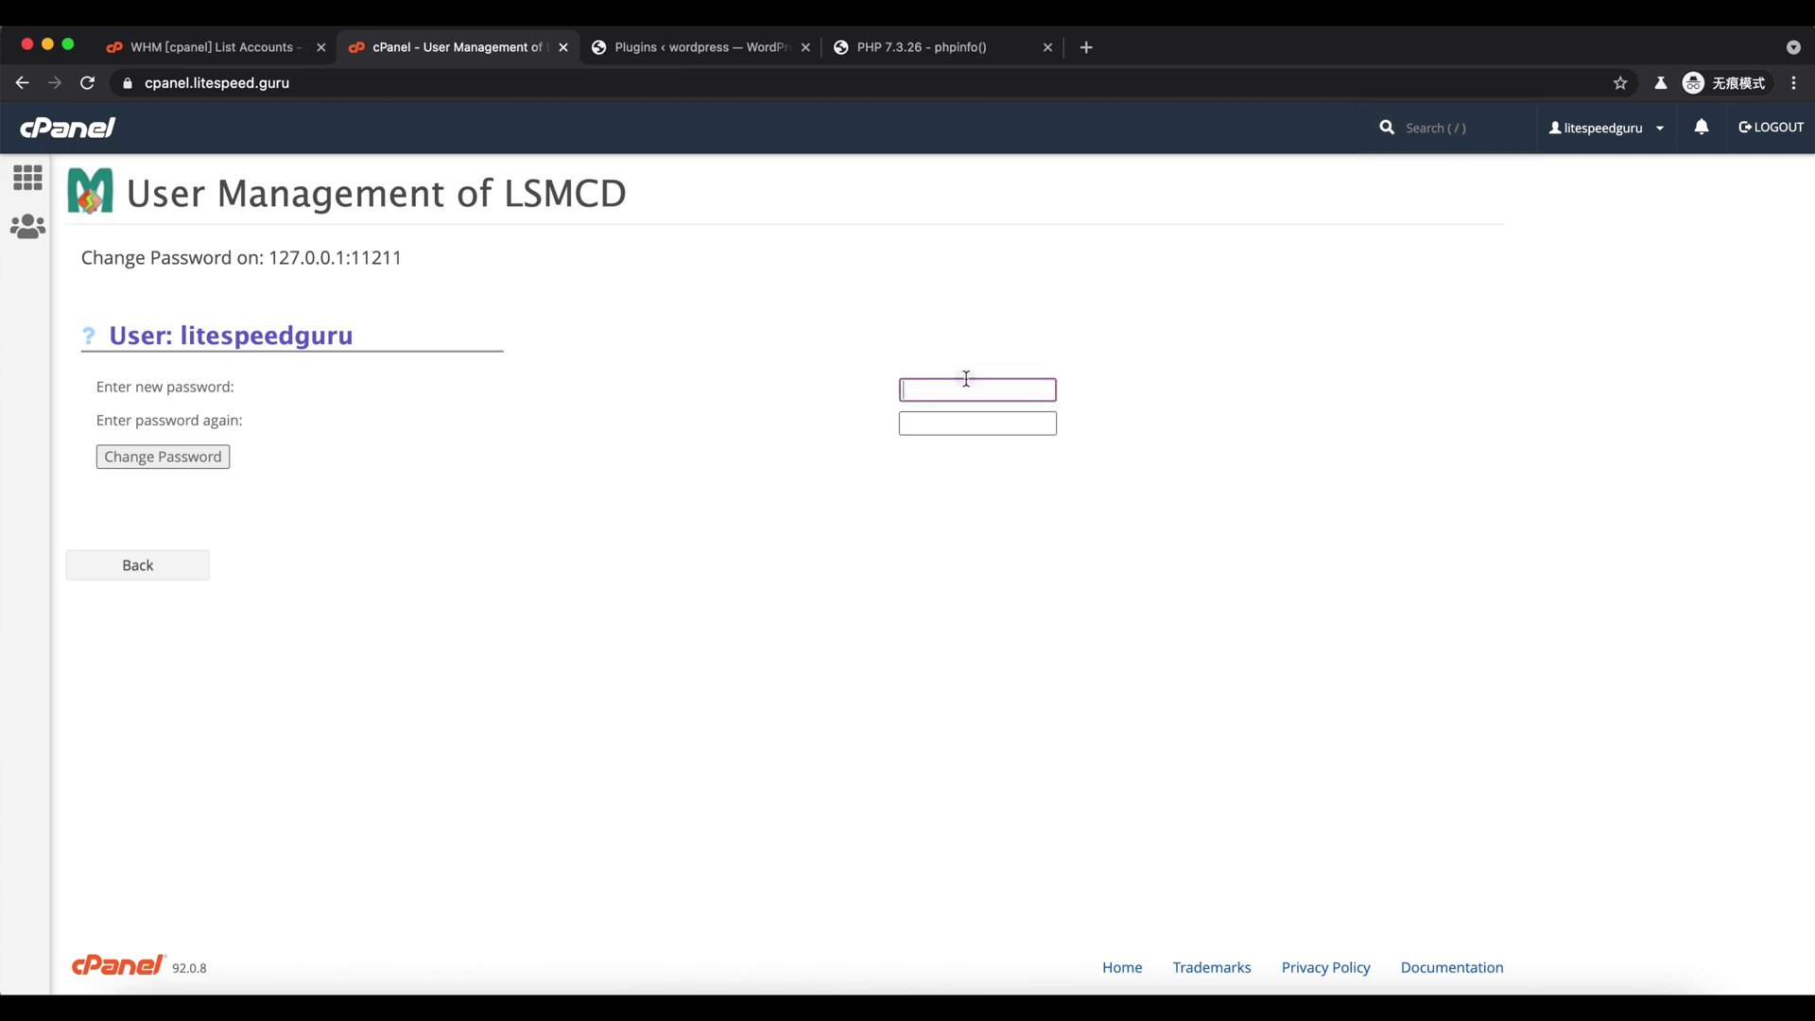
{"action": "type", "text": "••••••••••••"}
{"action": "key", "text": "Tab"}
{"action": "type", "text": "•"}
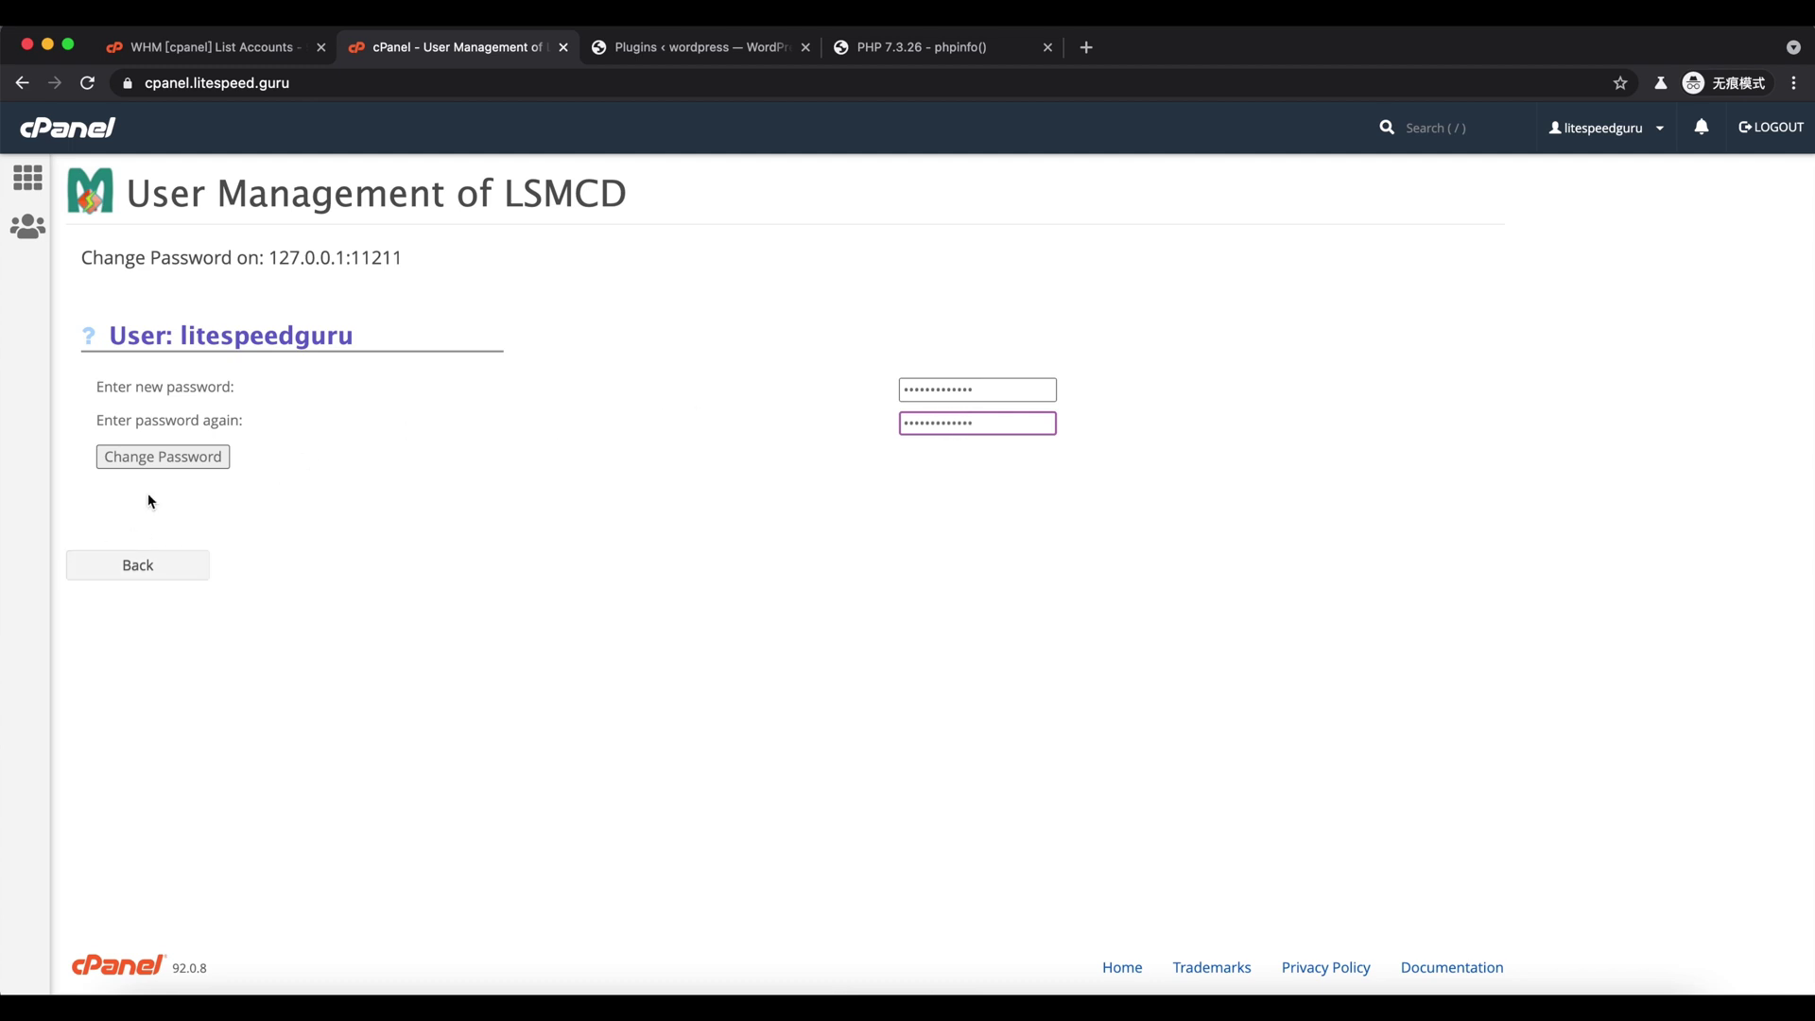
{"action": "left_click", "coordinate": [165, 458]}
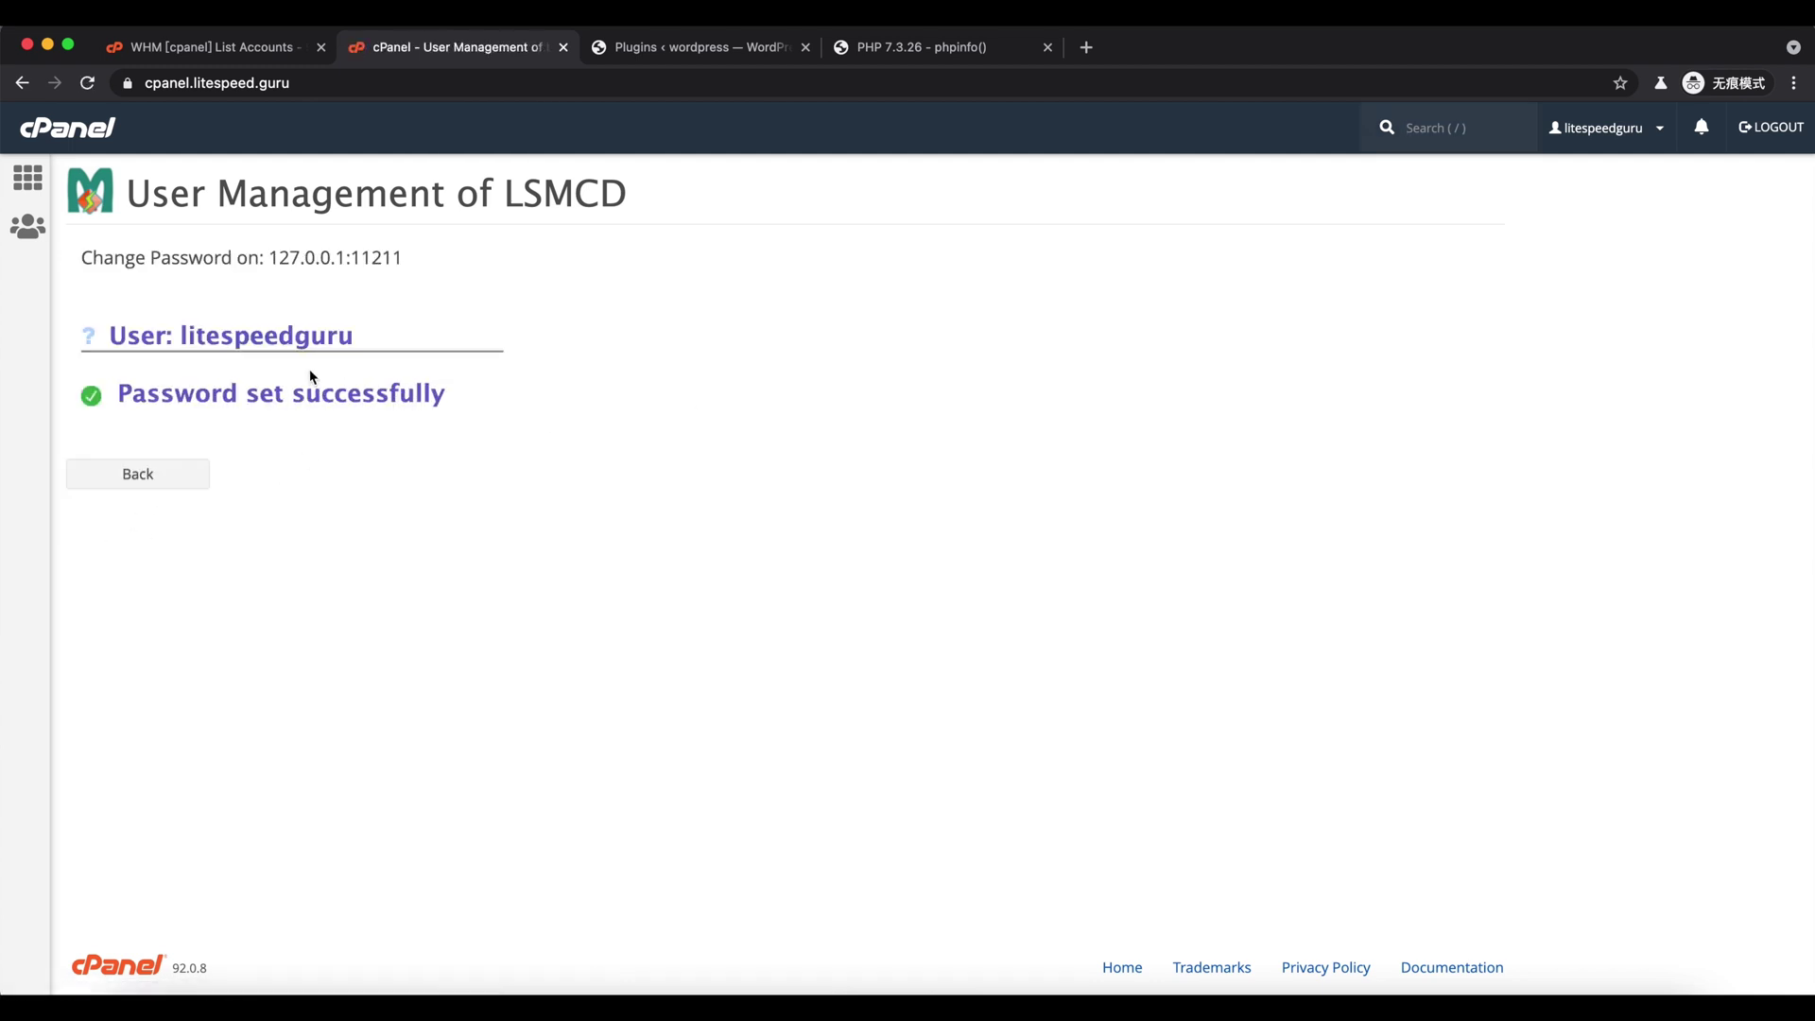
{"action": "left_click", "coordinate": [138, 475]}
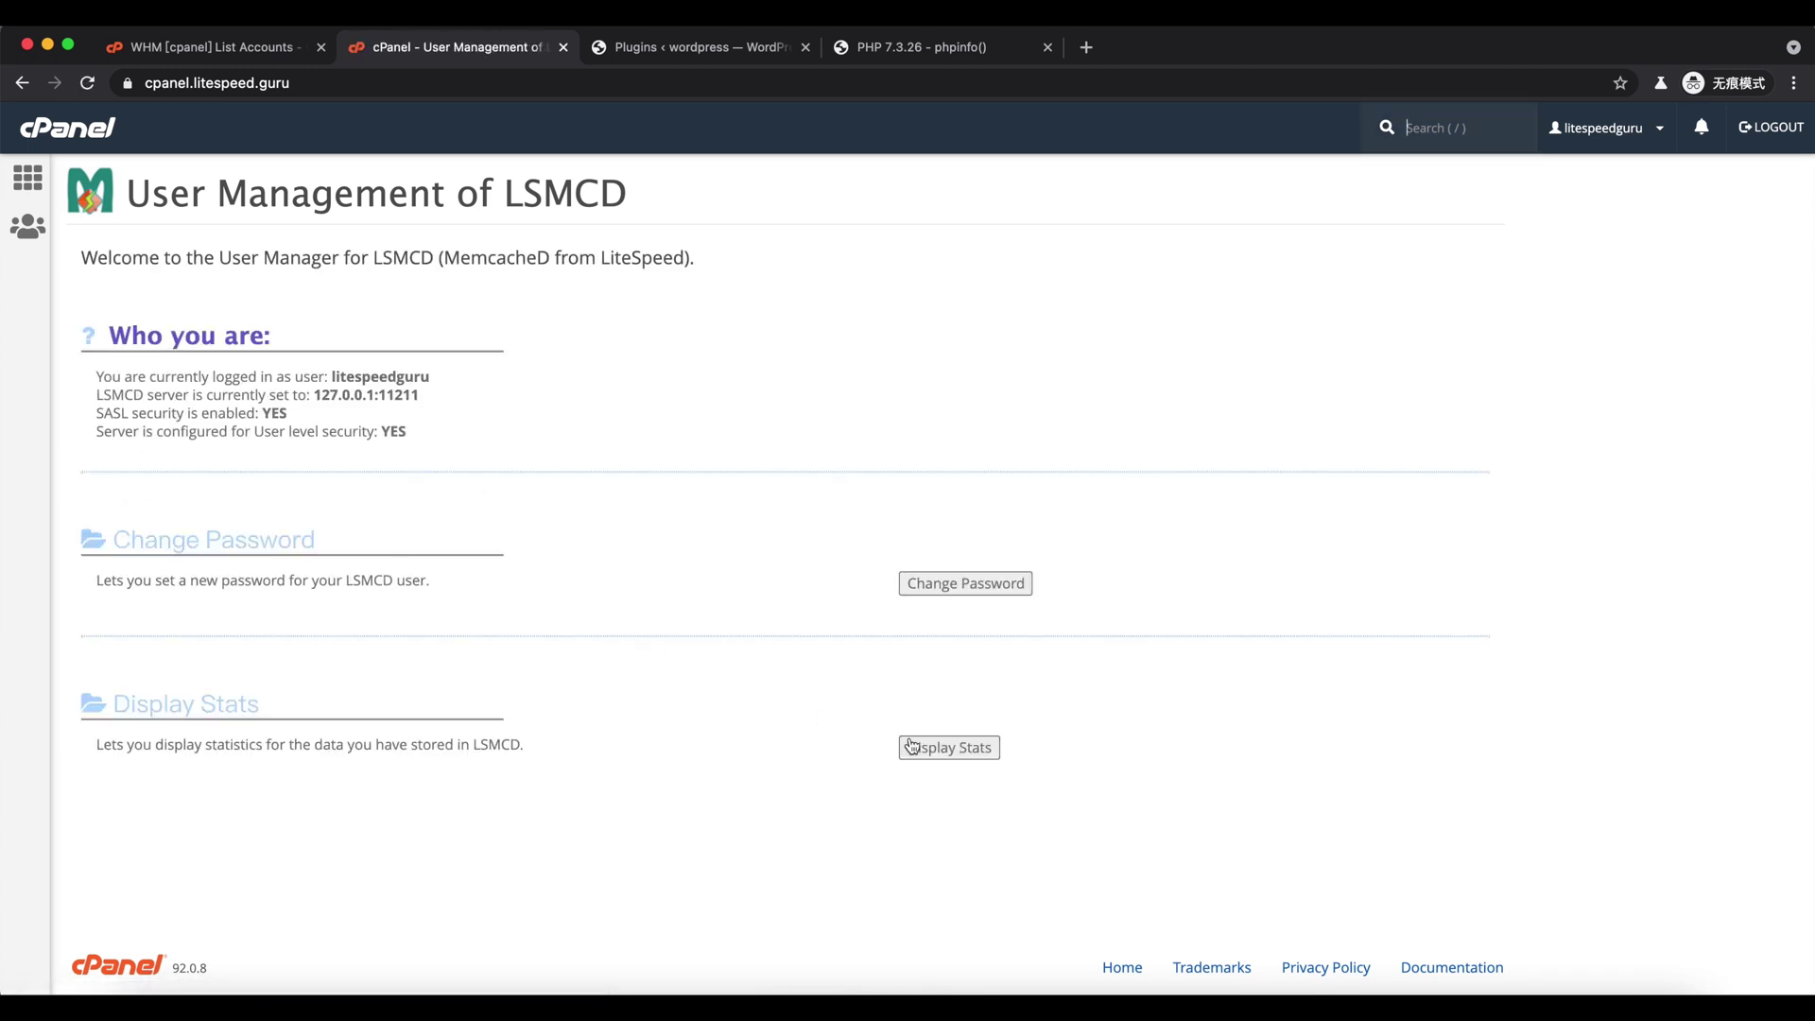
- Display the LSMCD stats for 127.0.0.1:11211, then return to WordPress Plugins
{"action": "left_click", "coordinate": [913, 747]}
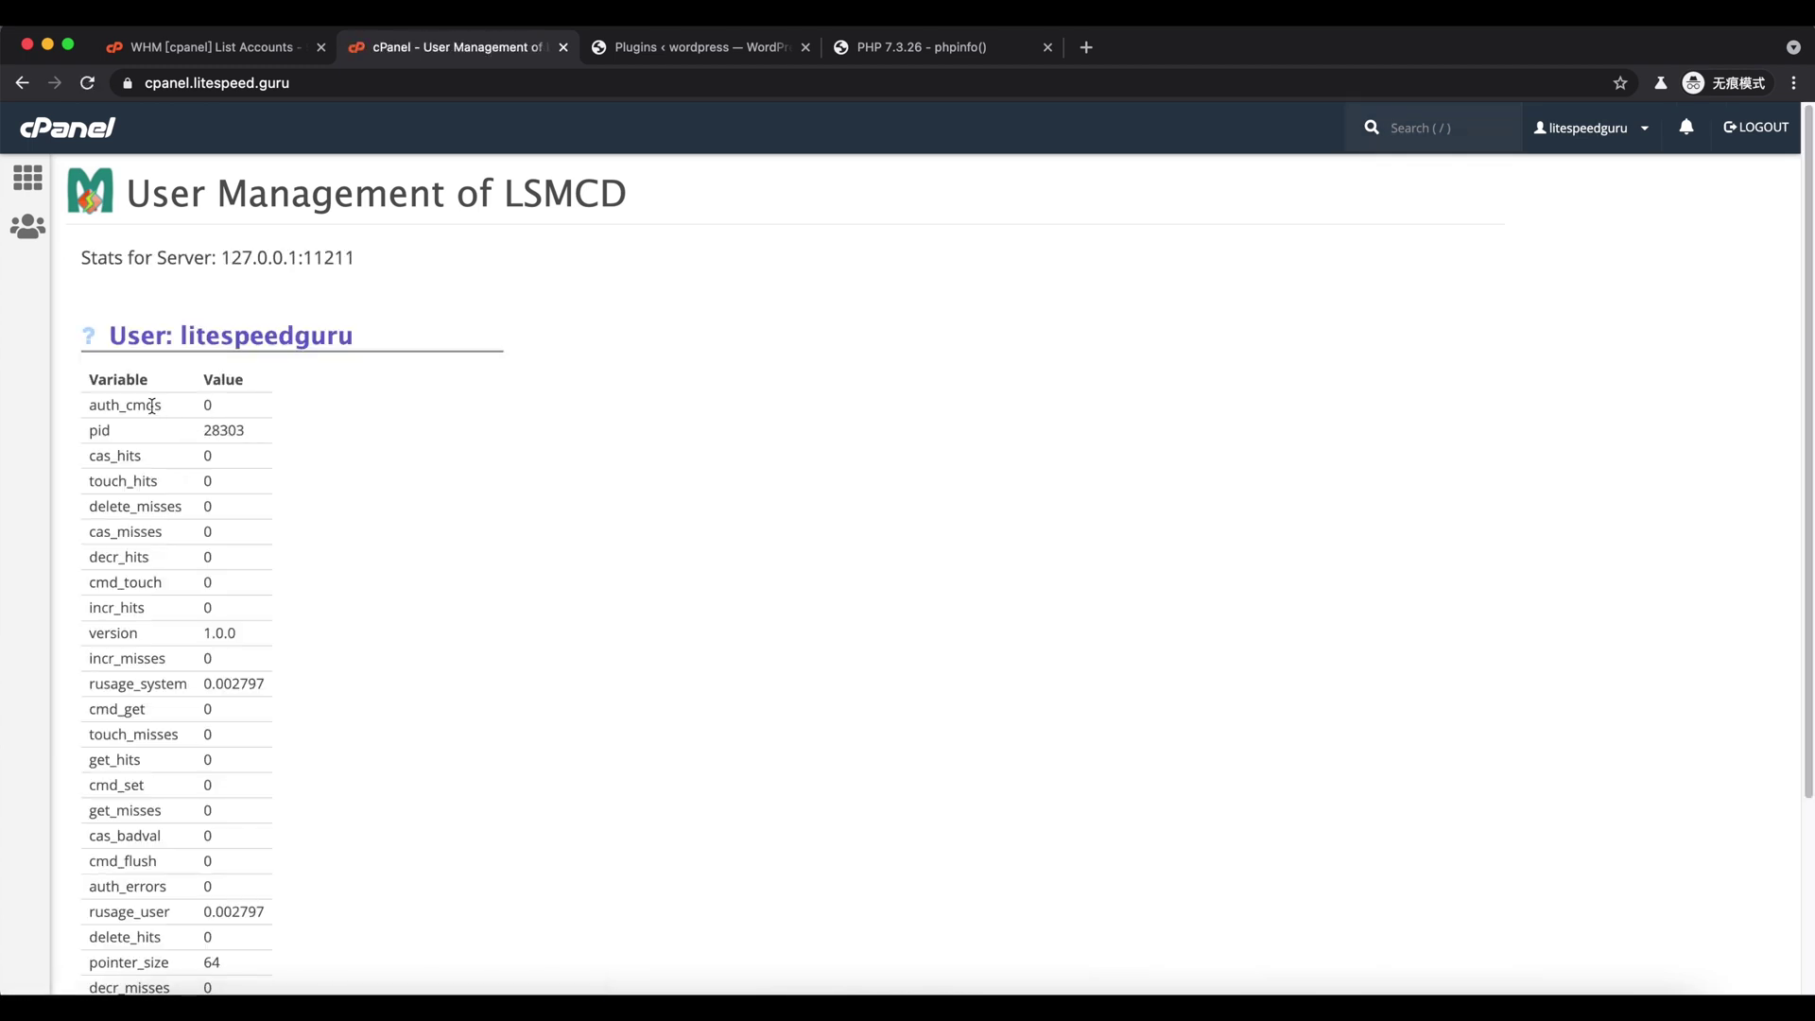
{"action": "left_click_drag", "start_coordinate": [99, 435], "coordinate": [211, 782]}
{"action": "left_click", "coordinate": [238, 851]}
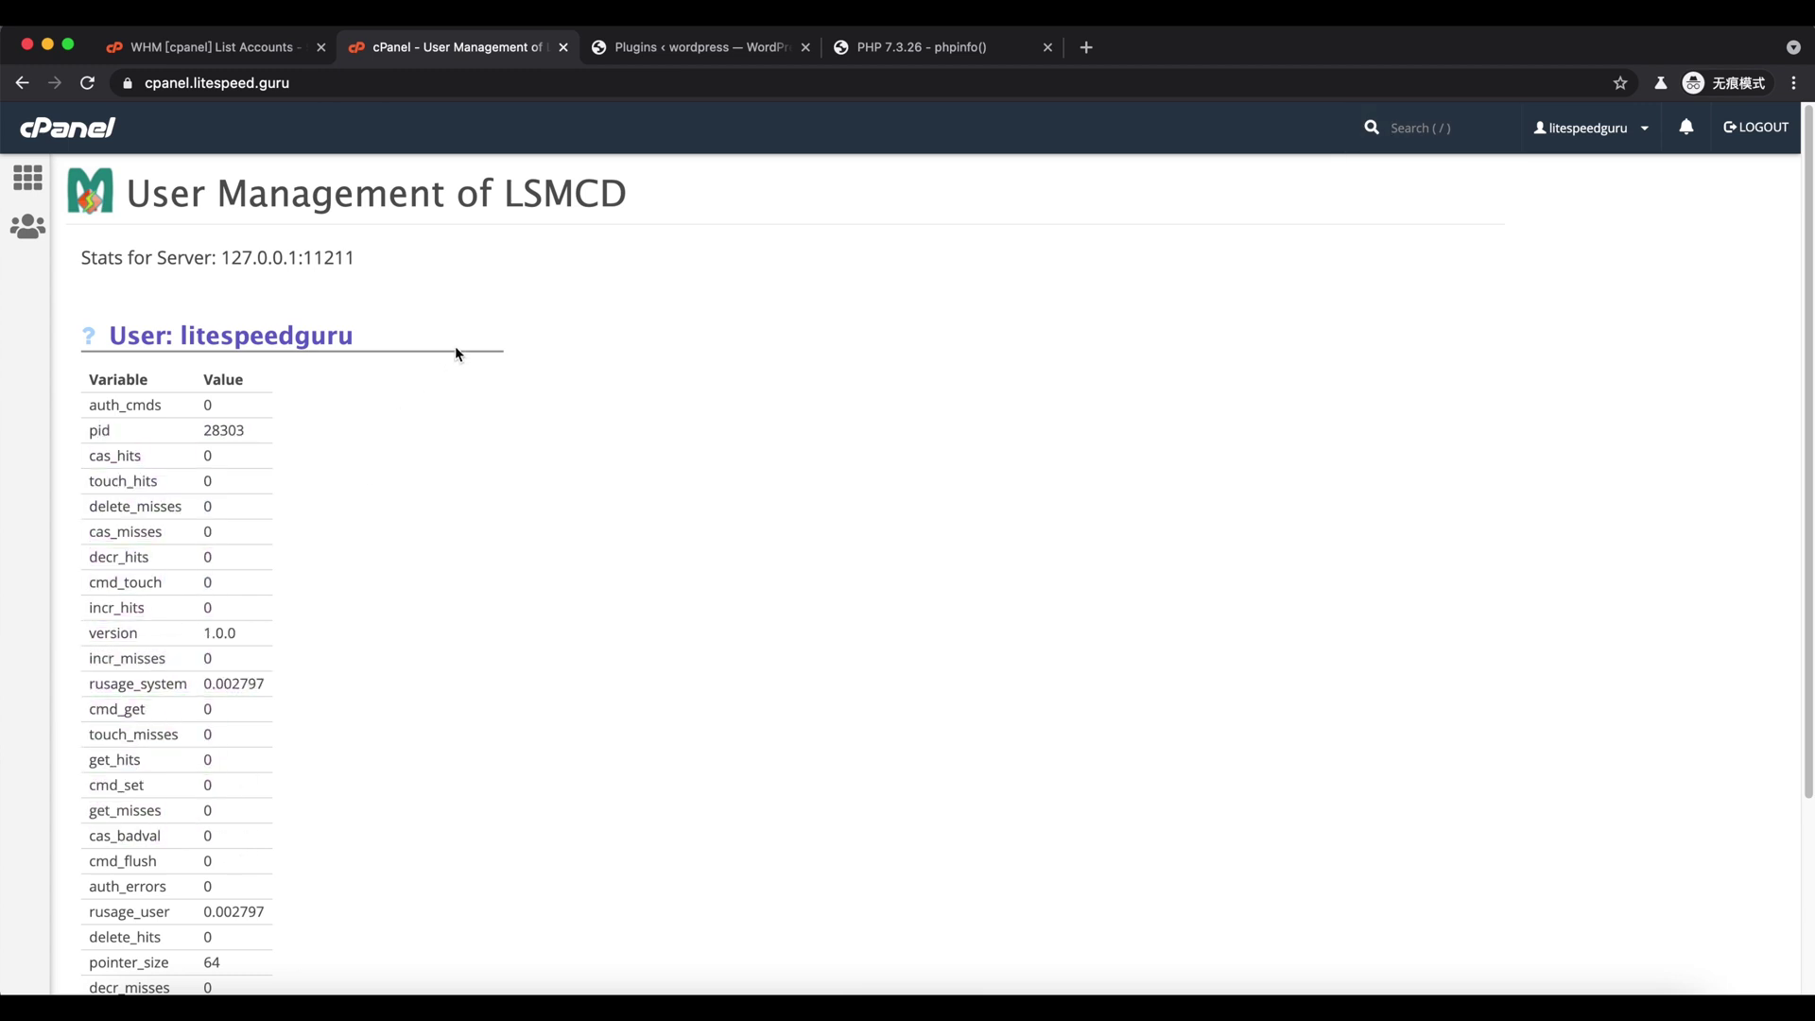
{"action": "left_click", "coordinate": [708, 49]}
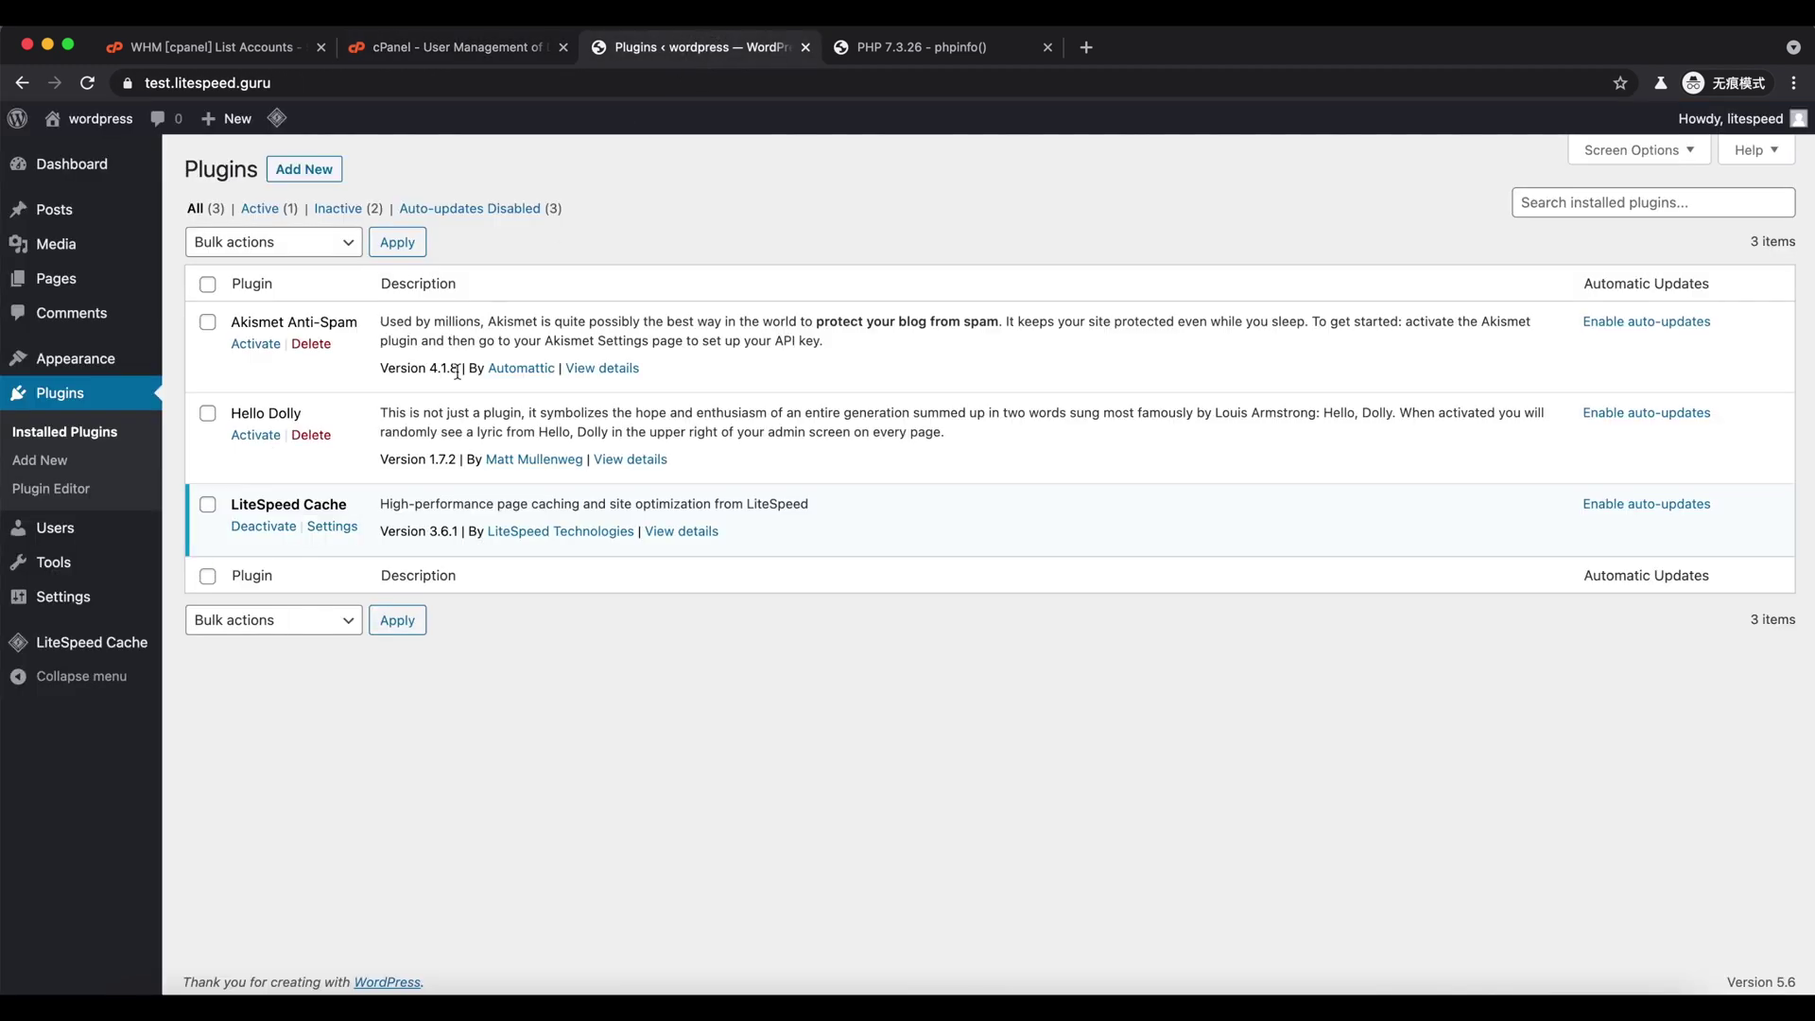
- Check LiteSpeed Cache's Object settings, which show the Memcached extension disabled
{"action": "left_click", "coordinate": [322, 535]}
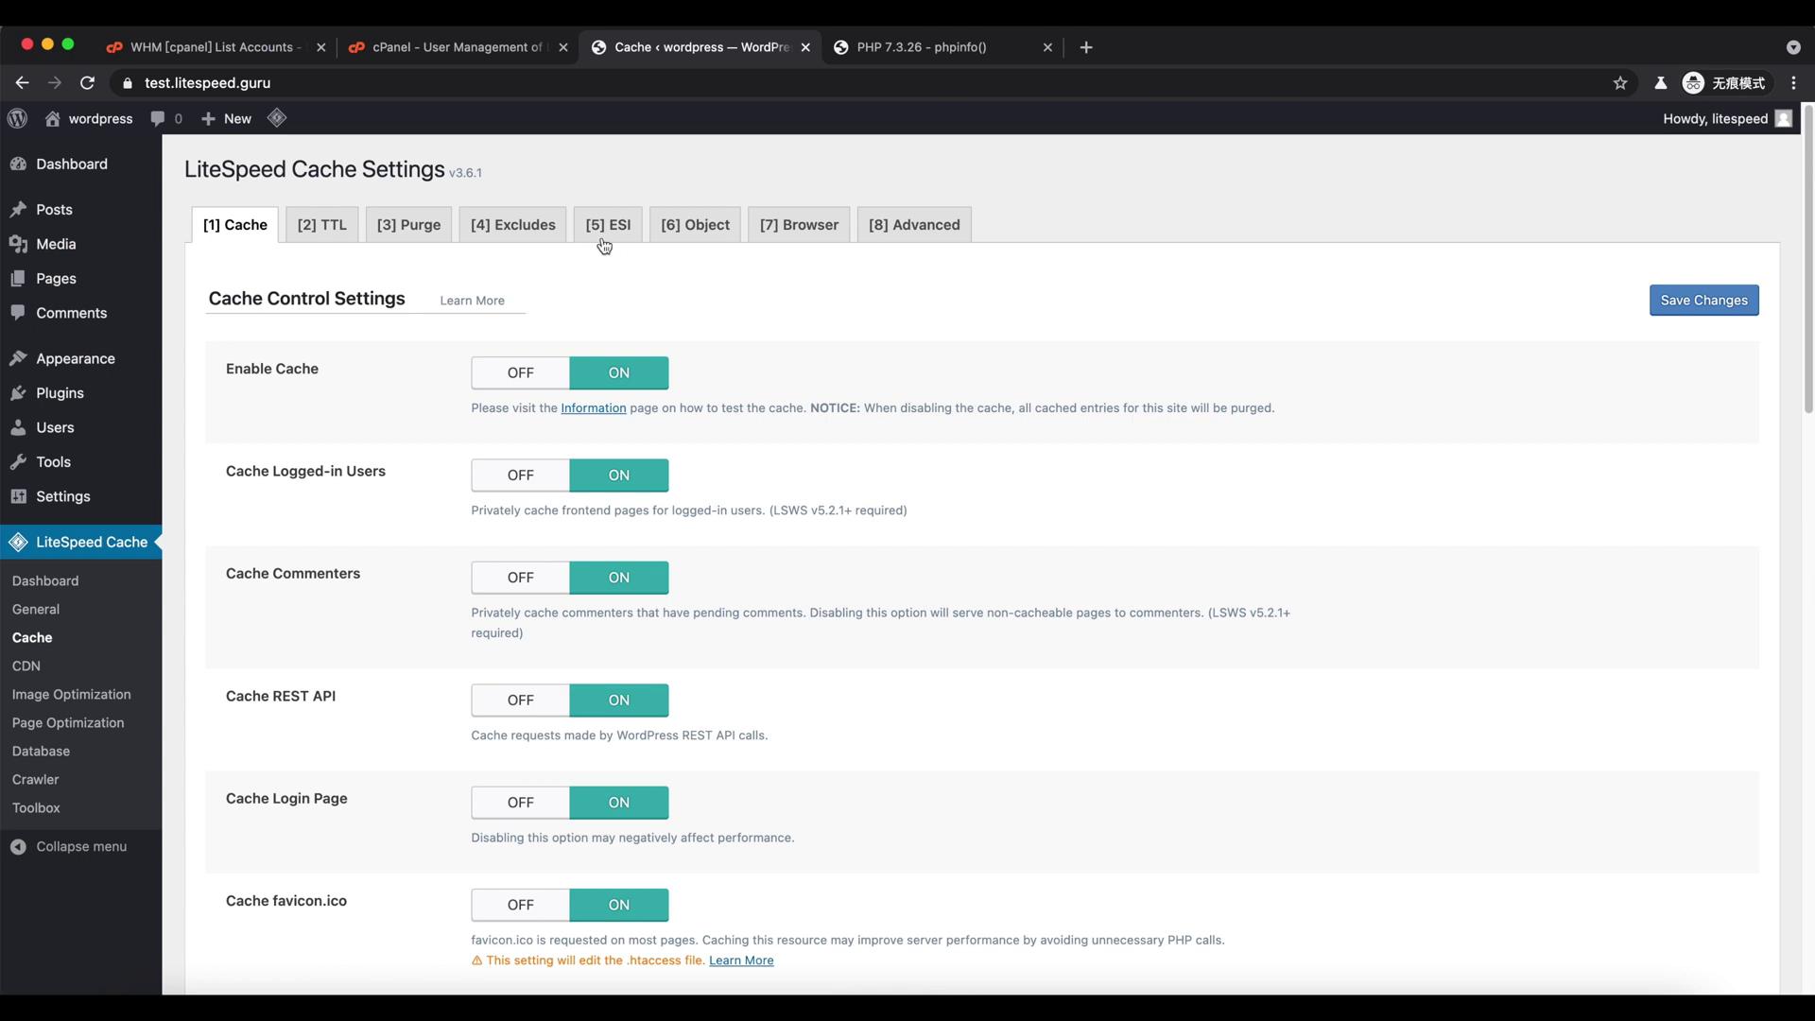
{"action": "left_click", "coordinate": [679, 231]}
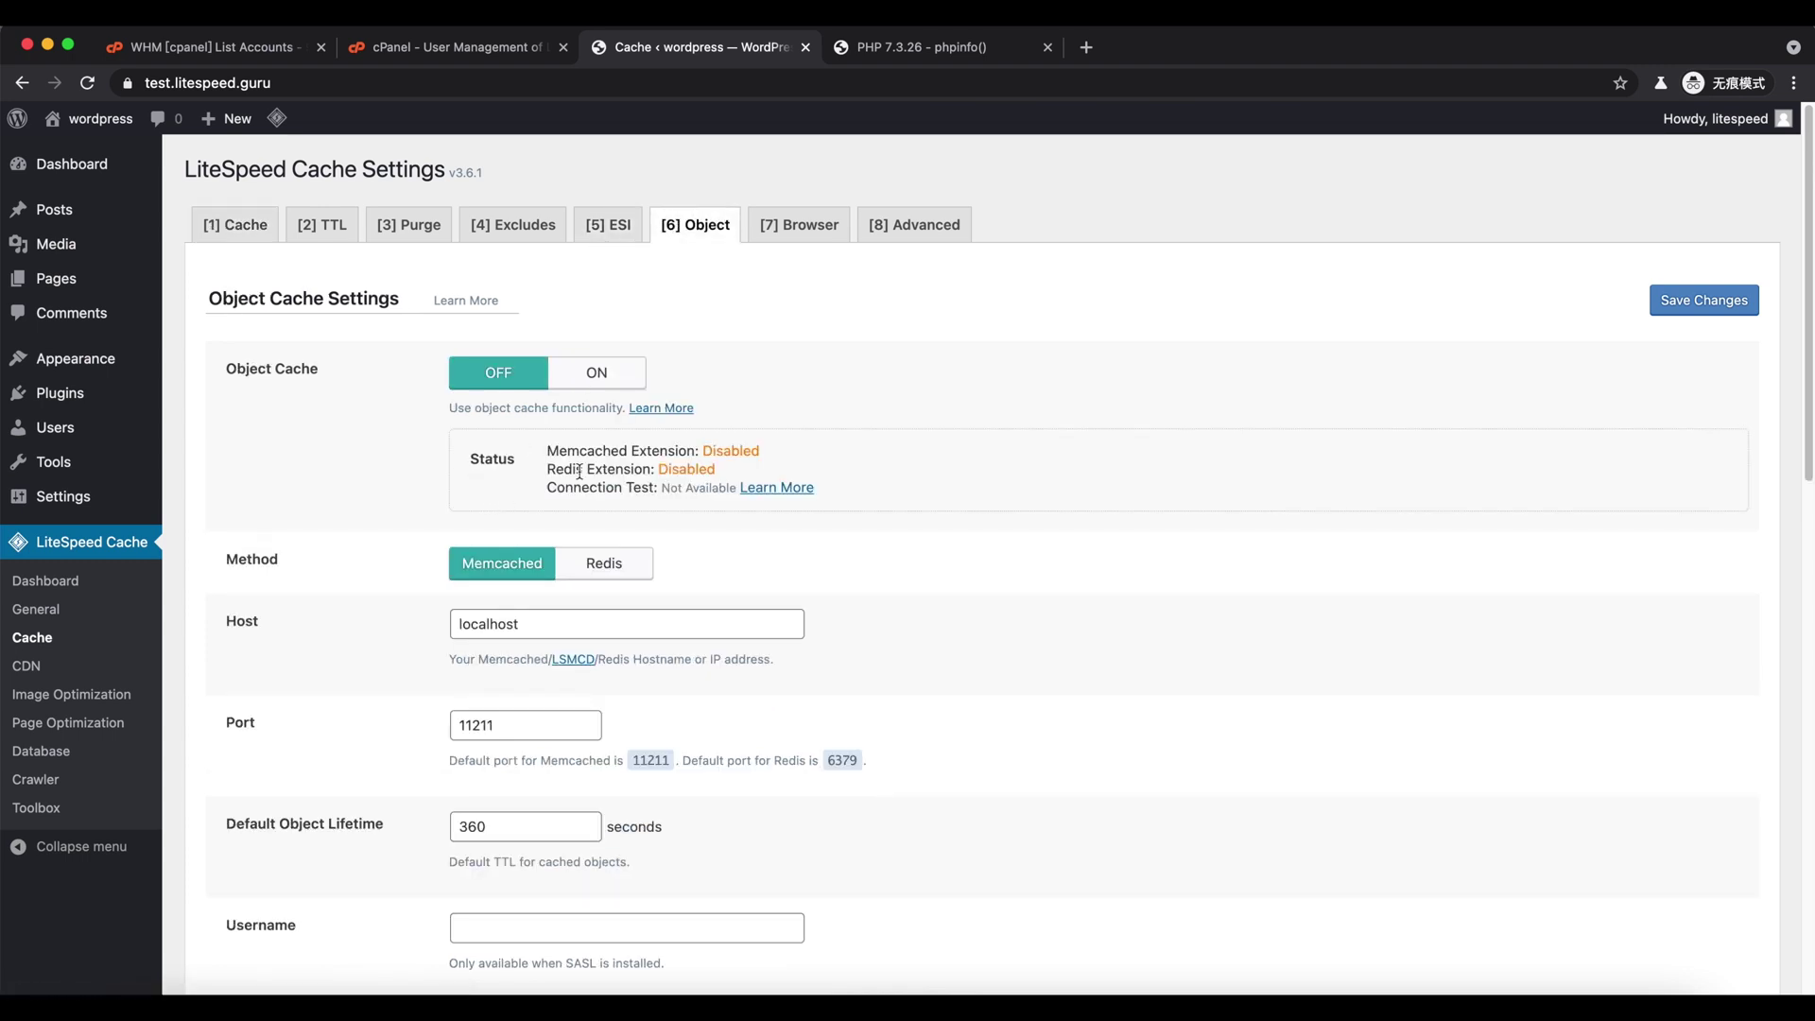
{"action": "left_click_drag", "start_coordinate": [563, 455], "coordinate": [730, 454]}
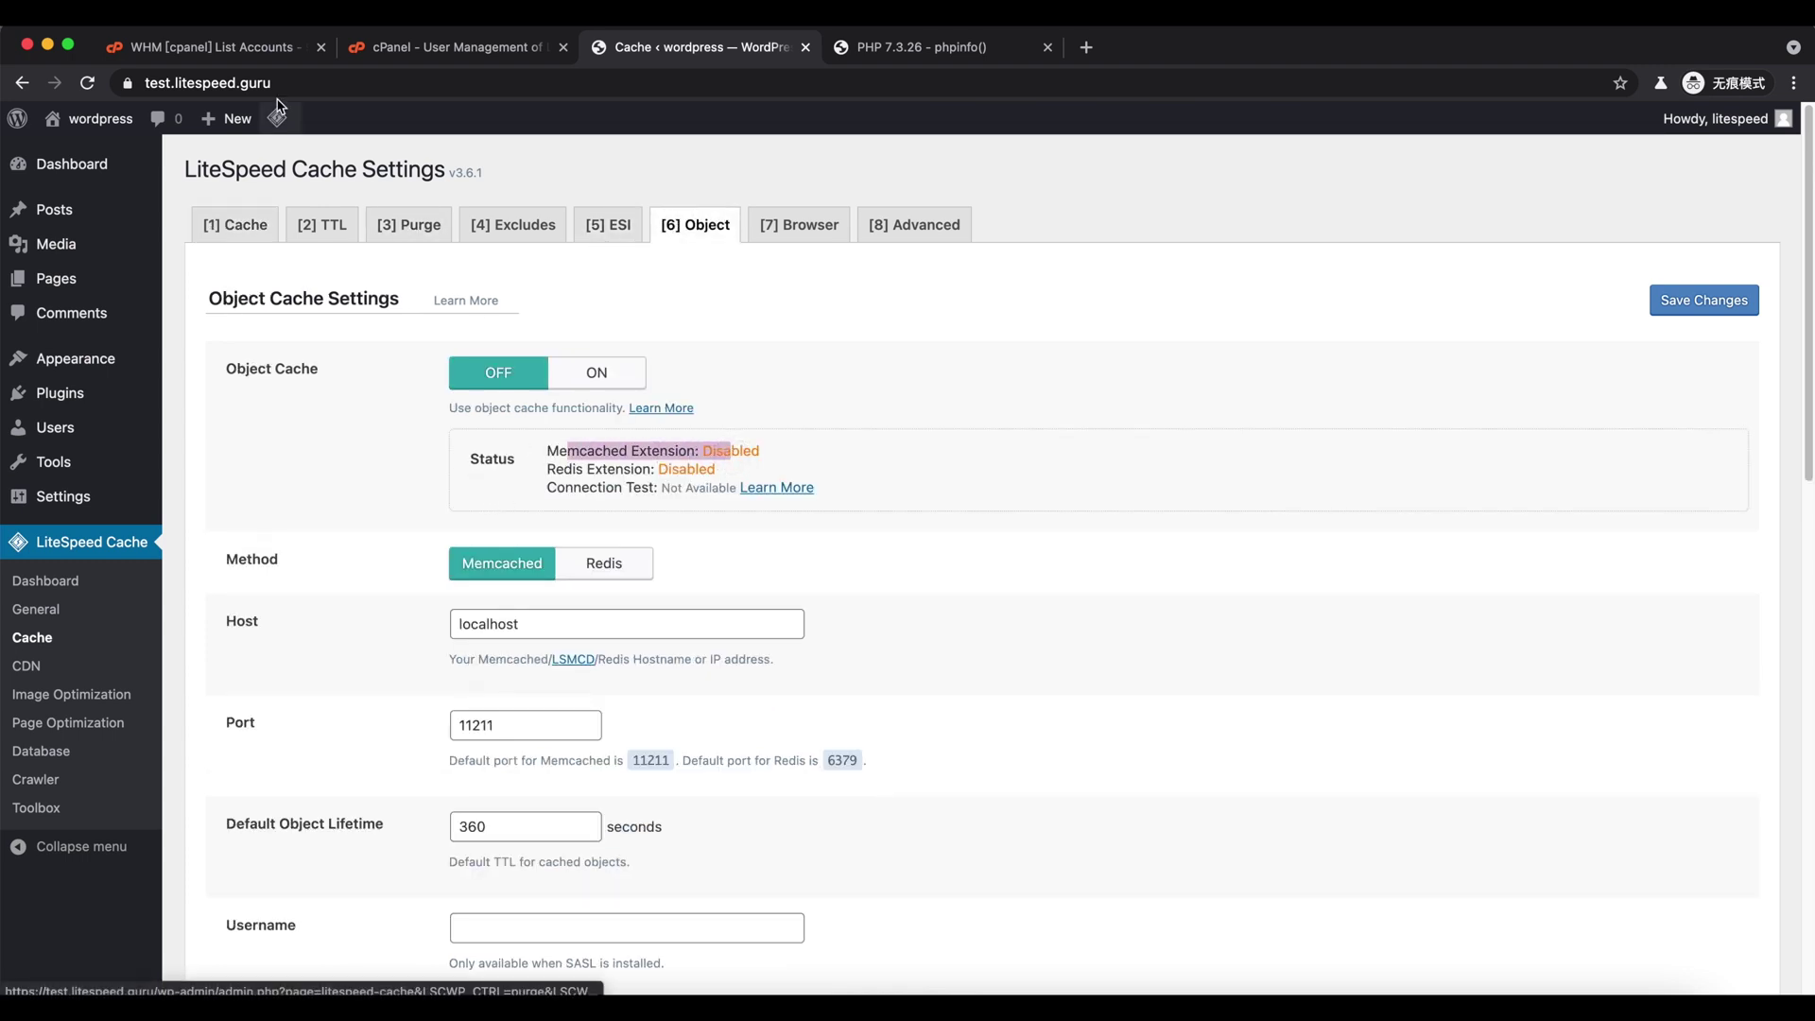
- Open EasyApache 4 in WHM by searching for 'easy'
{"action": "left_click", "coordinate": [264, 52]}
{"action": "left_click", "coordinate": [94, 202]}
{"action": "type", "text": "easy"}
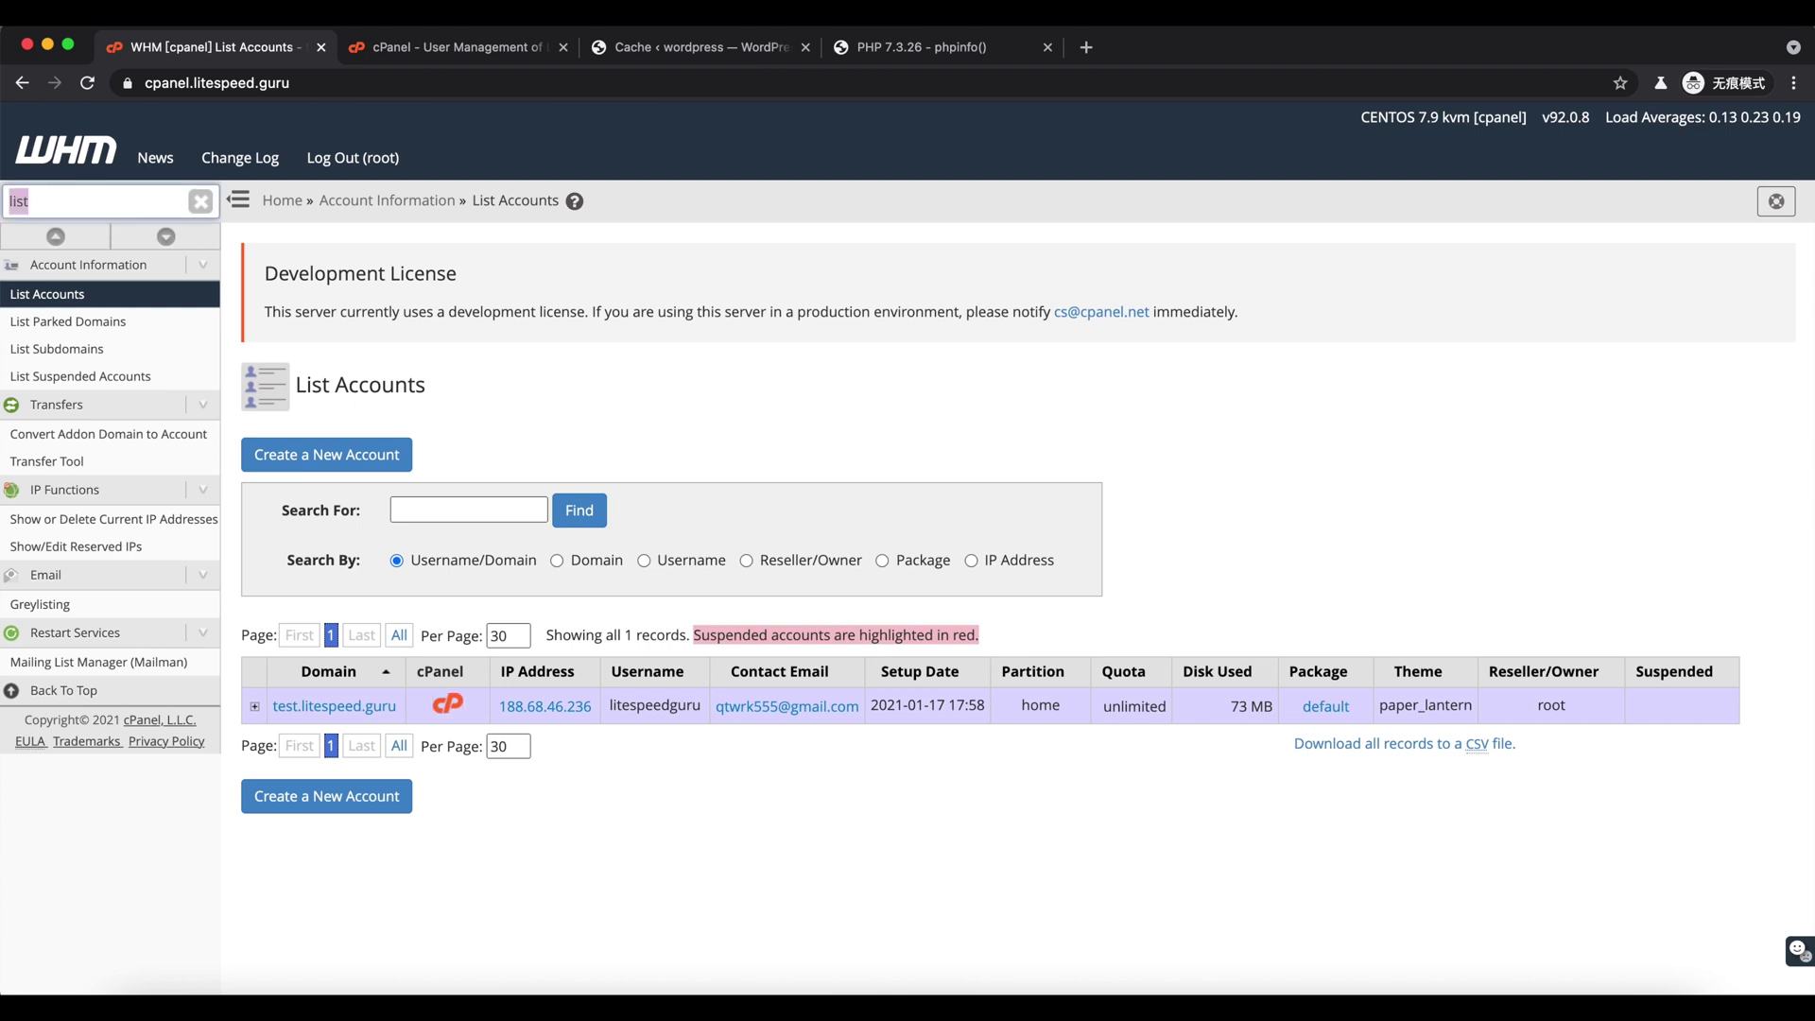
{"action": "left_click", "coordinate": [48, 352]}
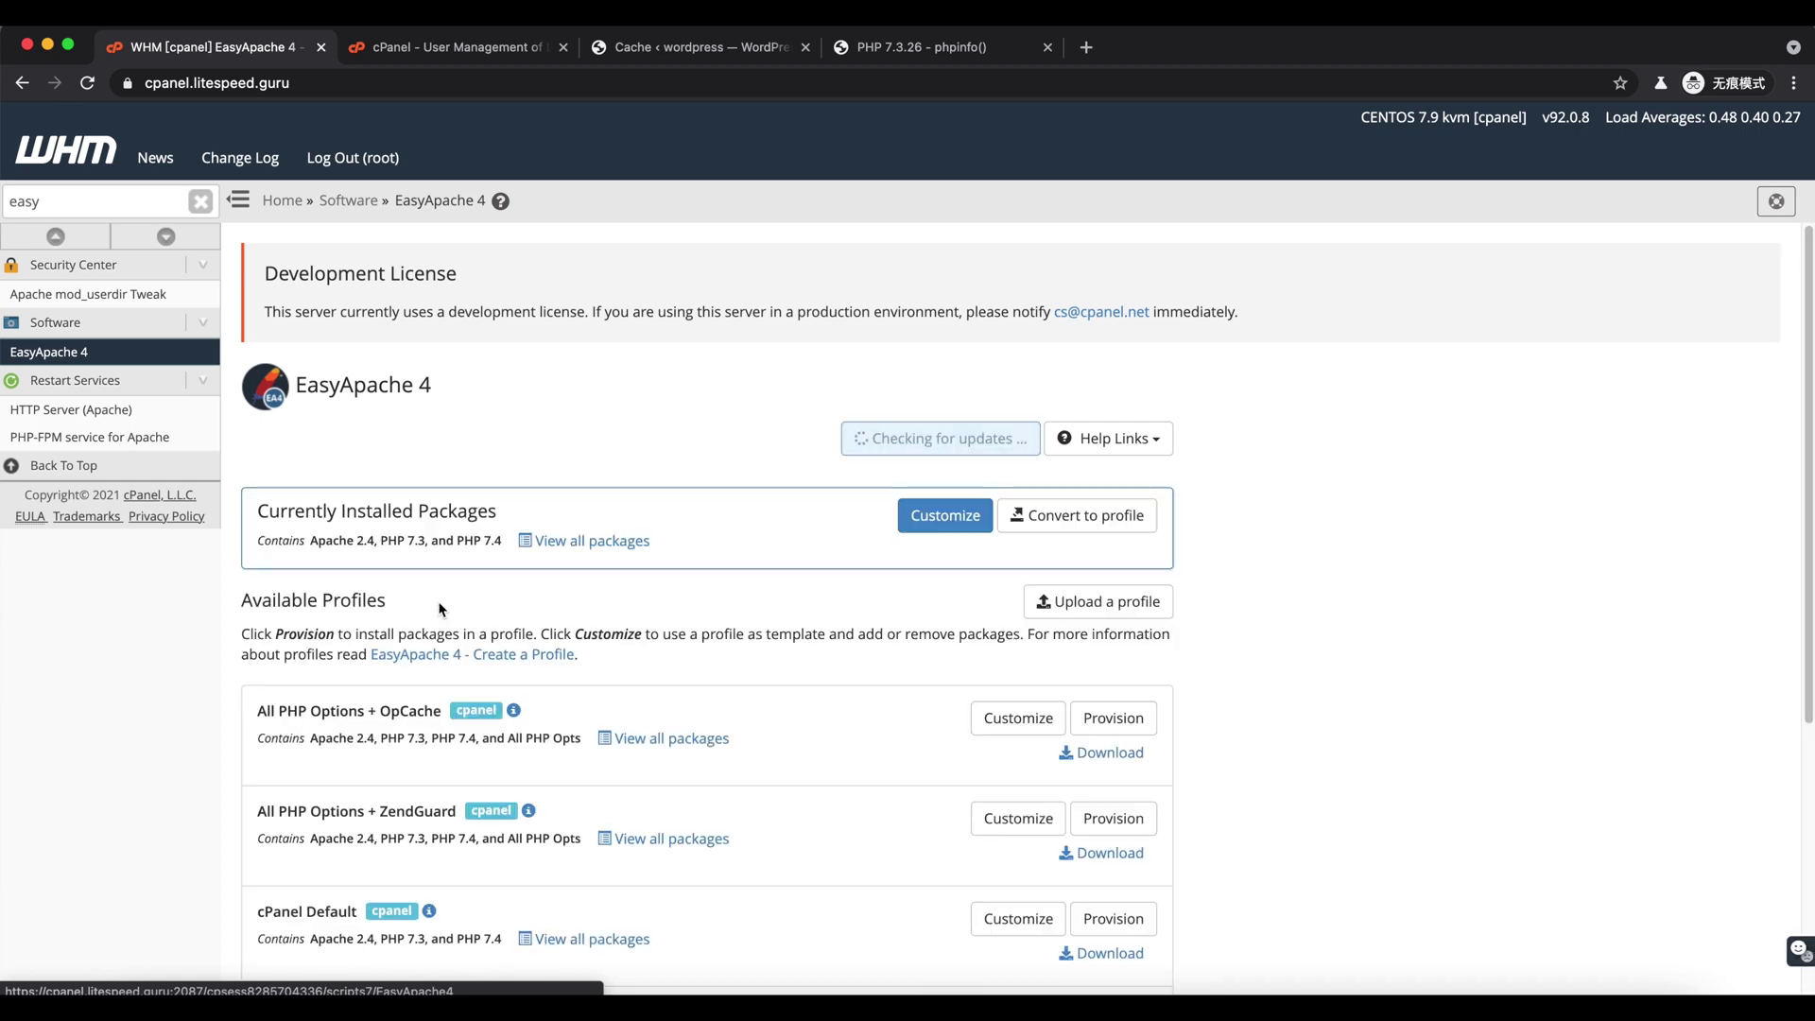
- Customize EasyApache 4 and select the php73 and php74 memcached PHP extensions
{"action": "left_click", "coordinate": [900, 522]}
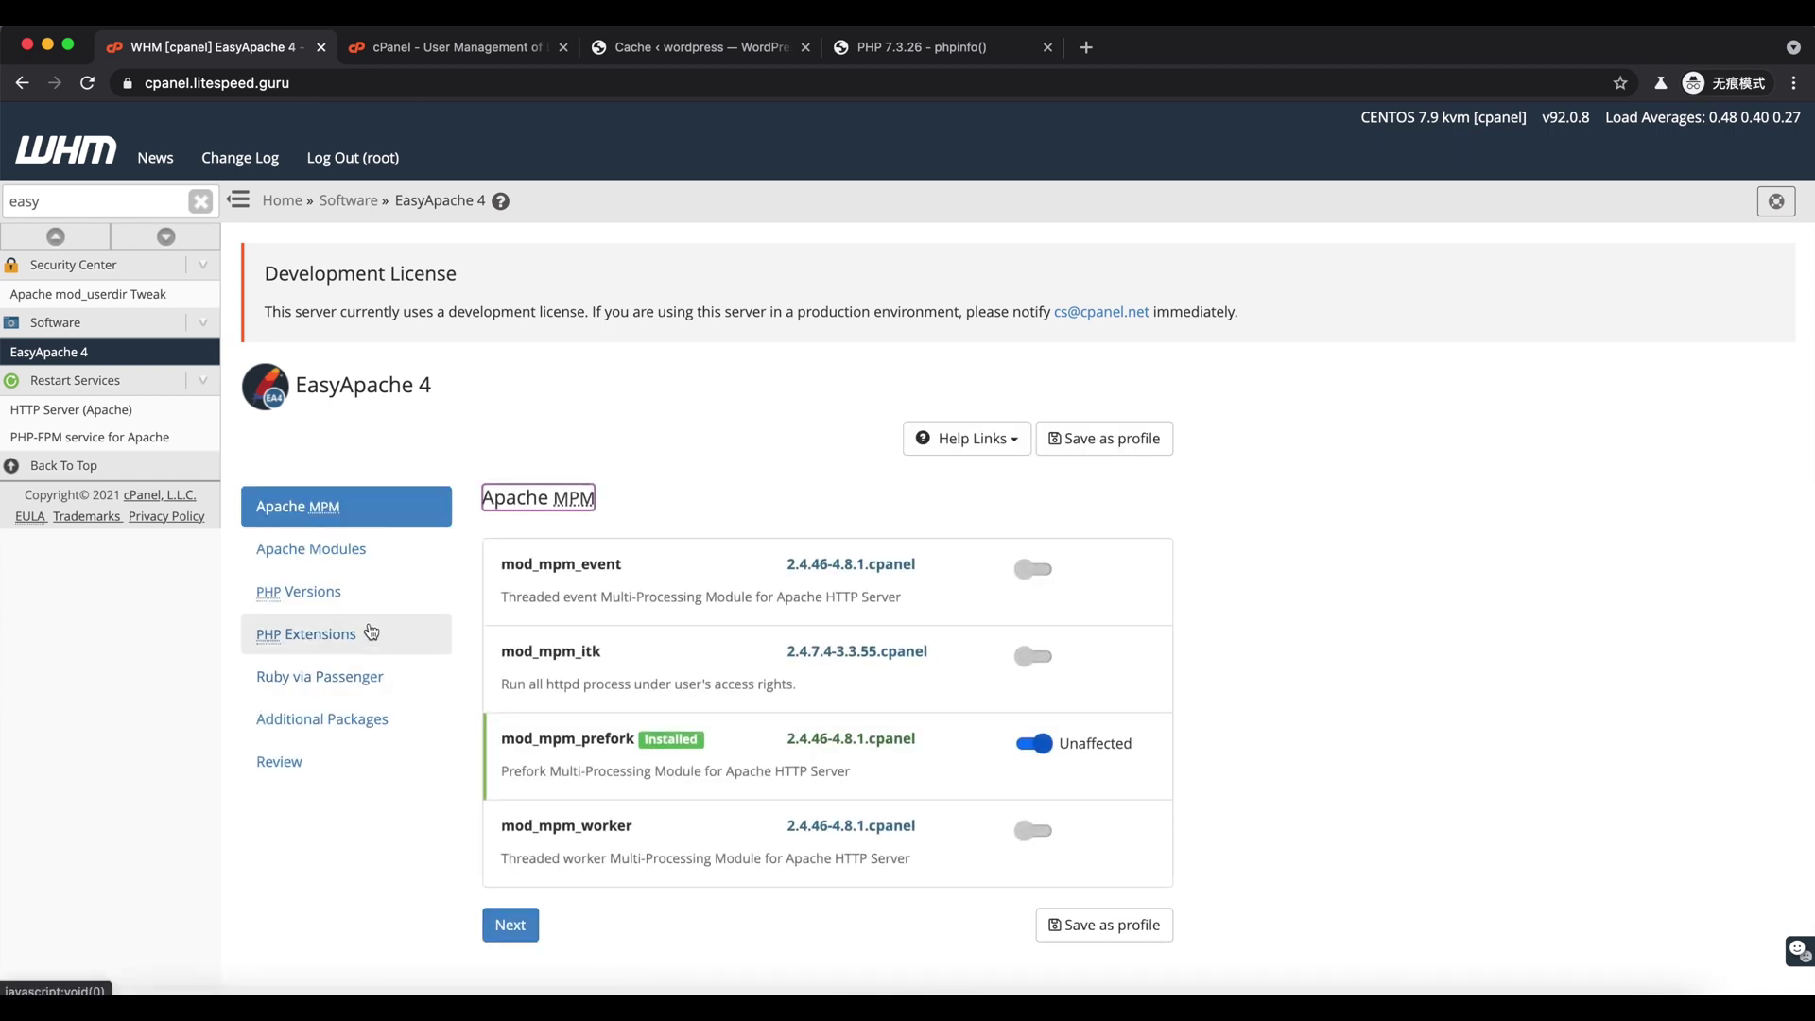
{"action": "left_click", "coordinate": [369, 635]}
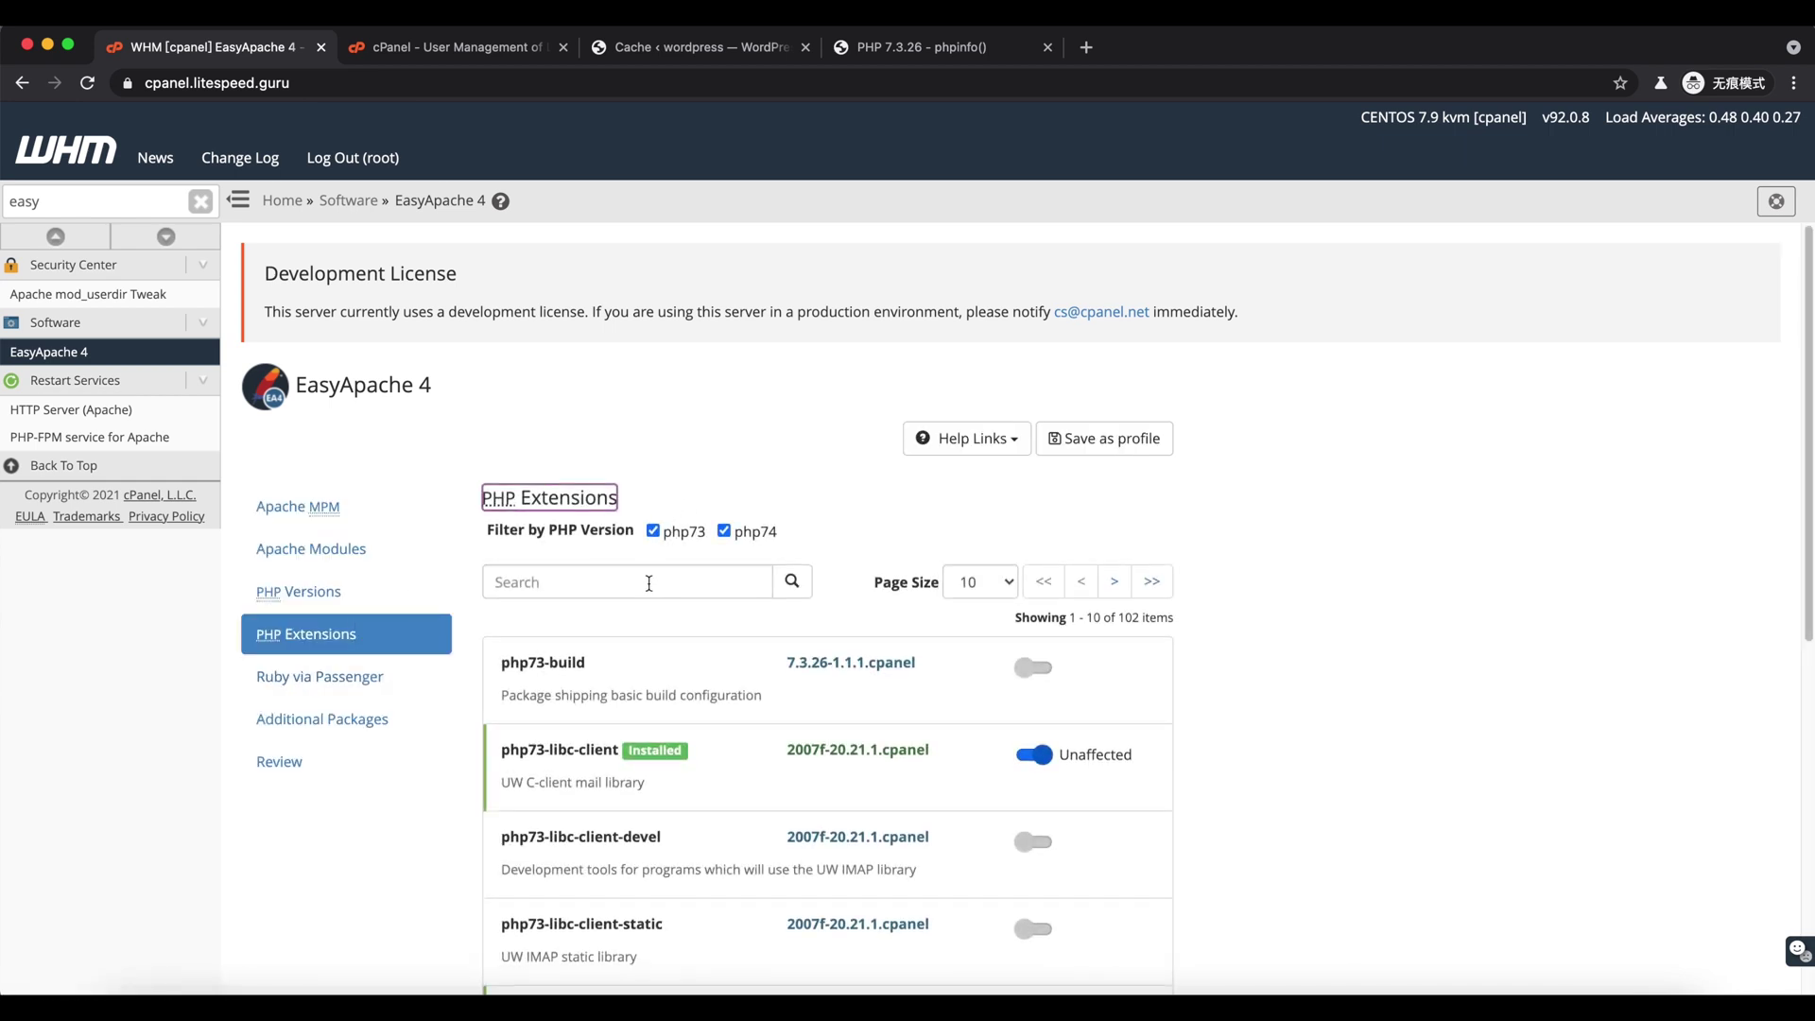
{"action": "left_click", "coordinate": [649, 581]}
{"action": "type", "text": "memcached"}
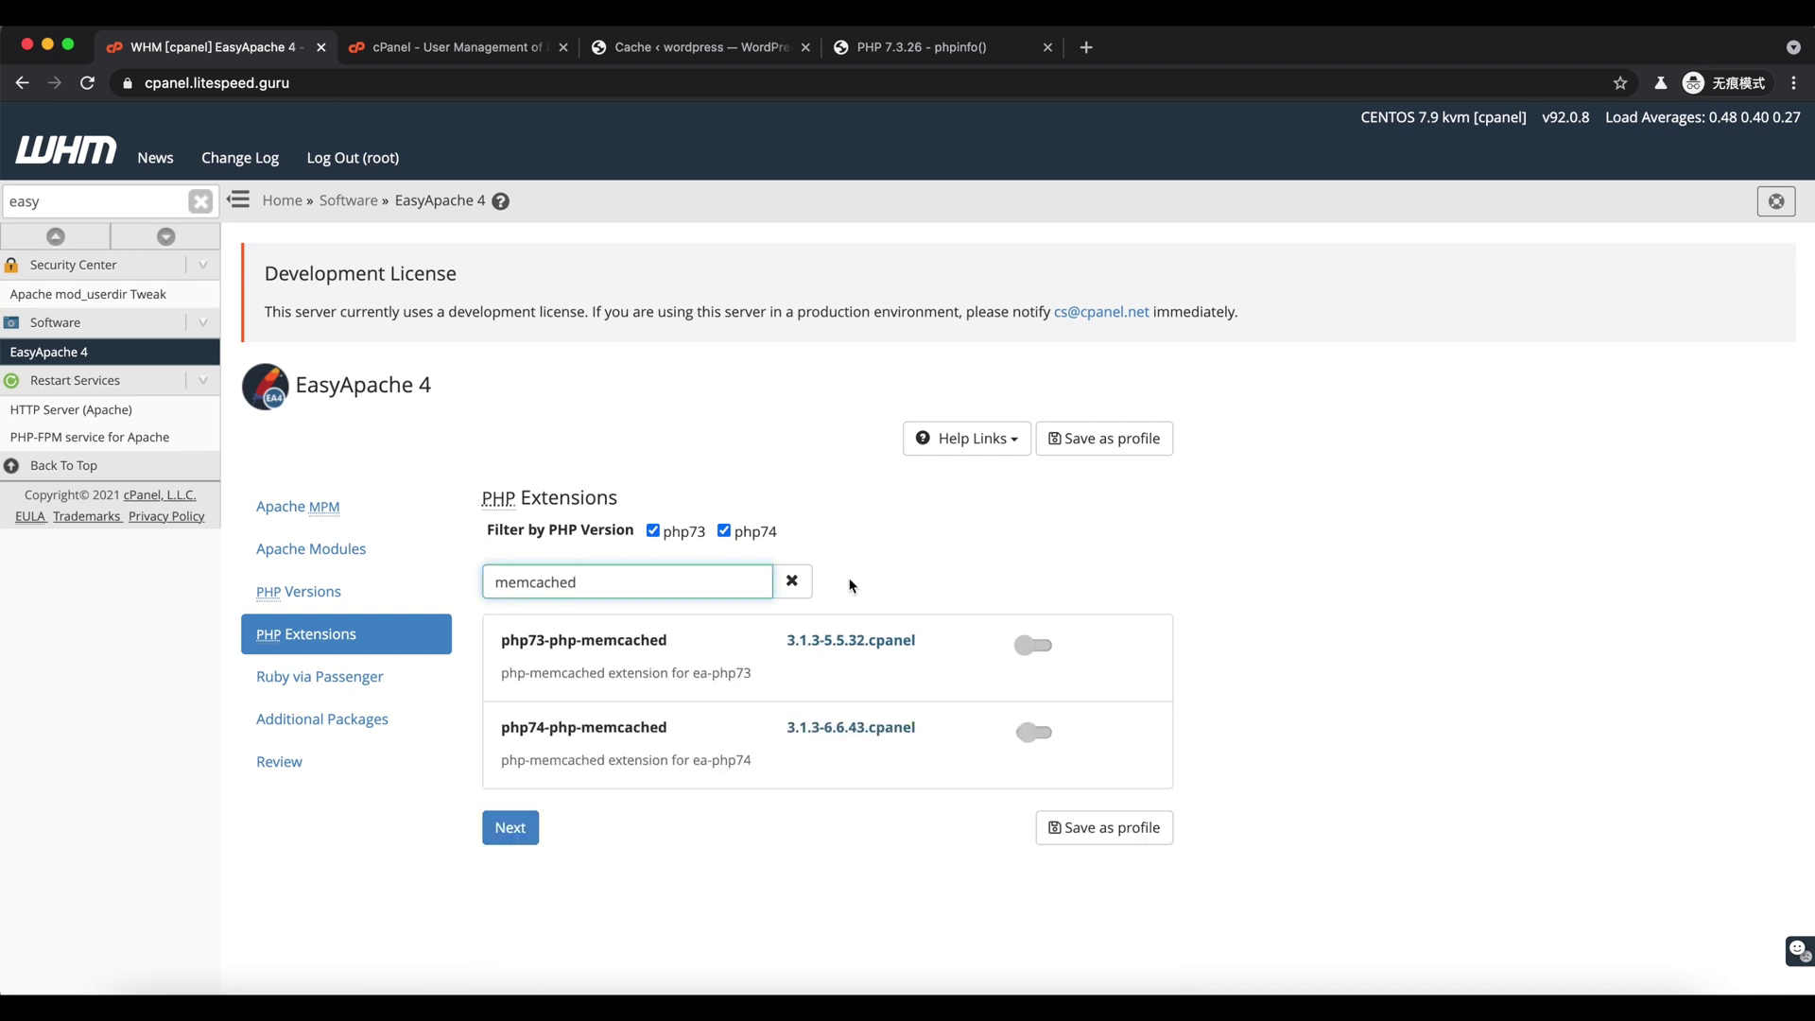
{"action": "left_click", "coordinate": [1034, 645]}
{"action": "left_click", "coordinate": [1033, 736]}
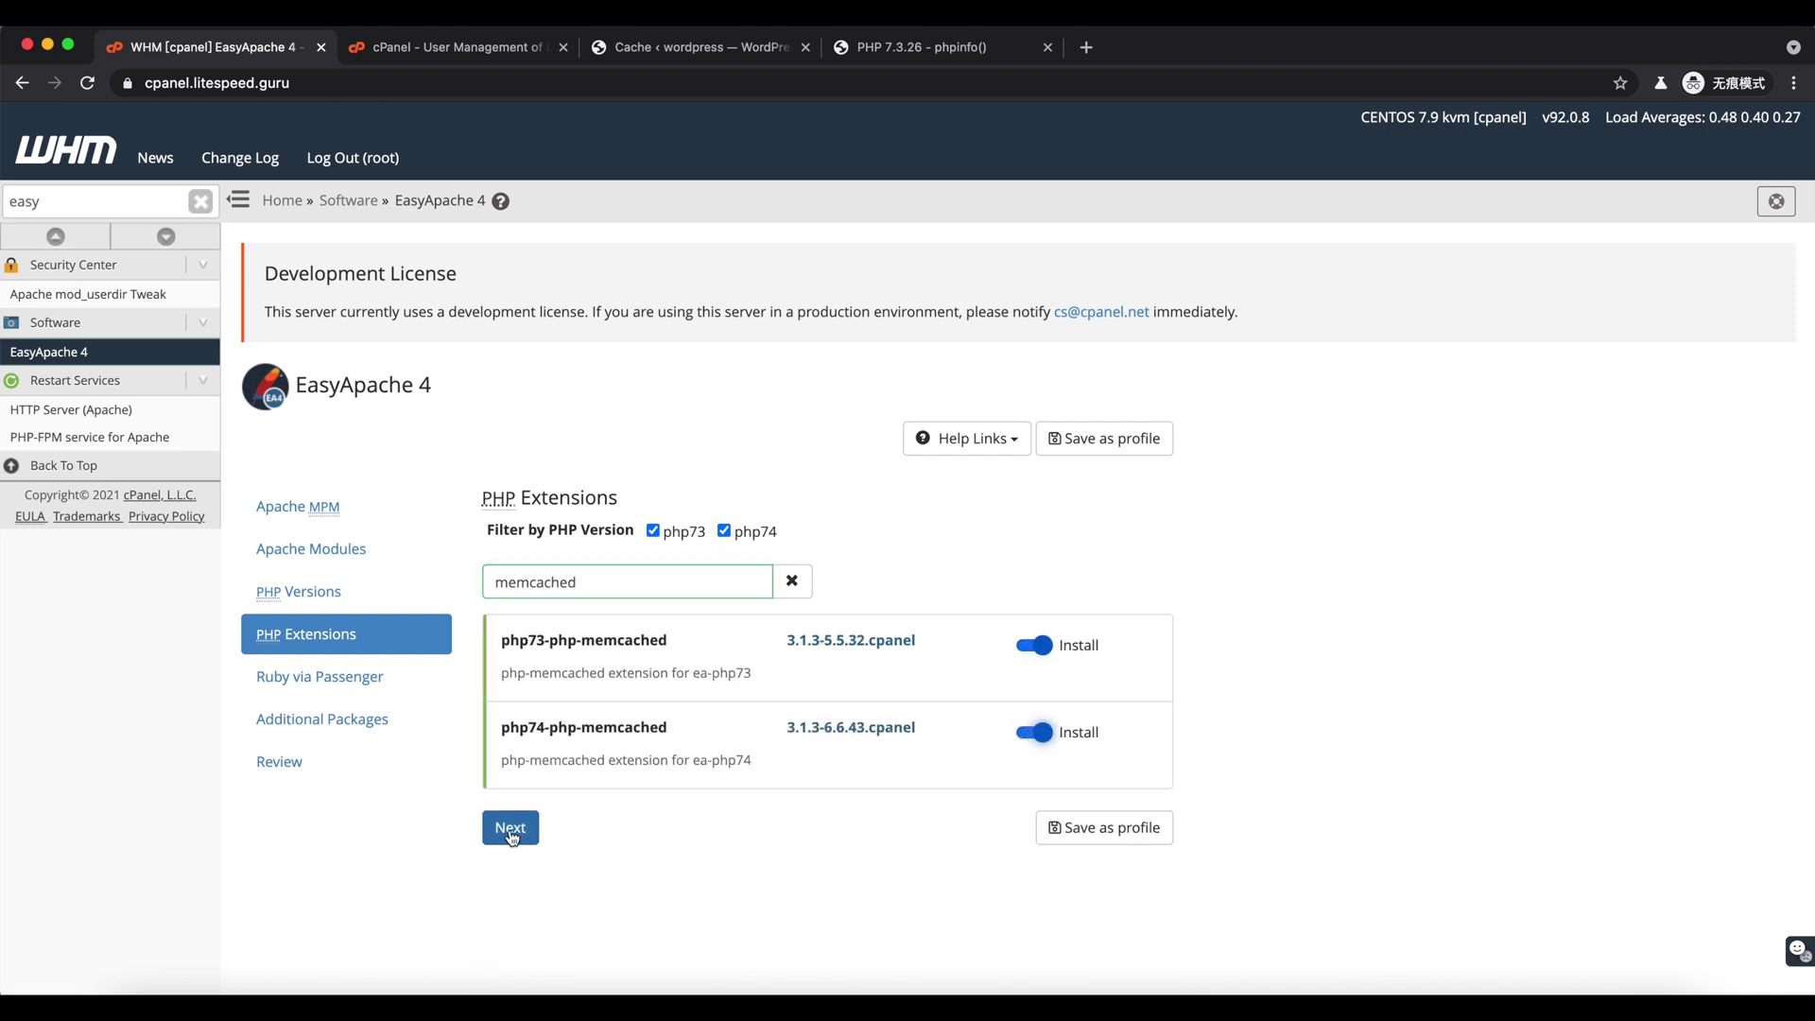
- Review the changes and provision the memcached packages through to completion
{"action": "left_click", "coordinate": [371, 764]}
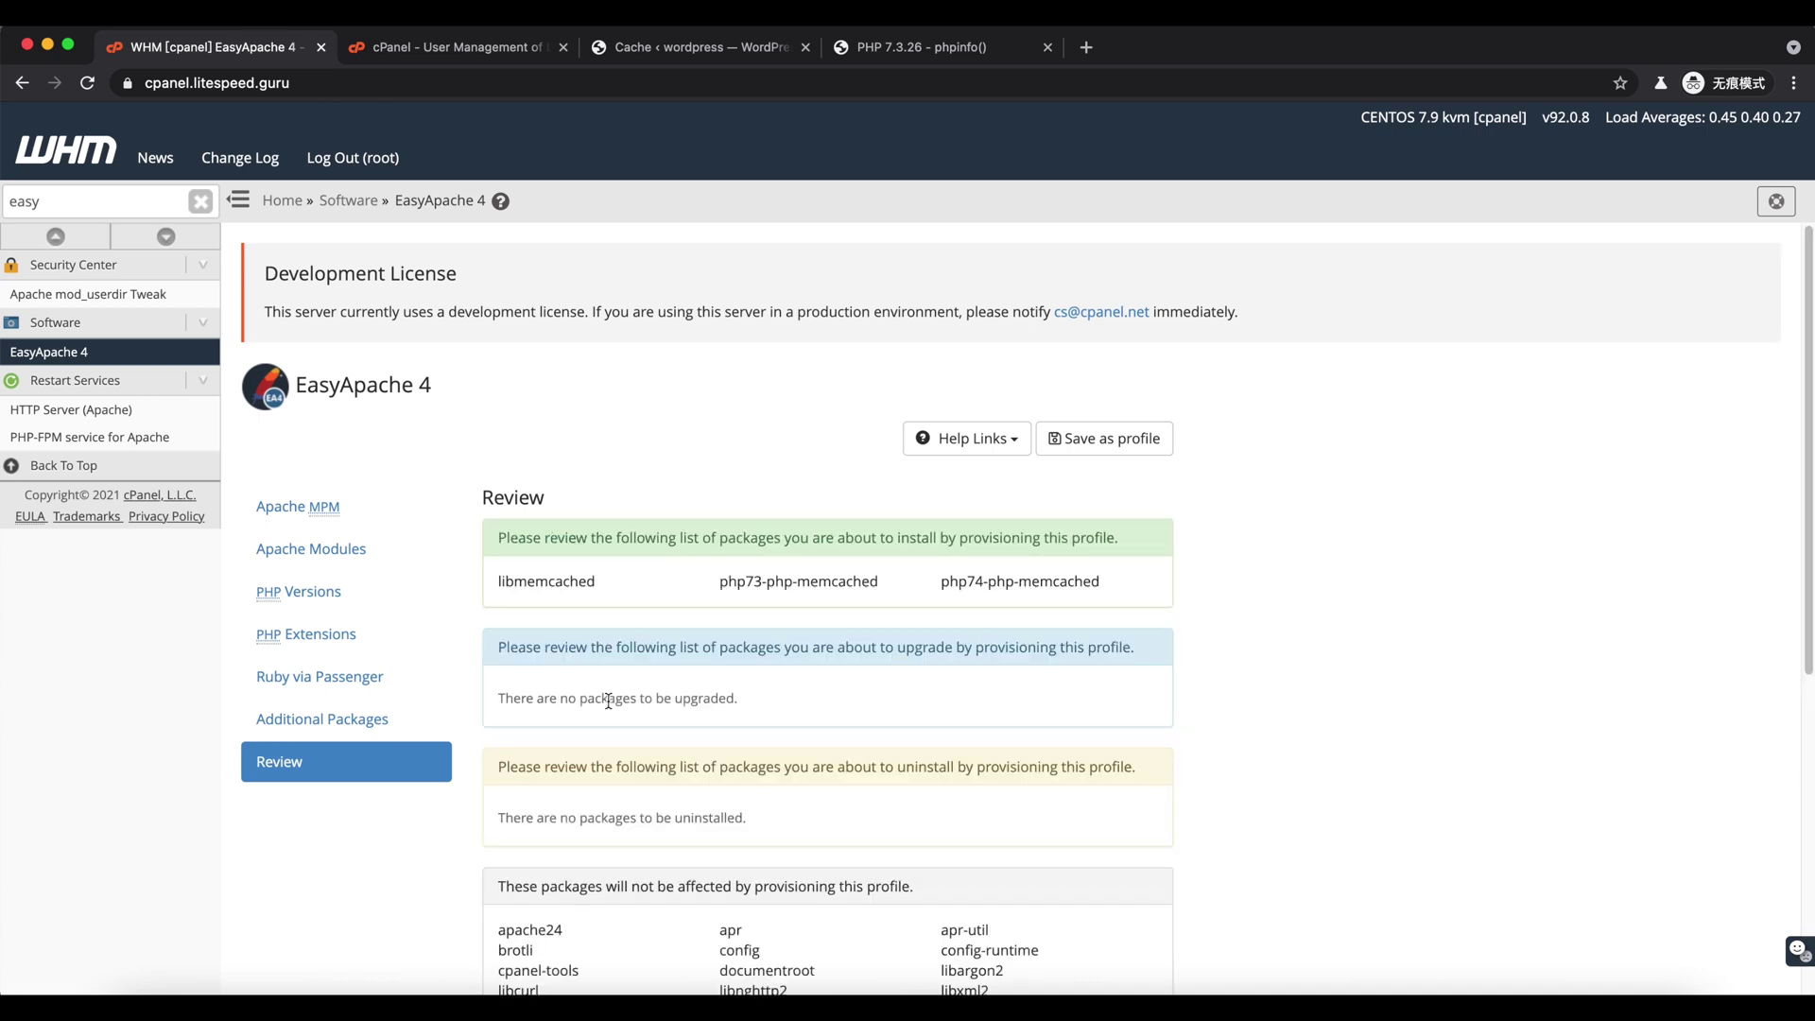
{"action": "scroll", "coordinate": [609, 700], "scroll_direction": "down", "scroll_amount": 6}
{"action": "left_click", "coordinate": [522, 944]}
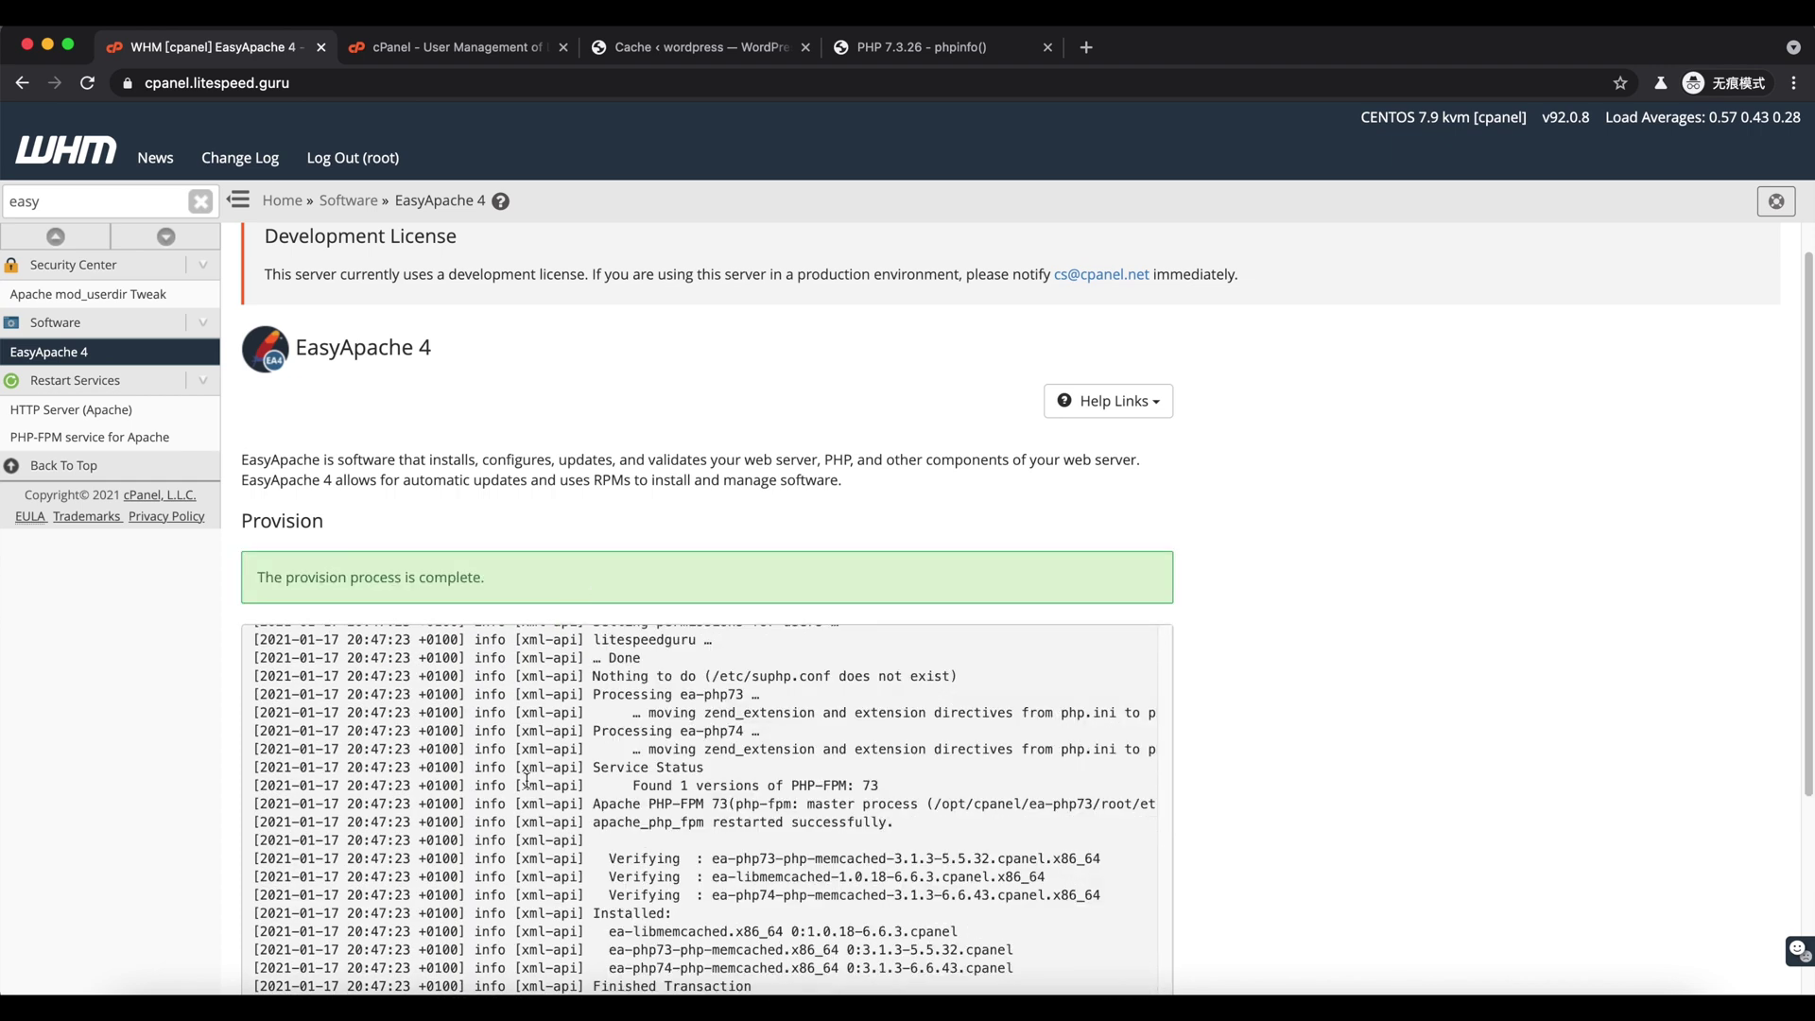
{"action": "scroll", "coordinate": [526, 780], "scroll_direction": "down", "scroll_amount": 3}
{"action": "left_click", "coordinate": [271, 943]}
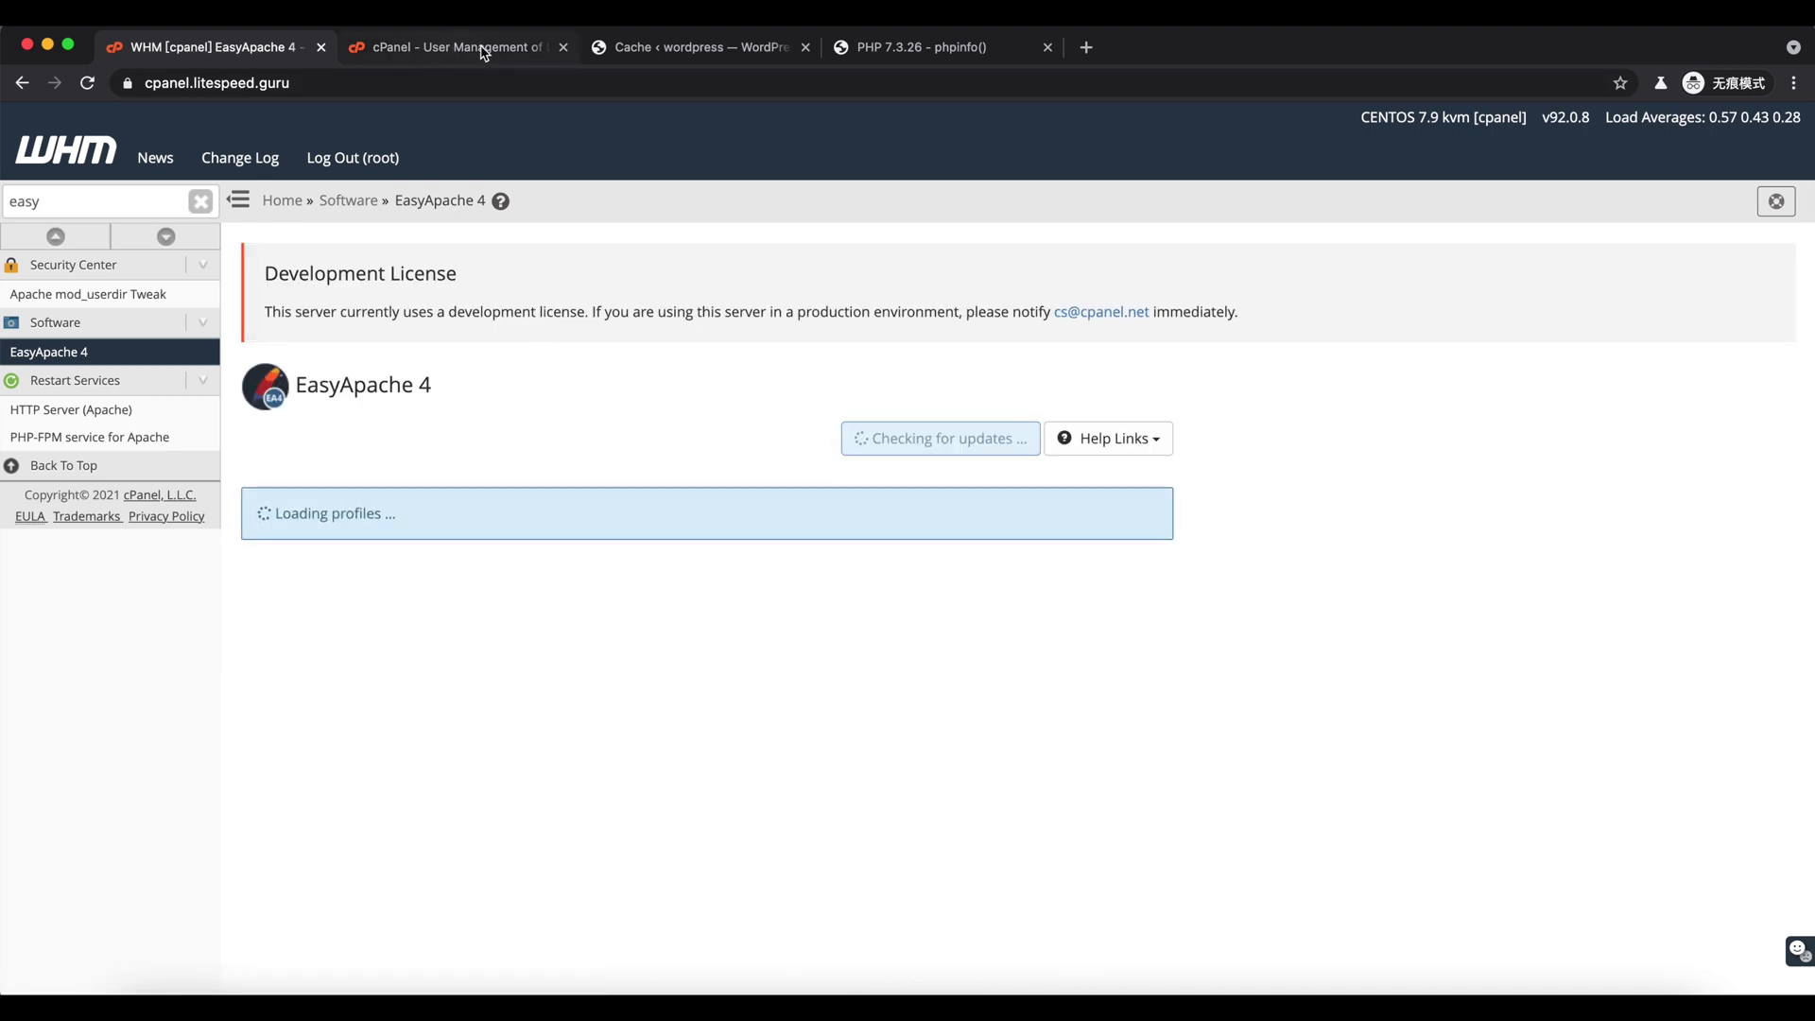
- Reload the WordPress object cache settings, note Memcached Extension is still disabled, and return to the PHP restart notes
{"action": "left_click", "coordinate": [685, 52]}
{"action": "left_click", "coordinate": [425, 470]}
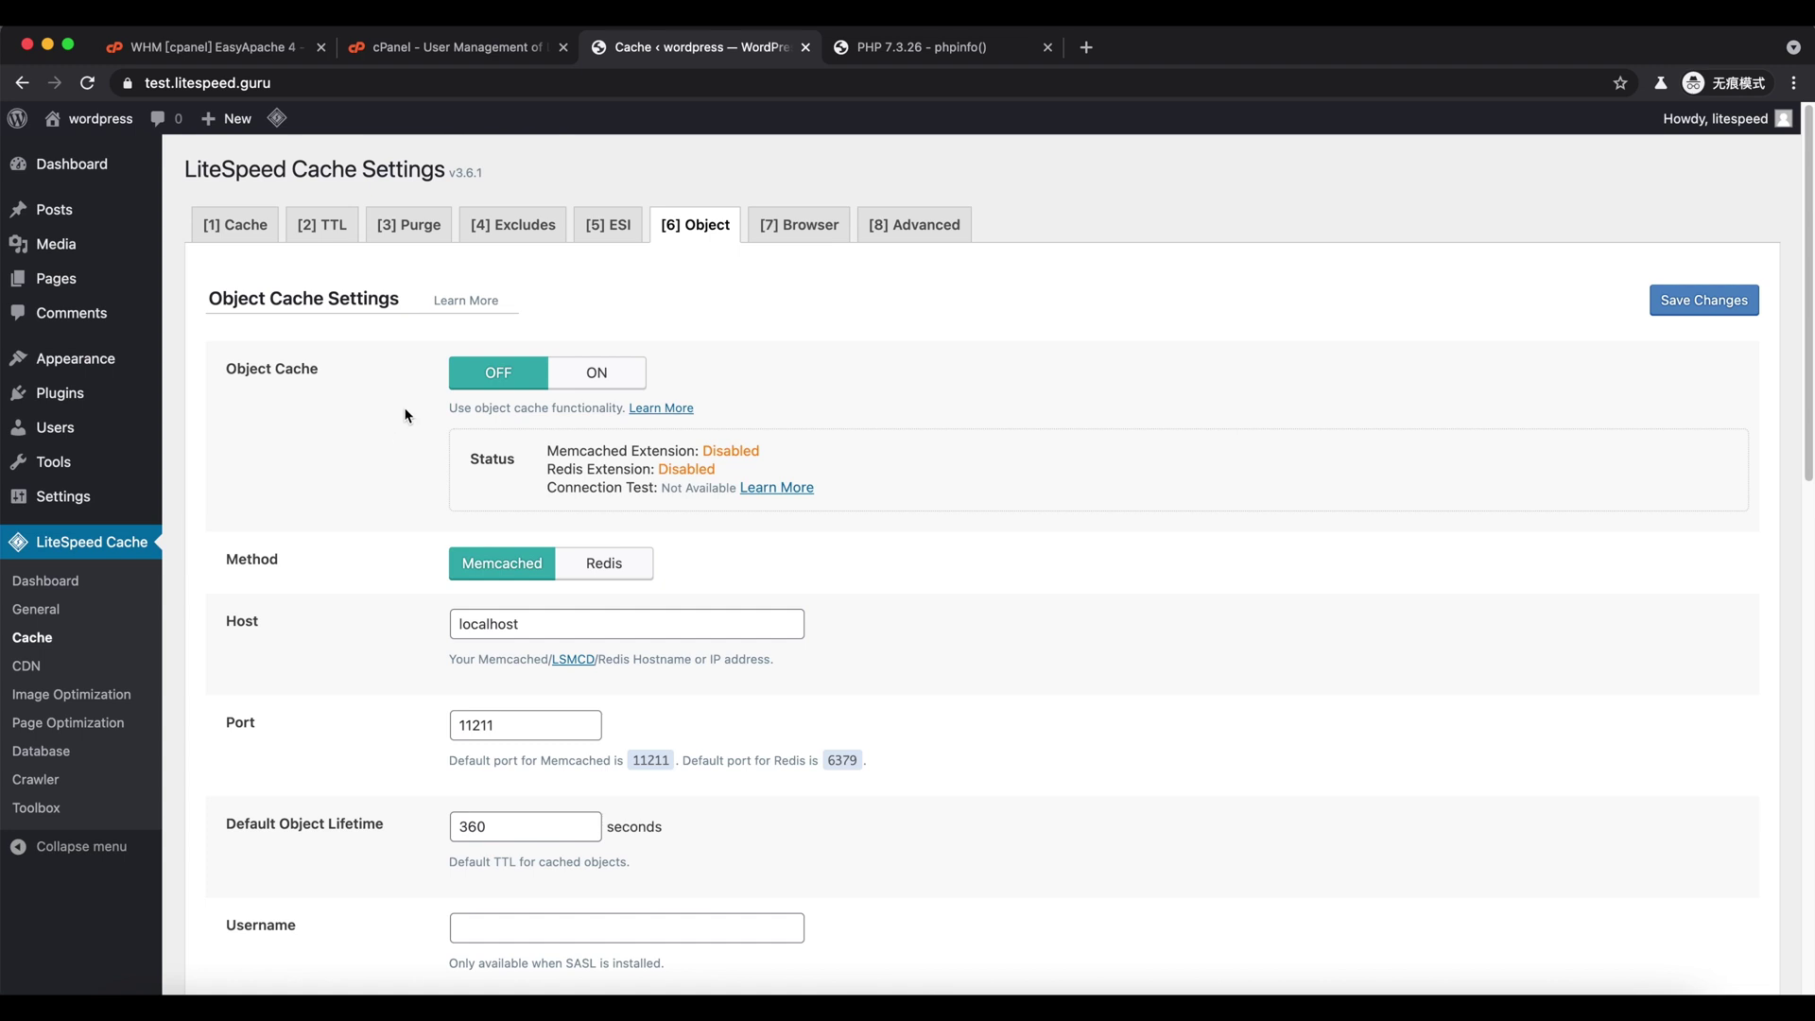
{"action": "key", "text": "super+r"}
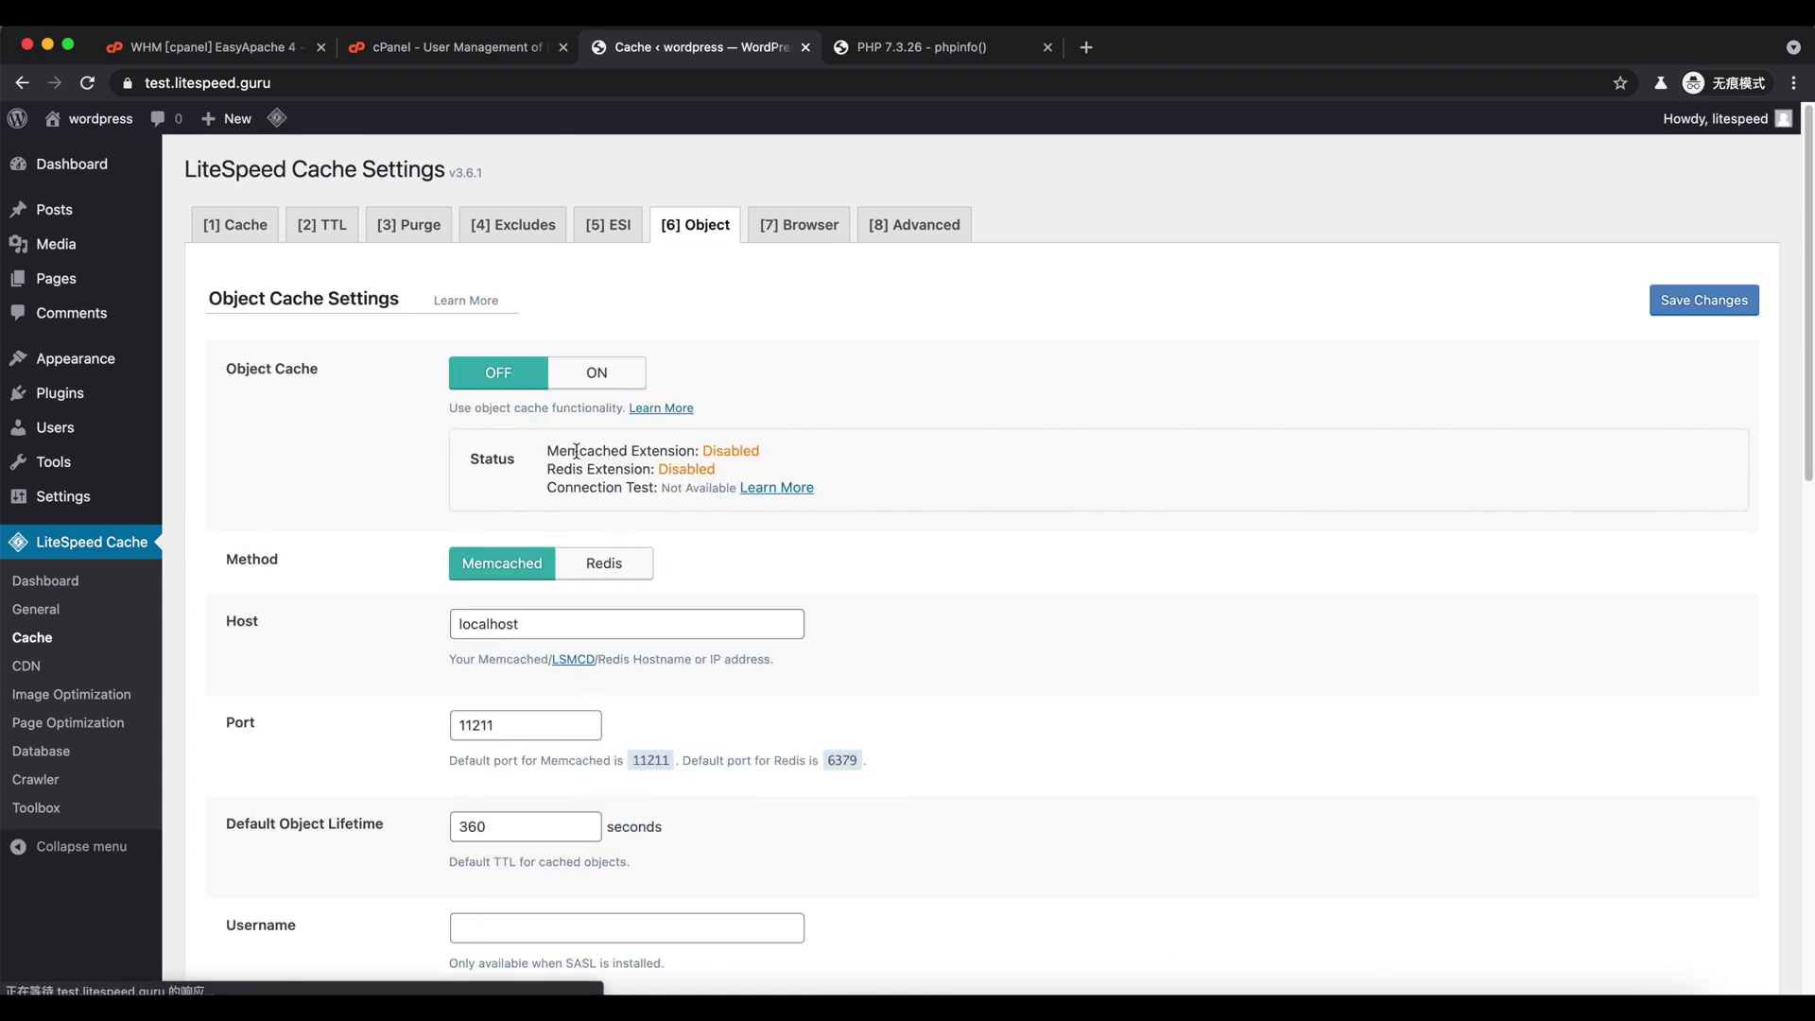
{"action": "left_click_drag", "start_coordinate": [569, 451], "coordinate": [813, 457]}
{"action": "left_click", "coordinate": [886, 481]}
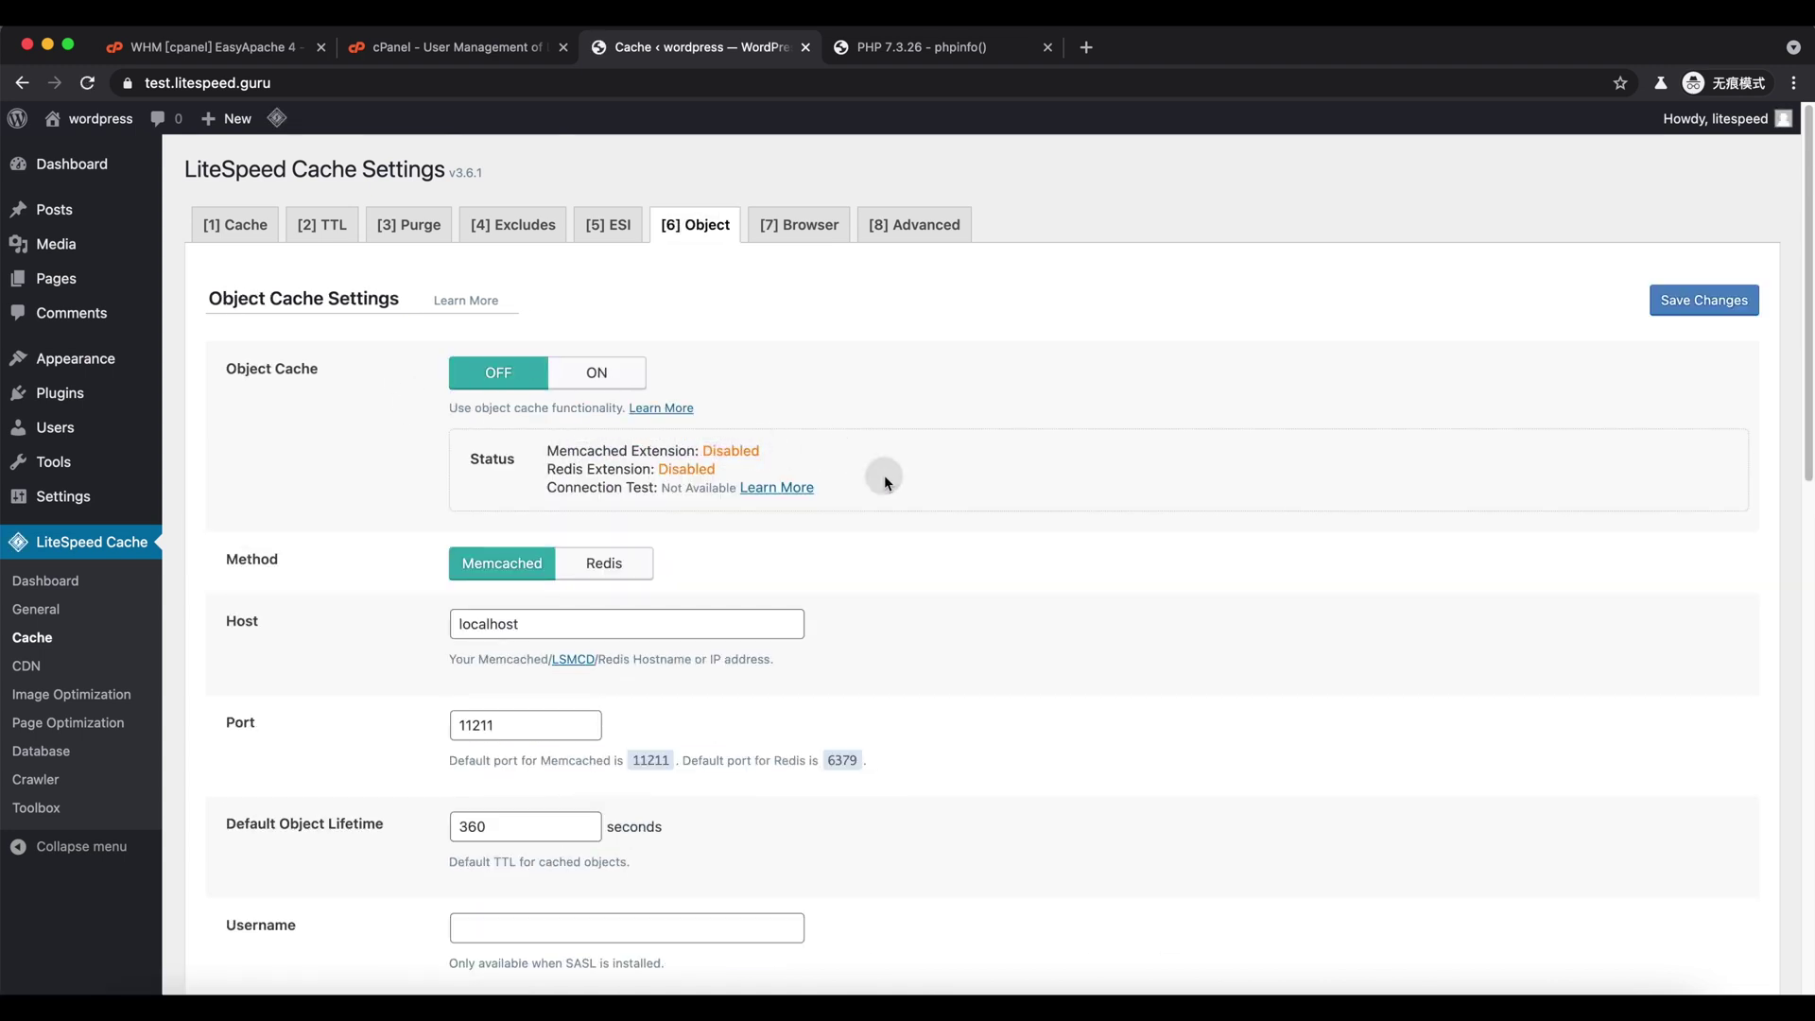
{"action": "left_click", "coordinate": [832, 974]}
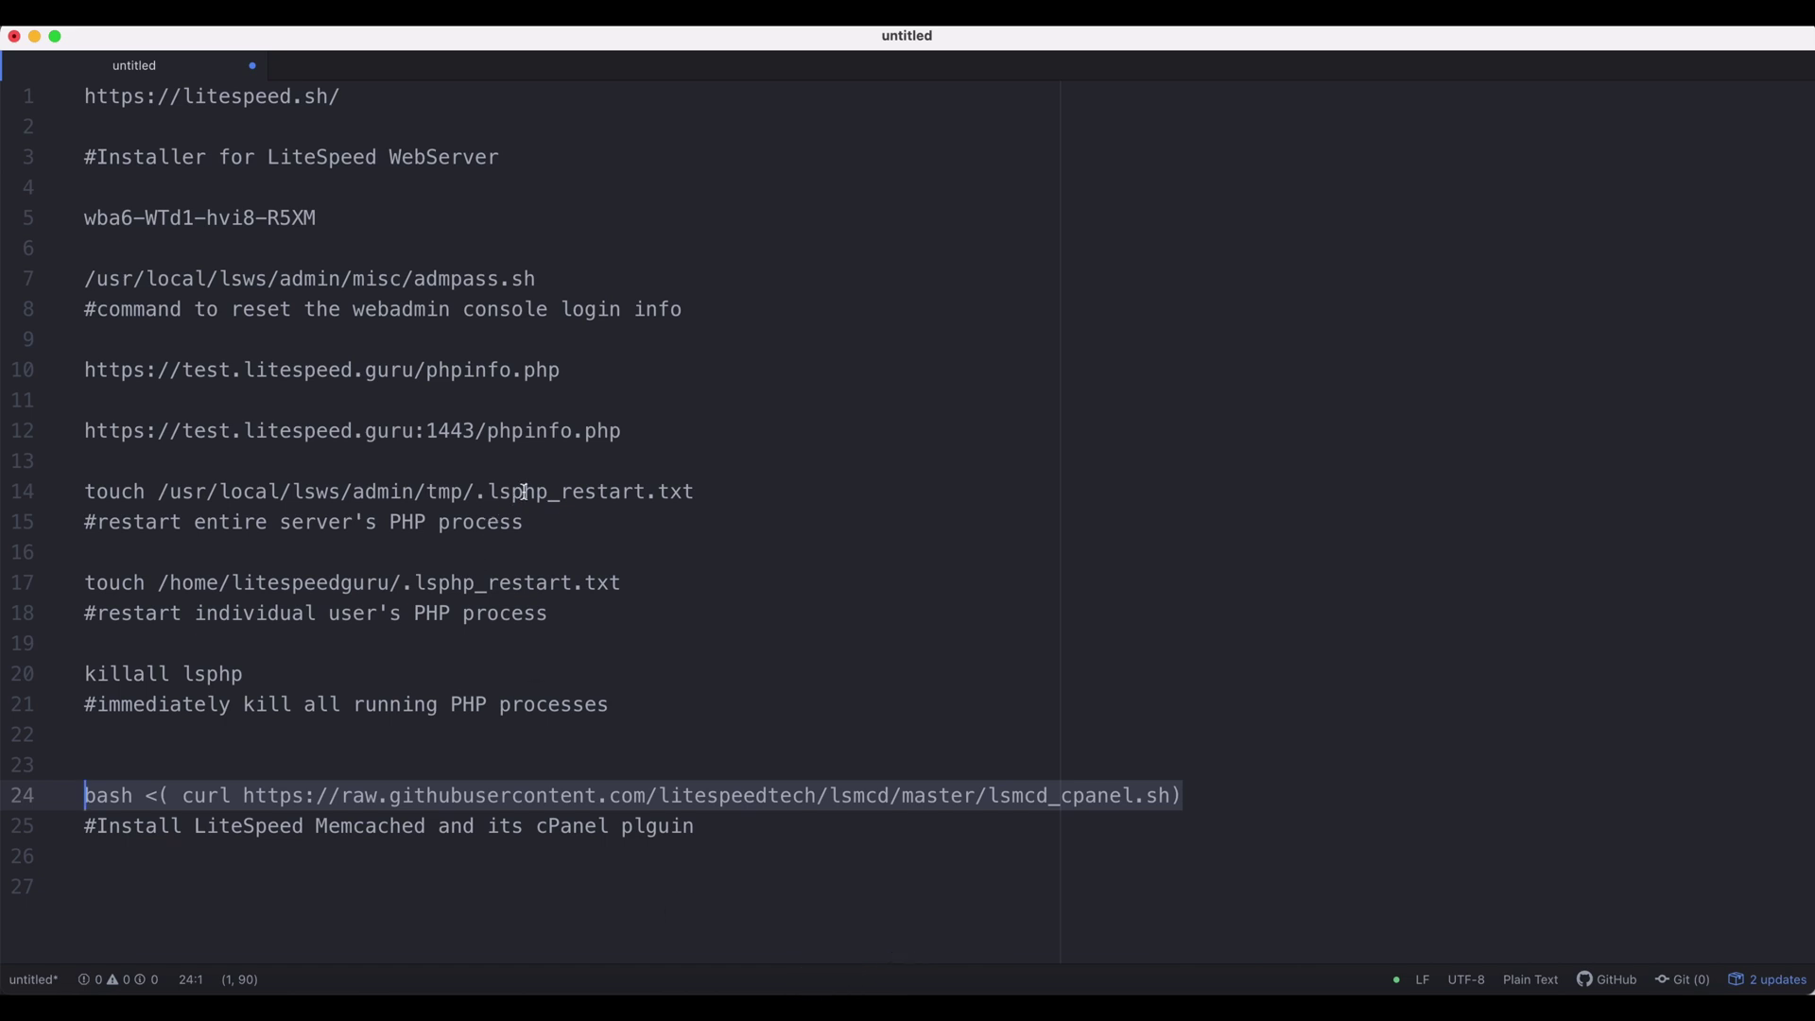
{"action": "left_click", "coordinate": [548, 488]}
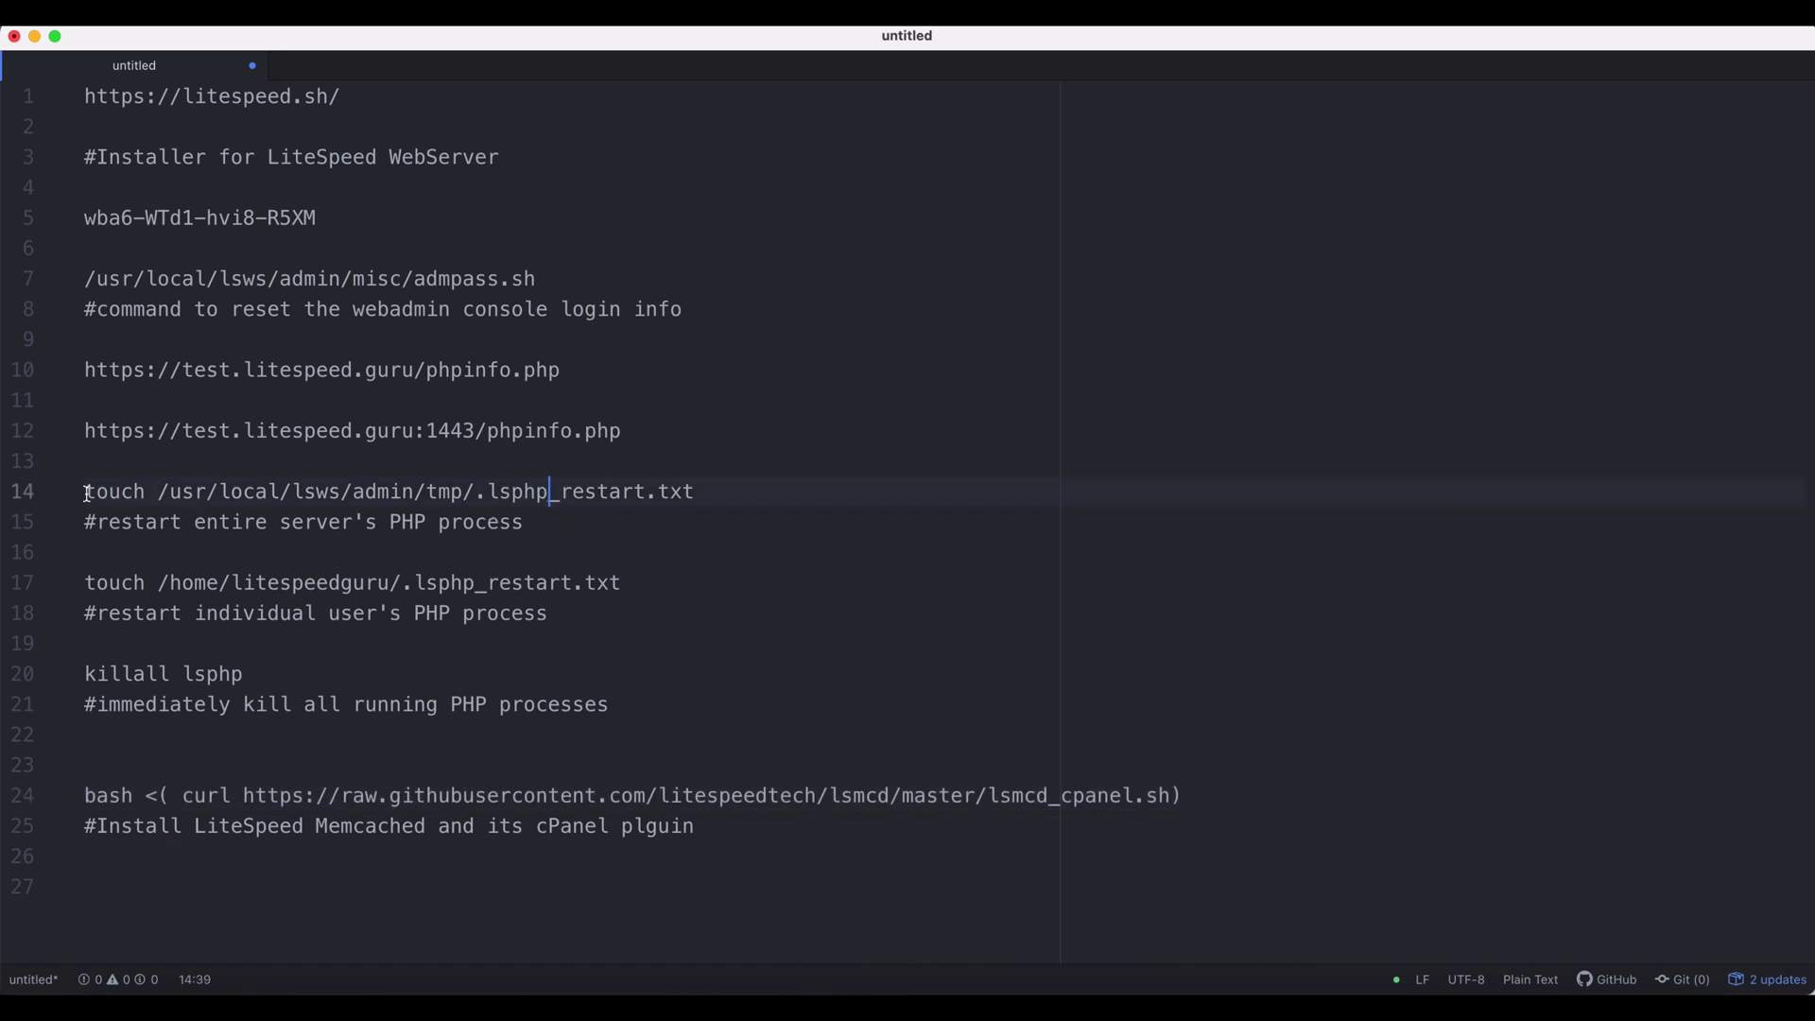
- Run 'killall lsphp' from the notes in iTerm, then reload the Object cache settings page
{"action": "left_click_drag", "start_coordinate": [87, 493], "coordinate": [705, 486]}
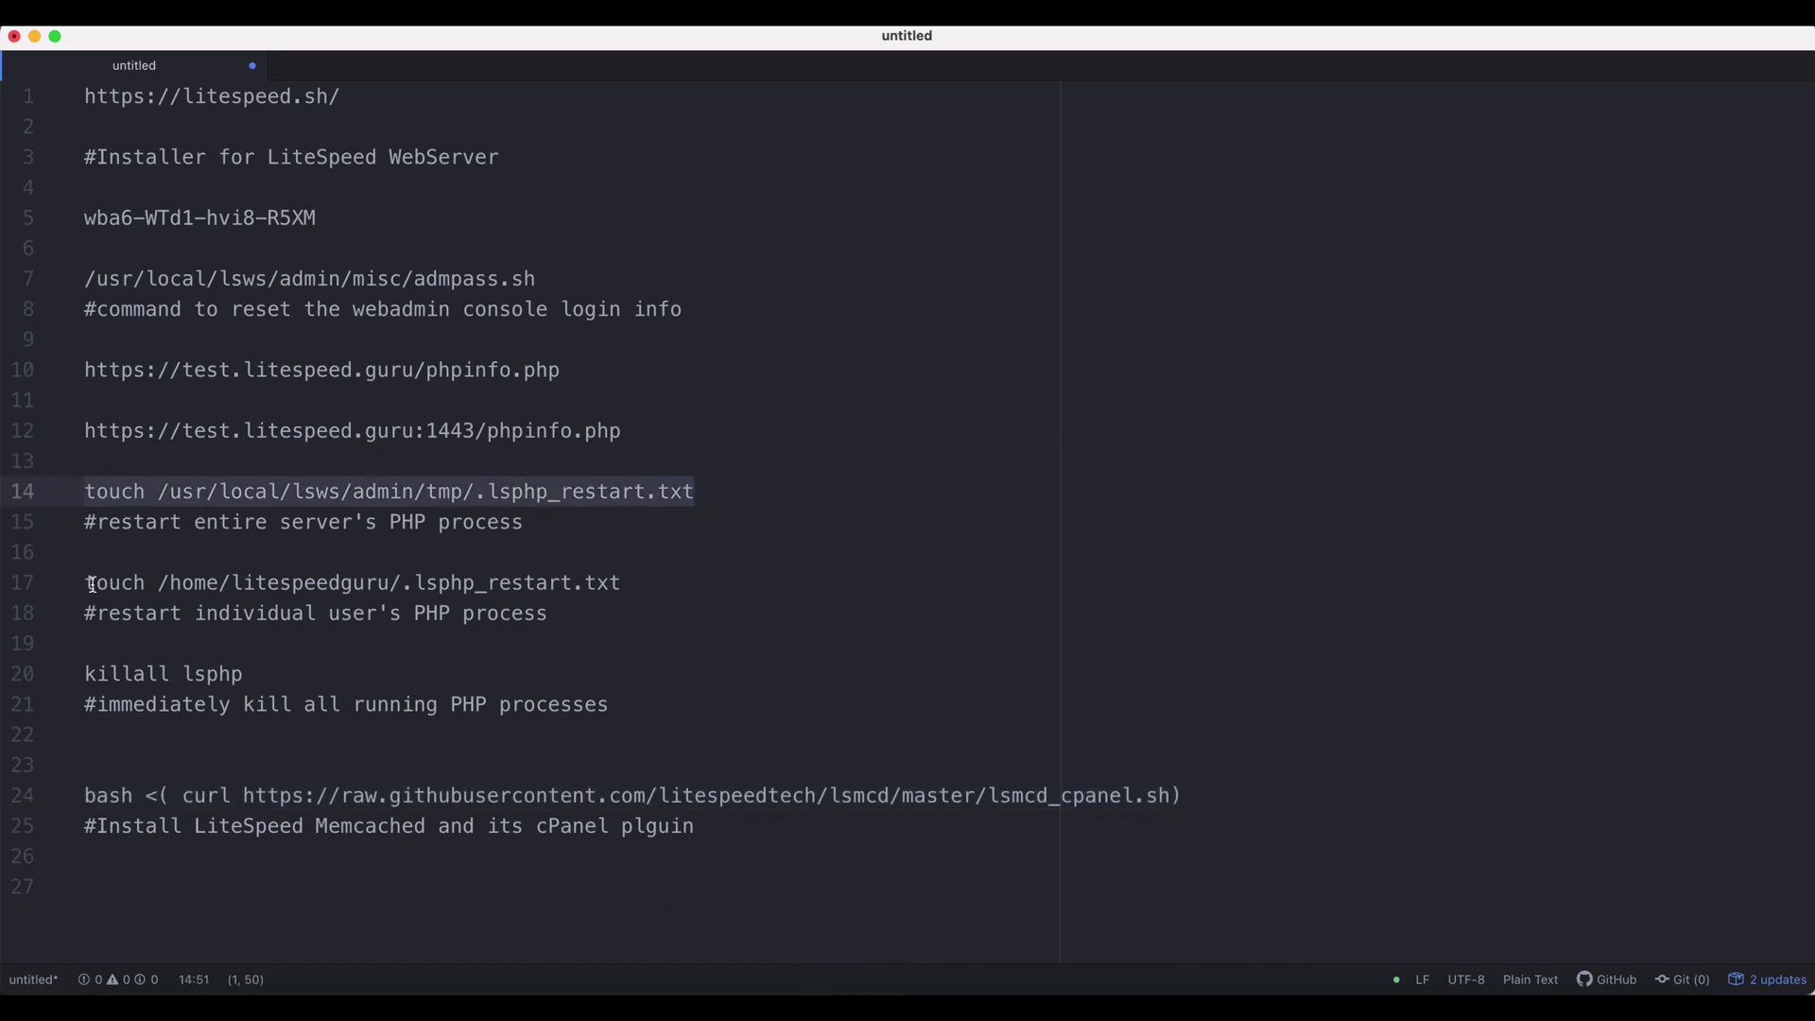
{"action": "left_click_drag", "start_coordinate": [92, 584], "coordinate": [648, 580]}
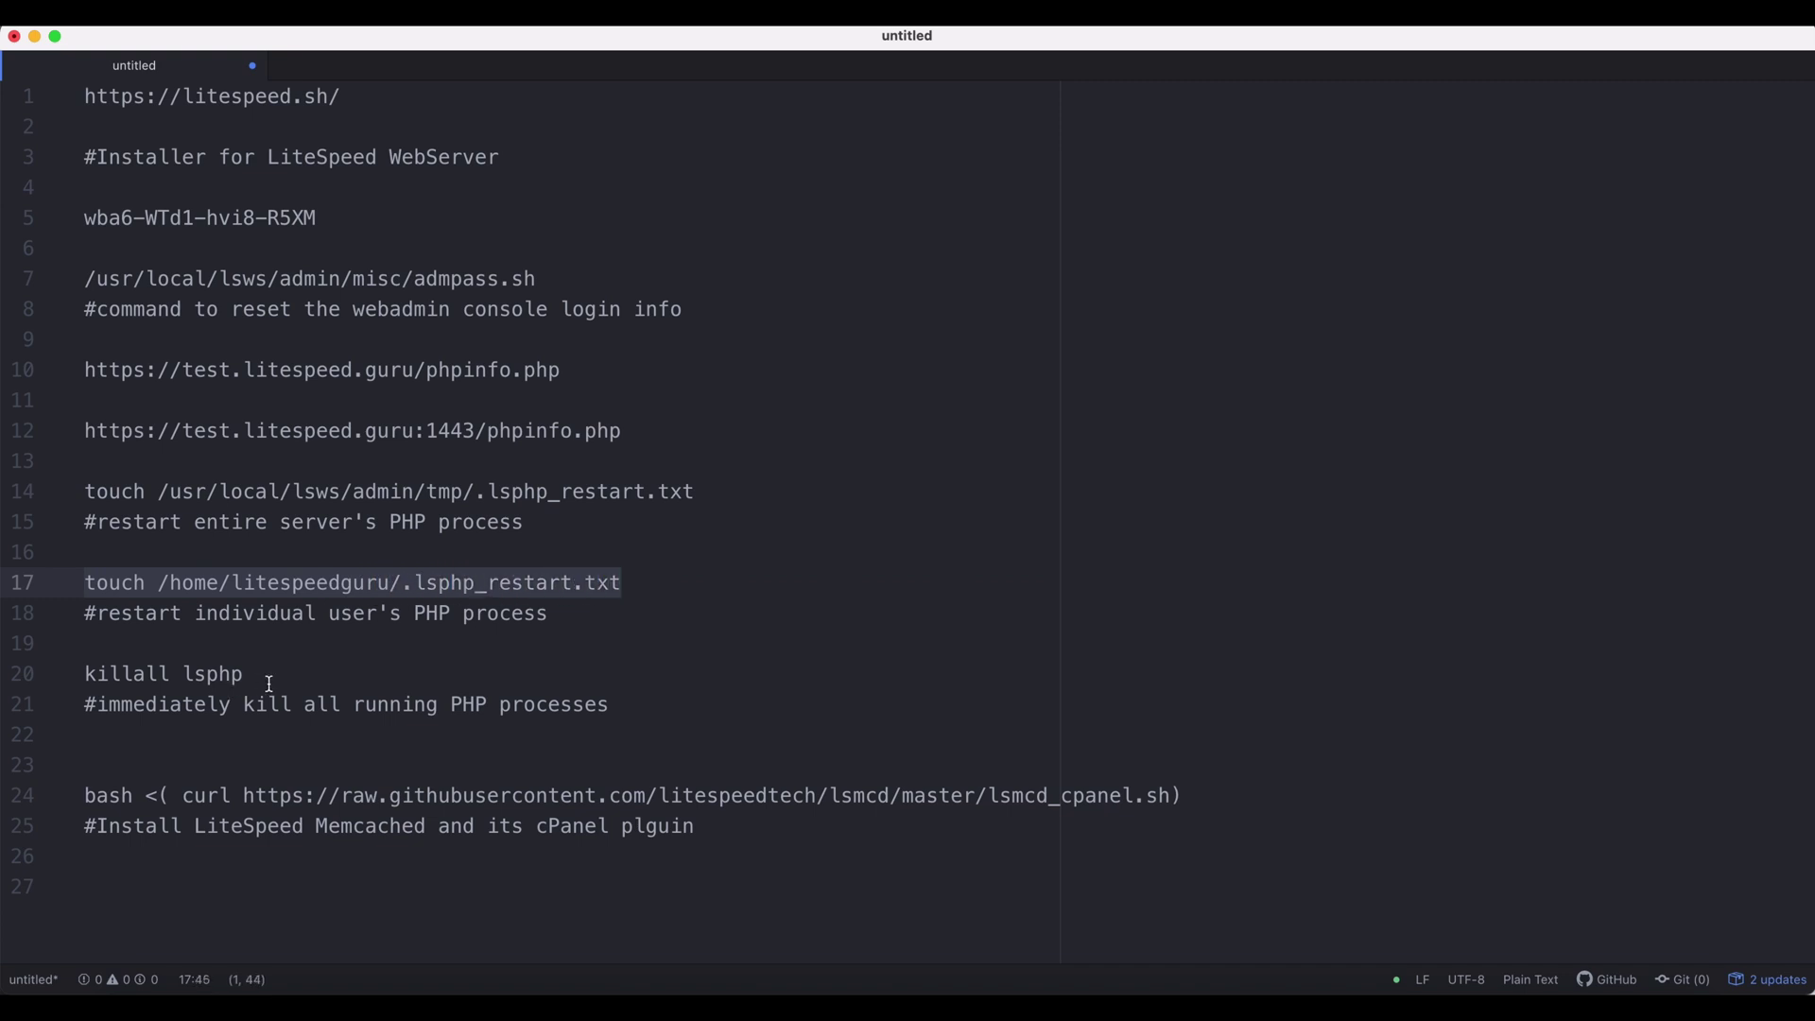
{"action": "left_click_drag", "start_coordinate": [269, 684], "coordinate": [84, 675]}
{"action": "key", "text": "super+c"}
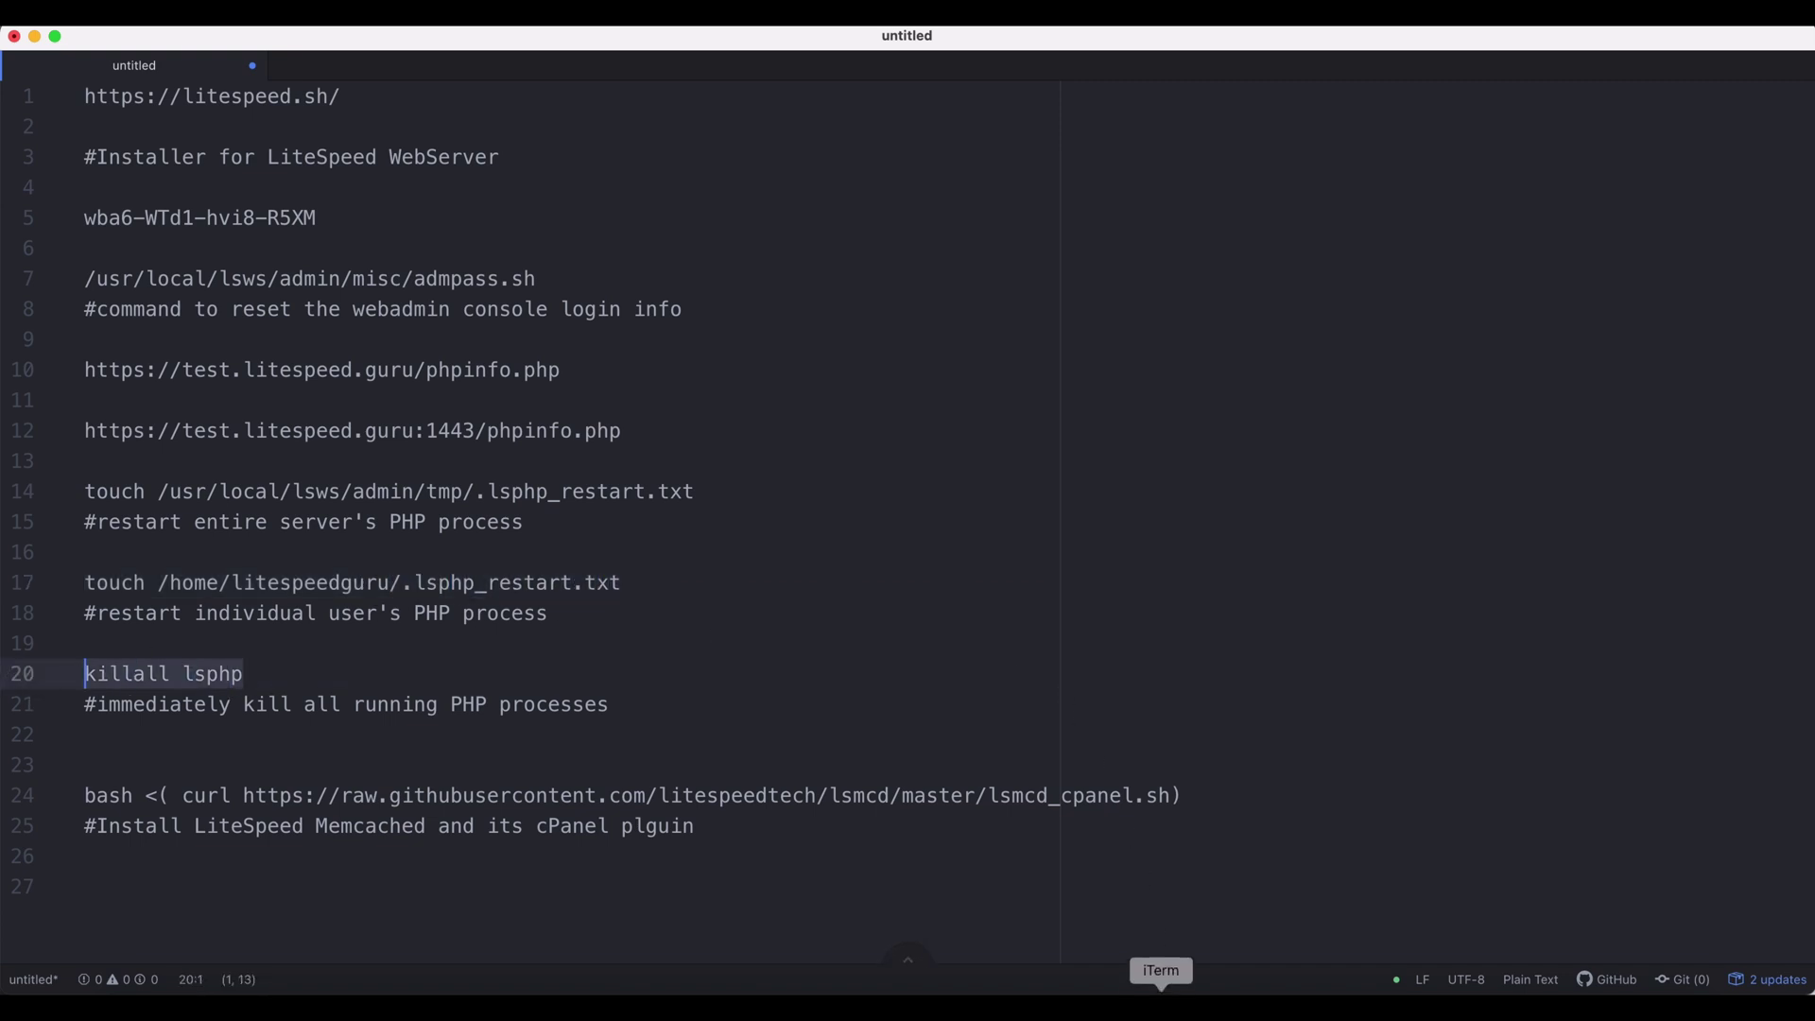
{"action": "left_click", "coordinate": [1162, 1003]}
{"action": "key", "text": "super+v"}
{"action": "key", "text": "Return"}
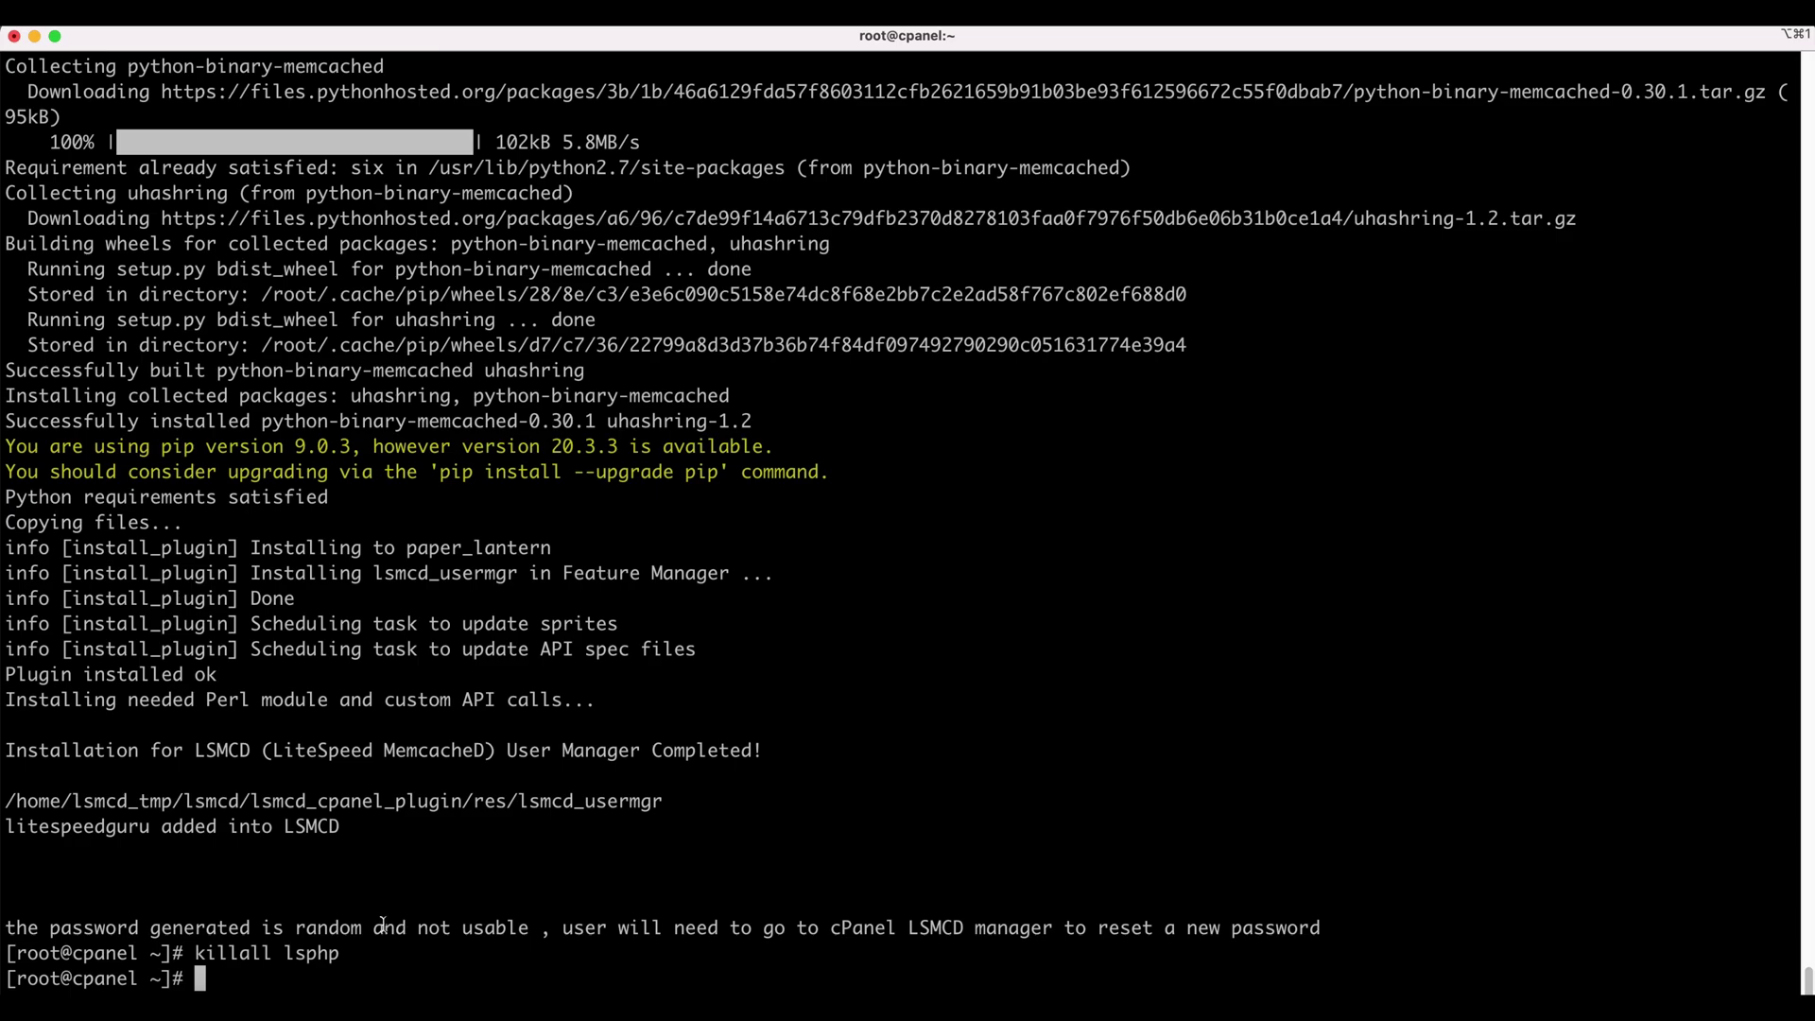
{"action": "left_click", "coordinate": [1271, 1004]}
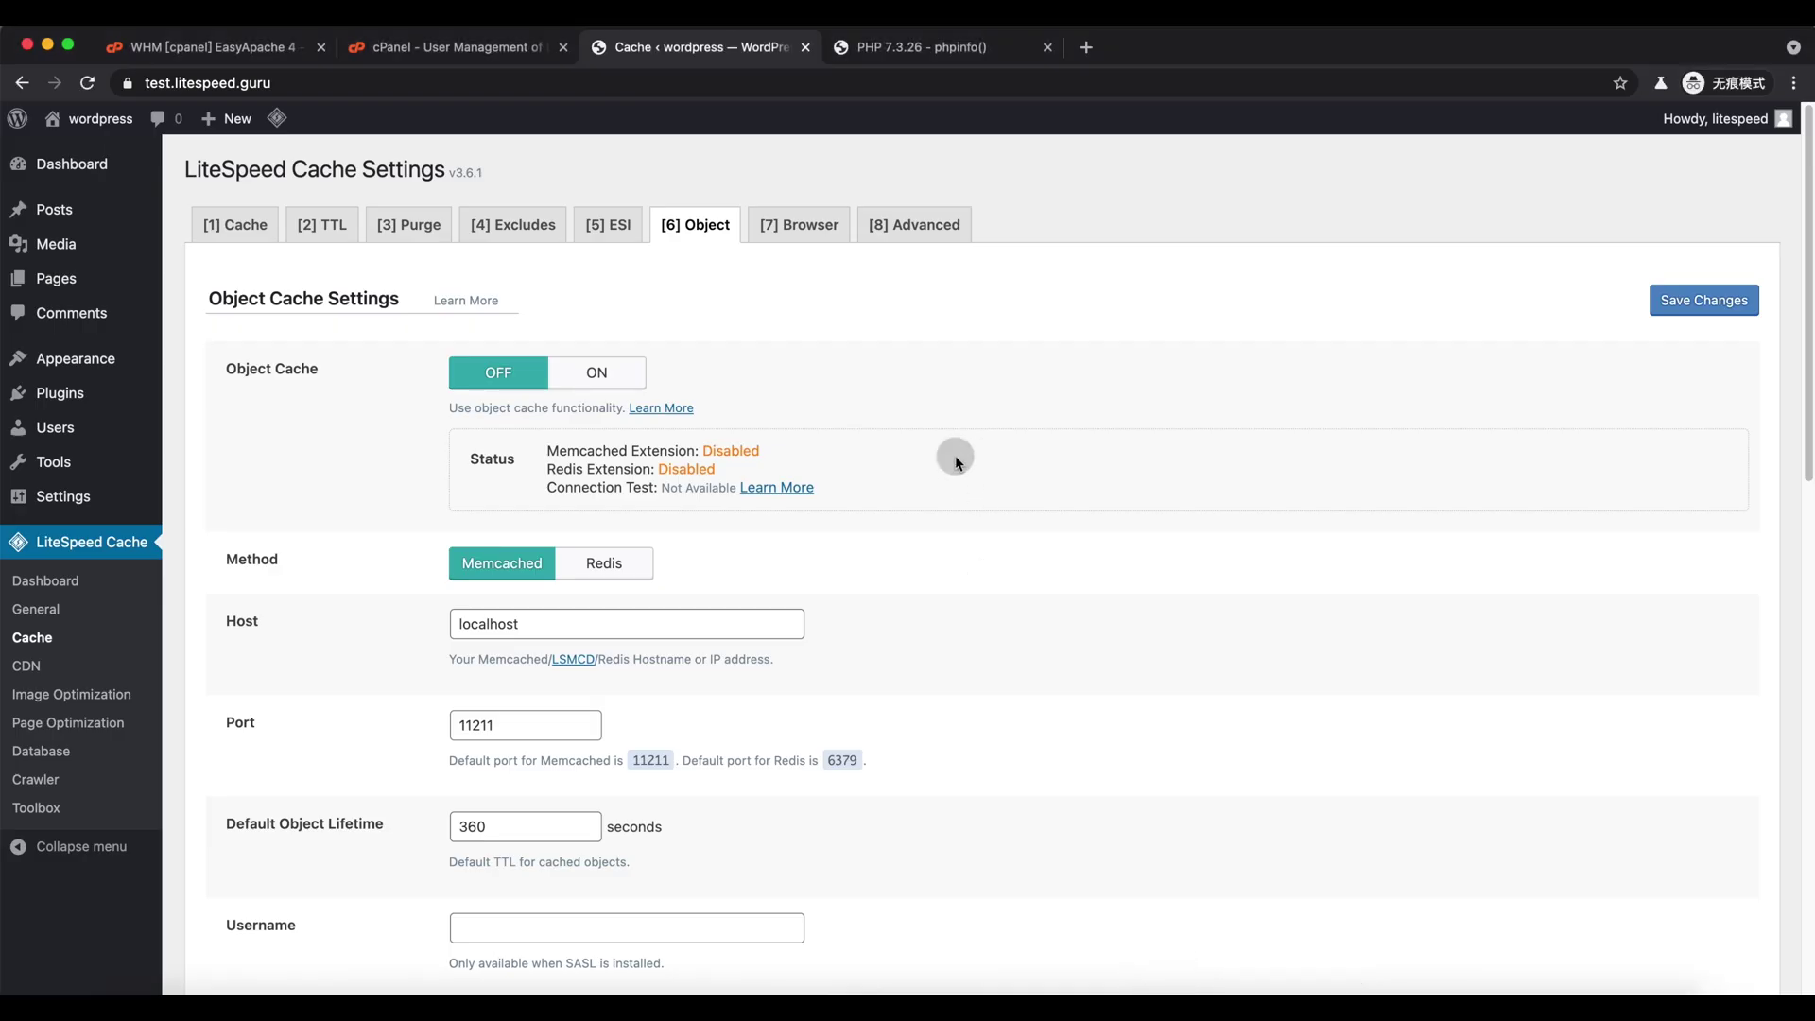
{"action": "key", "text": "super+r"}
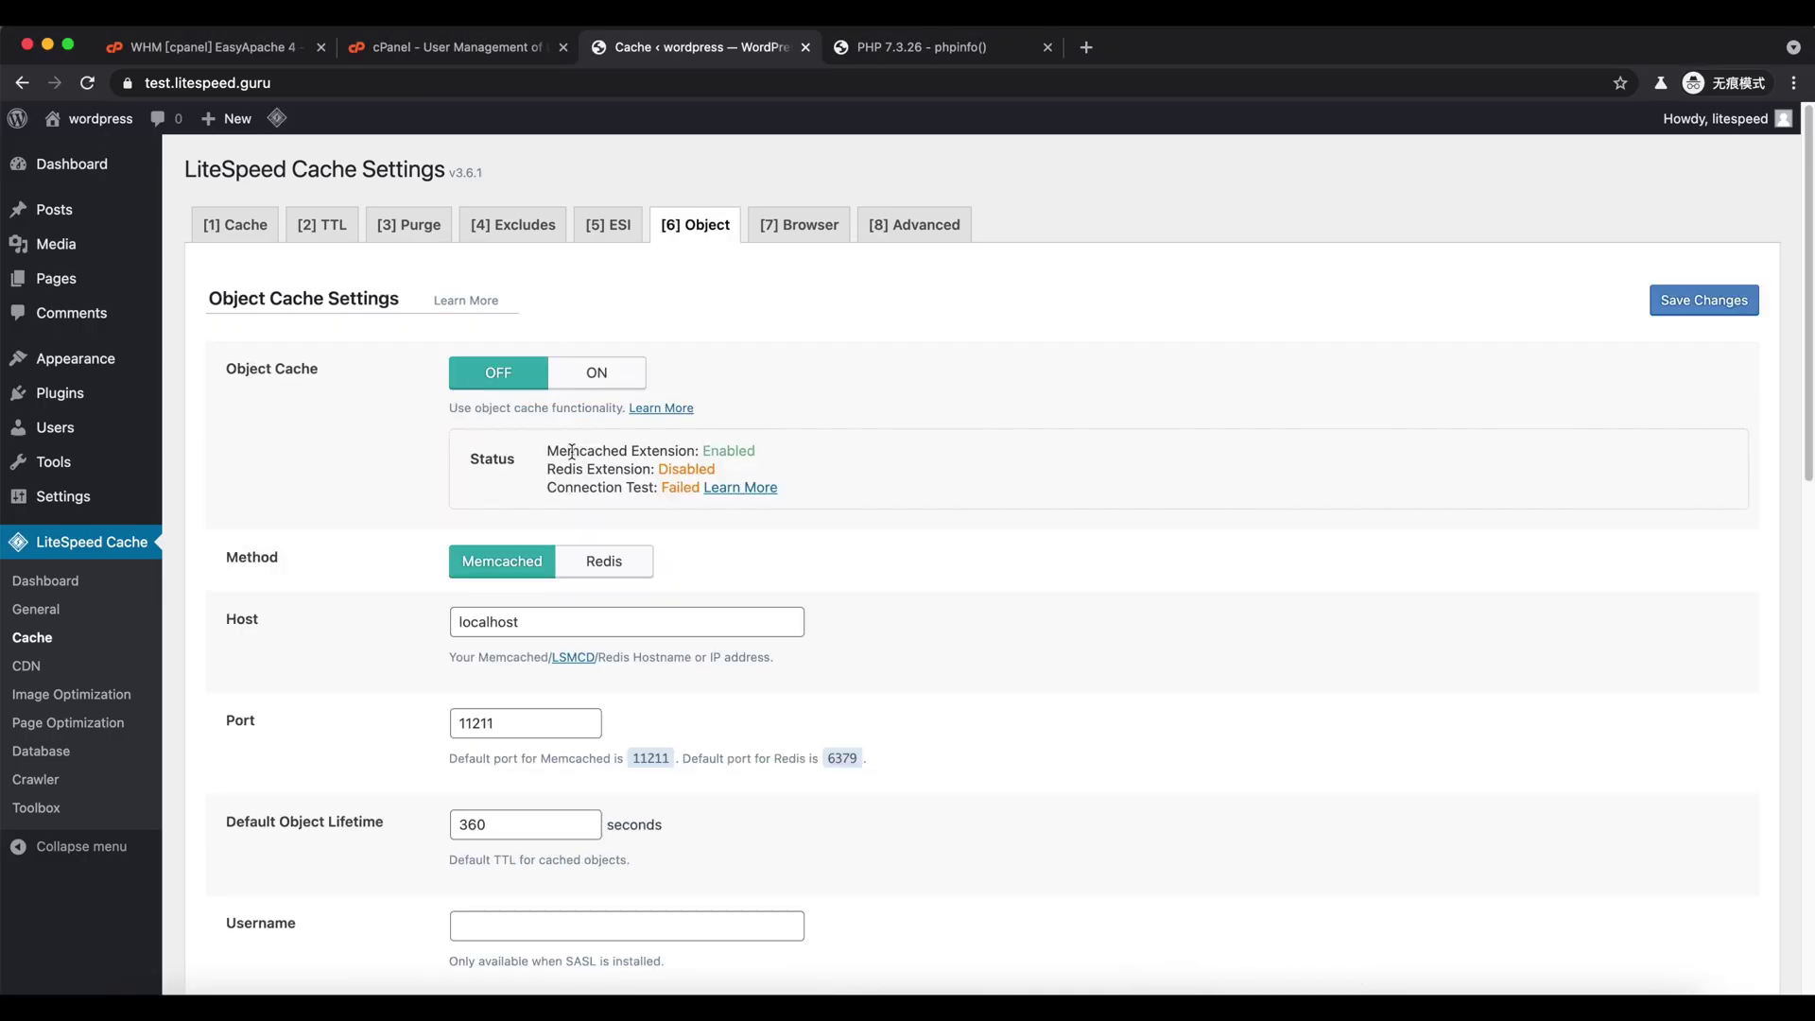
- Confirm Memcached Extension is enabled, then enter the LSMCD username and password and save
{"action": "left_click_drag", "start_coordinate": [568, 451], "coordinate": [734, 450]}
{"action": "left_click", "coordinate": [734, 450]}
{"action": "scroll", "coordinate": [487, 707], "scroll_direction": "down", "scroll_amount": 5}
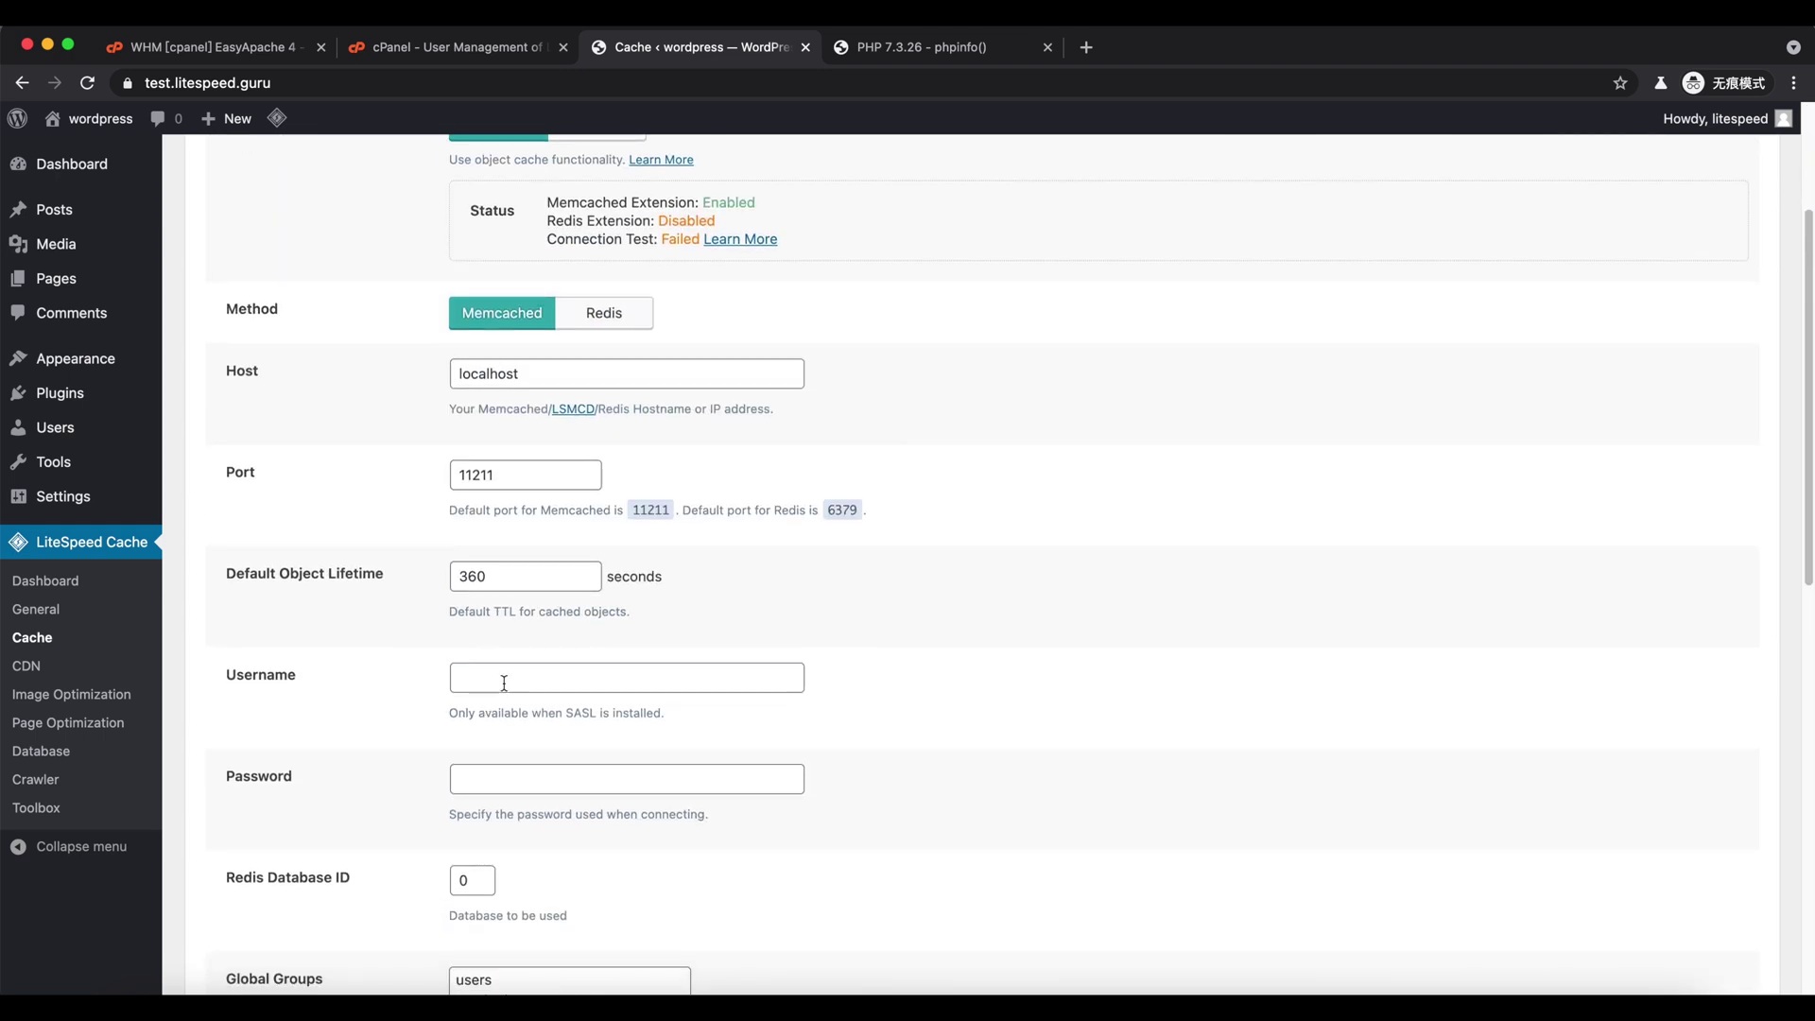
{"action": "left_click", "coordinate": [504, 678]}
{"action": "type", "text": "litespeed"}
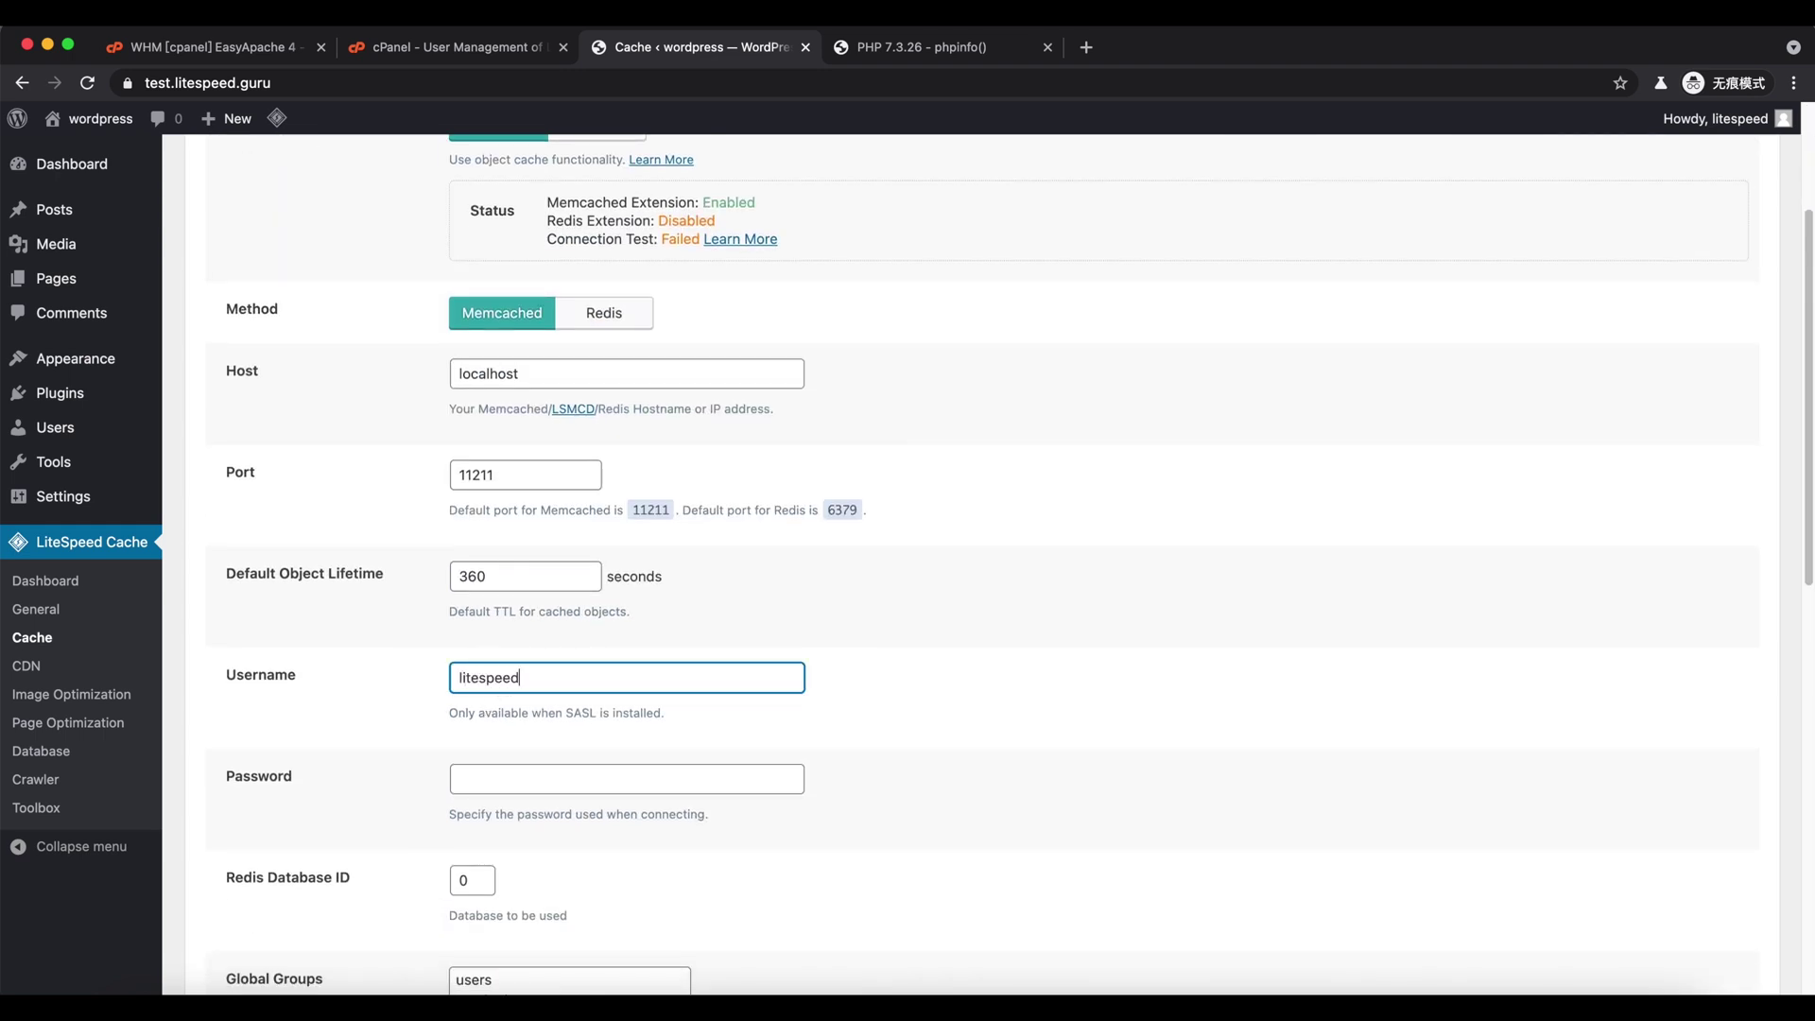
{"action": "type", "text": "guru"}
{"action": "key", "text": "Tab"}
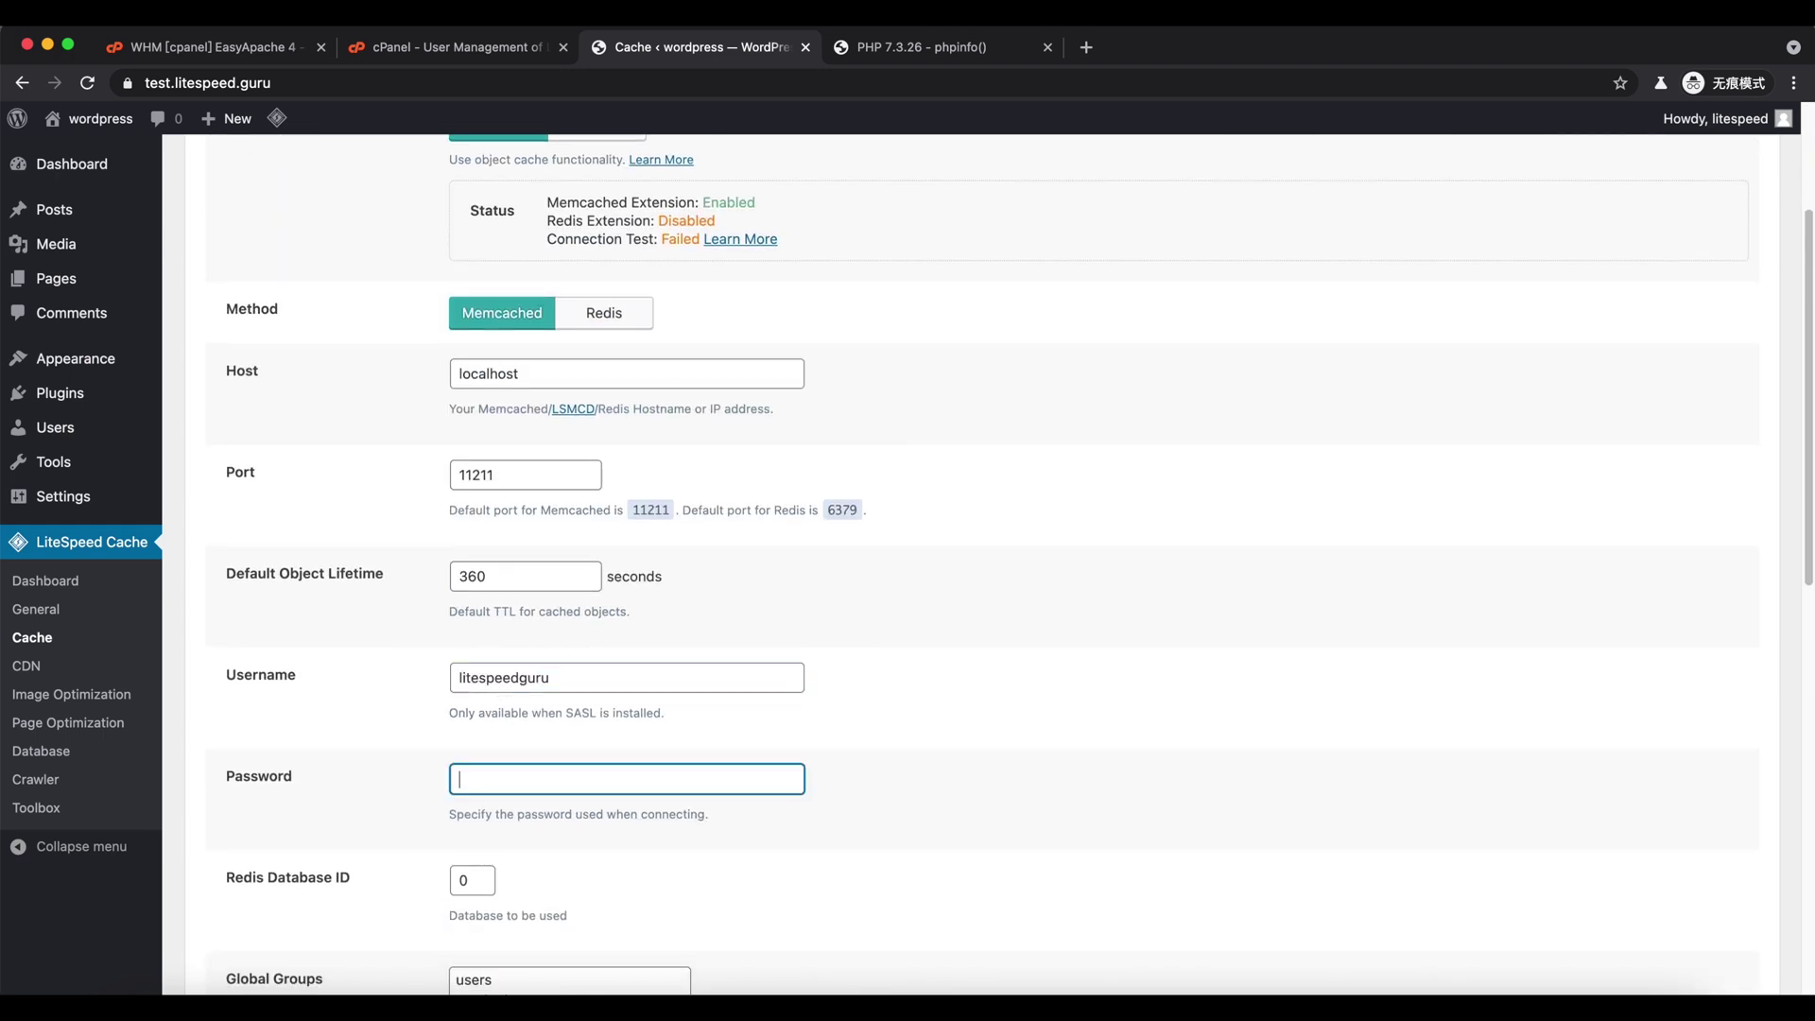
{"action": "type", "text": "litespeedguru"}
{"action": "scroll", "coordinate": [357, 727], "scroll_direction": "down", "scroll_amount": 10}
{"action": "left_click", "coordinate": [259, 876]}
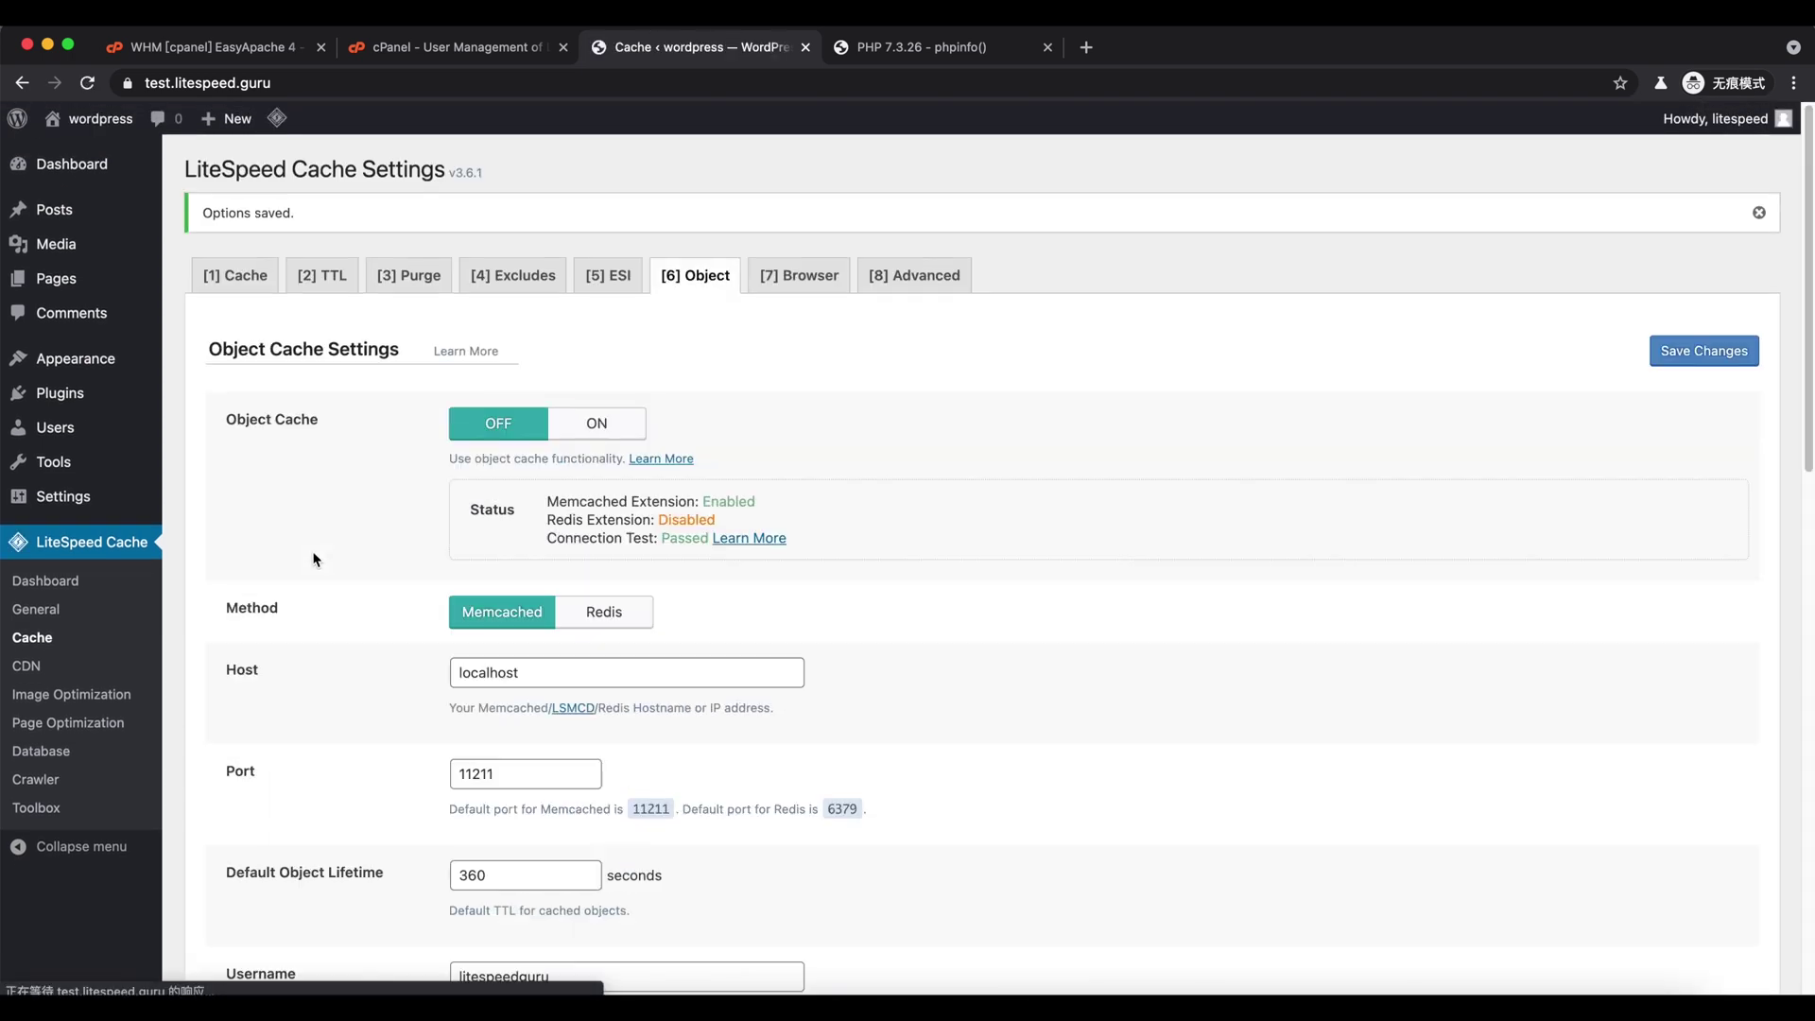
{"action": "scroll", "coordinate": [350, 610], "scroll_direction": "down", "scroll_amount": 1}
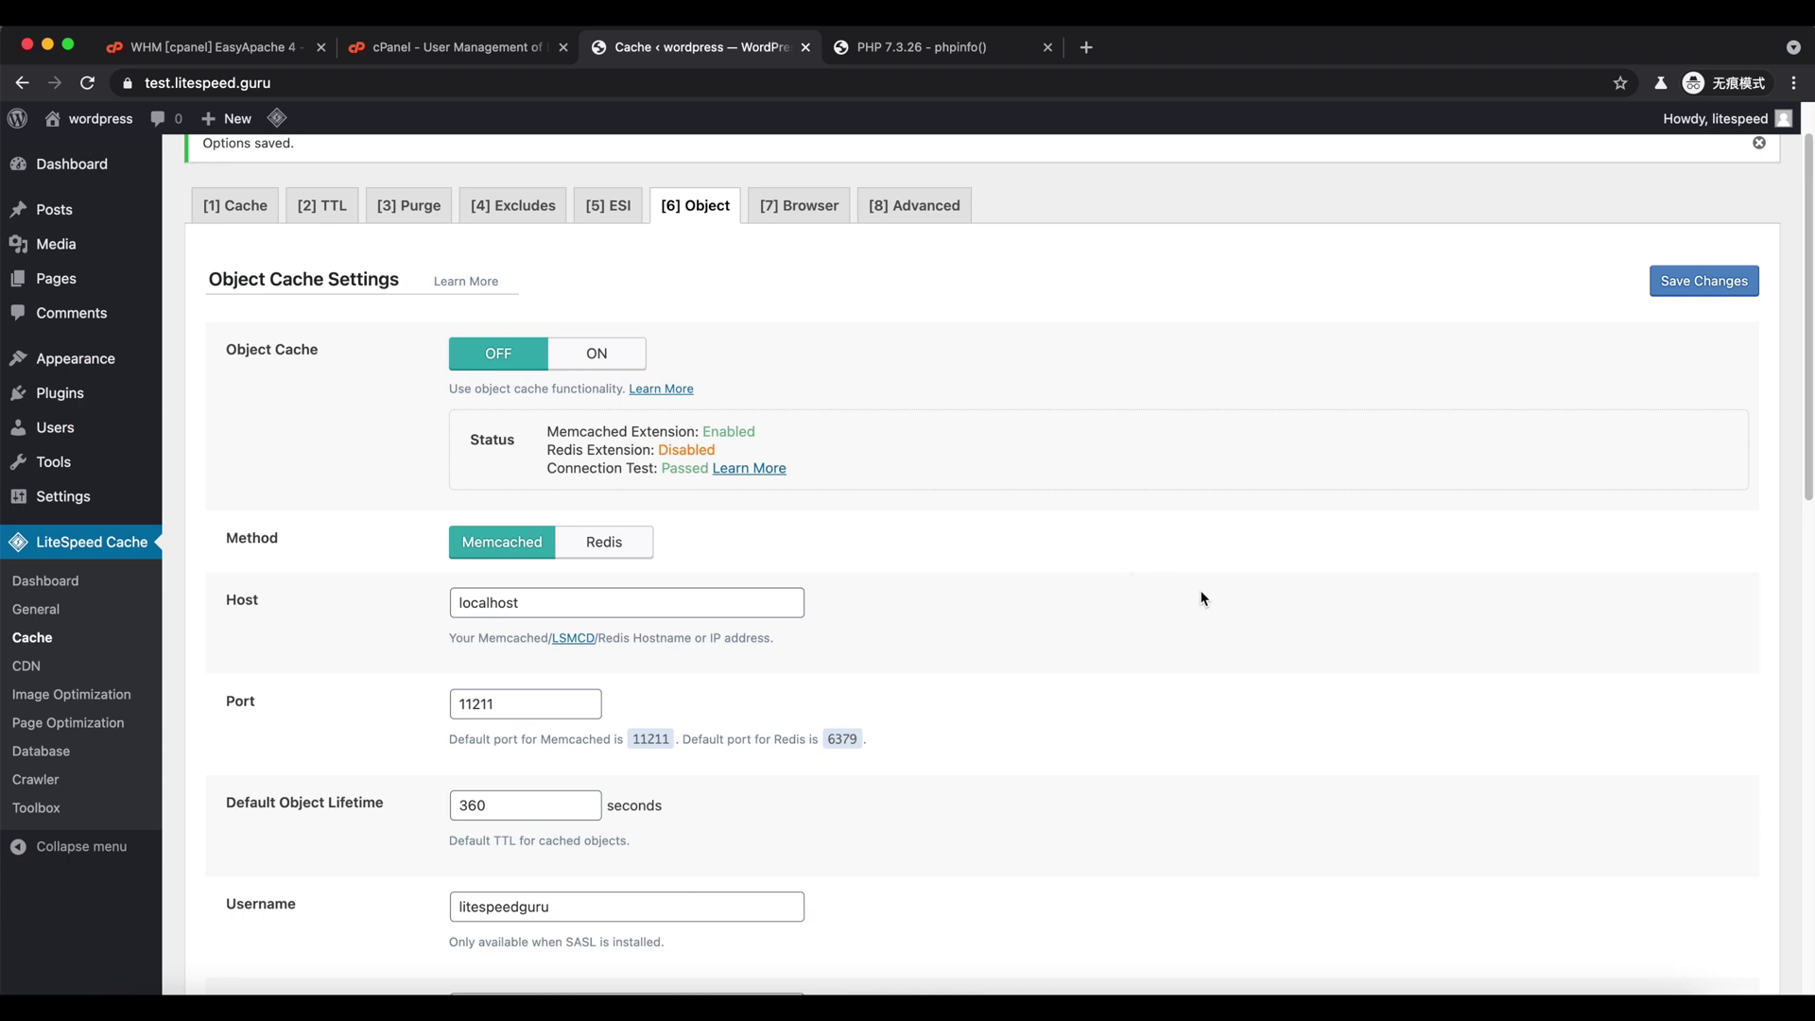
{"action": "scroll", "coordinate": [1177, 600], "scroll_direction": "up", "scroll_amount": 1}
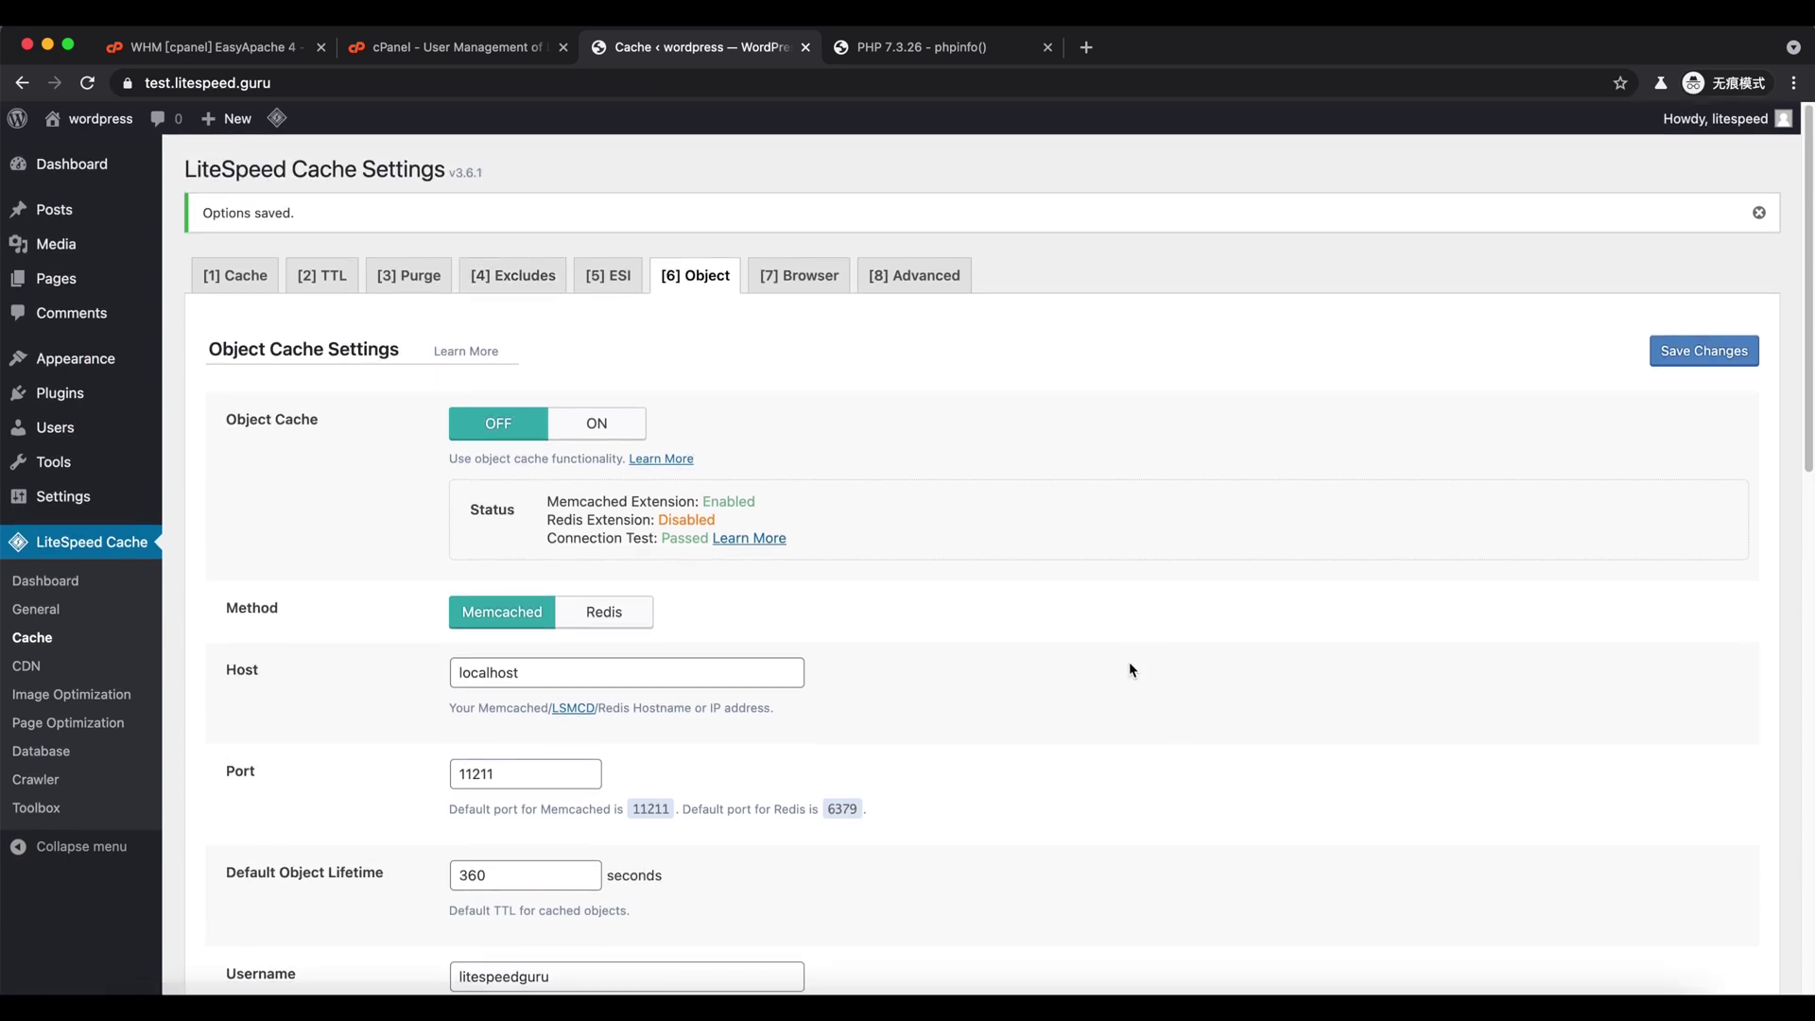